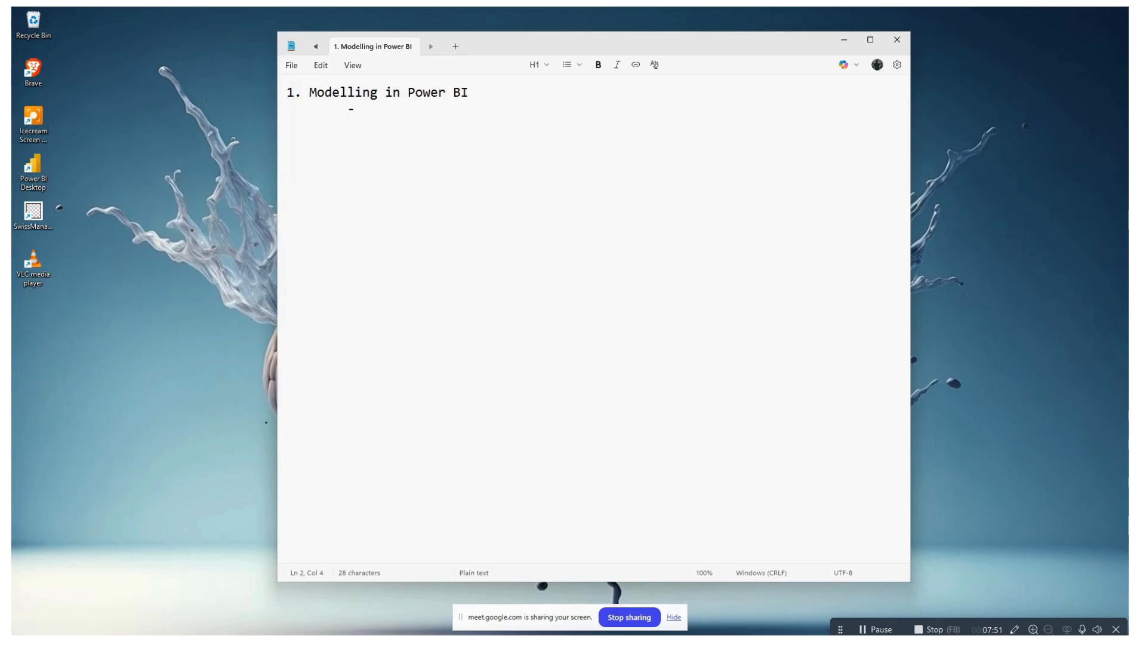
# - Complete the first bullet as "The Star Schema" and add the heading "2. Relationships in Power BI" below it
pyautogui.write('The Star Sc')
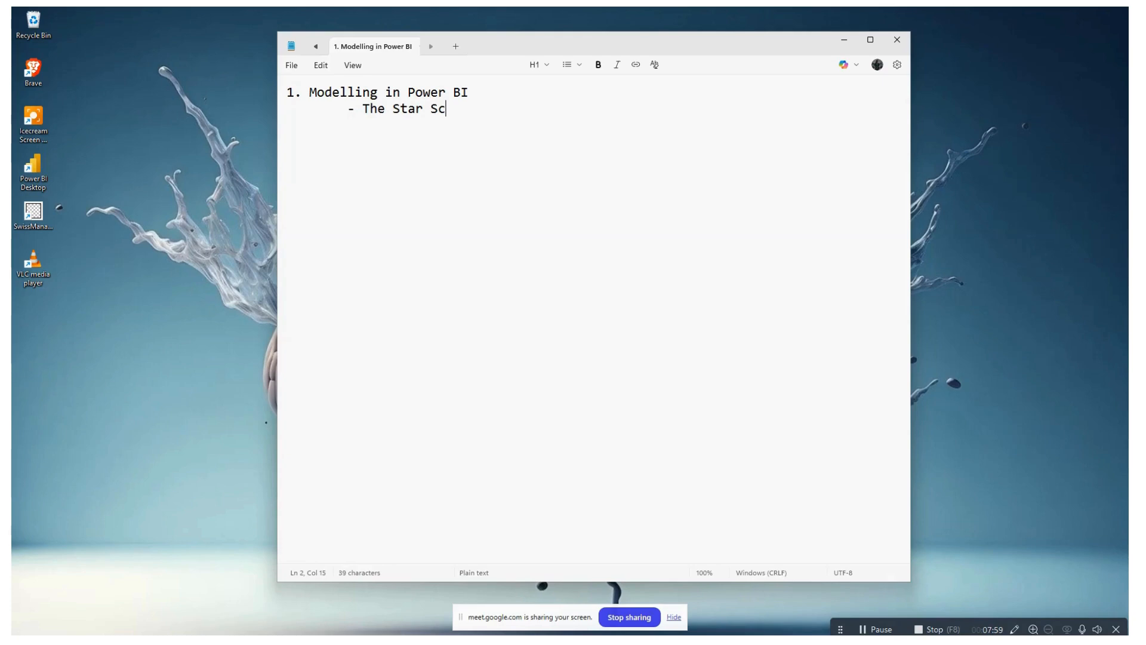
pyautogui.write('hema')
pyautogui.press('Return')
pyautogui.write('2. Relationsh')
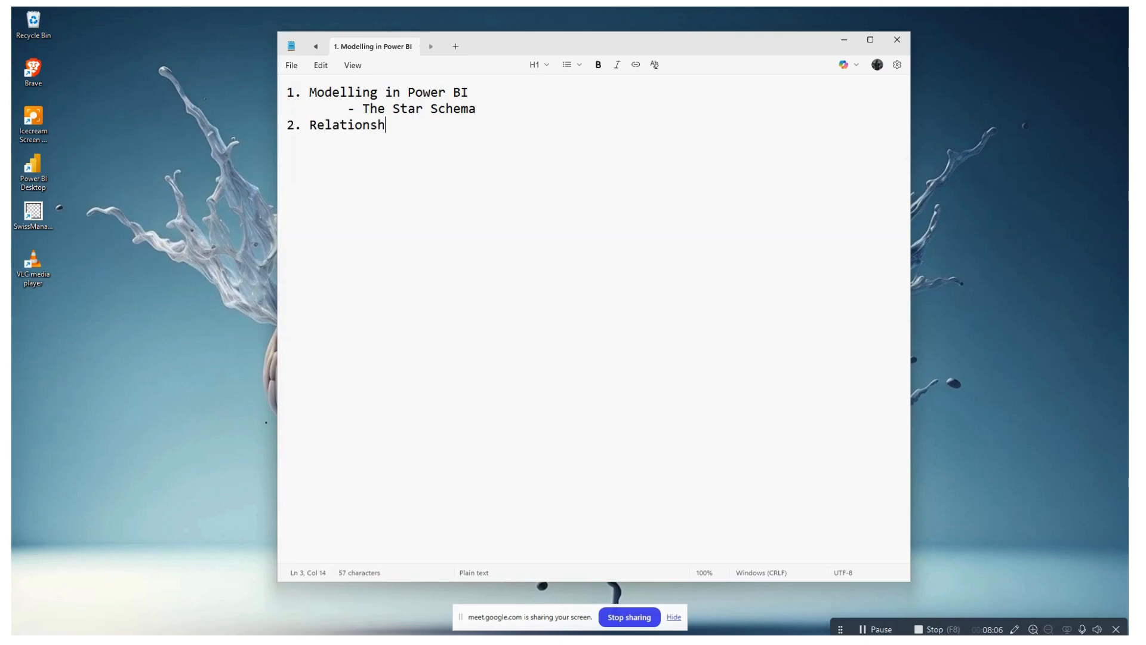
pyautogui.write('ips in Power ')
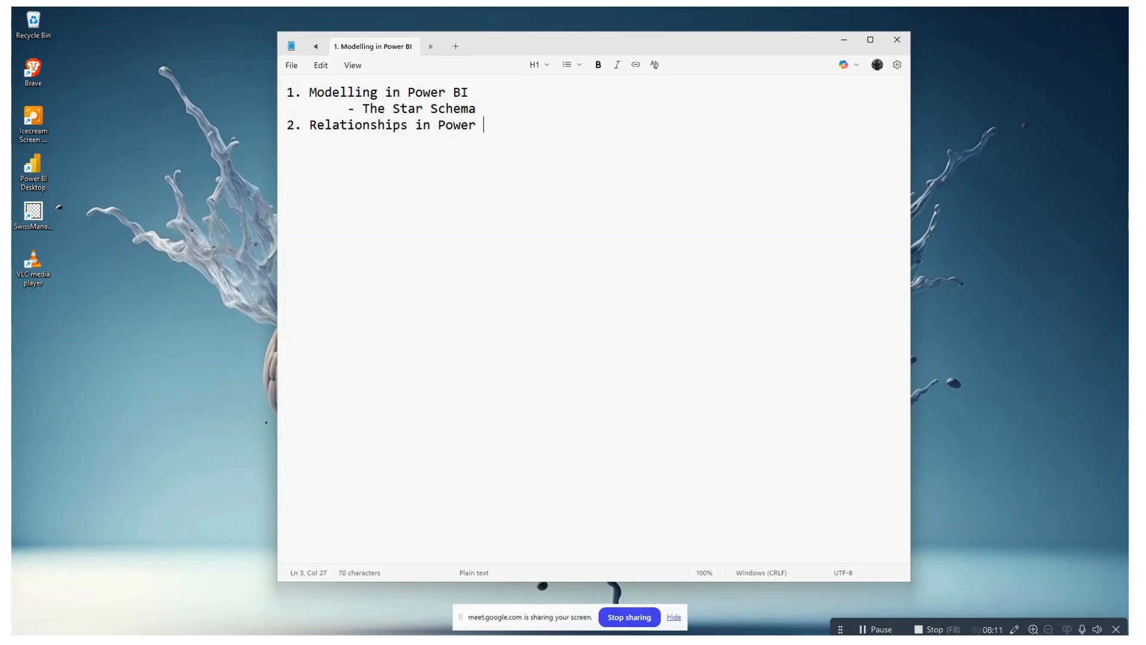
pyautogui.write('BI')
pyautogui.press('Return')
# - Add the indented bullets "- Cardinality" and "- Directionality" under the Relationships in Power BI heading
pyautogui.press('Tab')
pyautogui.write('- C')
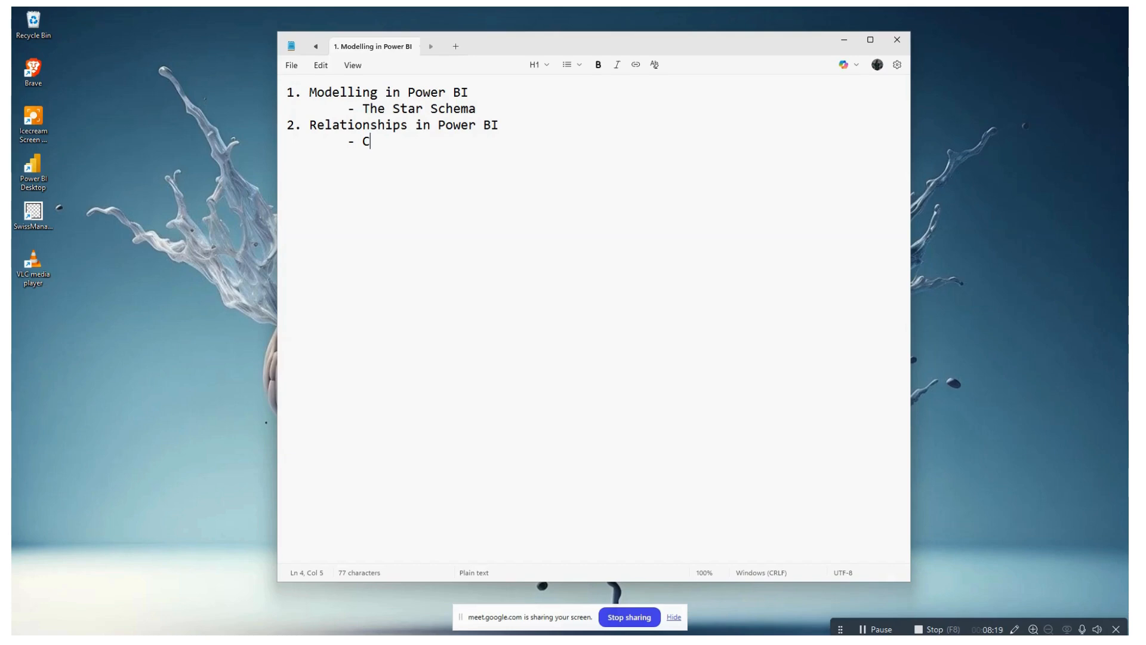
pyautogui.write('ardinality')
pyautogui.press('Return')
pyautogui.press('Tab')
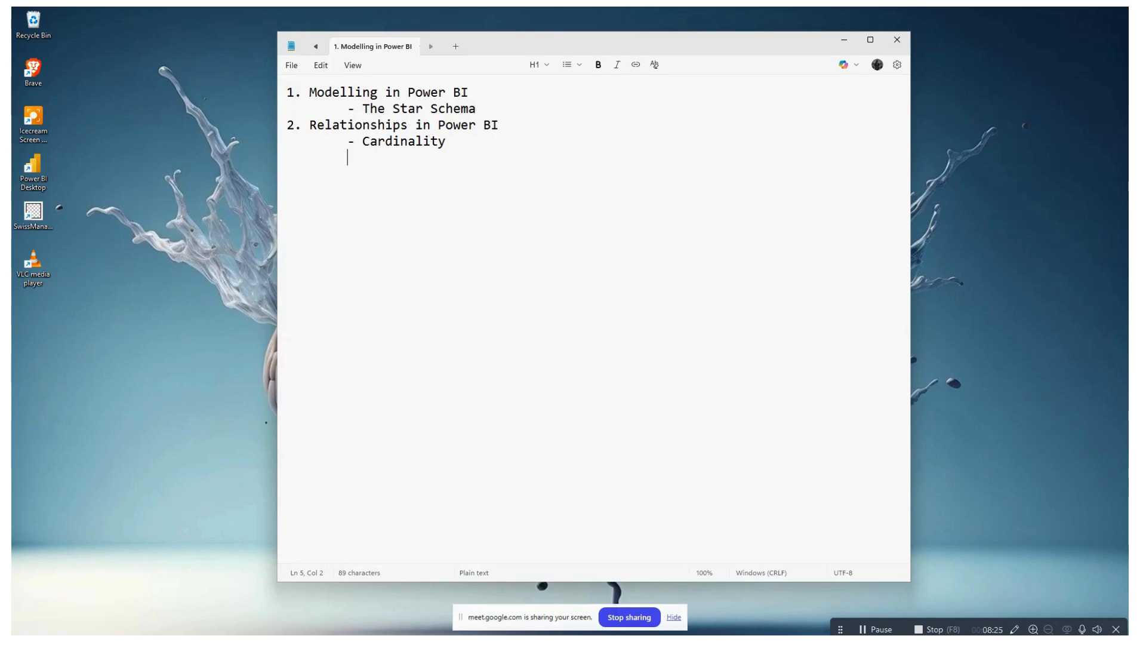
pyautogui.write('- Directionality')
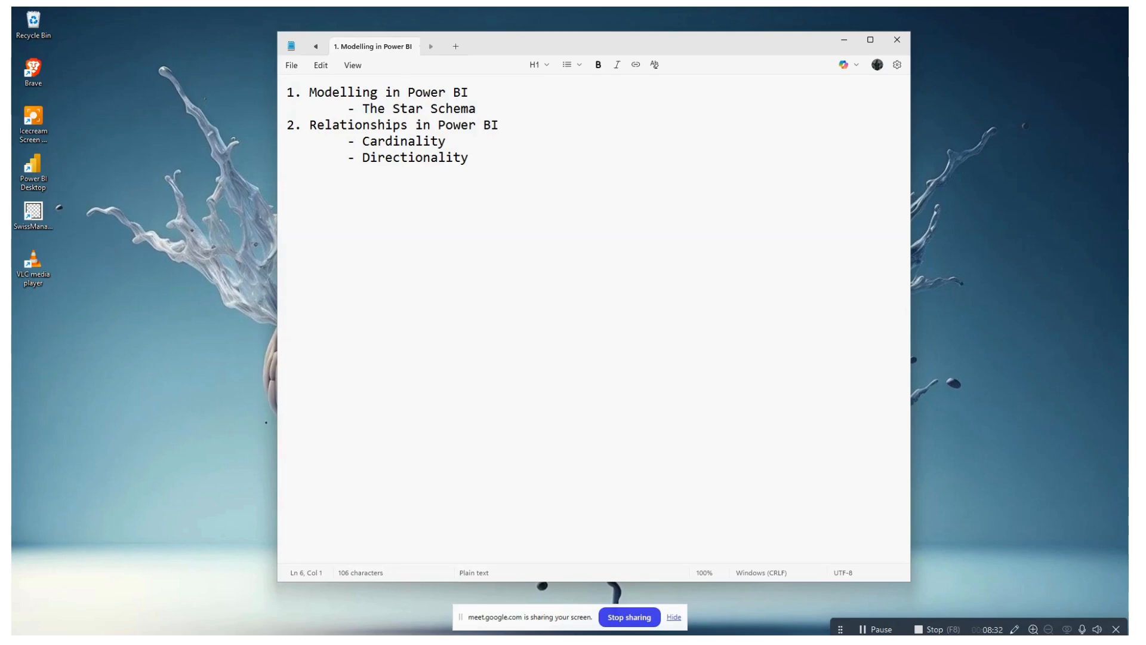
# - Add a third indented bullet under Relationships in Power BI reading "- Challenges in relationships & solutions"
pyautogui.press('Tab')
pyautogui.write('- Challen')
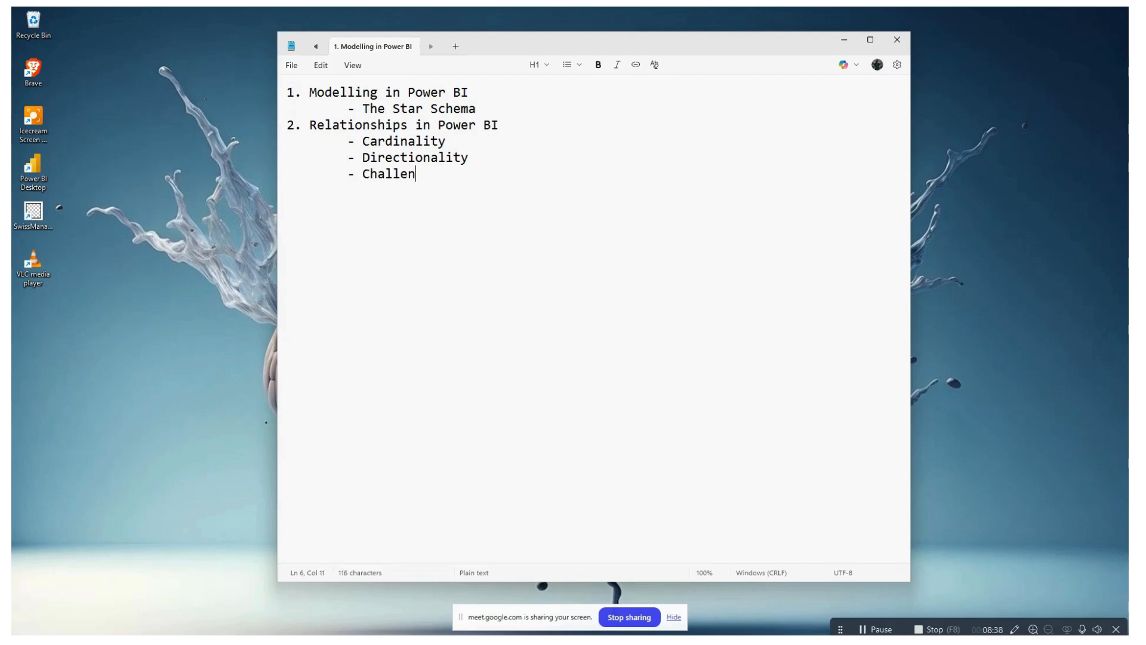
pyautogui.write('ges in rel')
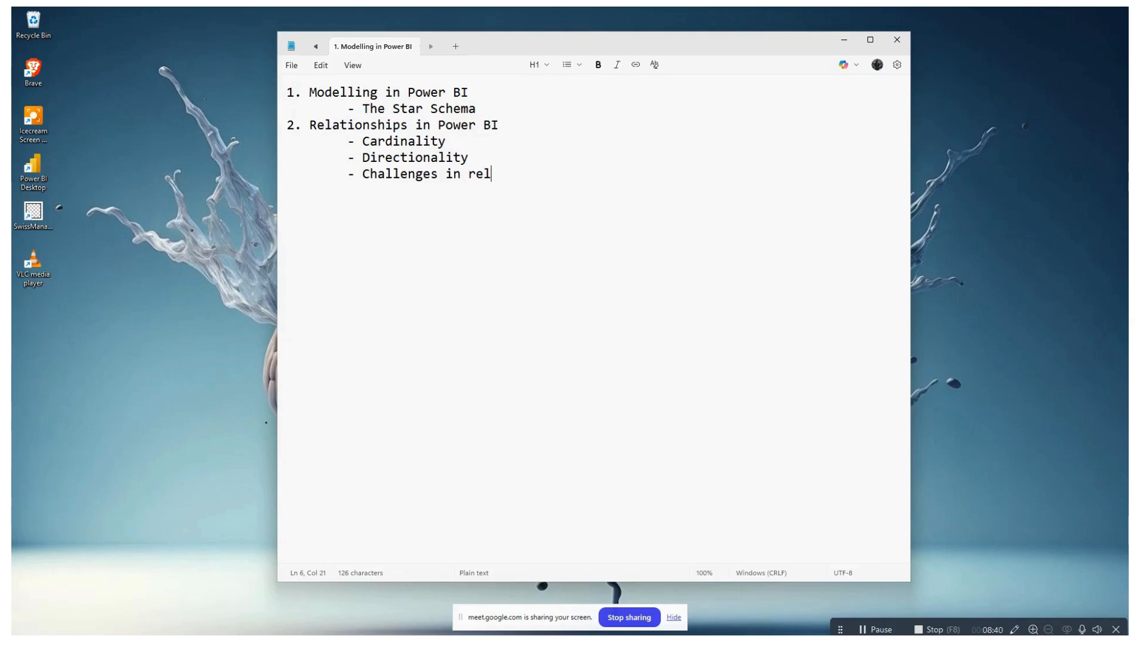
pyautogui.write('ationships & ')
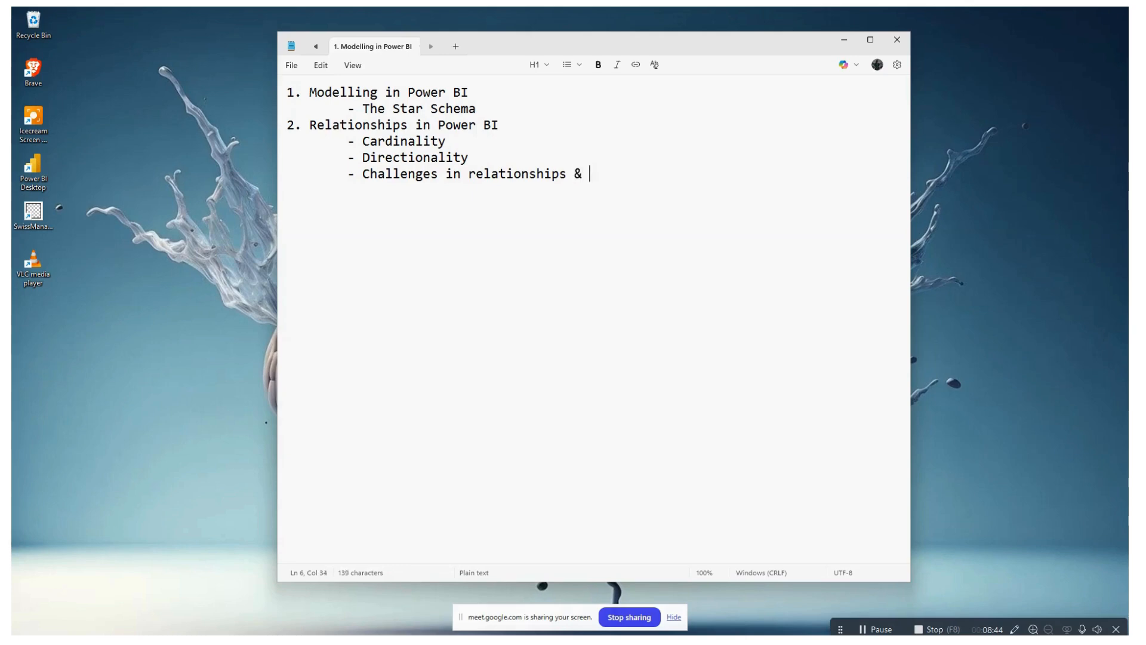
pyautogui.write('solutions')
pyautogui.press('Return')
# - Add the heading "3. Data Cleaning/formatting." at the end of the outline and hide the screen-sharing notice
pyautogui.write('3. D')
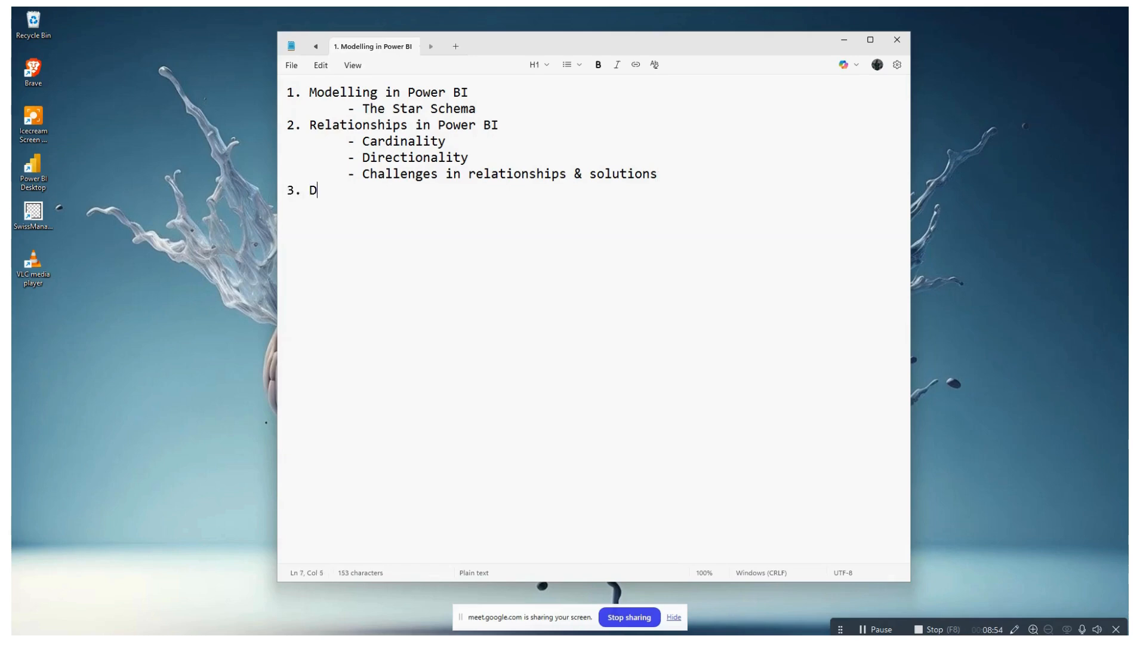
pyautogui.write('ata Cleaning')
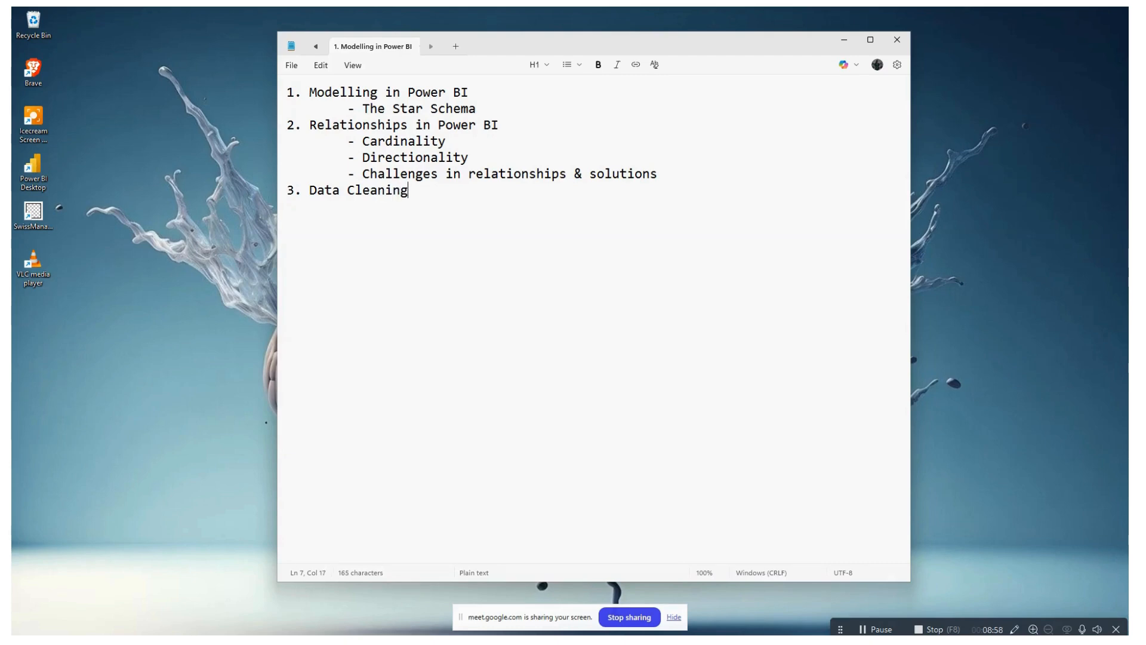
pyautogui.write('/forma')
pyautogui.press('BackSpace')
pyautogui.write('matting.')
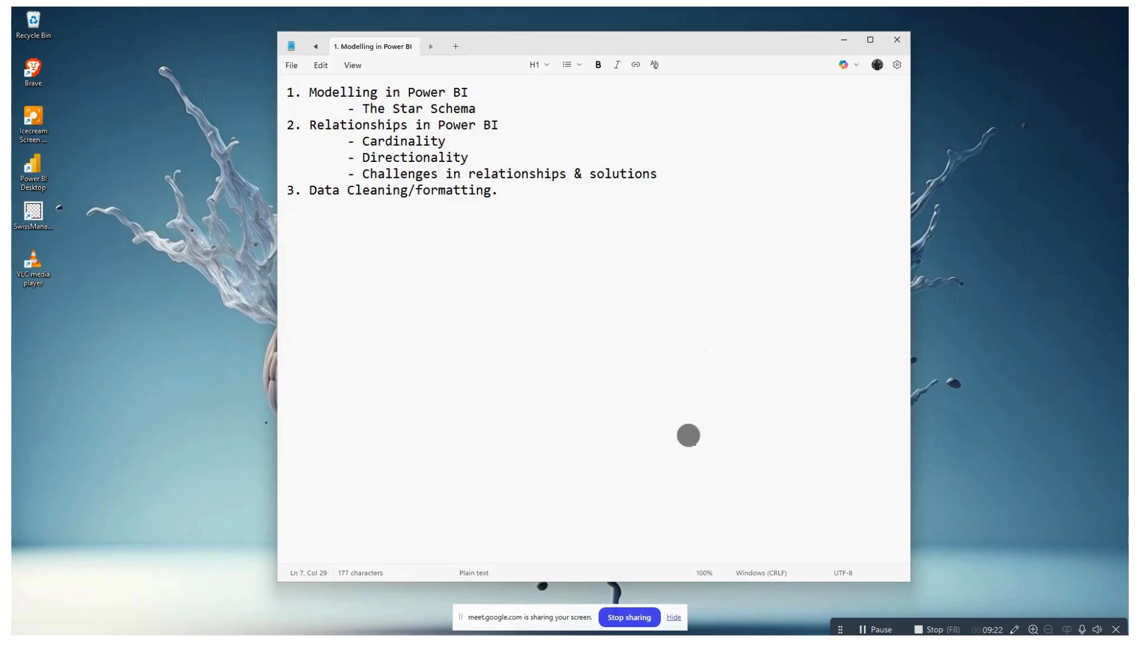
pyautogui.click(673, 618)
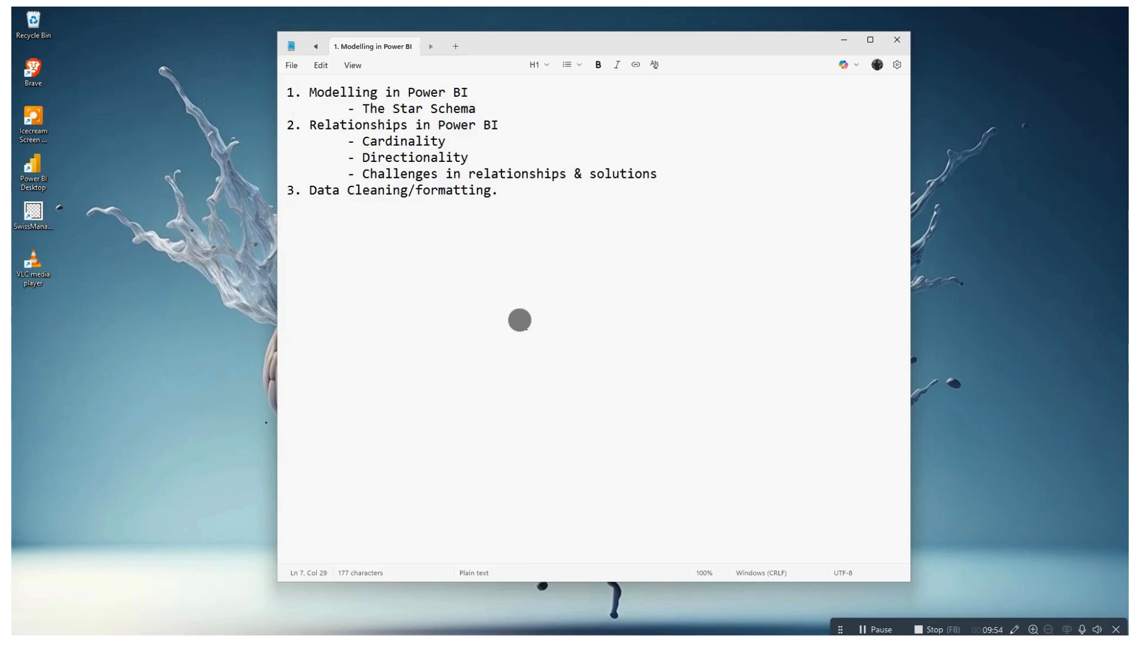
# - Append a colon to "The Star Schema" and insert two blank lines beneath it
pyautogui.click(478, 108)
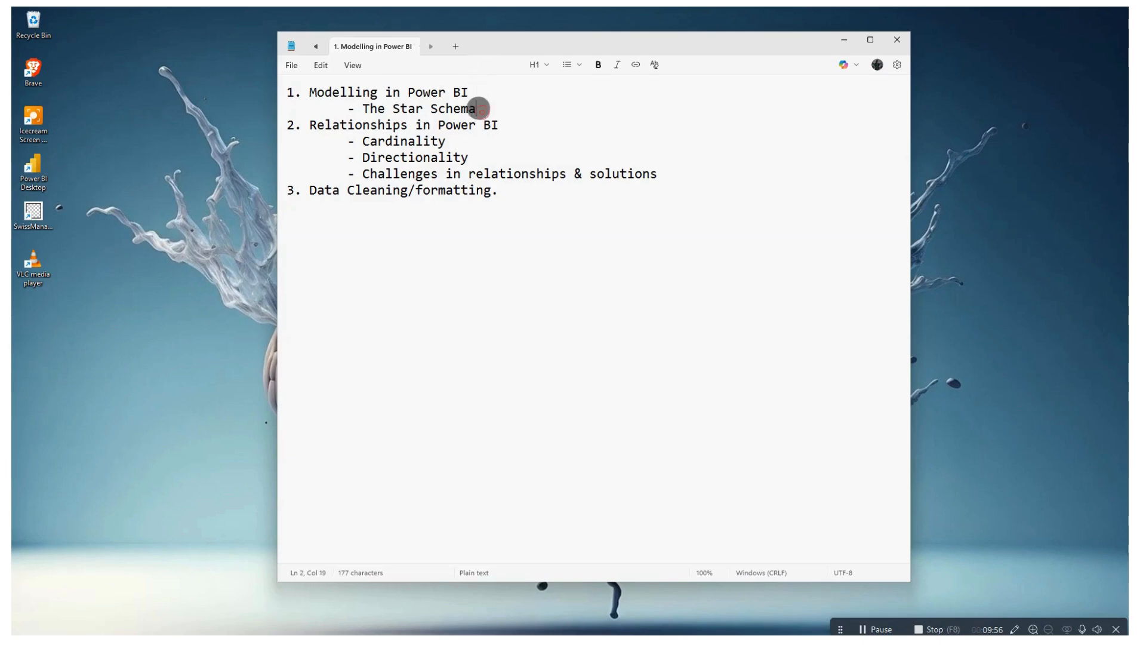
pyautogui.write(':')
pyautogui.press('Return')
pyautogui.press('Return')
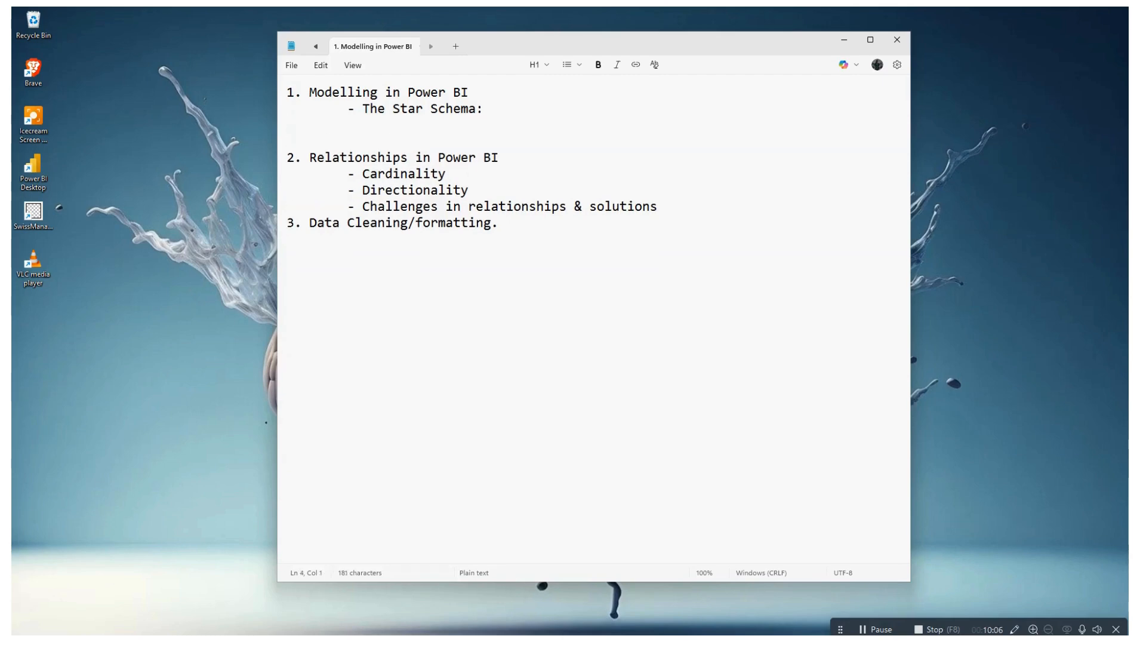
# - Write "Modelling technique used in data warehouse or BI" after "The Star Schema:" and start a new line
pyautogui.click(507, 105)
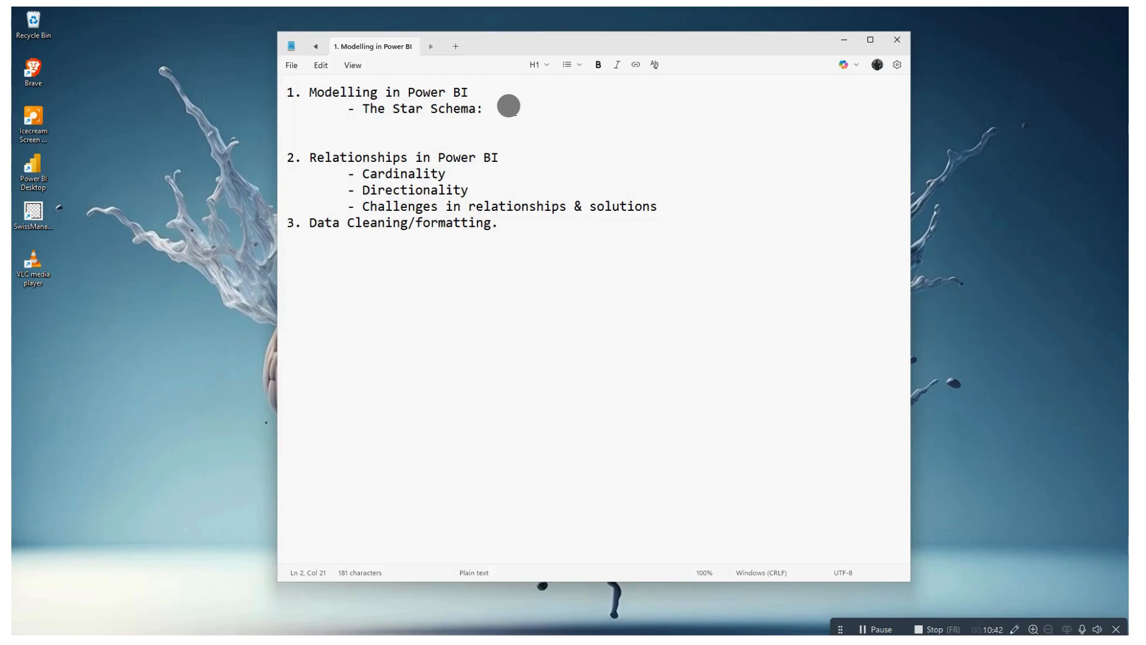
pyautogui.write('Modelling t')
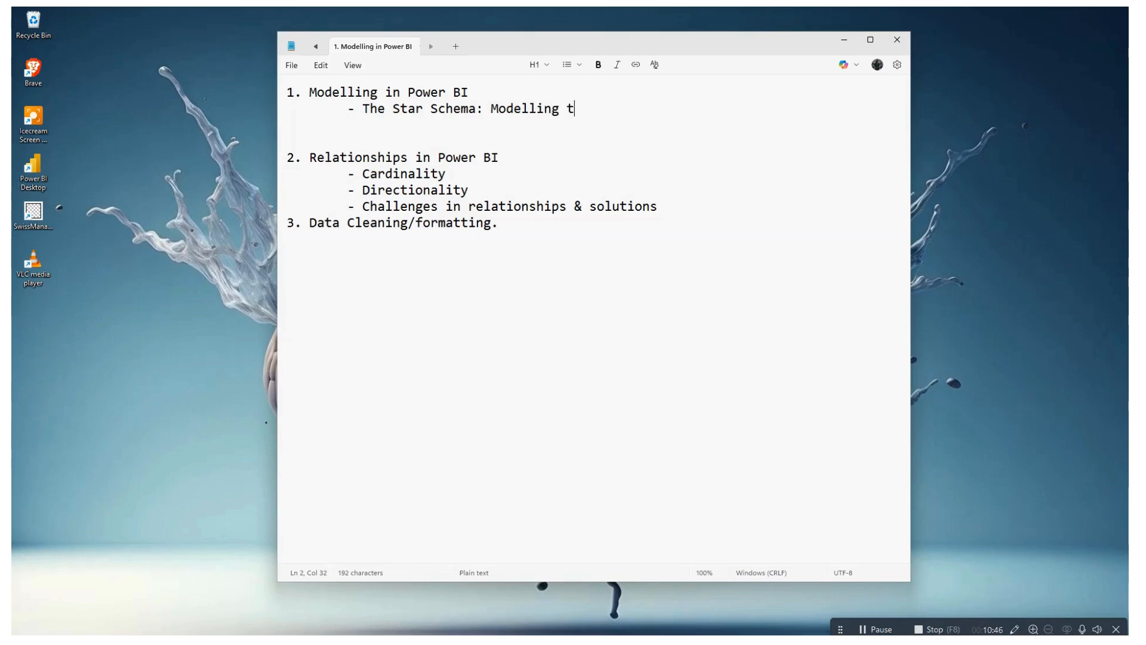
pyautogui.write('echnique used ')
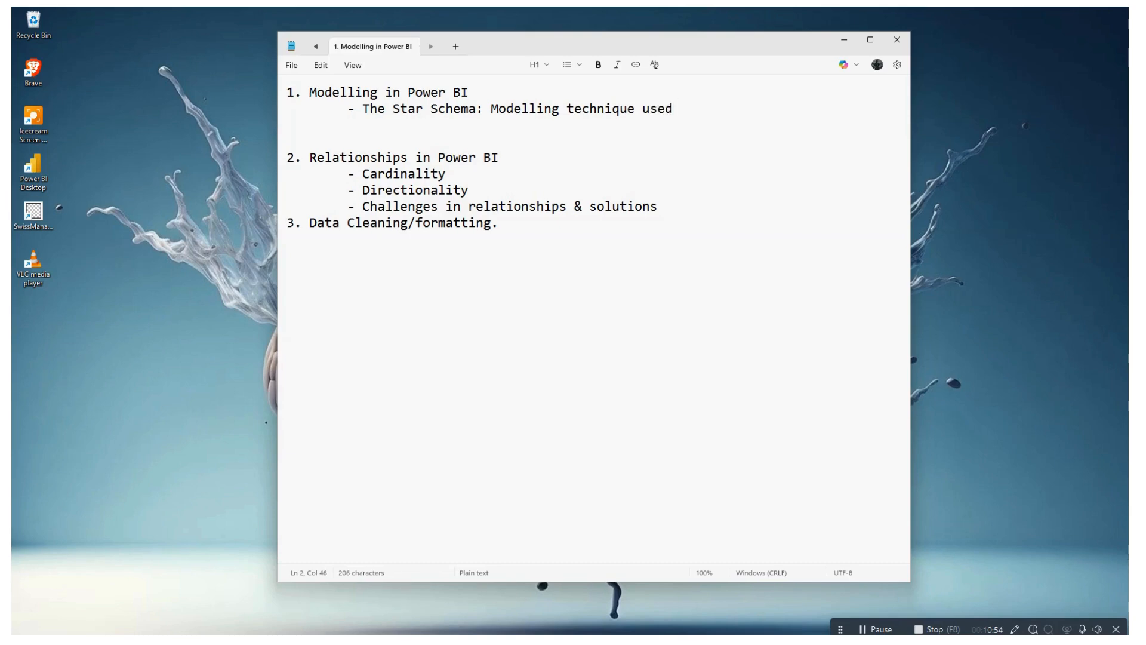
pyautogui.write('in data wareh')
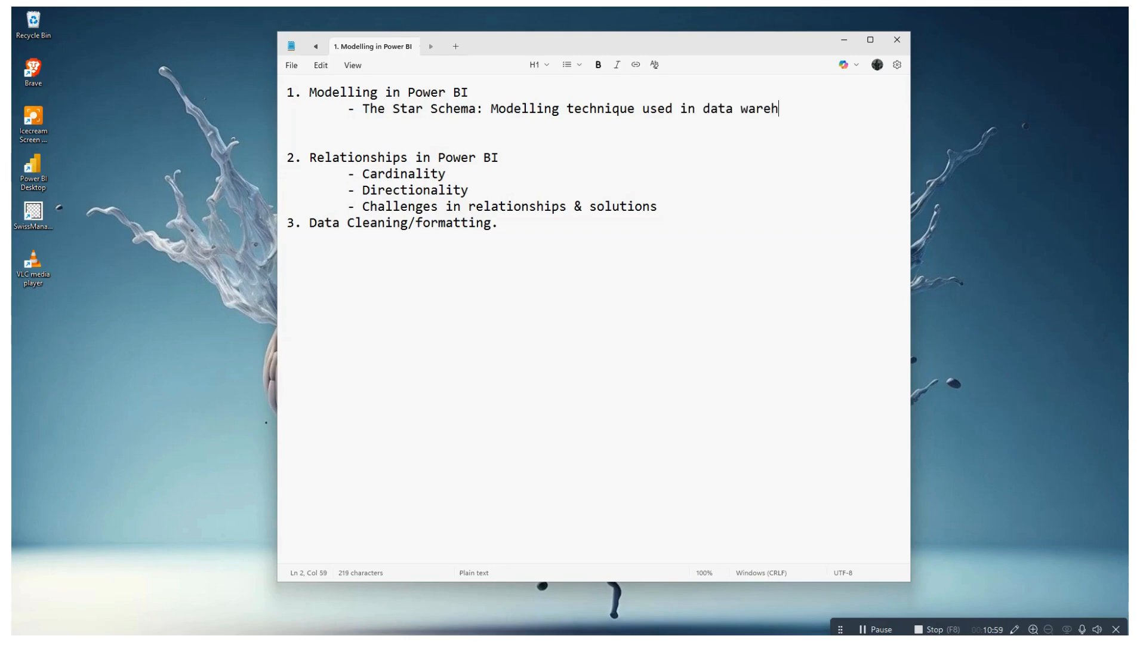
pyautogui.write('ouse or')
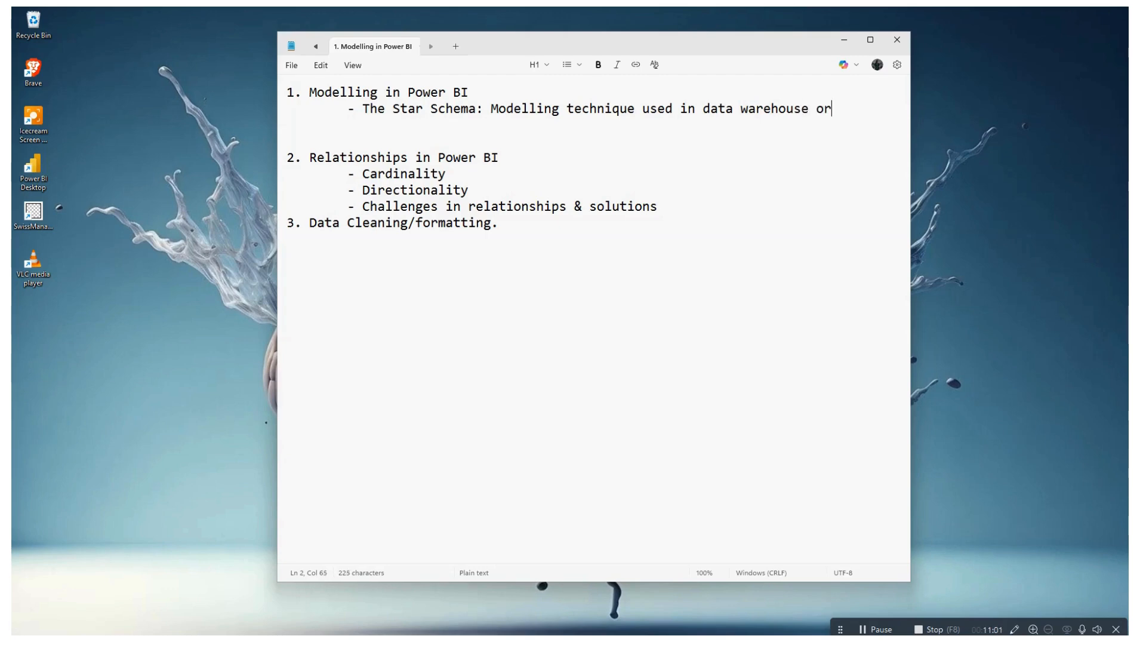
pyautogui.write(' BI')
pyautogui.press('Return')
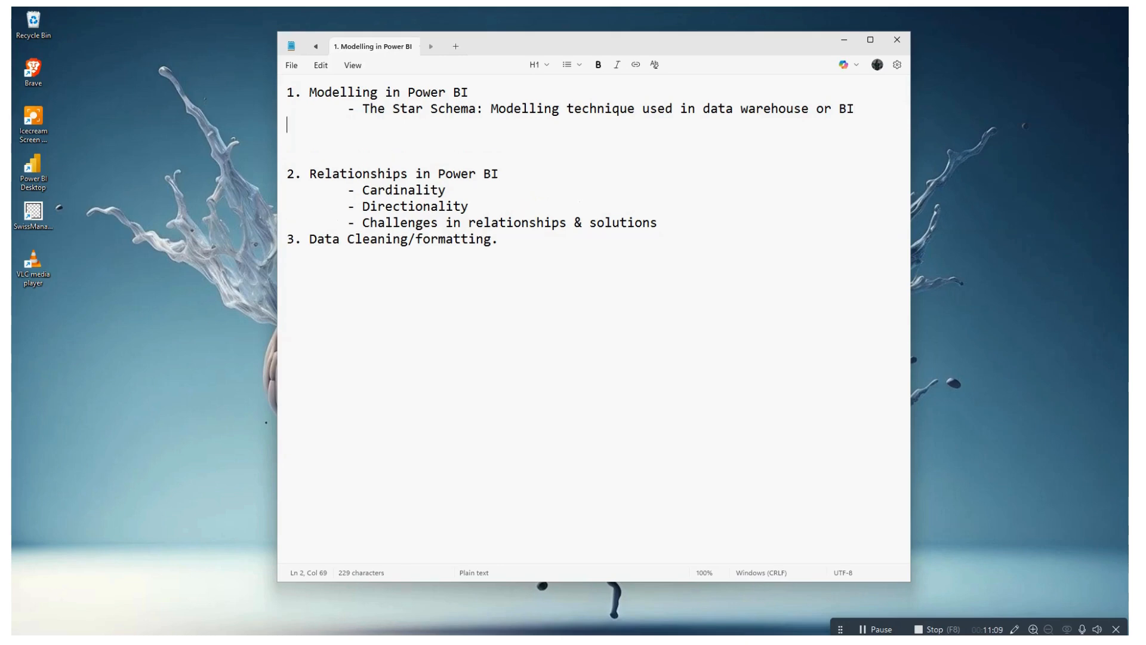
# - Continue the Star Schema definition on an indented line with "to organize data into a central fact table surrounded by dimensions"
pyautogui.press('Tab')
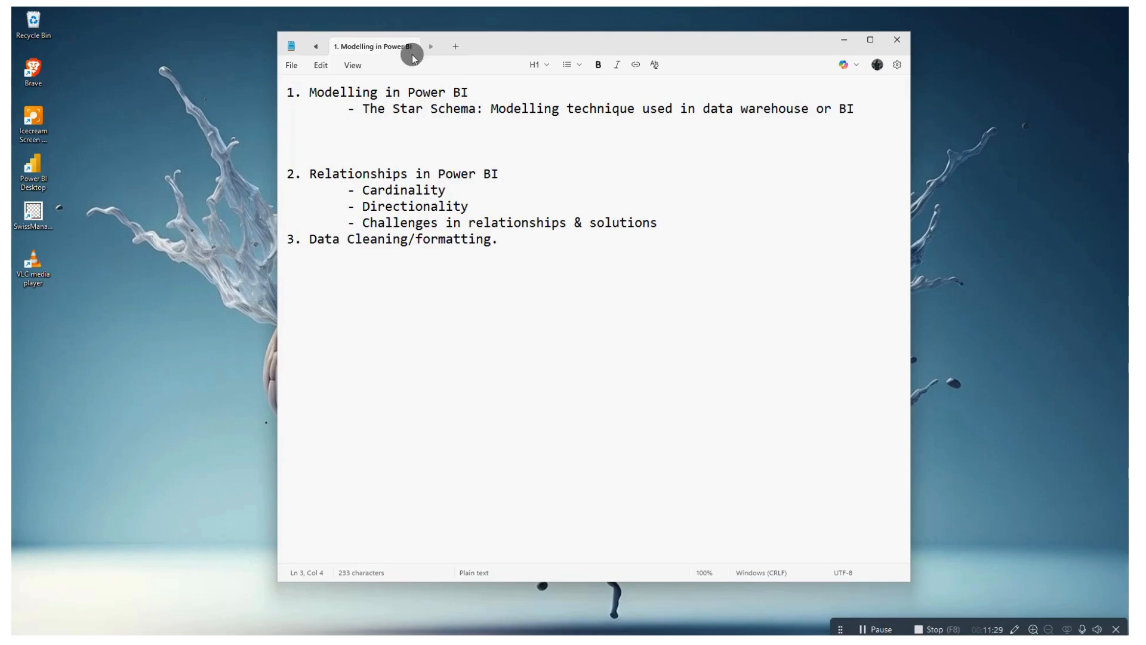
pyautogui.click(420, 136)
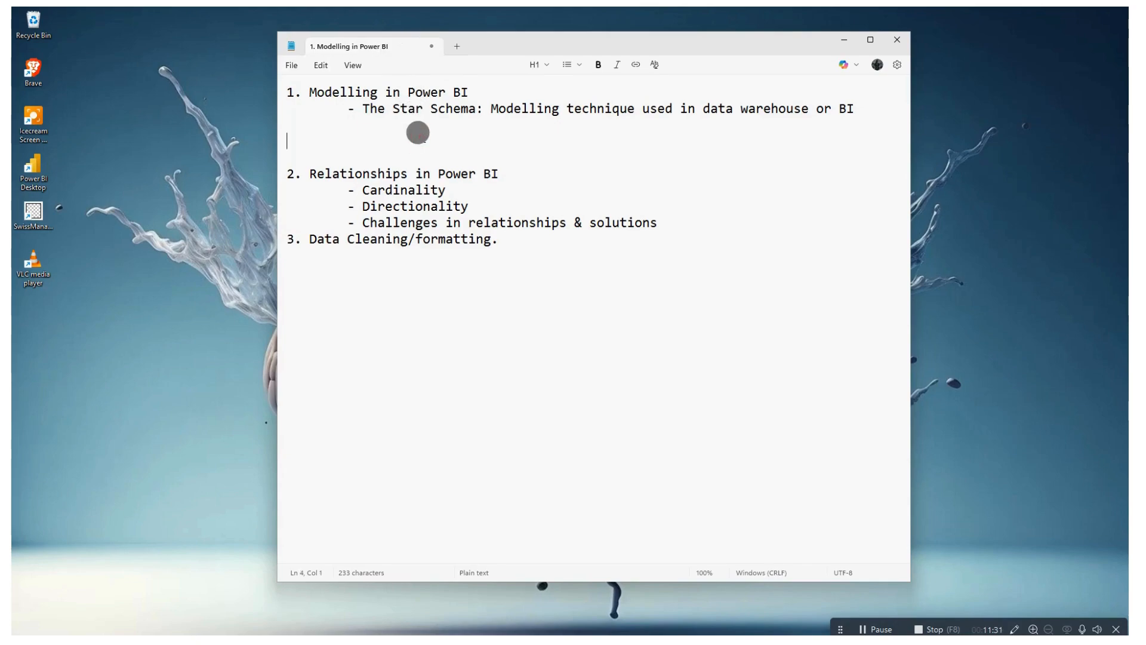
pyautogui.press('Up')
pyautogui.press('Tab')
pyautogui.press('Tab')
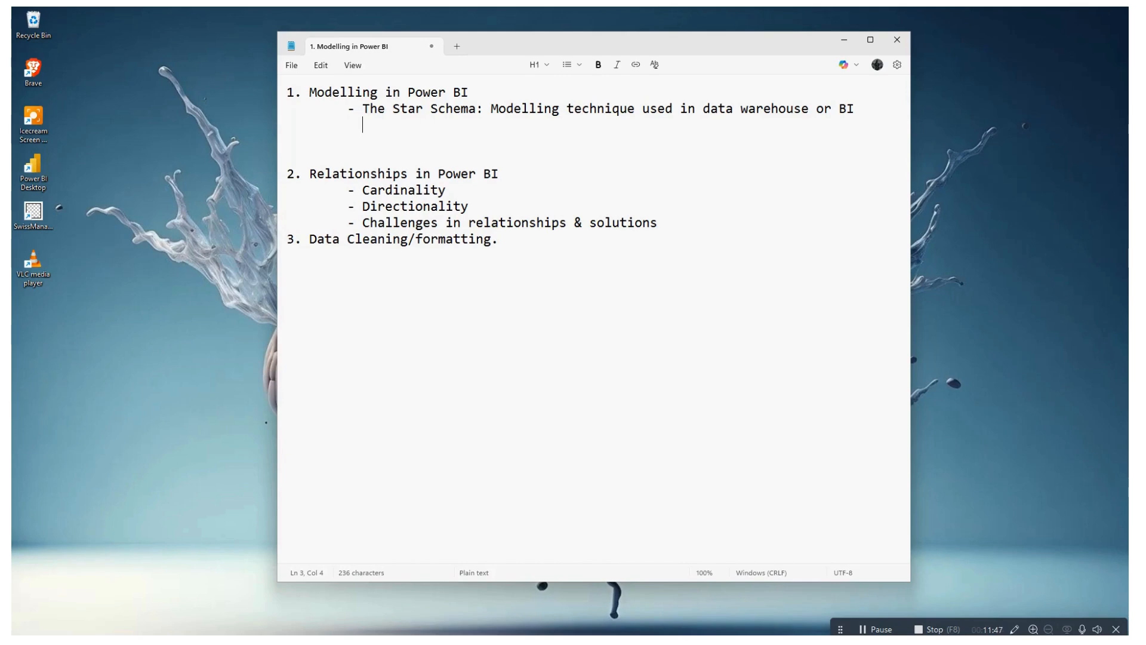
pyautogui.write('to organize dat')
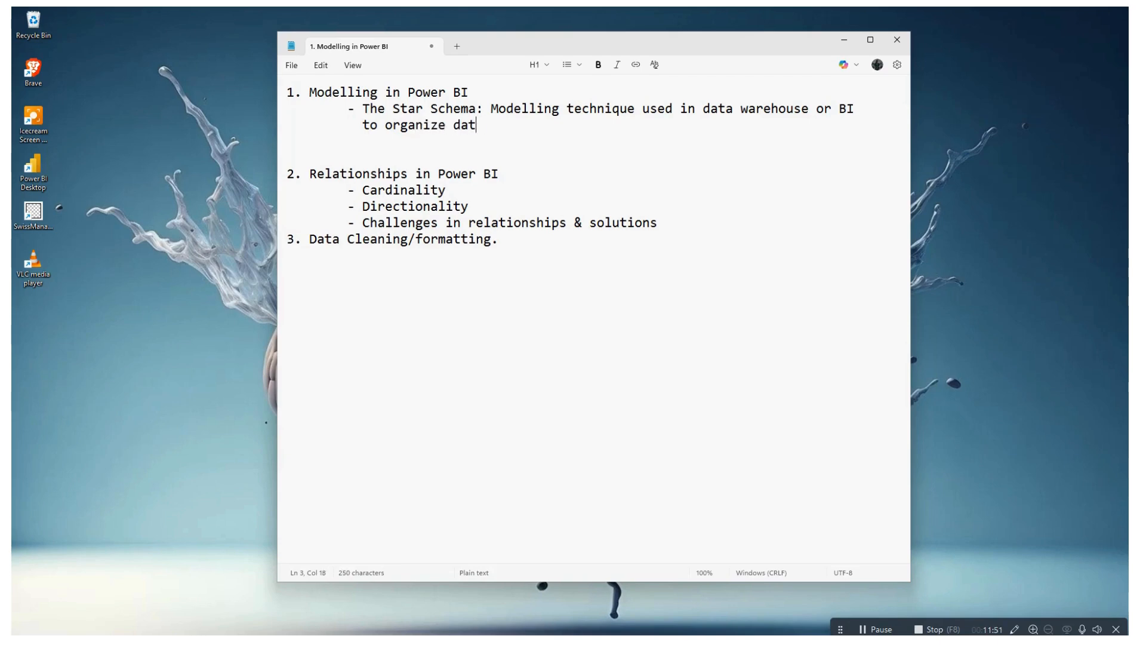
pyautogui.write('a  into a central')
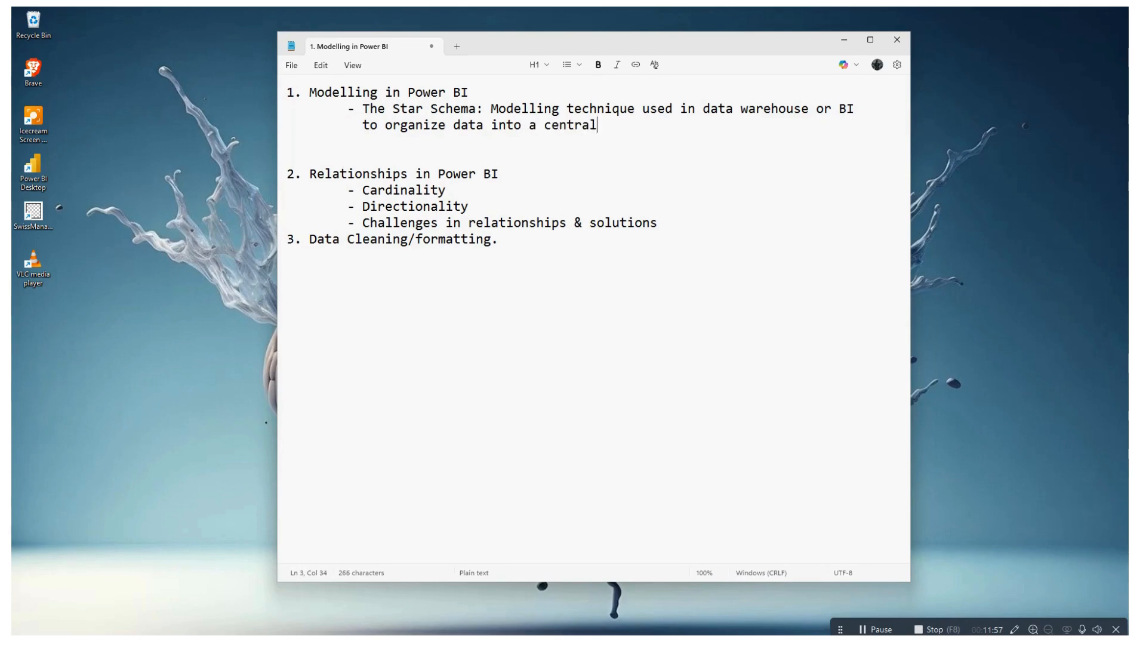
pyautogui.write(' fact table surro')
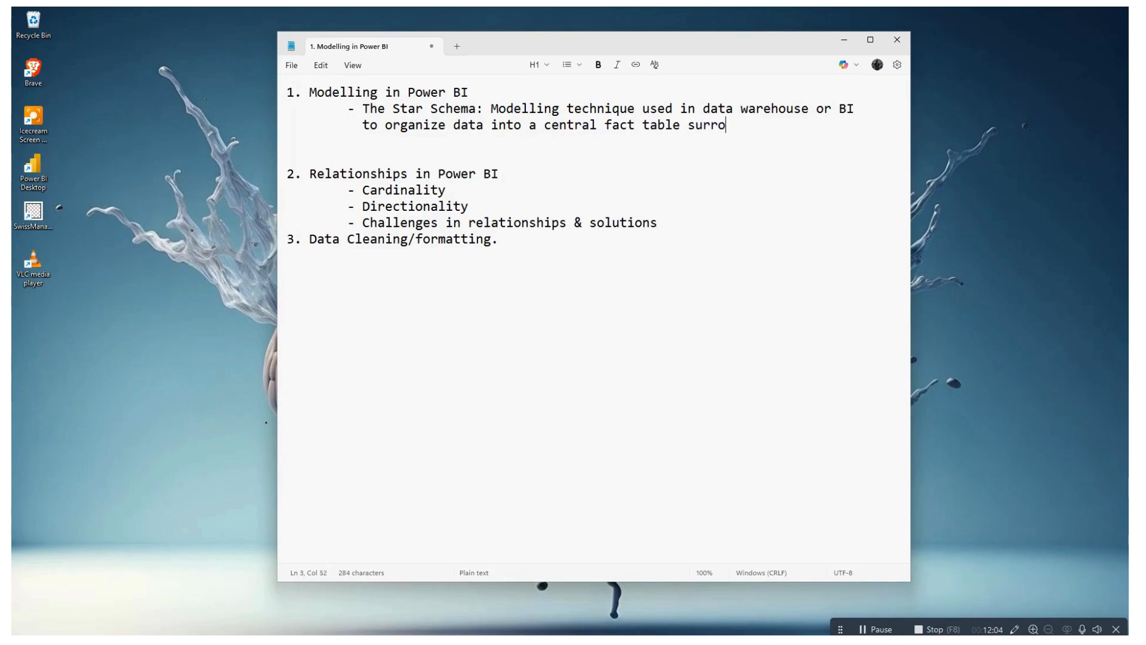
pyautogui.write('unded by ')
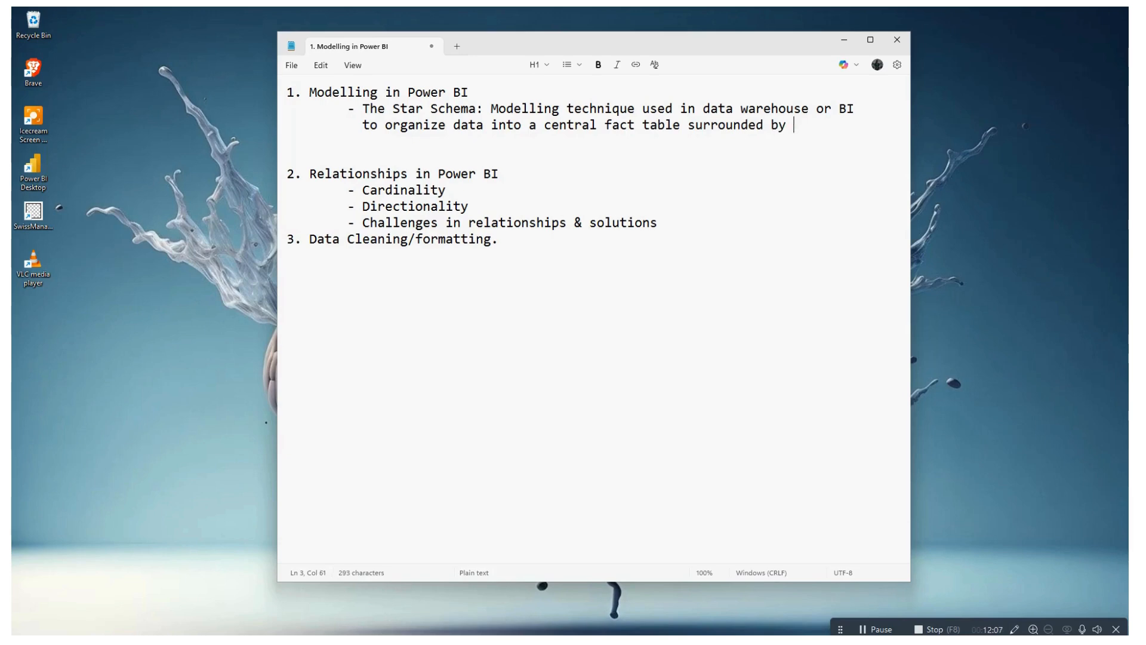
pyautogui.write('dimensions')
pyautogui.press('Return')
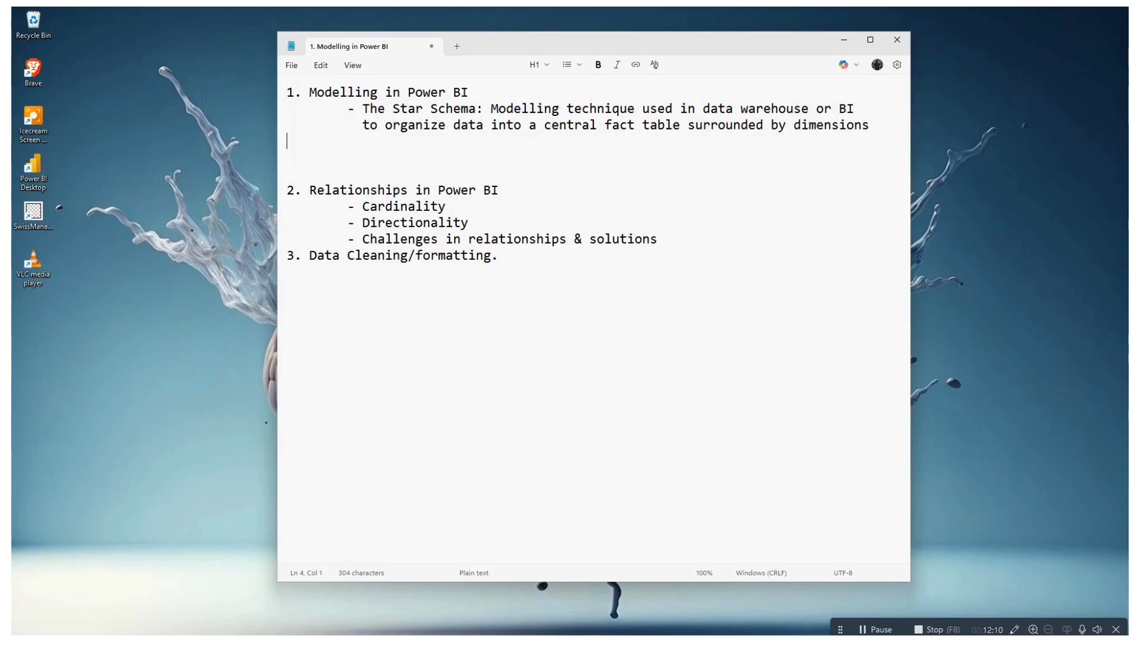
# - Finish the Star Schema definition on another indented line with "tables to resemble a star."
pyautogui.press('Tab')
pyautogui.press('Tab')
pyautogui.write('tables to rese')
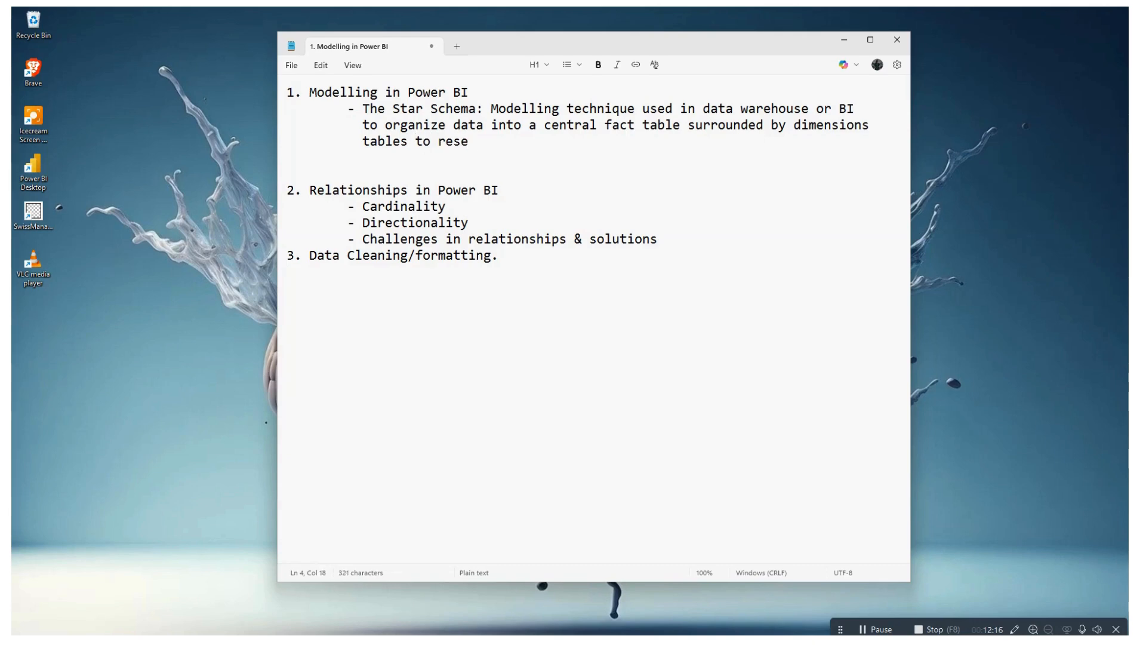
pyautogui.write('mble a star.')
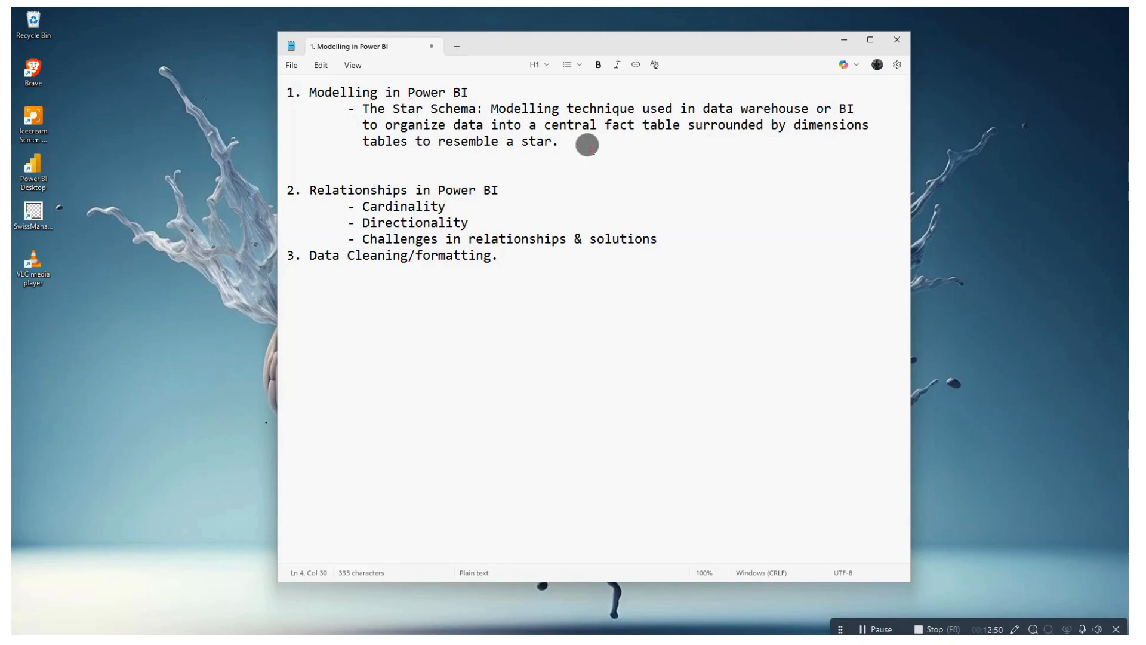
# - Start an indented "Fact table:" entry below the Star Schema definition, separated by a blank line
pyautogui.click(590, 150)
pyautogui.press('Tab')
pyautogui.press('Return')
pyautogui.press('Tab')
pyautogui.write('F')
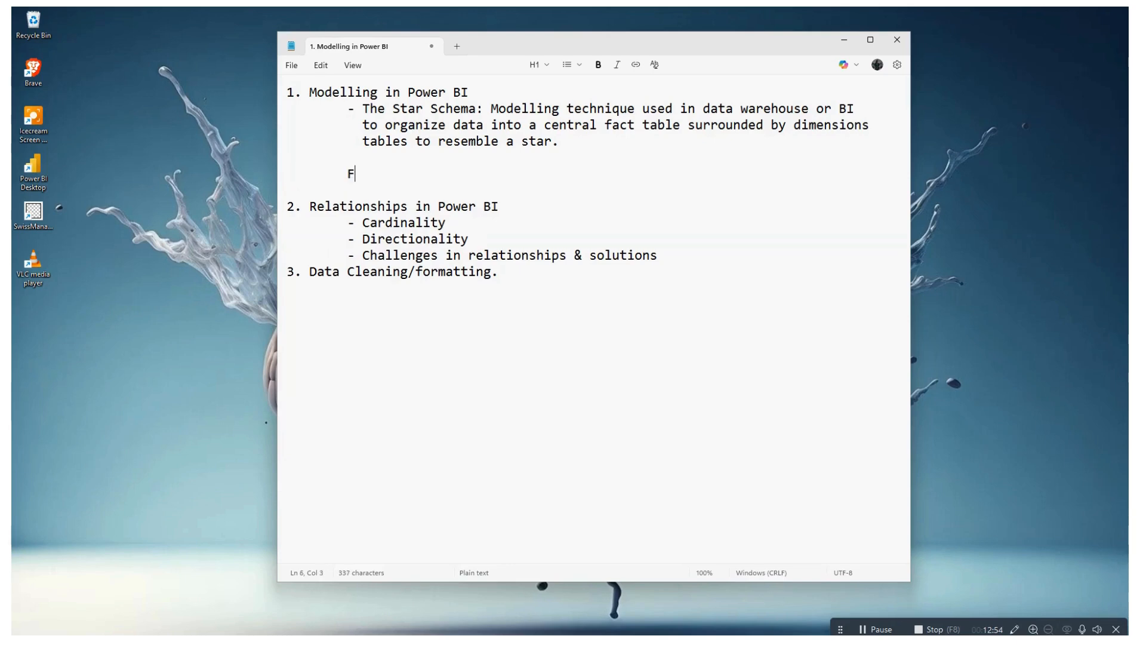
pyautogui.write('act table:')
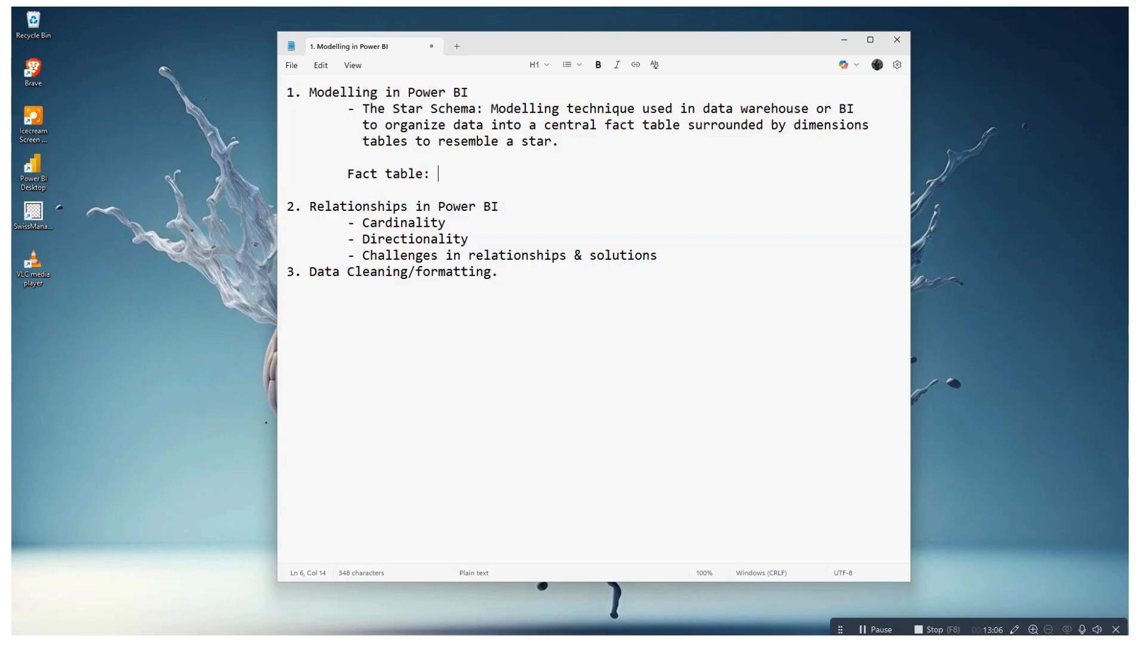
# - Define the fact table as "Central table, majorly foreign keys that connect to the dimension tables." and indent the wrapped second line
pyautogui.write('Central ta')
pyautogui.write('ble')
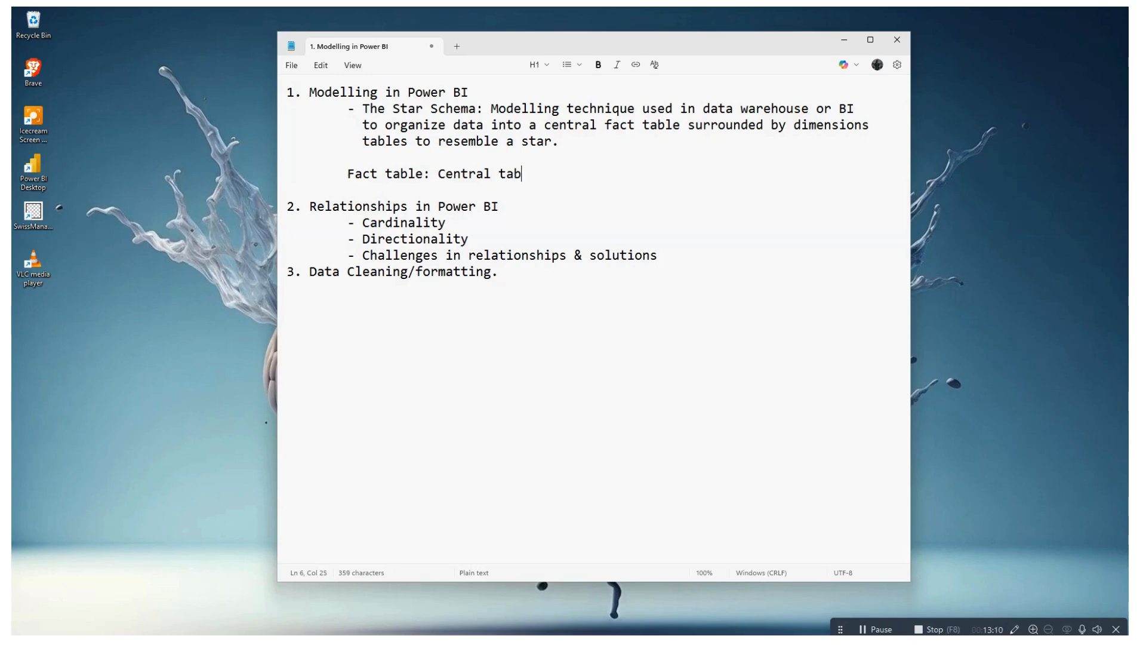
pyautogui.write(', majorly f')
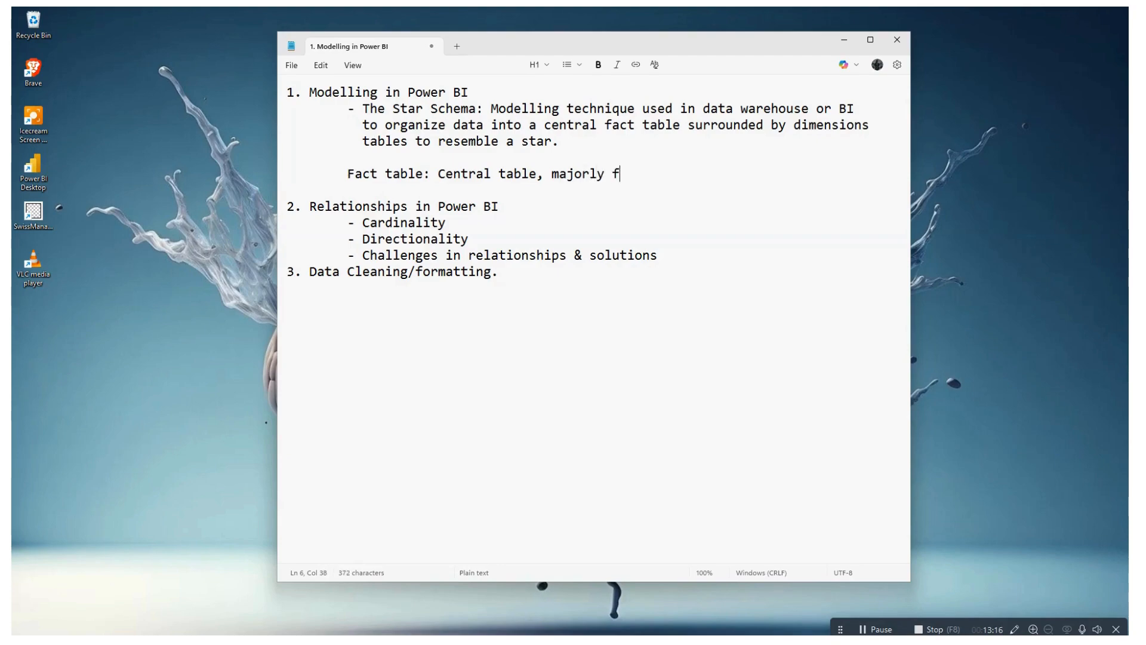
pyautogui.write('oreign key')
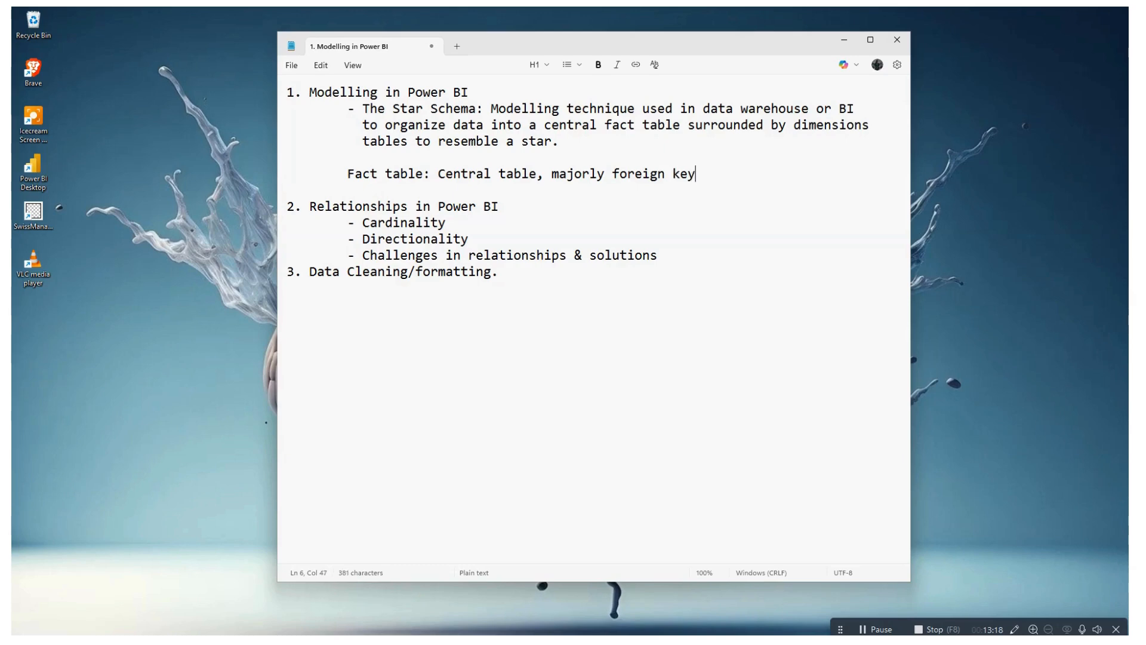
pyautogui.write('s that conne')
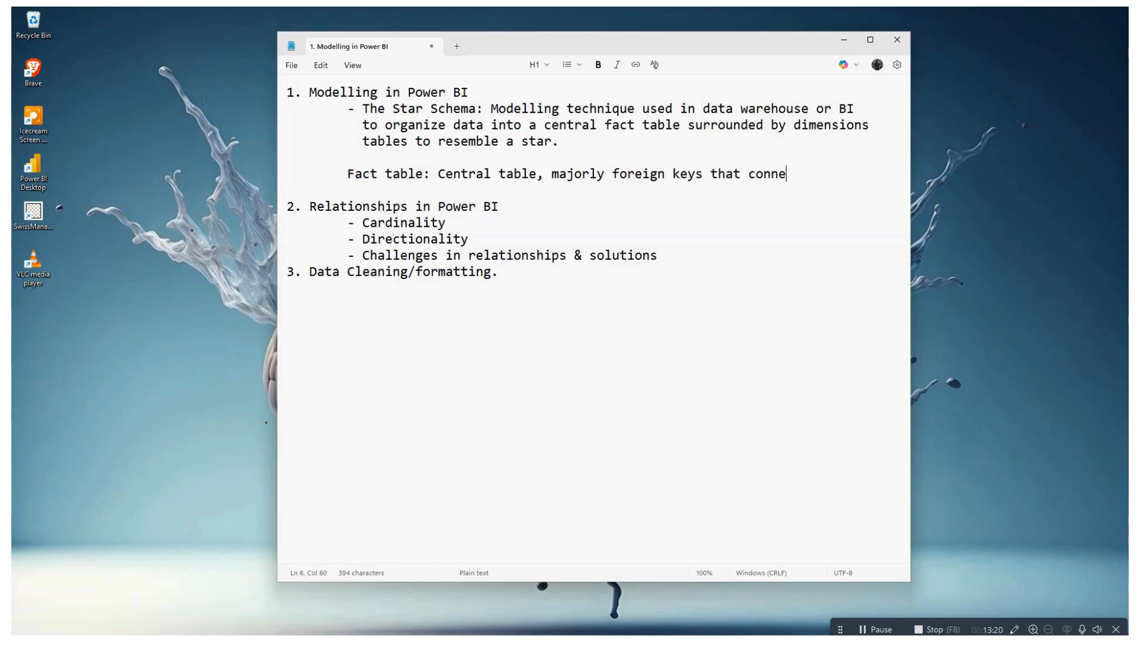
pyautogui.write('ct to the dimensio')
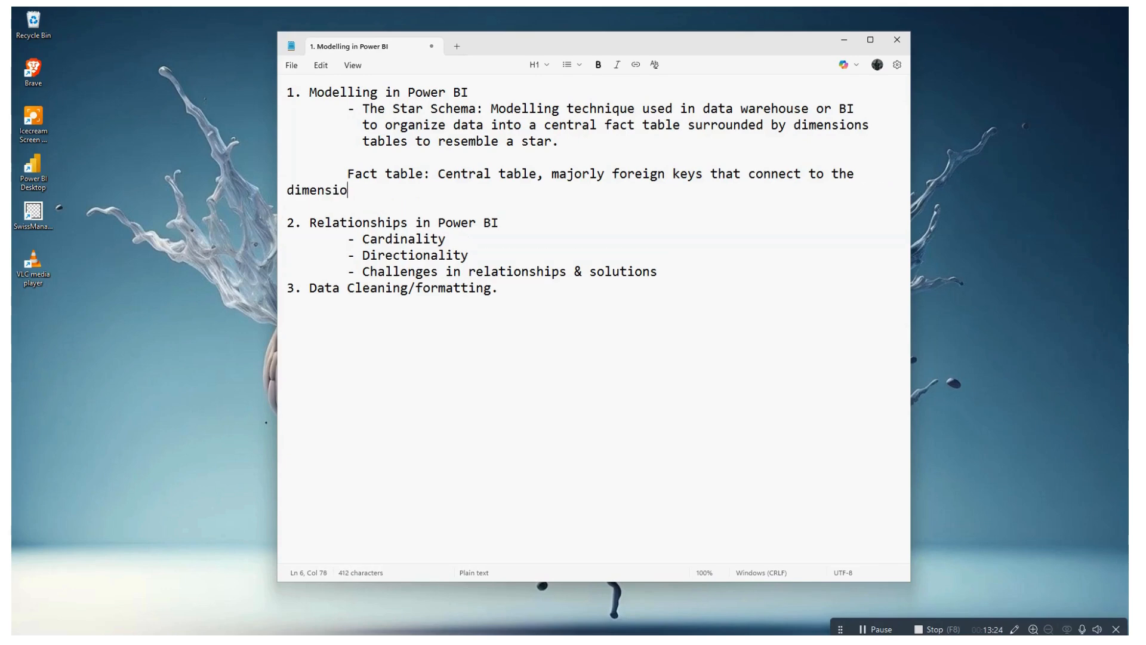
pyautogui.write('n tables.')
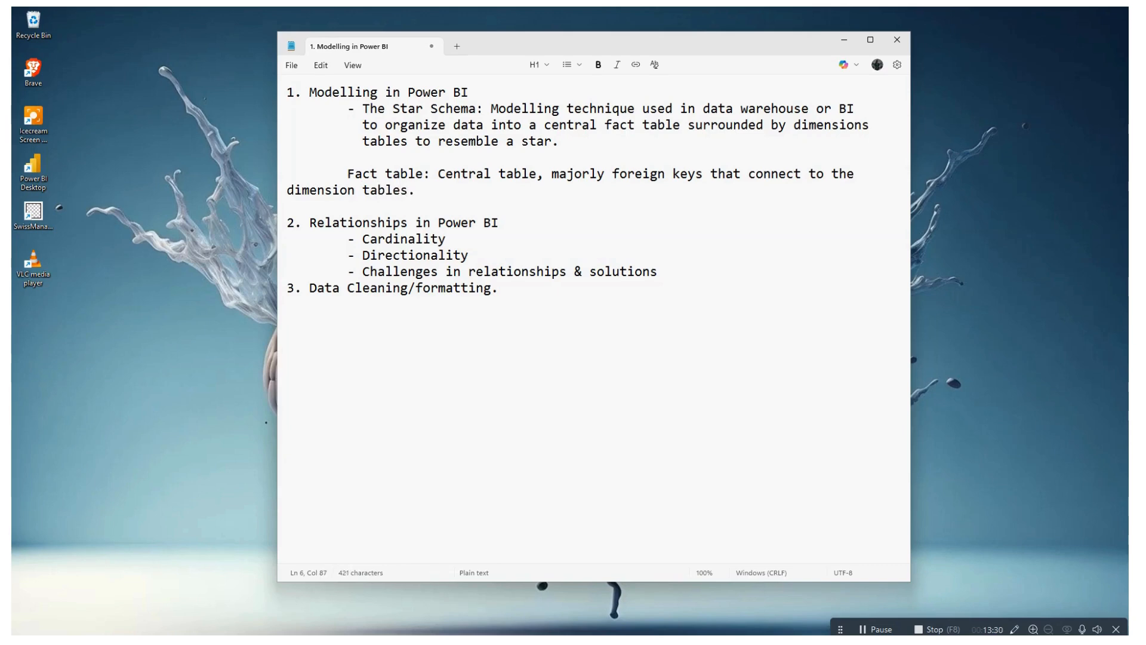
pyautogui.press('Home')
pyautogui.press('Tab')
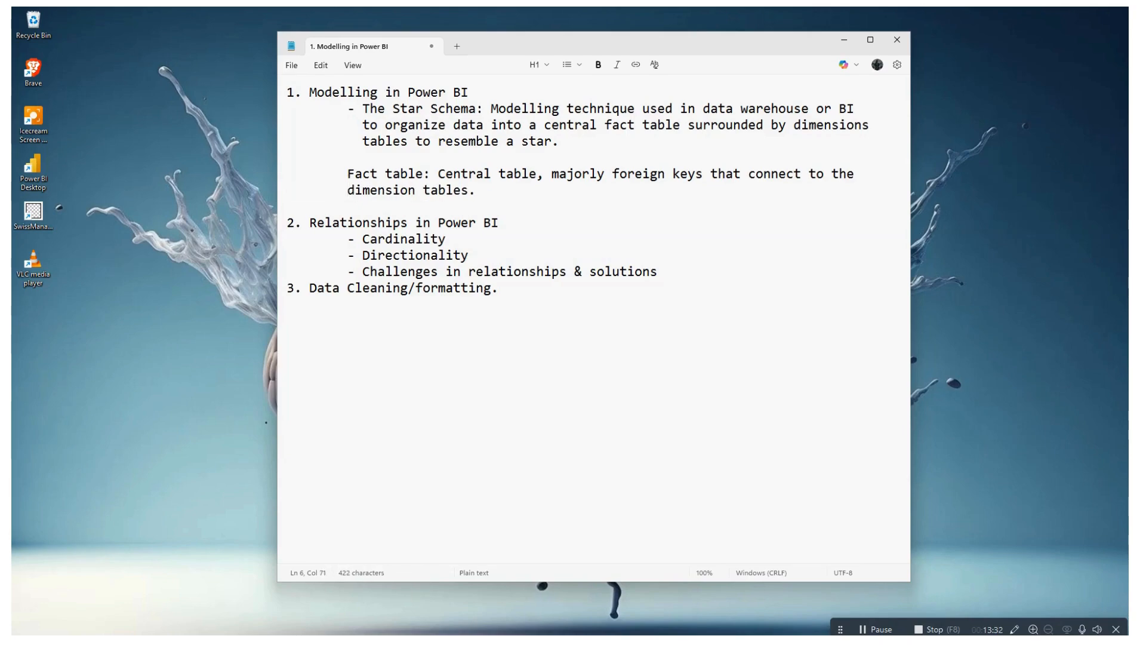
# - Add the entry "Dimension tables: filtering and grouping data." below the fact table definition, leaving a blank line between them
pyautogui.press('End')
pyautogui.press('Return')
pyautogui.press('Return')
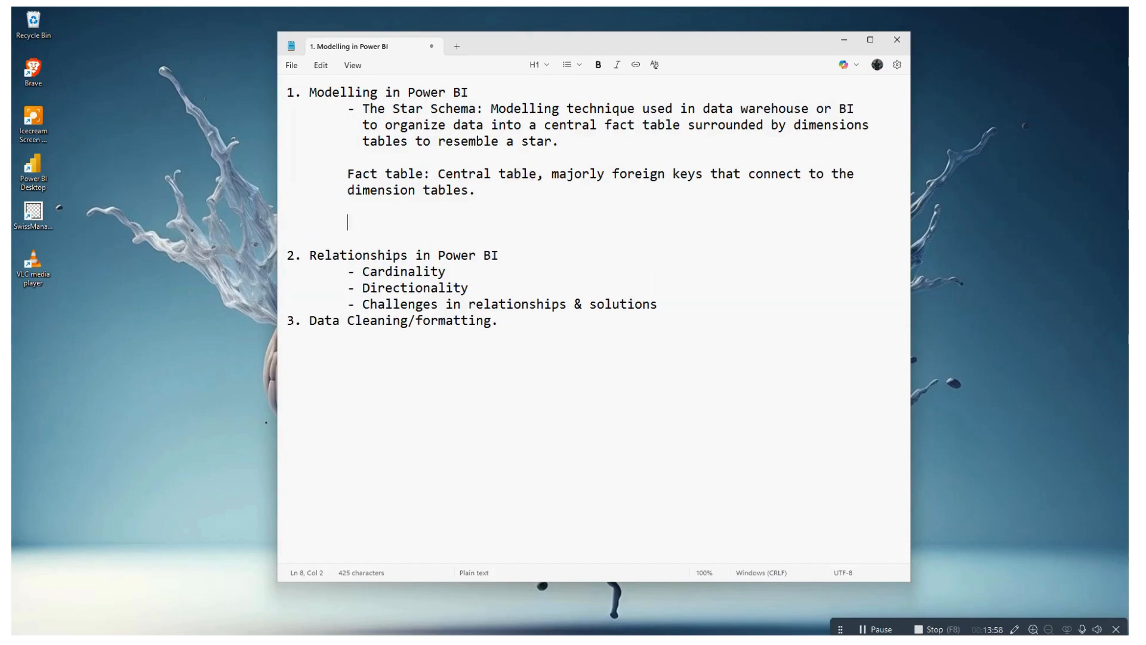
pyautogui.write('Dimension')
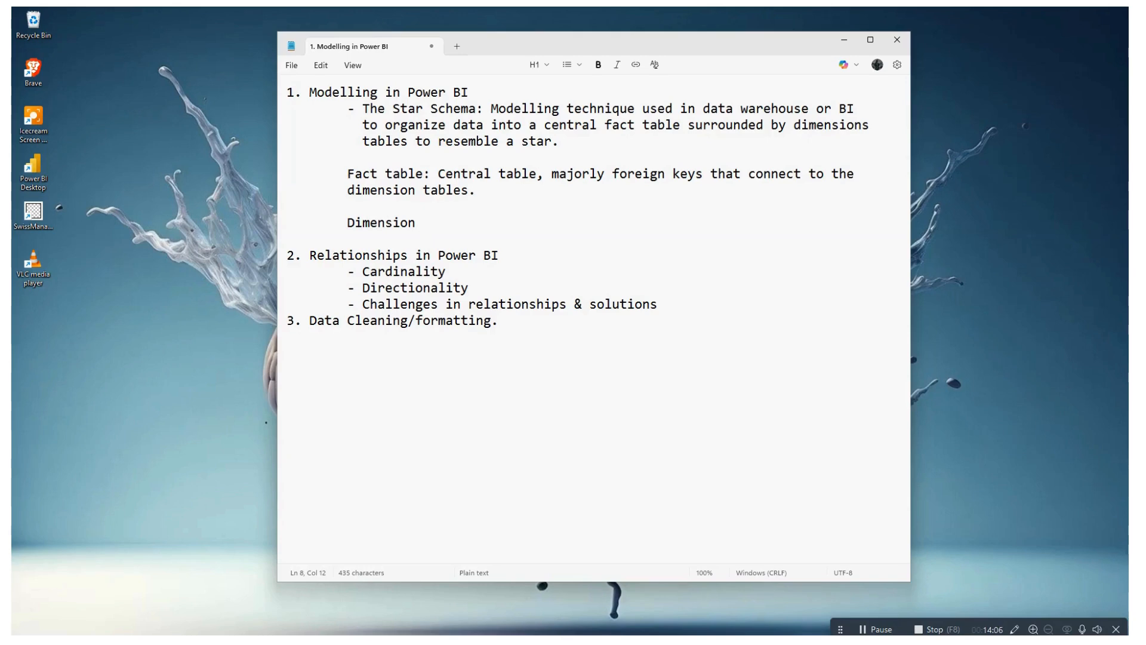
pyautogui.write('tables')
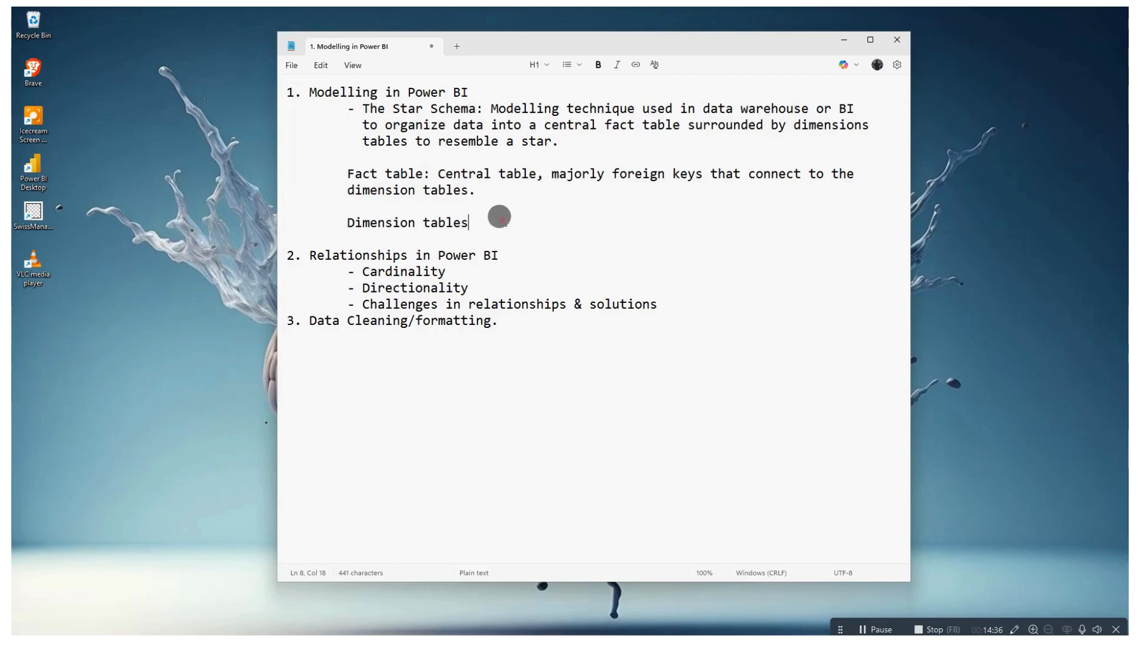
pyautogui.write(': fi')
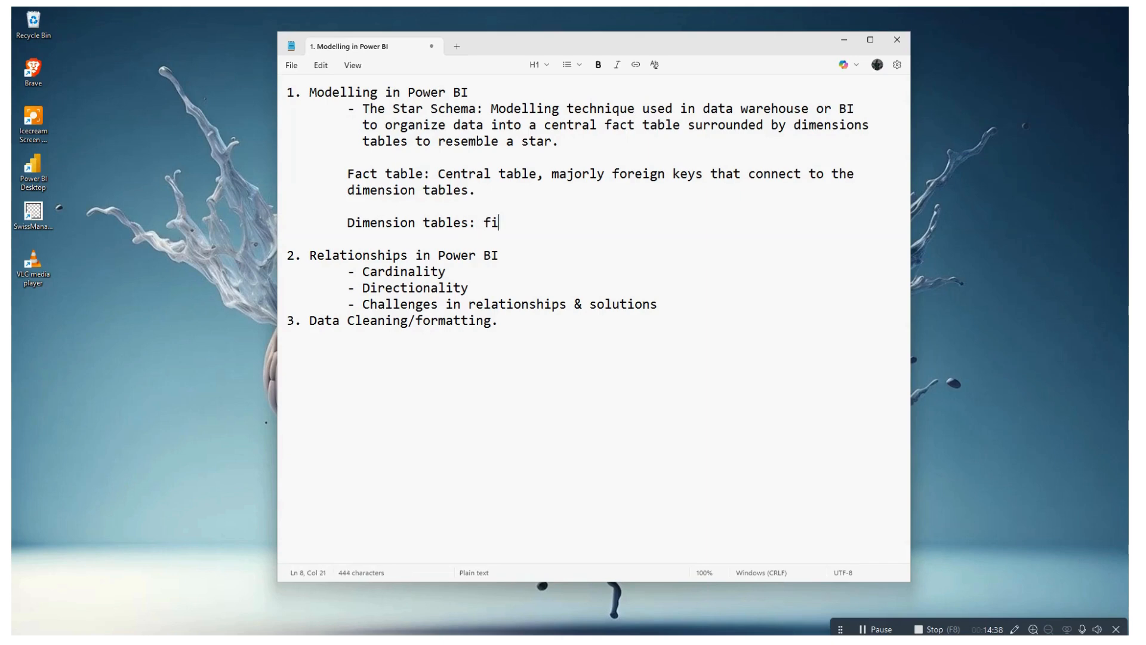
pyautogui.write('ltering and group')
pyautogui.write('ing')
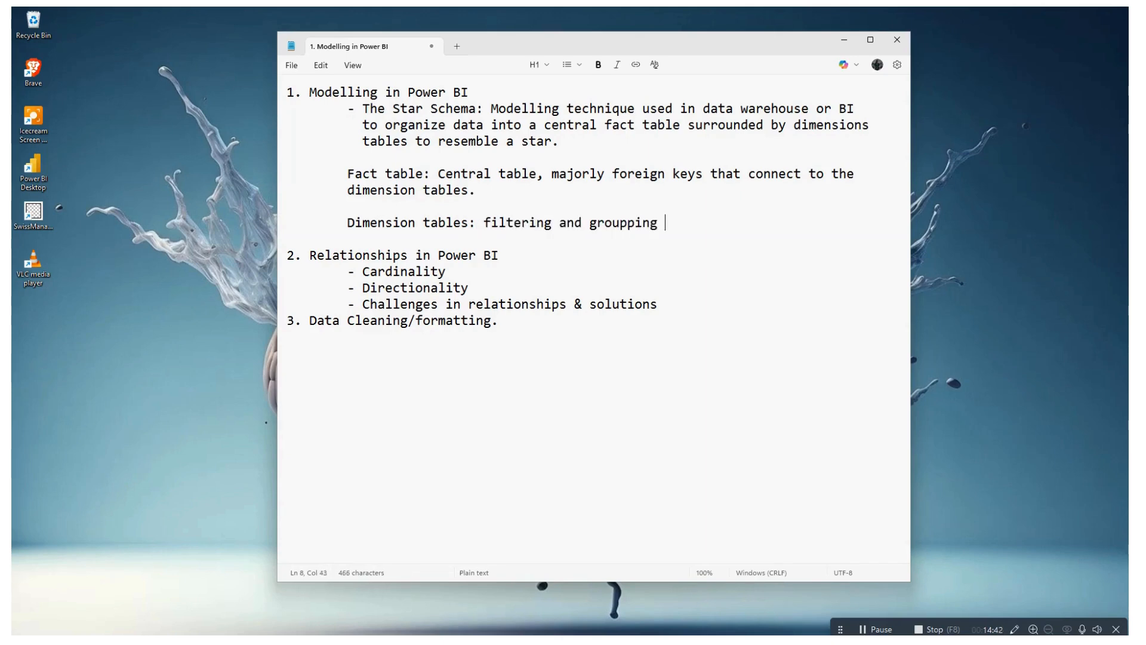
pyautogui.write(' data.')
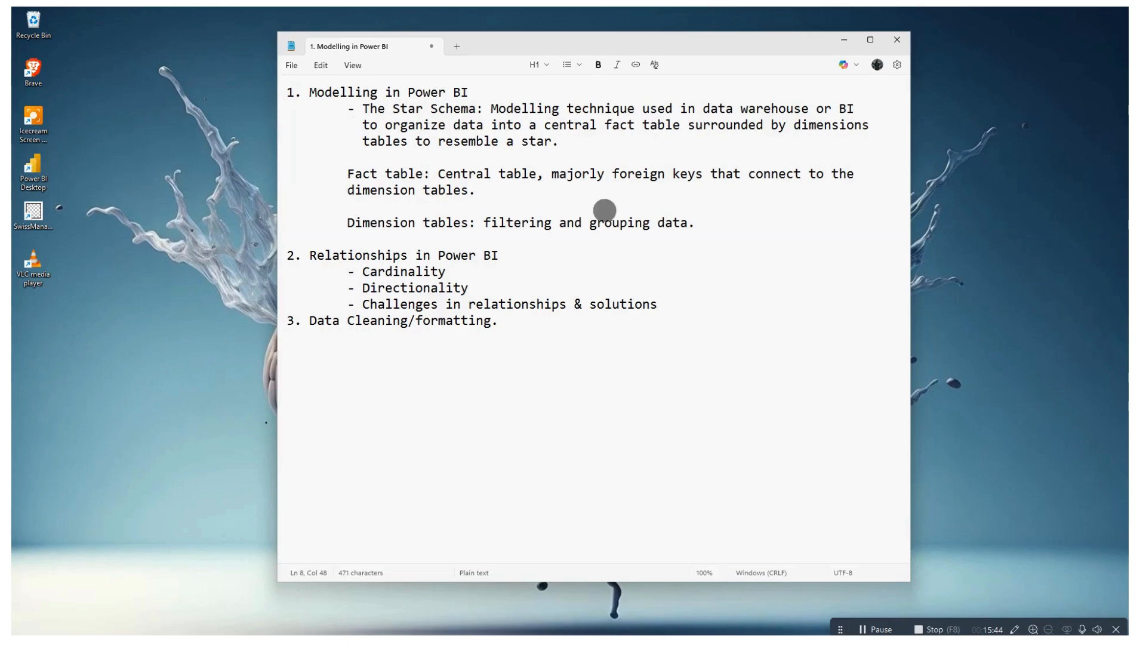
# - Add an indented heading for the star schema's advantages below the dimension tables entry, after a blank line
pyautogui.press('Return')
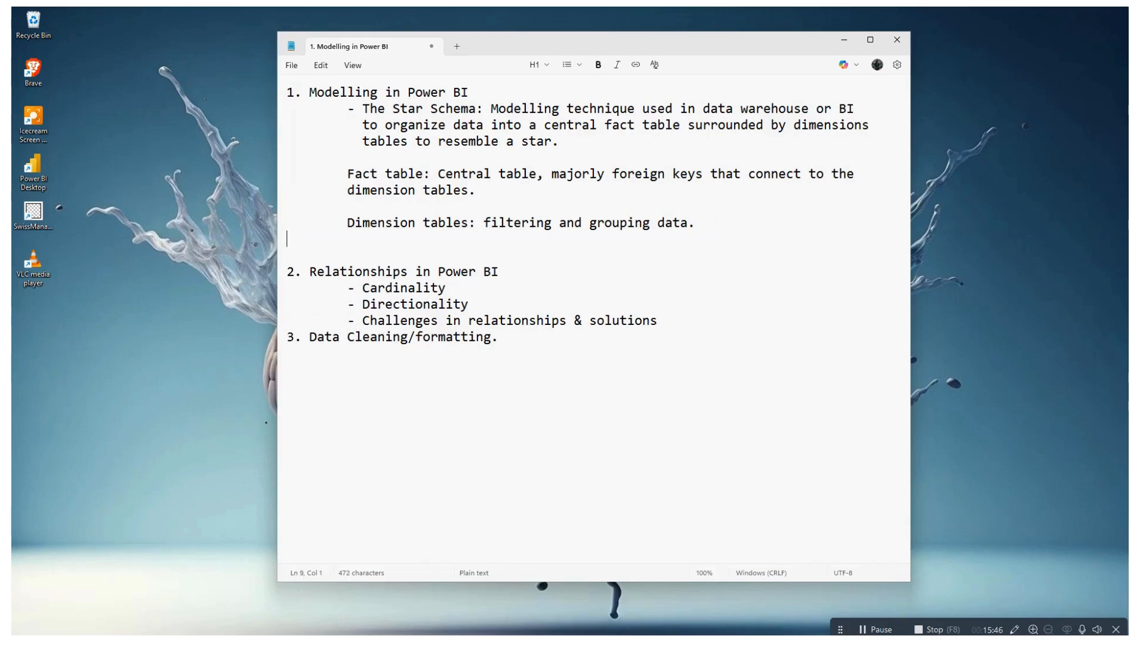
pyautogui.press('Return')
pyautogui.press('Tab')
pyautogui.write('A')
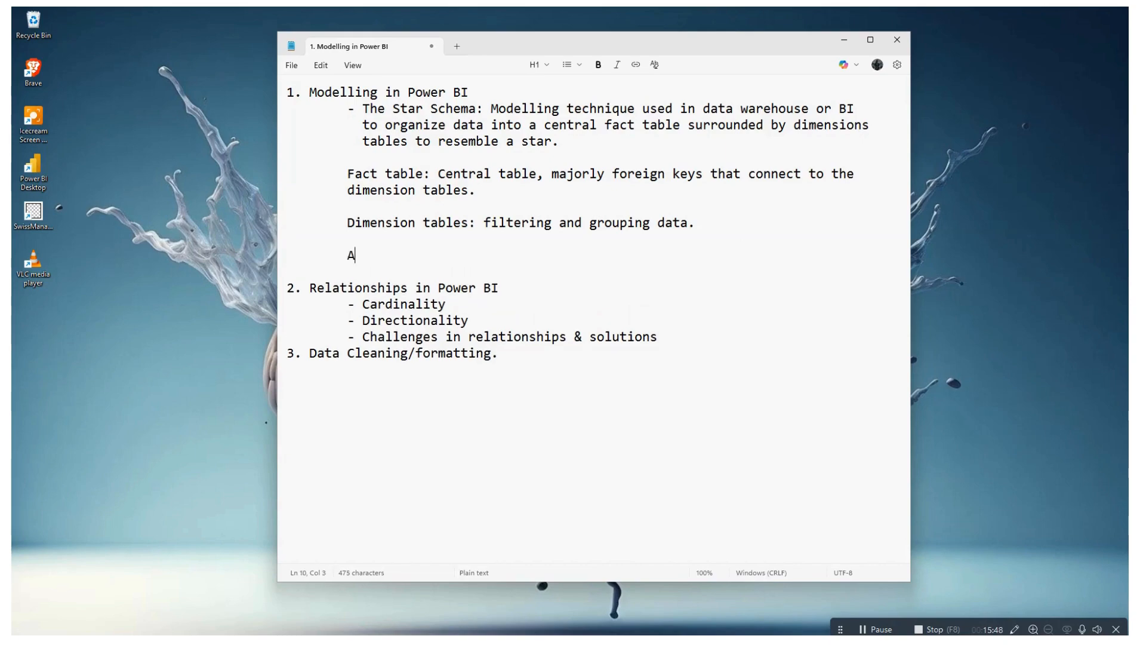
pyautogui.write('dvntages')
# - Correct the heading's spelling to "Advantages" and insert an indented line beneath it
pyautogui.press('Left')
pyautogui.press('Left')
pyautogui.press('Left')
pyautogui.press('Left')
pyautogui.press('Left')
pyautogui.press('Left')
pyautogui.write('a')
pyautogui.press('End')
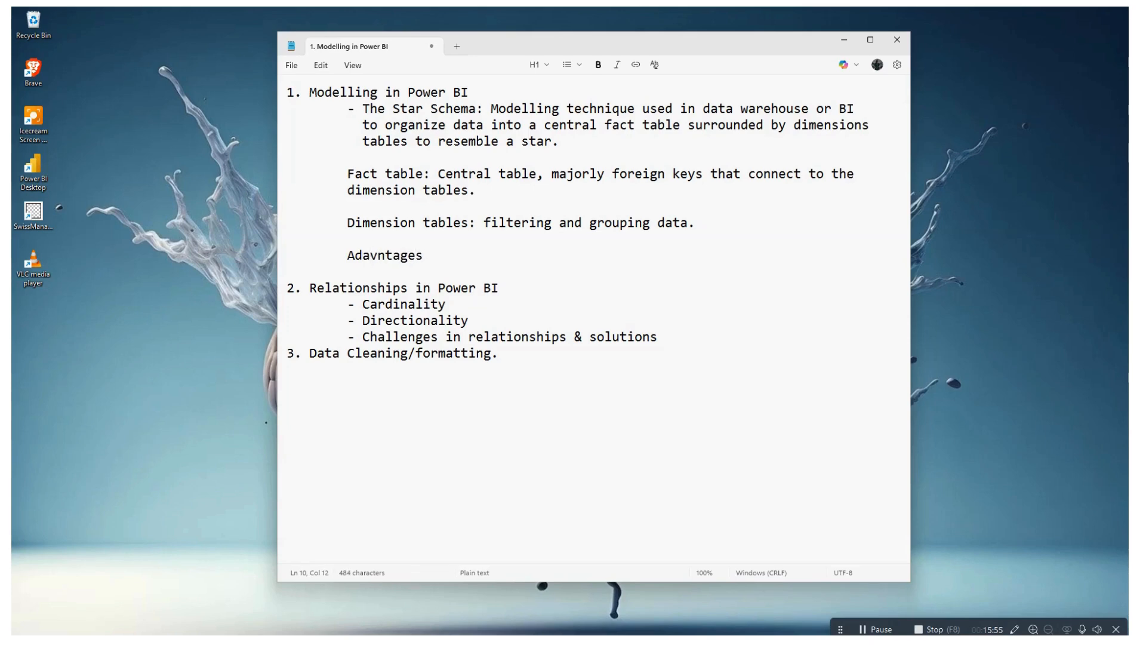
pyautogui.press('Return')
pyautogui.press('Tab')
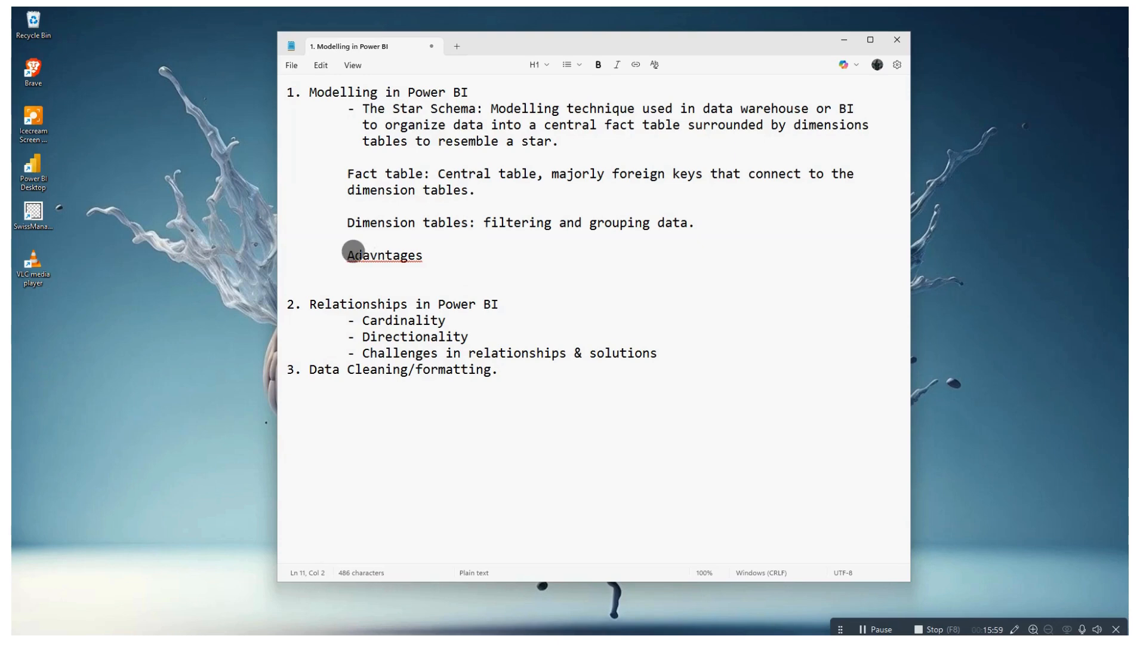
pyautogui.click(364, 255)
pyautogui.press('BackSpace')
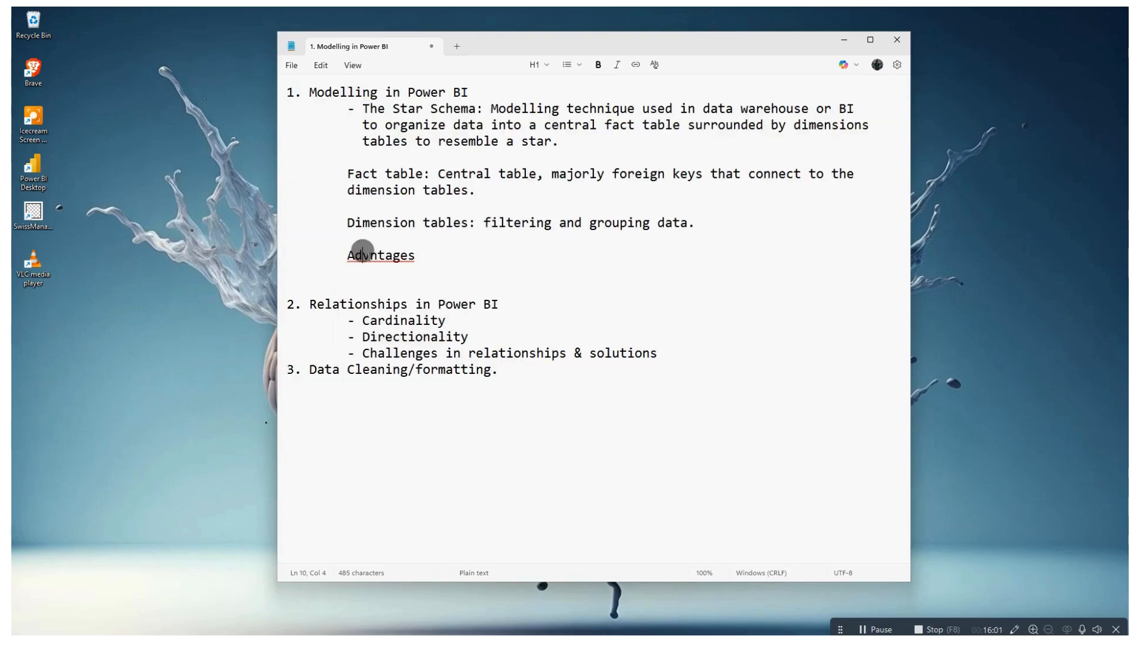
pyautogui.write('a')
pyautogui.press('Up')
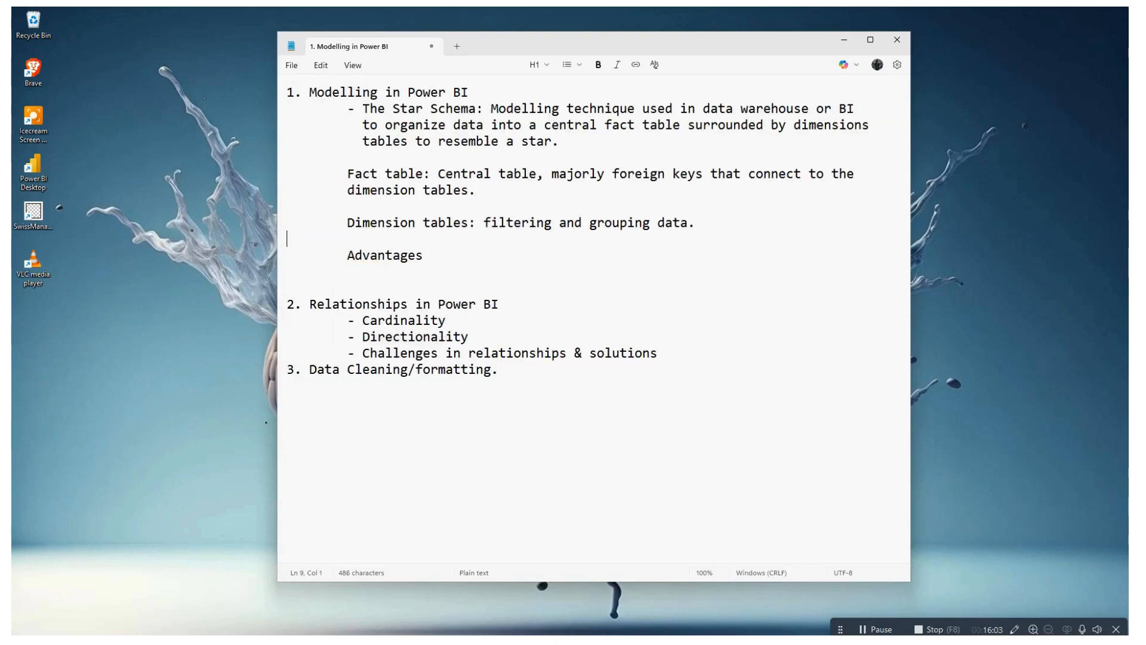
# - Write the first advantage as "1. Simplifies queries by reducing the No. of joins." under the Advantages heading
pyautogui.press('Down')
pyautogui.press('Down')
pyautogui.write('1.')
pyautogui.write('Siml')
pyautogui.press('BackSpace')
pyautogui.write('plif')
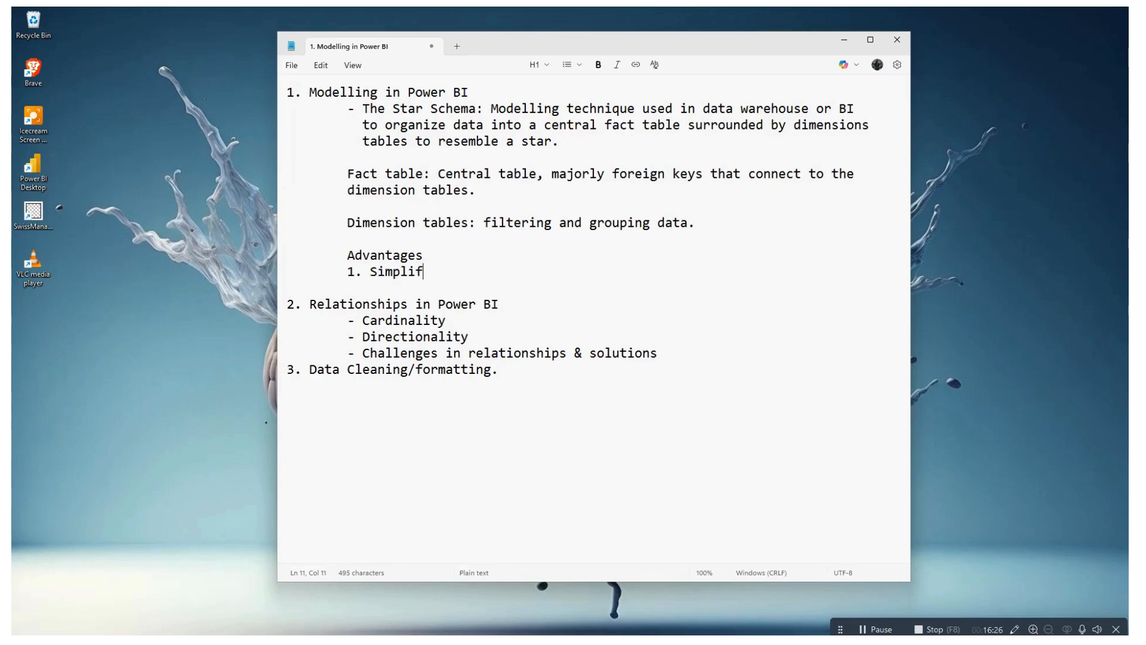
pyautogui.write('ies querie')
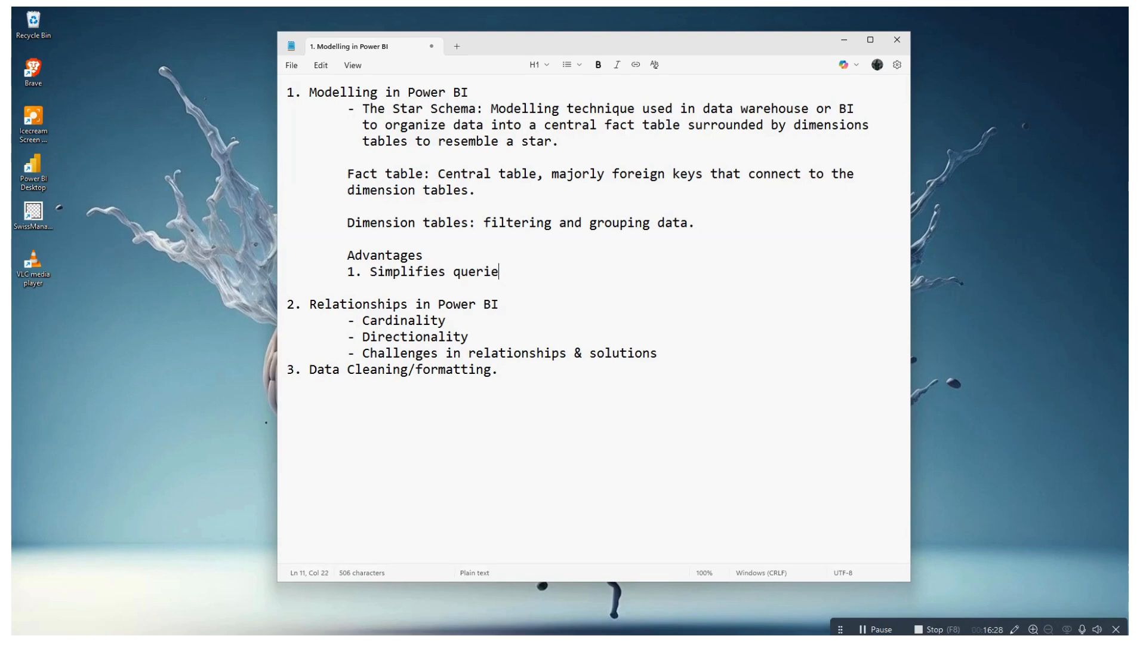
pyautogui.write('s by reducing the No')
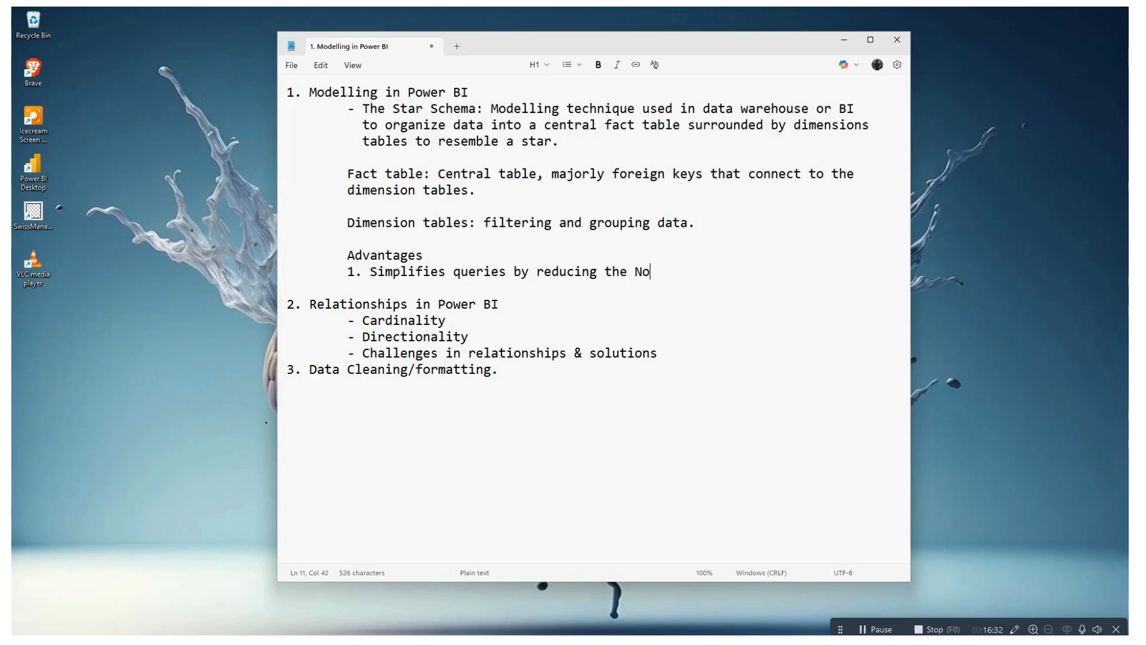
pyautogui.write('. of joins.')
pyautogui.click(363, 250)
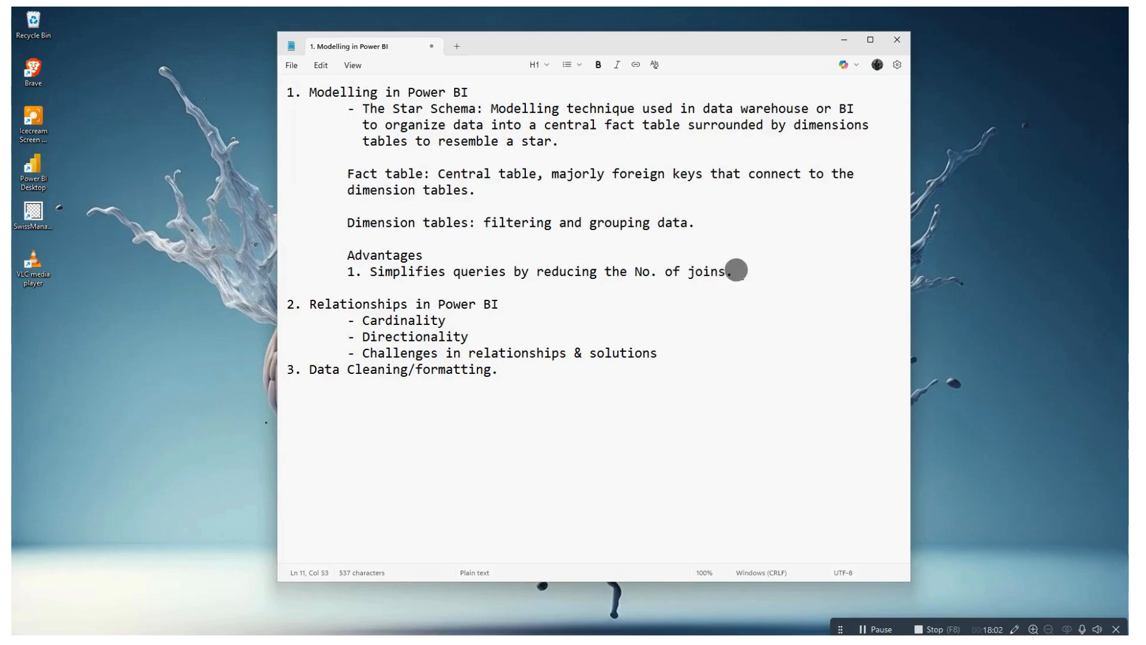
# - Add the second advantage on a new indented line as "2. Improves query performance."
pyautogui.press('Return')
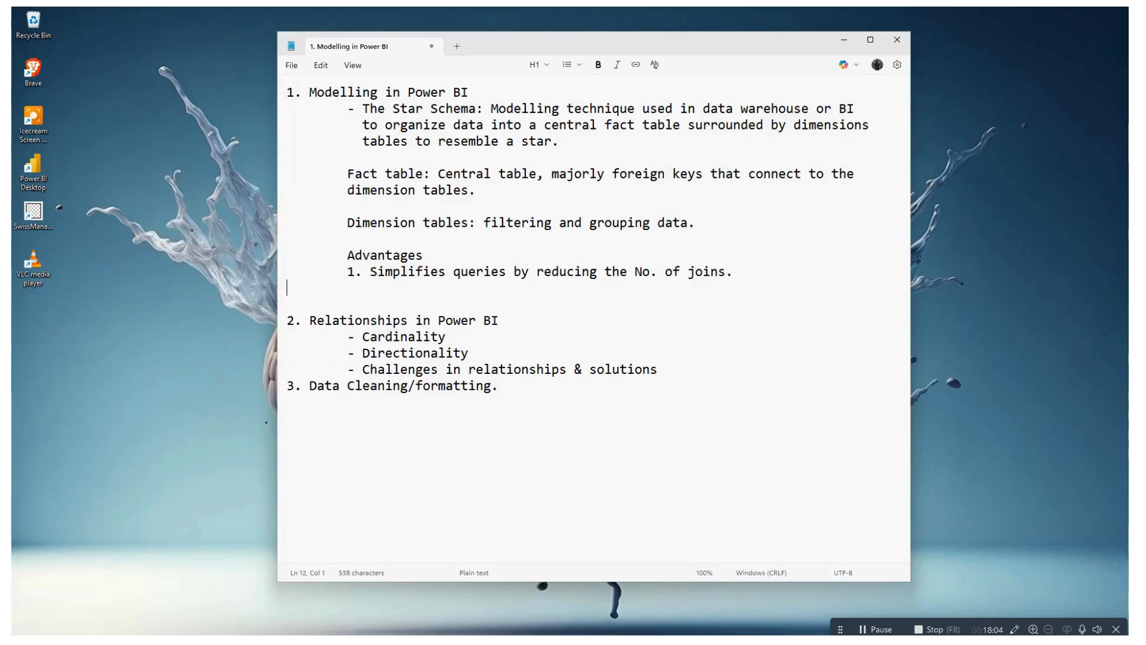
pyautogui.press('Tab')
pyautogui.write('2. Improves ')
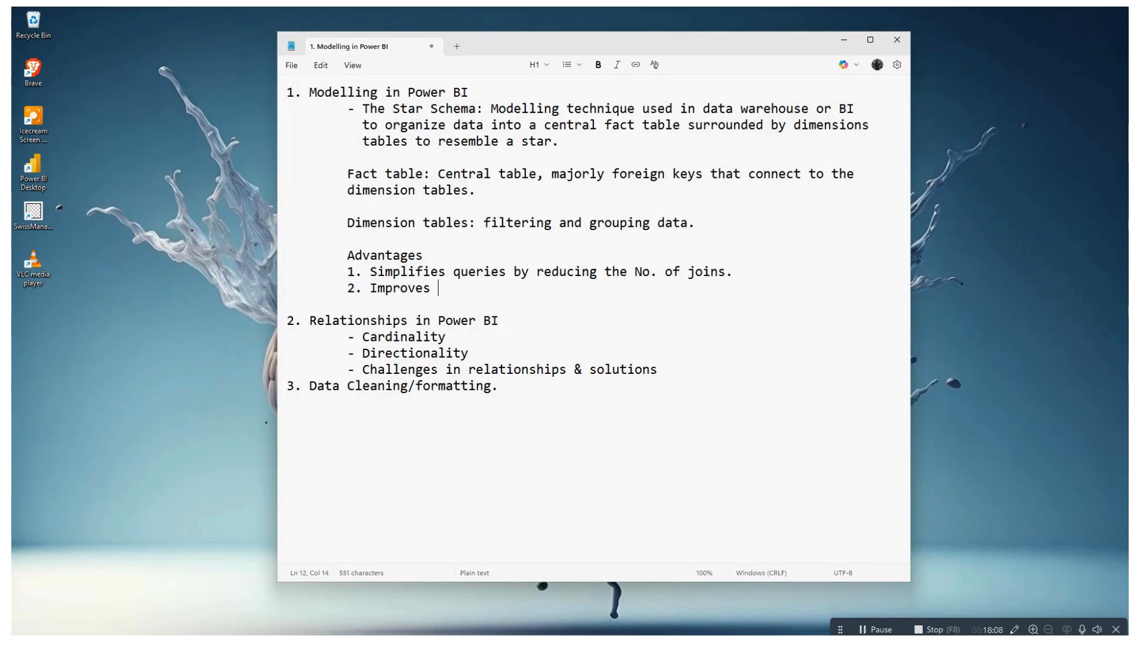
pyautogui.write('query per')
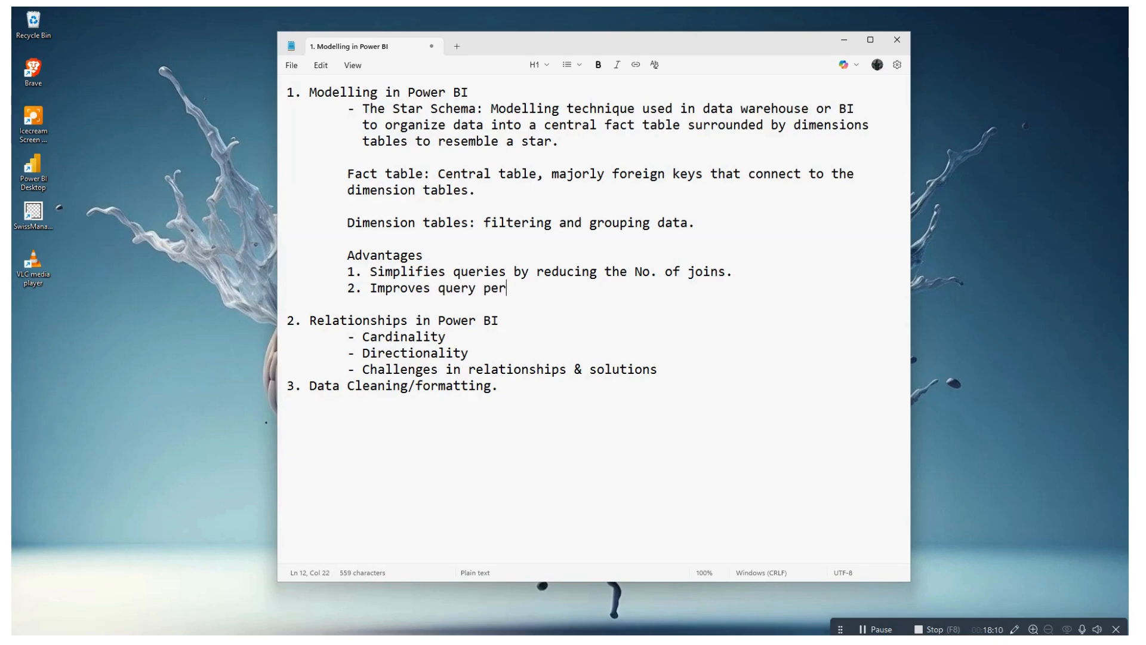
pyautogui.write('formance')
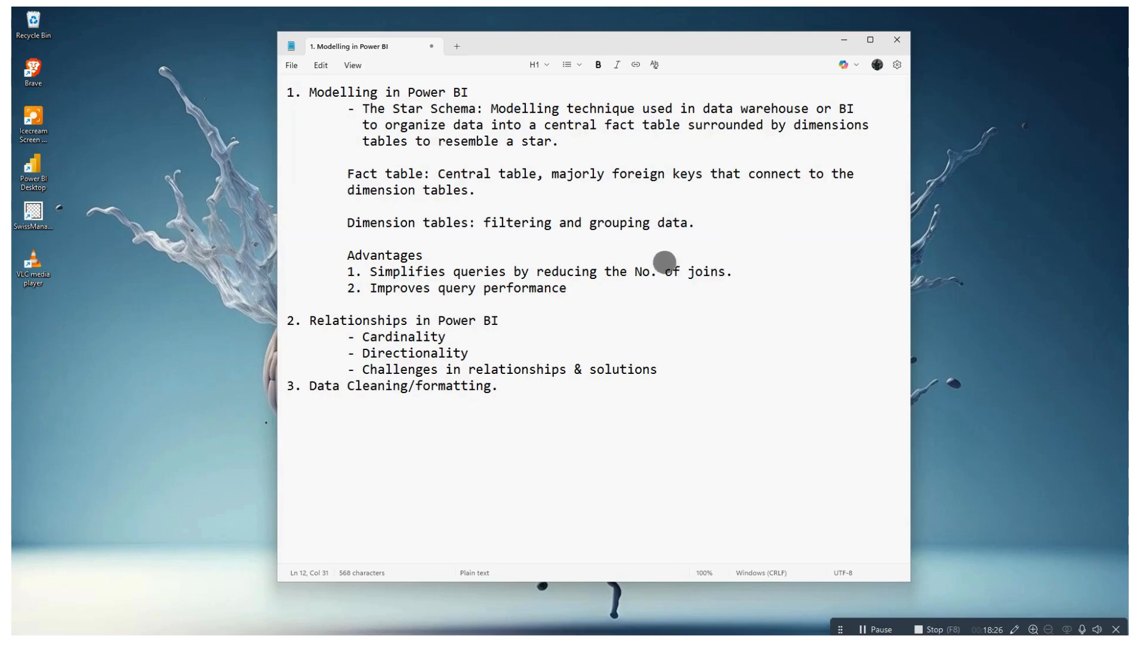
pyautogui.write('.')
pyautogui.click(594, 285)
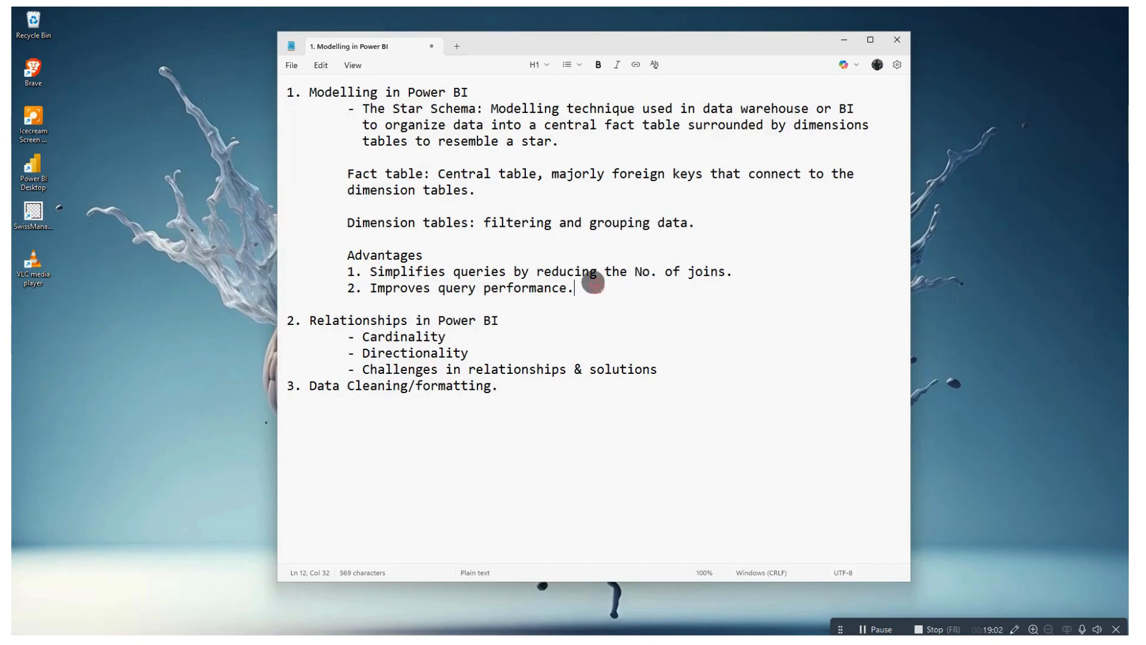
# - Add the third advantage on a new indented line as "3. Makes it easy for users to understand the model."
pyautogui.press('Return')
pyautogui.press('Tab')
pyautogui.write('3. ')
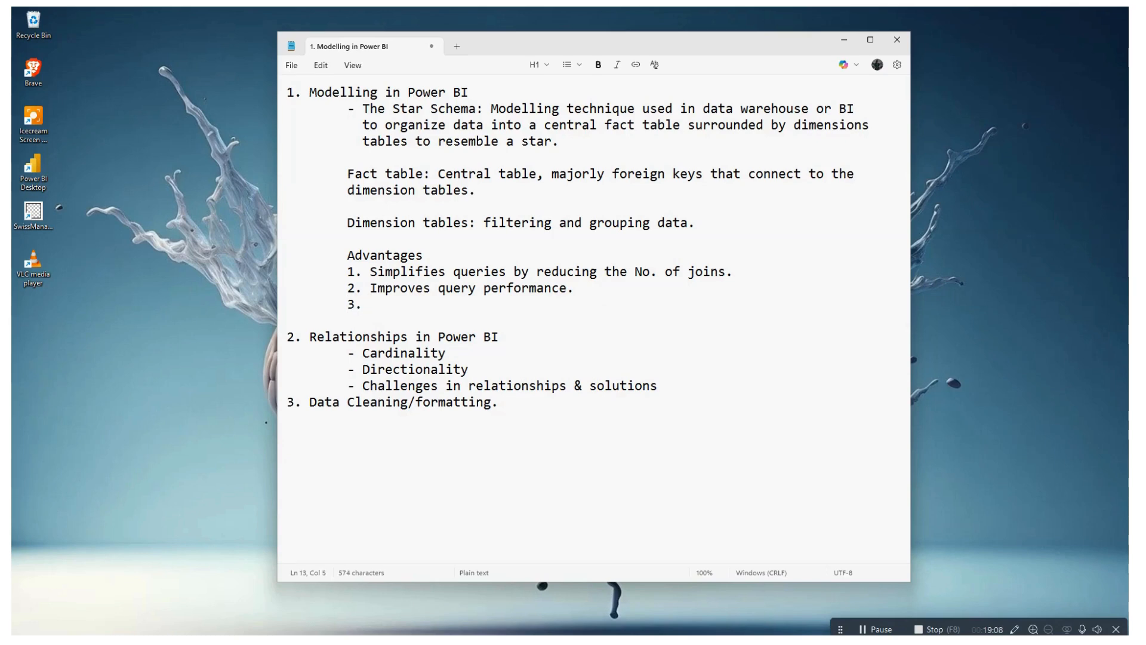
pyautogui.write('Makes')
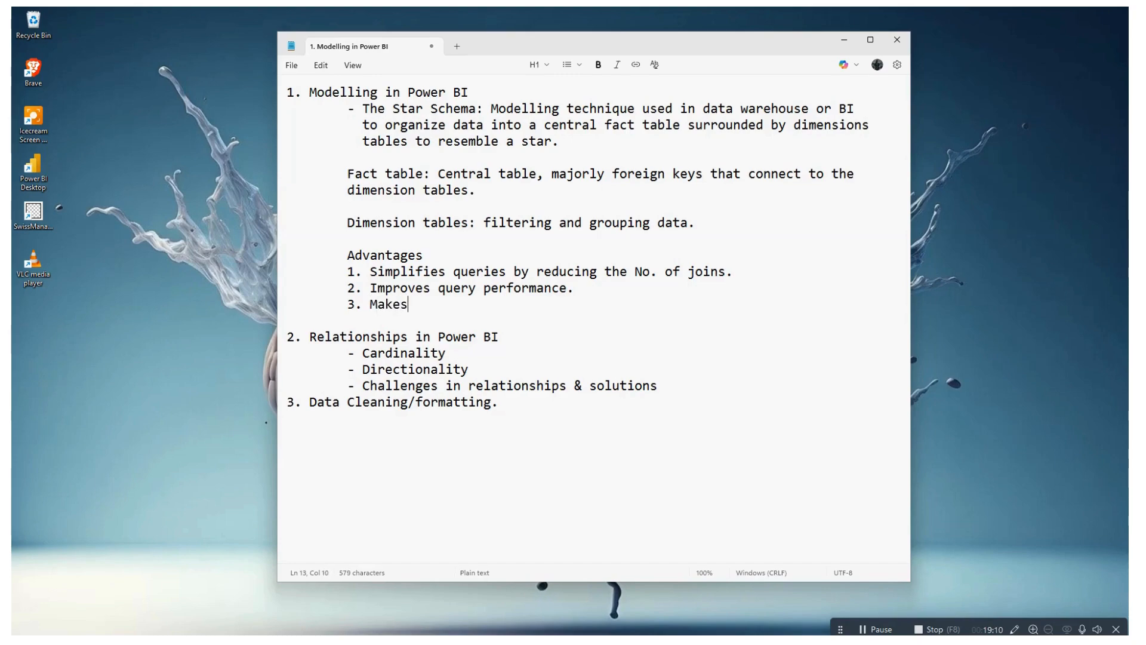
pyautogui.write(' it easy for users t')
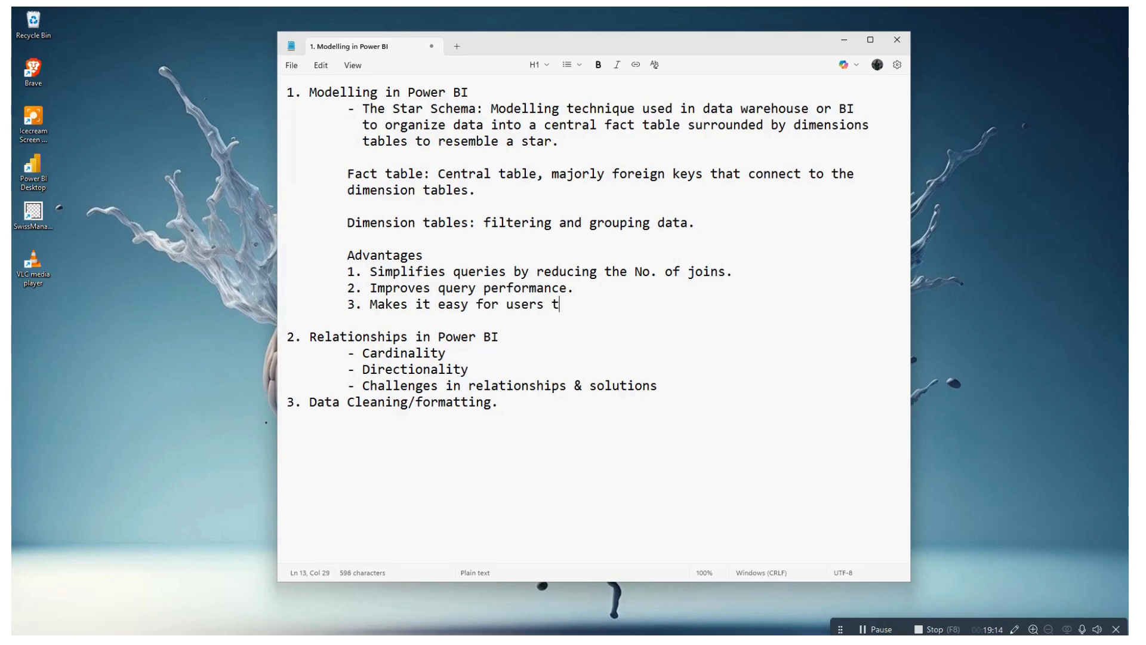
pyautogui.write('o understand the model.')
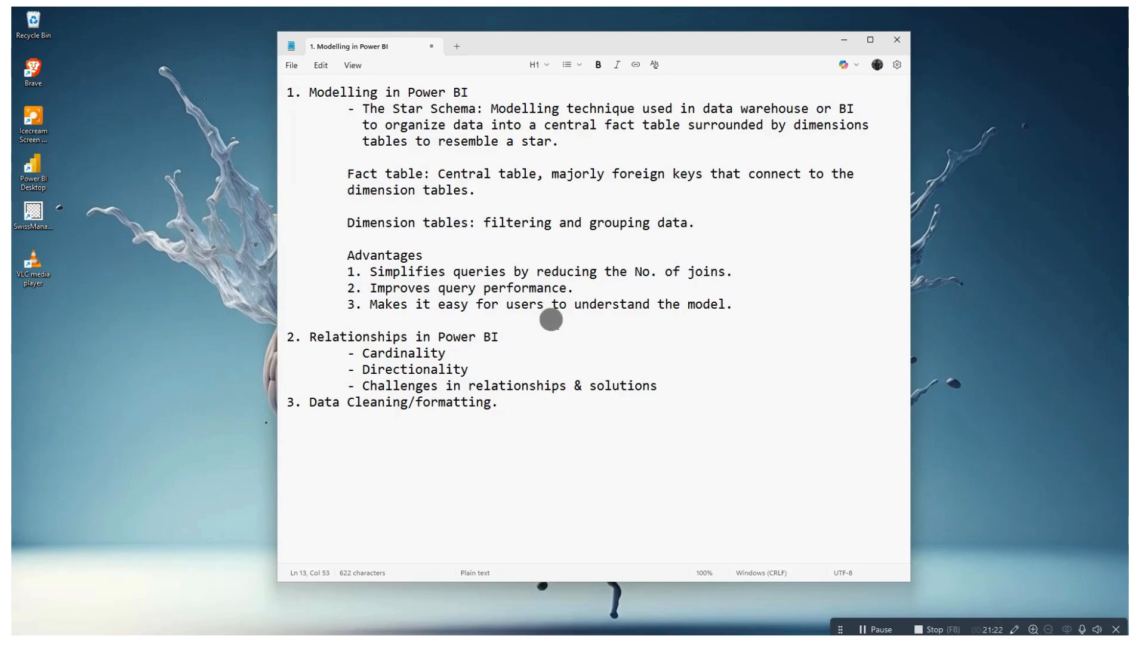
# - Insert an indented line reading "Relationships define how tables are connected" beneath the "2. Relationships in Power BI" heading
pyautogui.click(516, 336)
pyautogui.press('Return')
pyautogui.press('Tab')
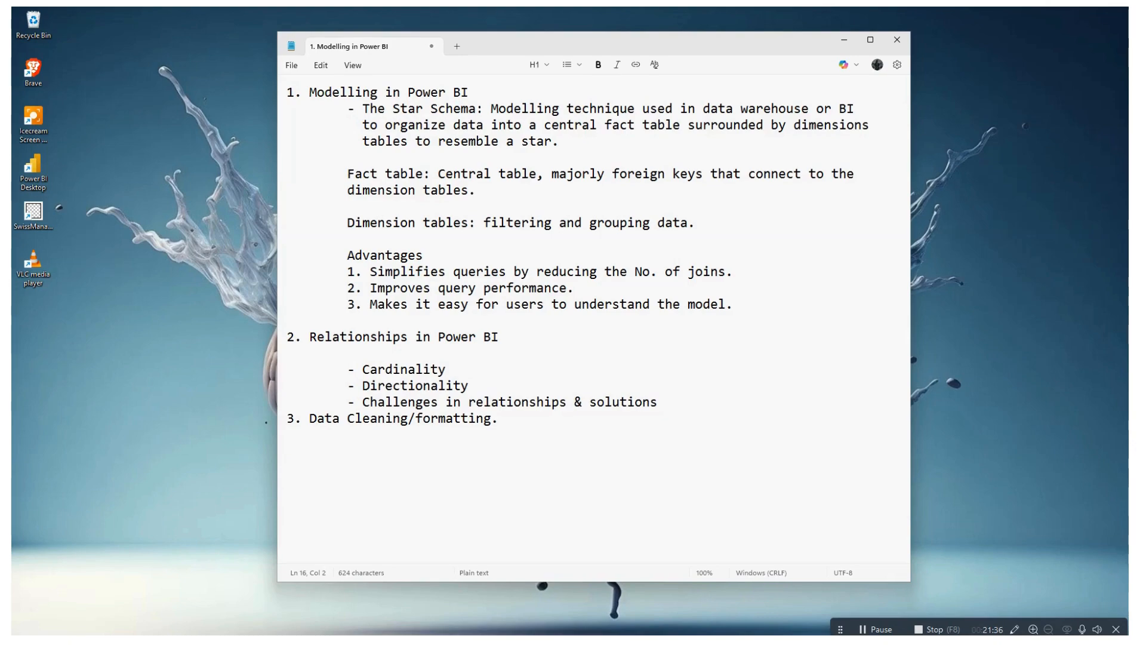
pyautogui.write('Relationships defi')
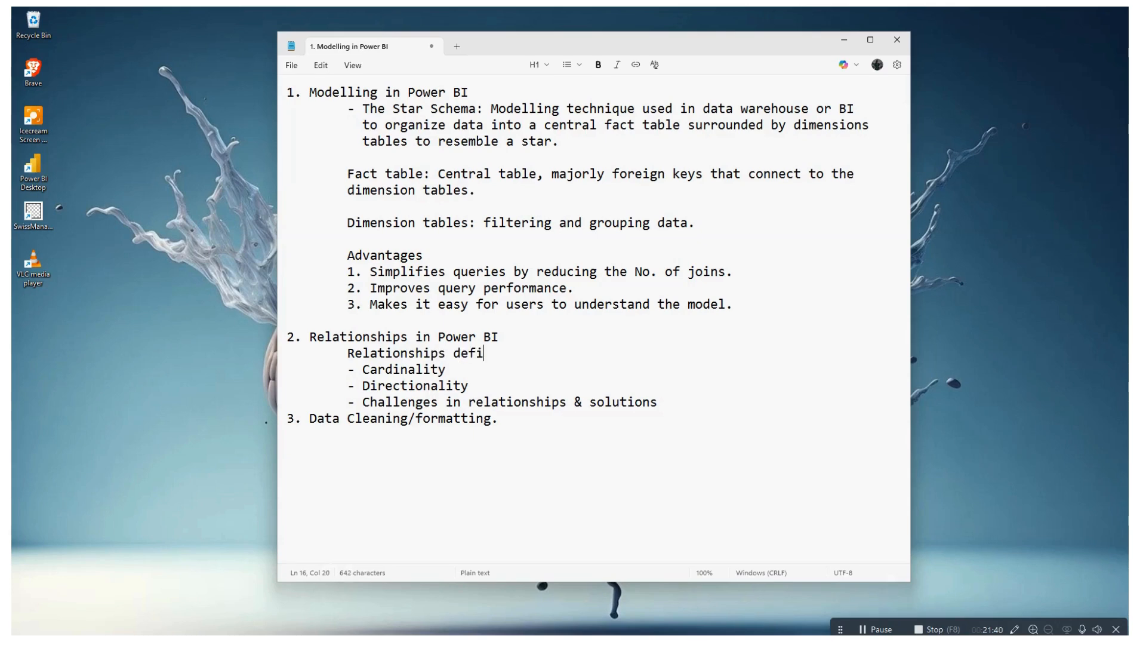
pyautogui.write('ne how tables are connect')
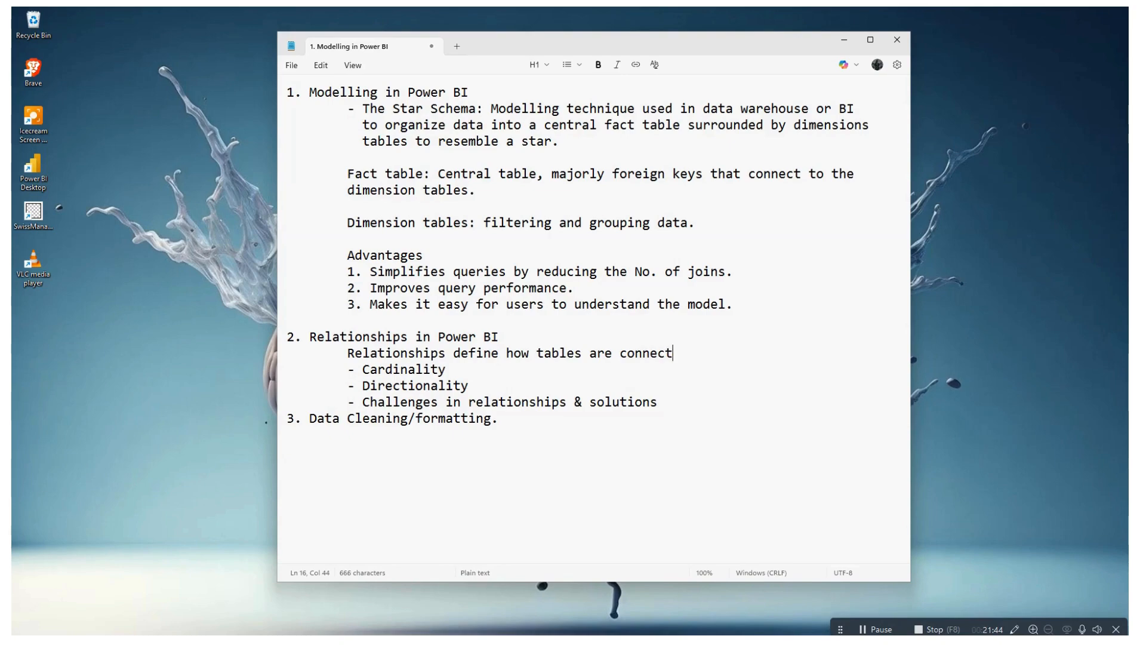
pyautogui.write('ed')
# - Extend the Cardinality bullet with the definition ": Describes the nature of relationships between tables."
pyautogui.doubleClick(392, 369)
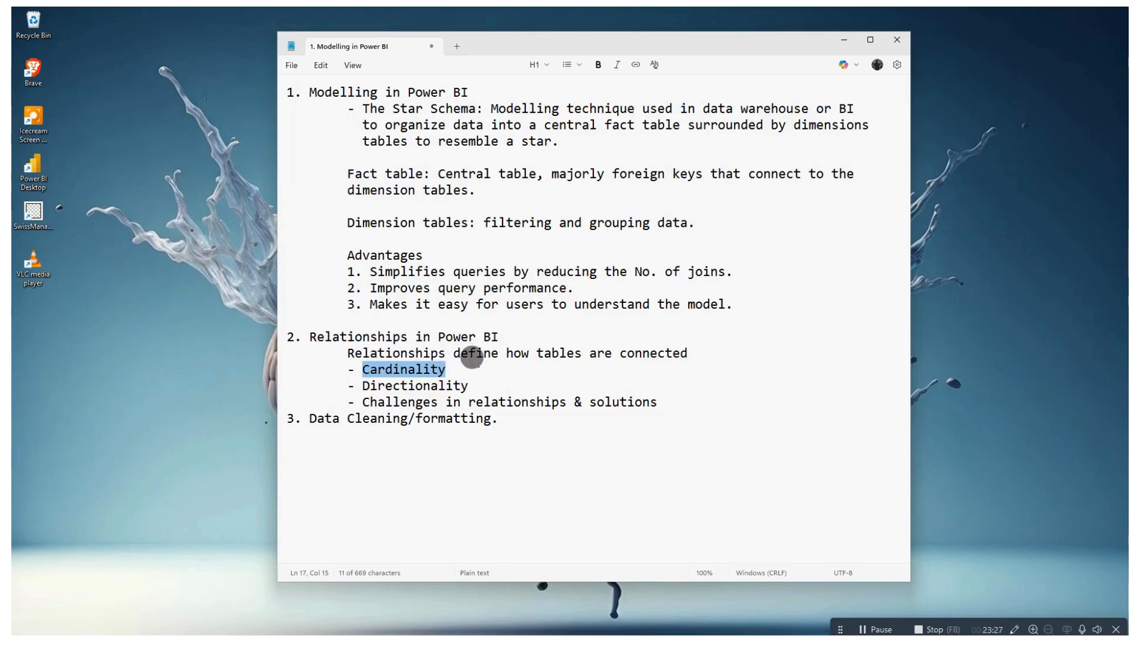
pyautogui.click(476, 364)
pyautogui.write(': De')
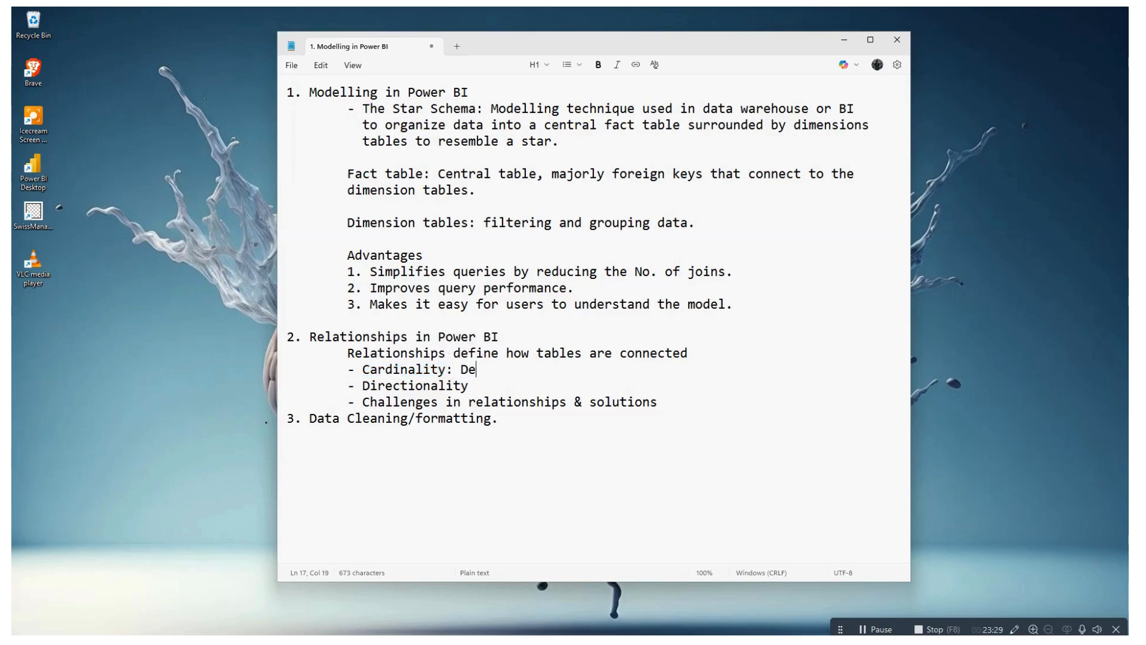
pyautogui.write('scribes the n')
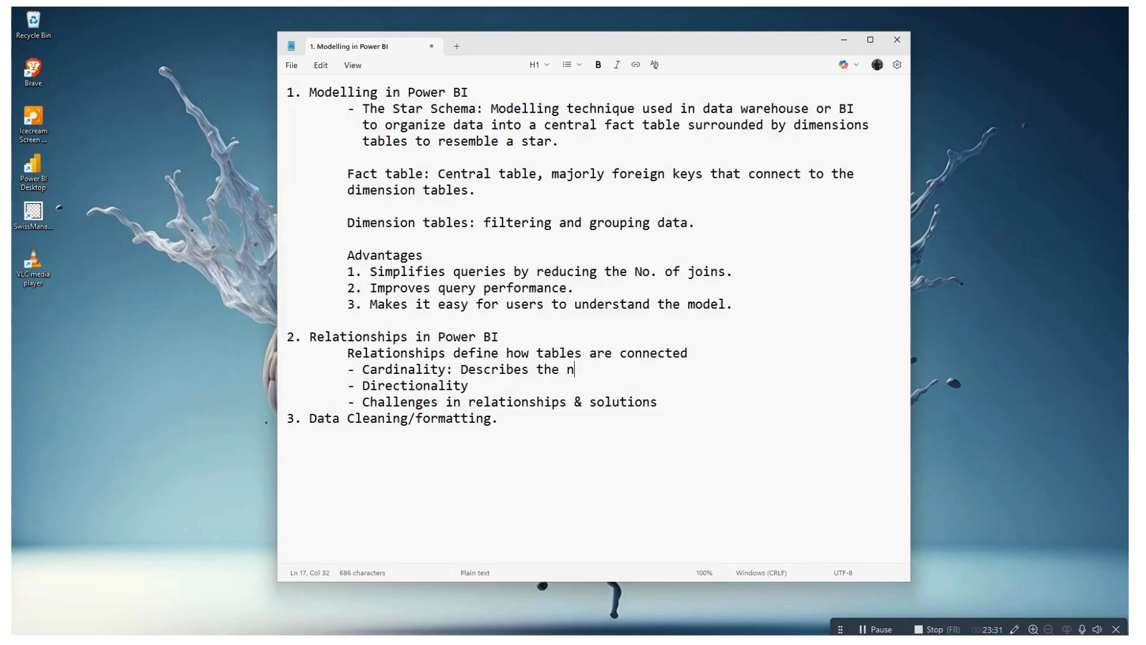
pyautogui.write('ature of relationships ')
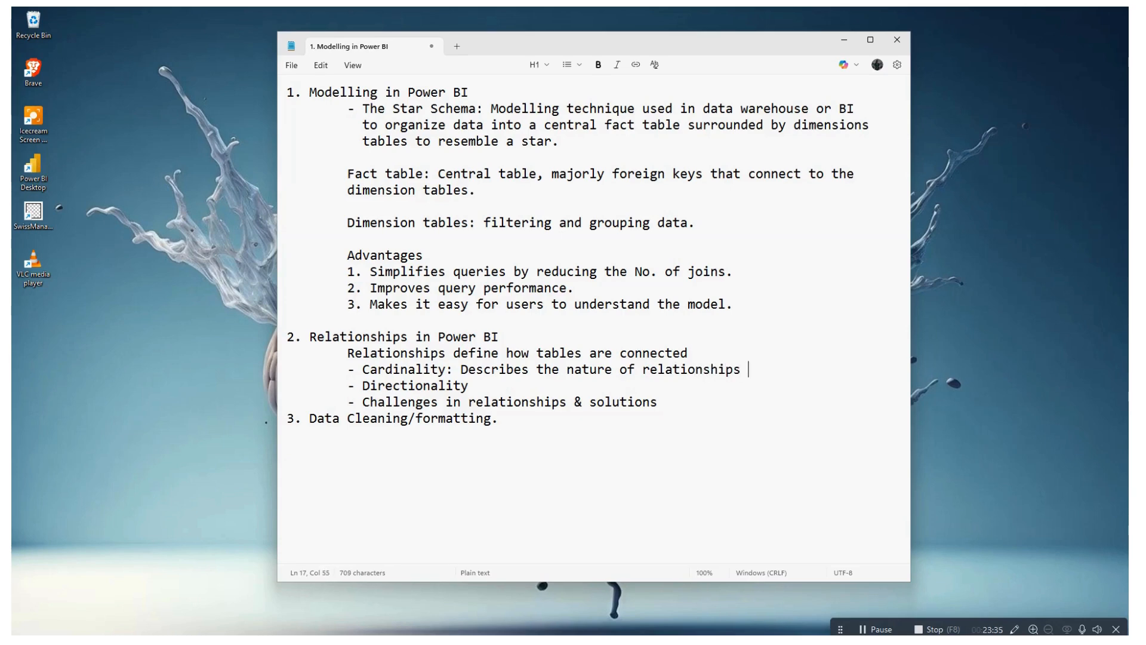
pyautogui.write(' betwee')
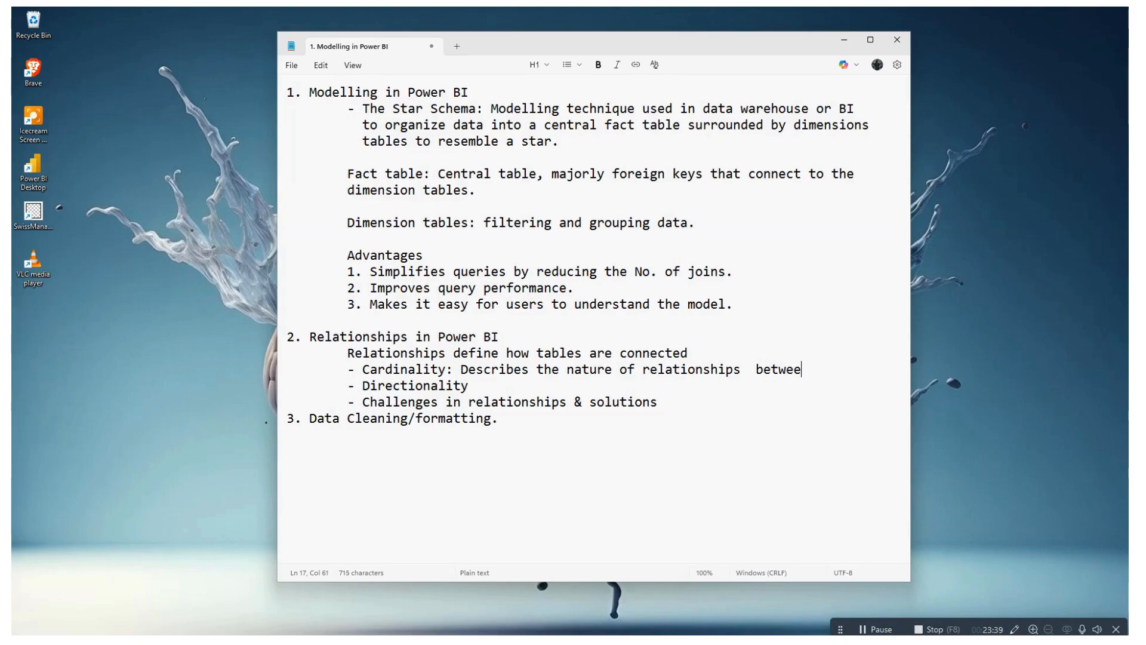
pyautogui.write('n tables.')
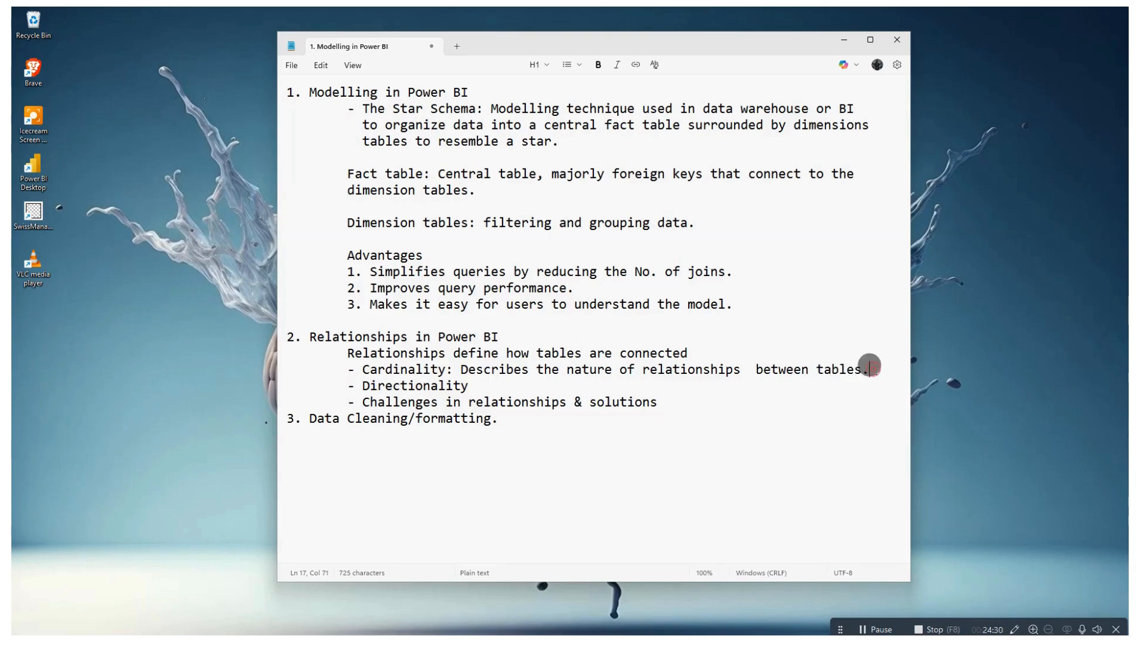
# - Make room below the Cardinality bullet and add the further-indented sub-item "1. One-to-one"
pyautogui.press('Return')
pyautogui.press('Return')
pyautogui.press('Return')
pyautogui.press('Up')
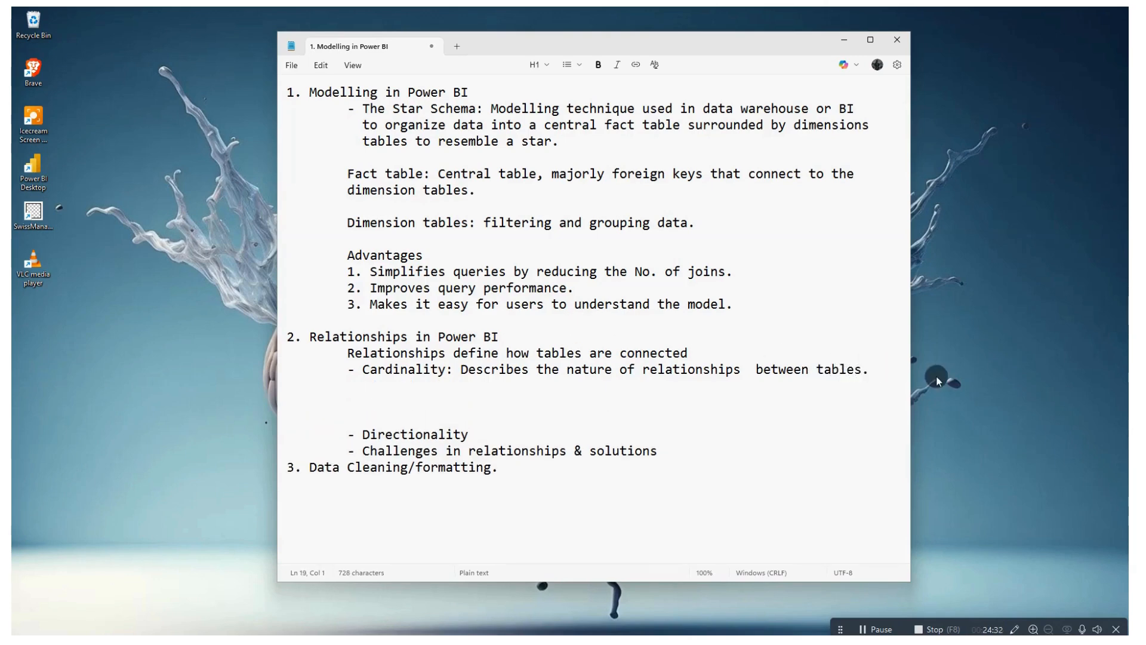
pyautogui.press('Tab')
pyautogui.press('Tab')
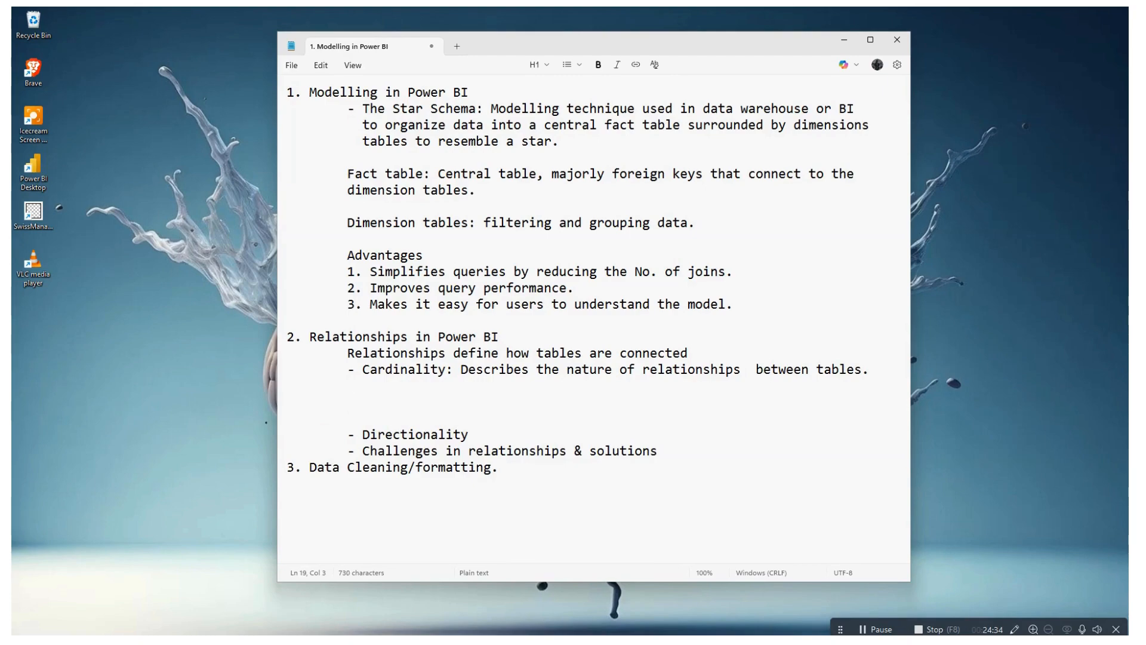
pyautogui.press('Tab')
pyautogui.press('Tab')
pyautogui.write('1. One-to-one')
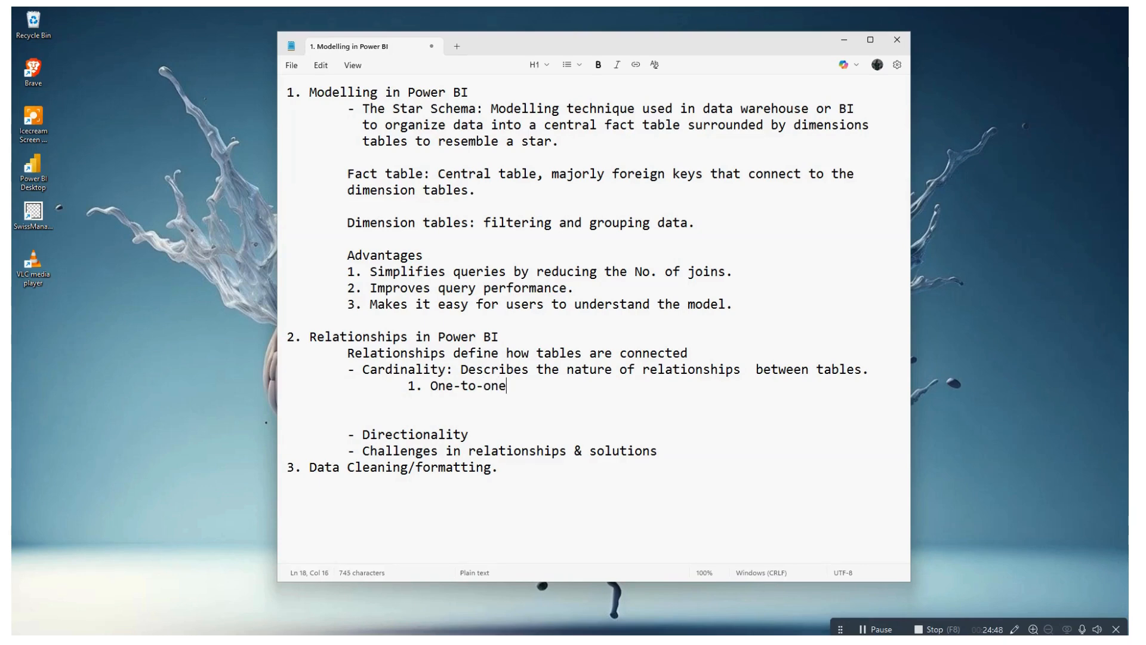
# - Append the ratio notation "(1:1):" to the One-to-one sub-item
pyautogui.write('(1)')
pyautogui.press('Left')
pyautogui.write('1:1')
pyautogui.press('Right')
pyautogui.write(':')
# - Define One-to-one as "Each row in one table corresponds exactly to another row in another table.", continuing on a deeper-indented second line
pyautogui.write('Each r')
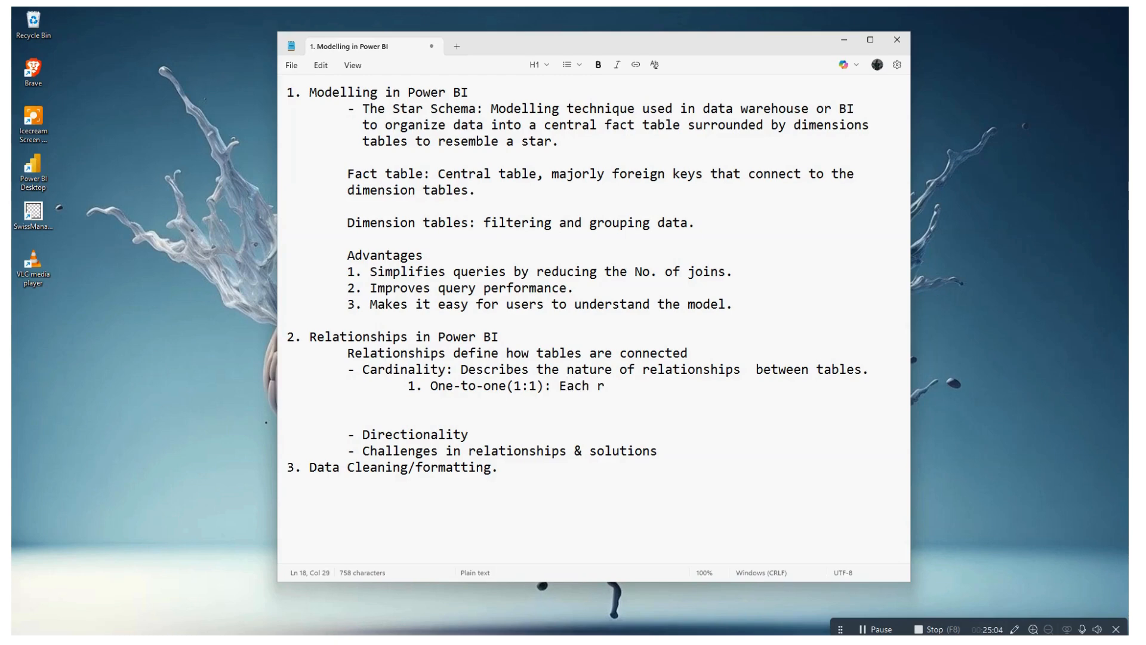
pyautogui.write('ow in one tab')
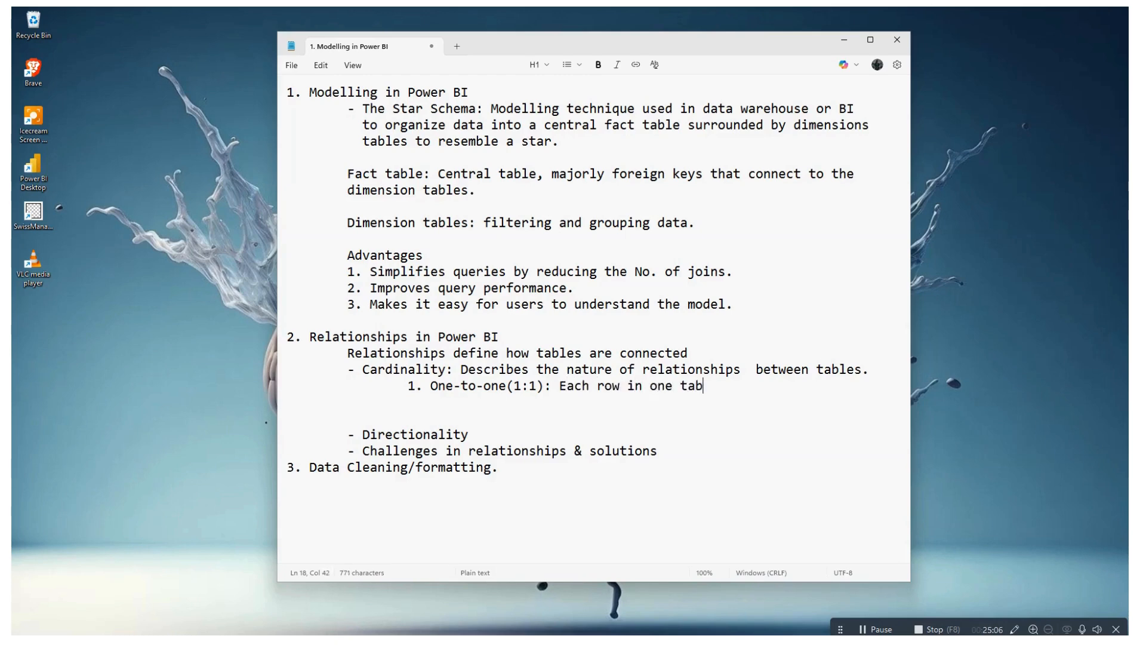
pyautogui.write('le corresponds e')
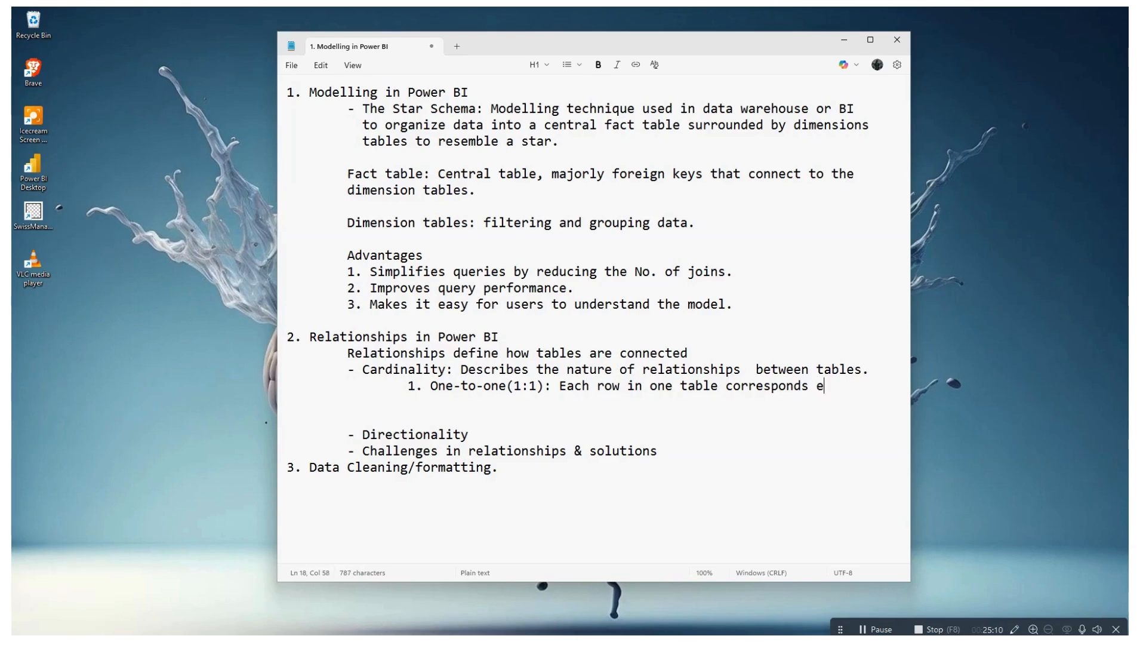
pyautogui.write('xactly to')
pyautogui.press('Return')
pyautogui.press('Tab')
pyautogui.press('Tab')
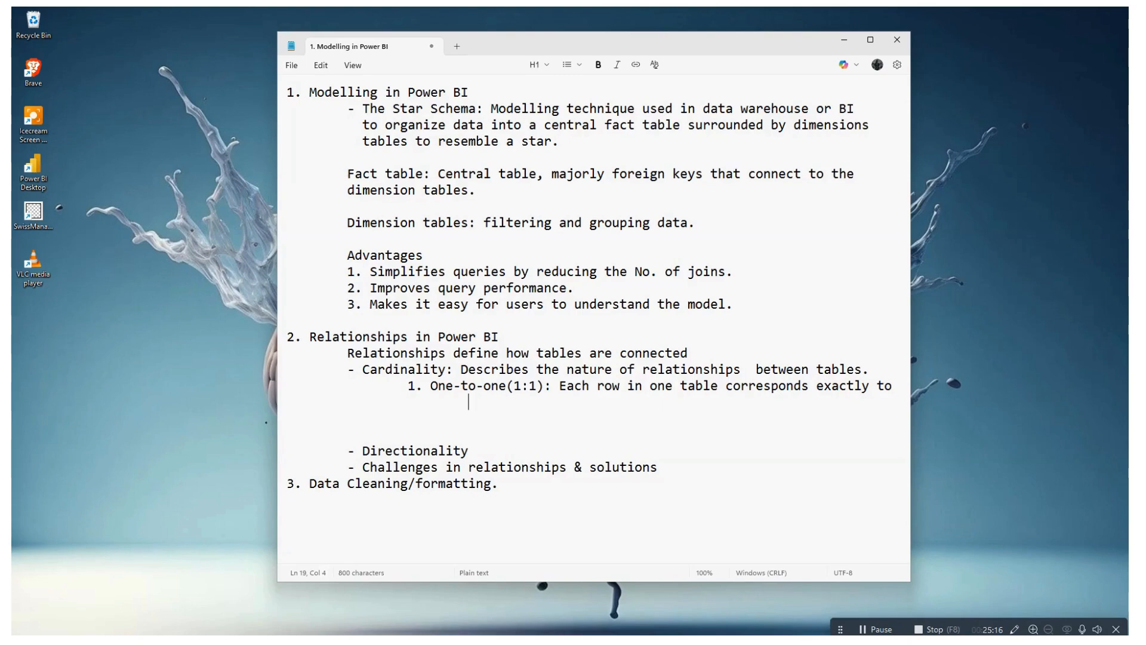
pyautogui.write('another row ')
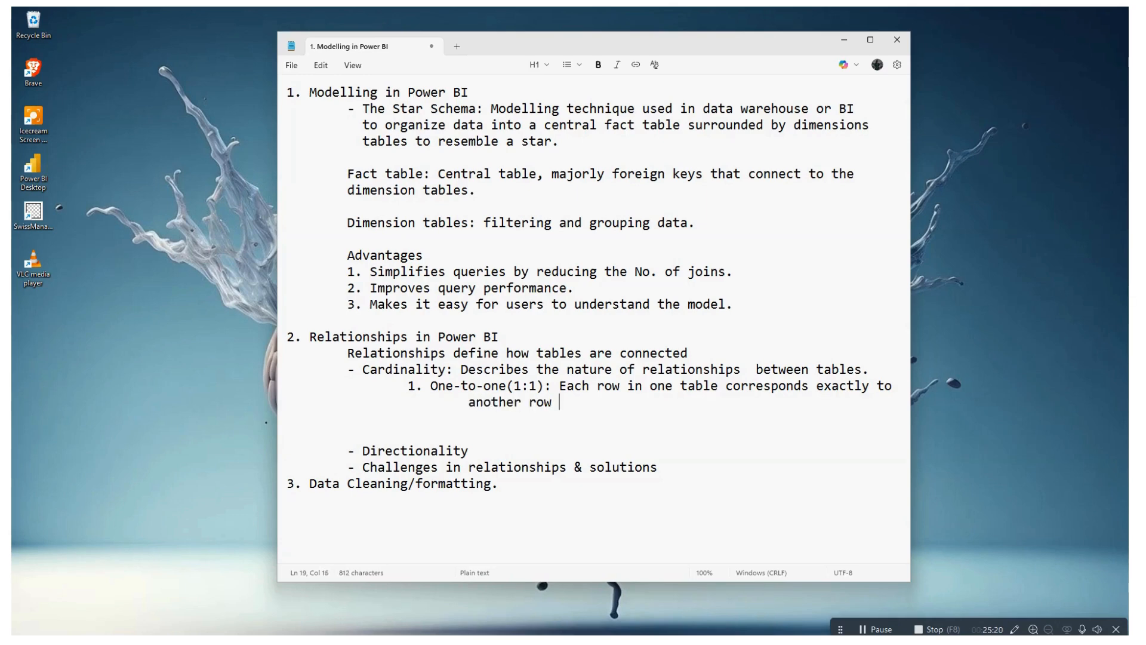
pyautogui.write('in another table.')
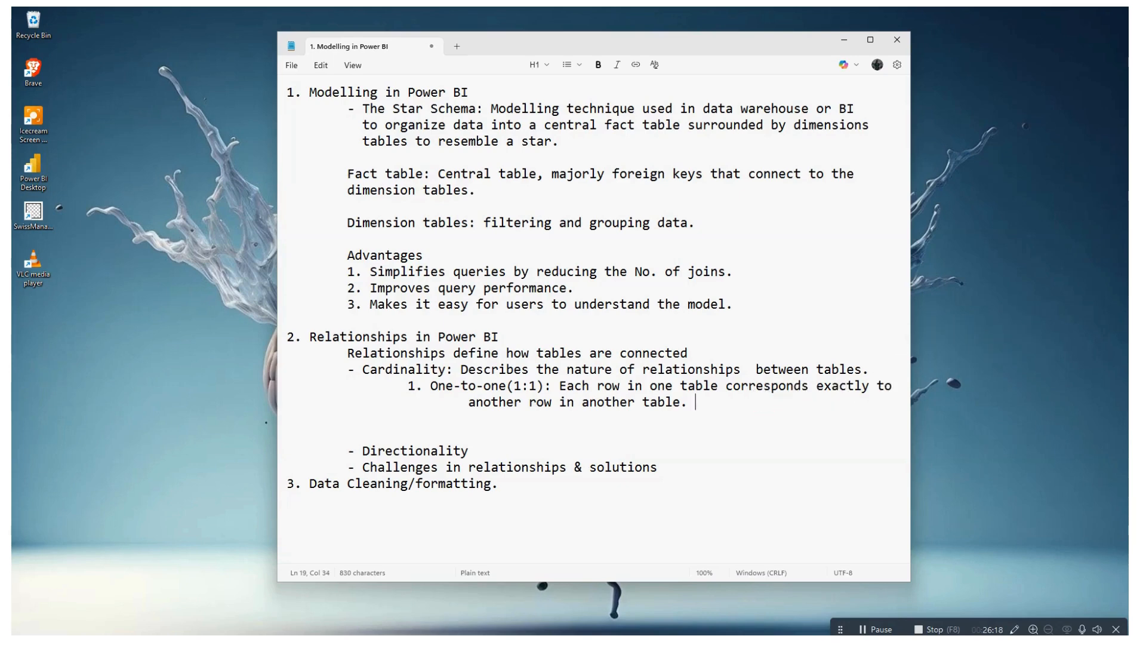
# - Add the temporary example "2002 : 2002" after the One-to-one definition and delete it again
pyautogui.write('2002 :')
pyautogui.write('2002')
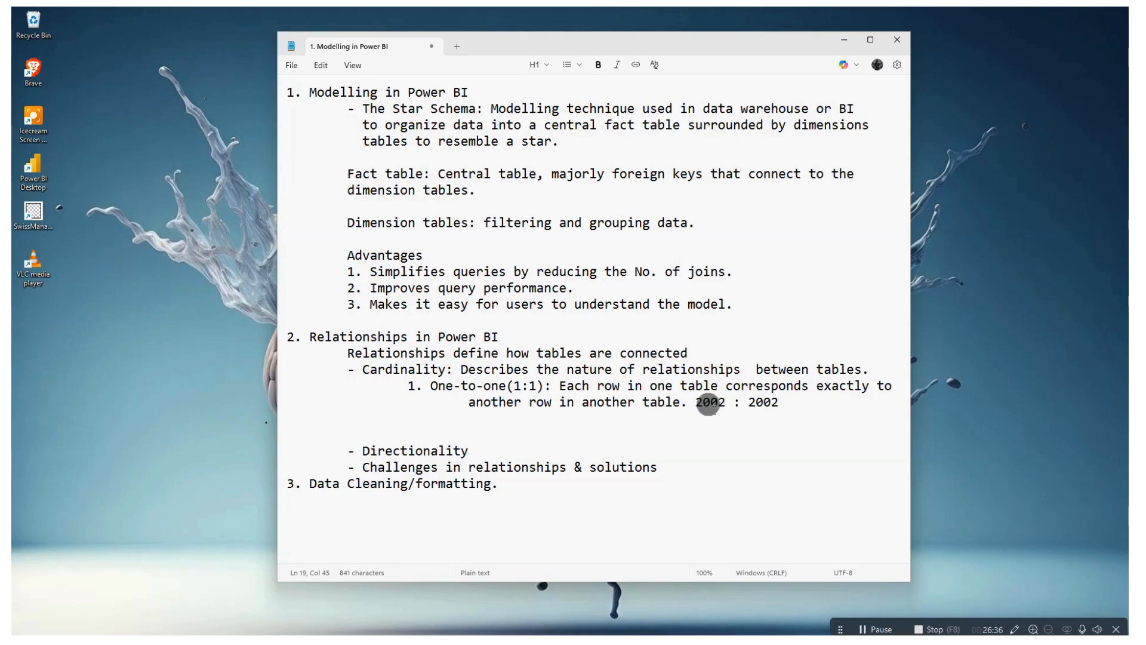
pyautogui.doubleClick(701, 402)
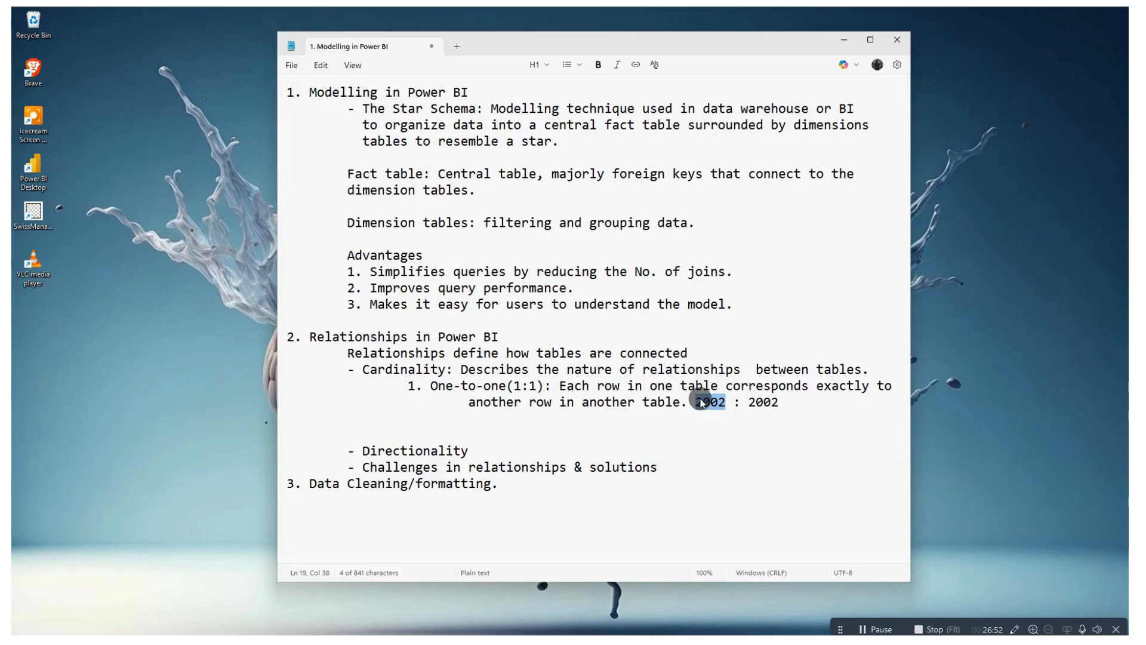
pyautogui.click(696, 399)
pyautogui.hotkey('shift', 'Down')
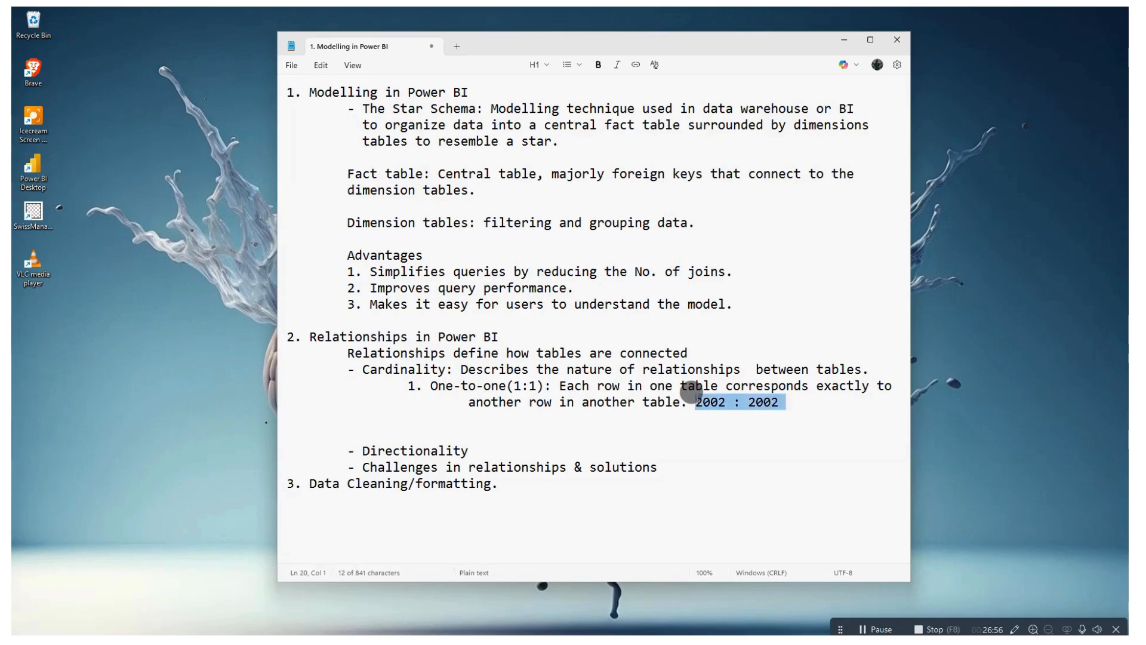
pyautogui.press('Delete')
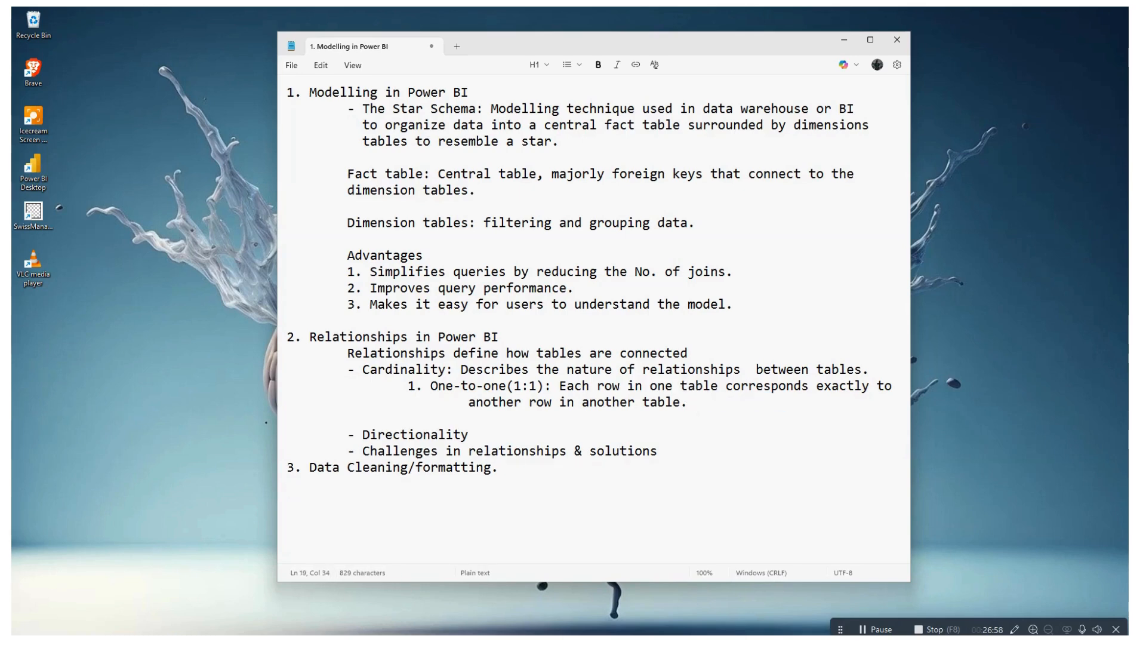
# - Add a second indented cardinality sub-item reading "2. One-to-Many (1:N)" on a new line
pyautogui.press('Return')
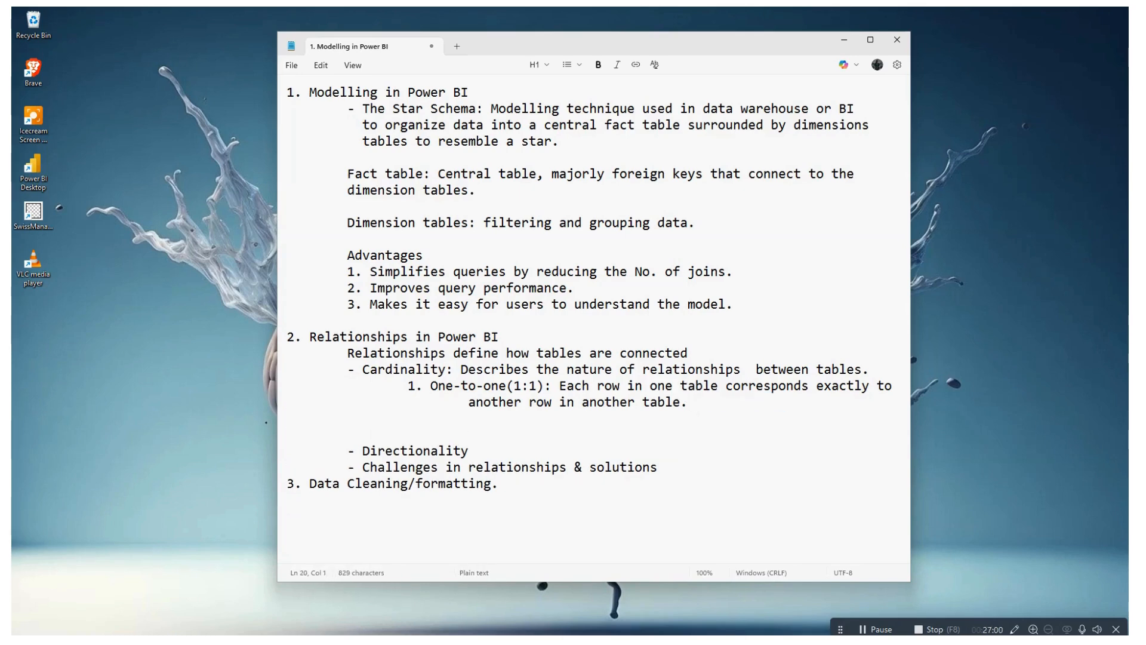
pyautogui.press('Tab')
pyautogui.press('Tab')
pyautogui.write('2. One')
pyautogui.press('BackSpace')
pyautogui.write('-to-Many')
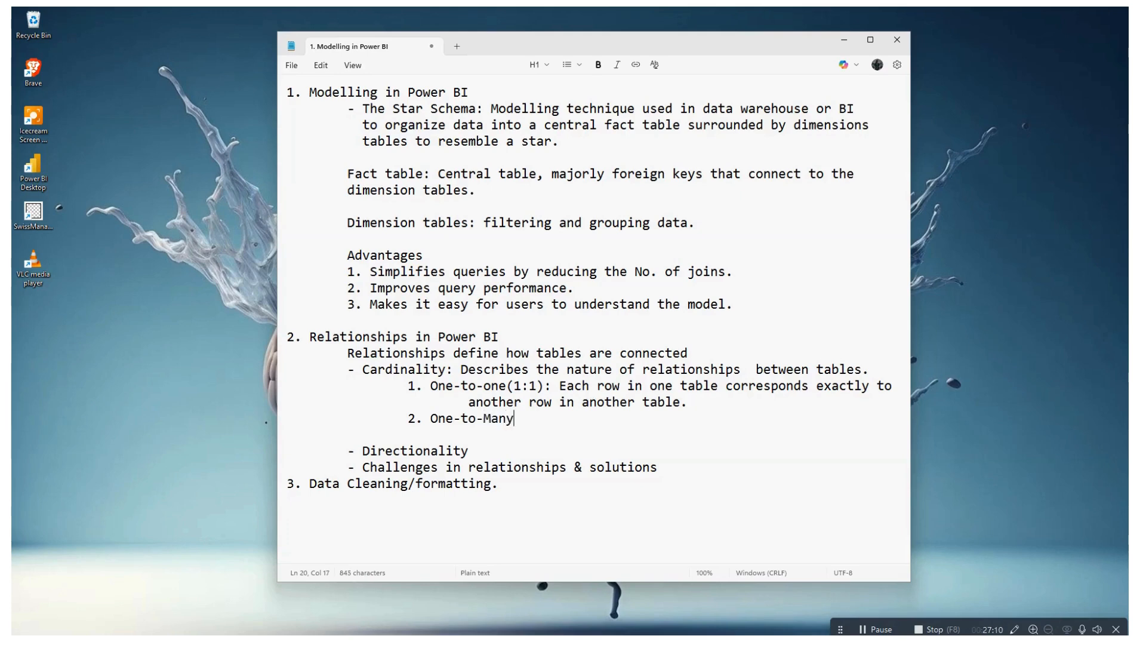
pyautogui.write(' ()')
pyautogui.press('Left')
pyautogui.write('1:N')
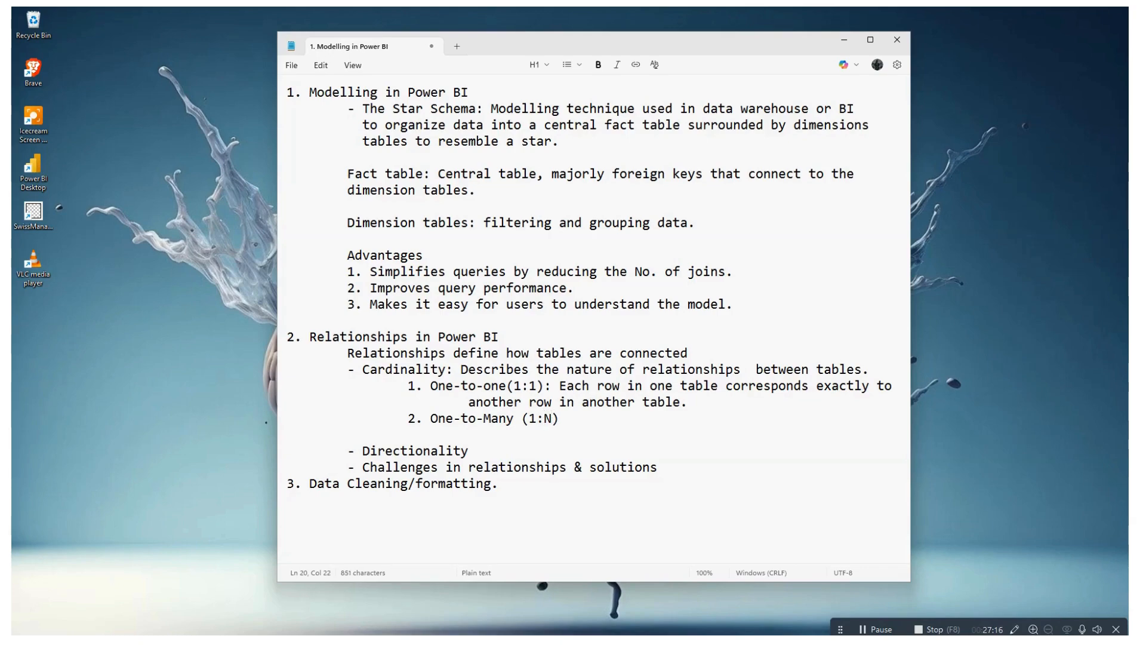
# - Expand the notation in the One-to-Many sub-item's parentheses to "(1:N / 1:*)"
pyautogui.press('BackSpace')
pyautogui.write('&')
pyautogui.press('BackSpace')
pyautogui.write('*')
pyautogui.press('BackSpace')
pyautogui.write('N/ 1:*')
pyautogui.press('Left')
pyautogui.press('Left')
pyautogui.press('Left')
pyautogui.press('Left')
pyautogui.press('Left')
pyautogui.press('End')
pyautogui.press('Tab')
pyautogui.press('Tab')
pyautogui.write(':')
pyautogui.press('BackSpace')
pyautogui.press('BackSpace')
pyautogui.press('BackSpace')
# - Append the One-to-Many definition ": One row in the first relates to multiple rows in another table"
pyautogui.write(': One row in')
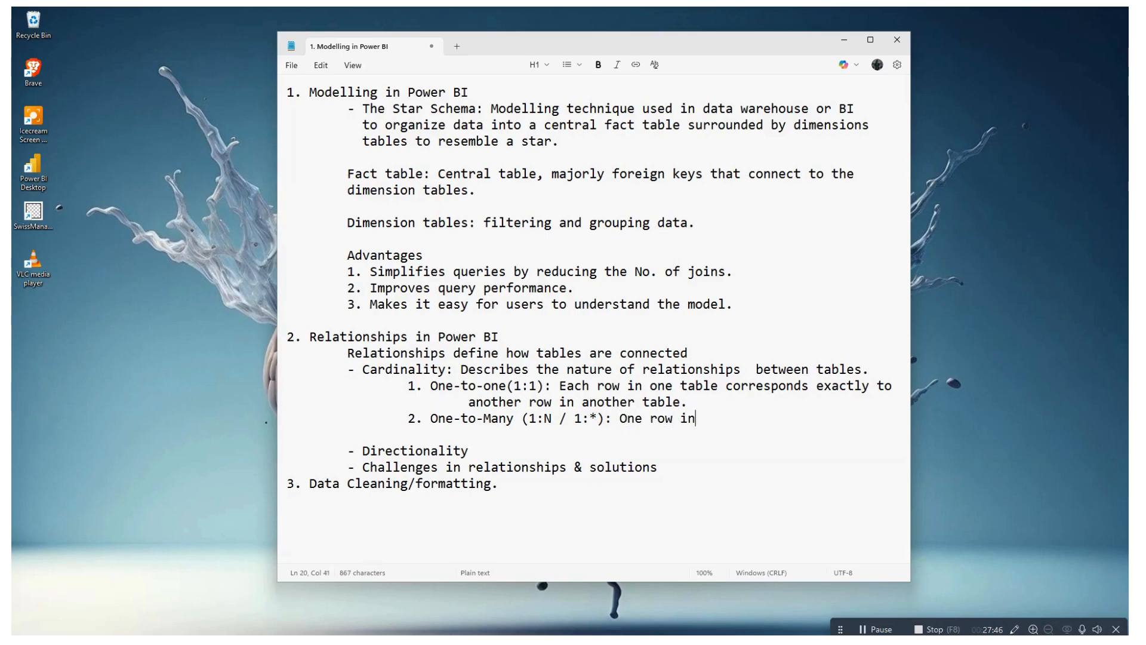
pyautogui.write(' the first')
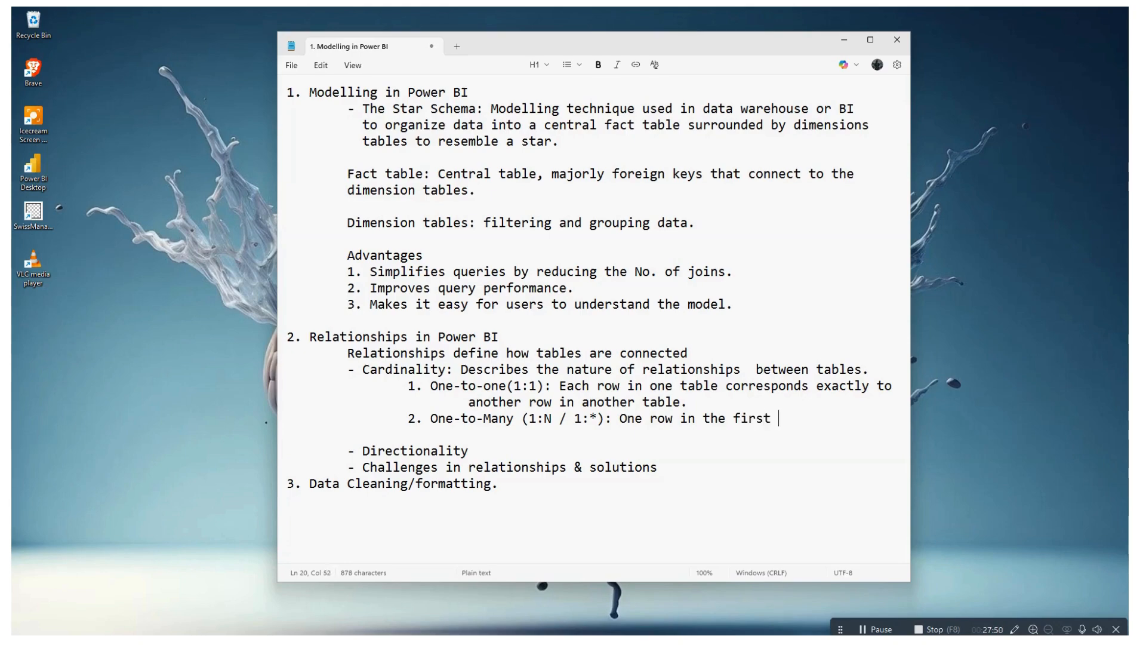
pyautogui.write('rea')
pyautogui.press('BackSpace')
pyautogui.write('lates to ')
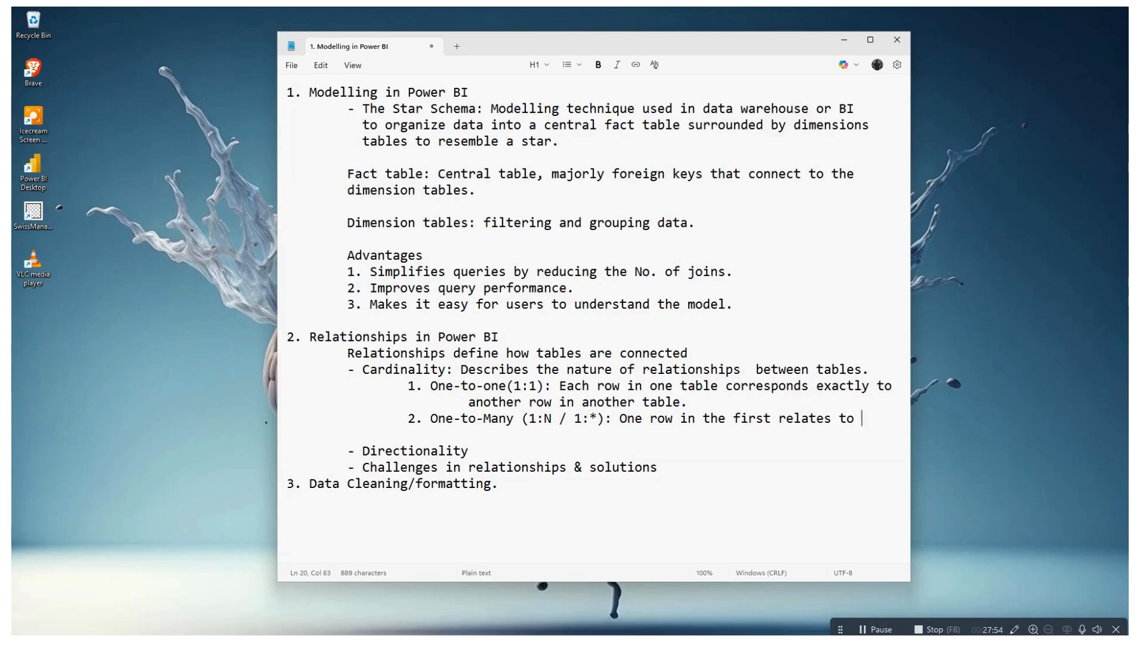
pyautogui.write('multiple')
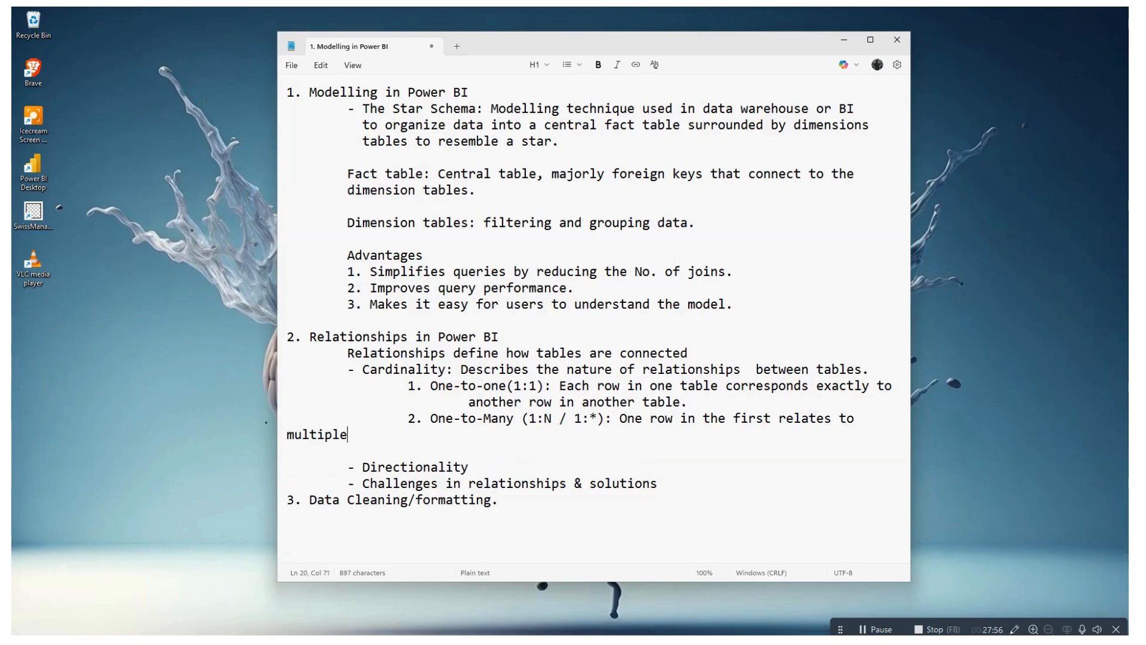
pyautogui.write(' rows in another ta')
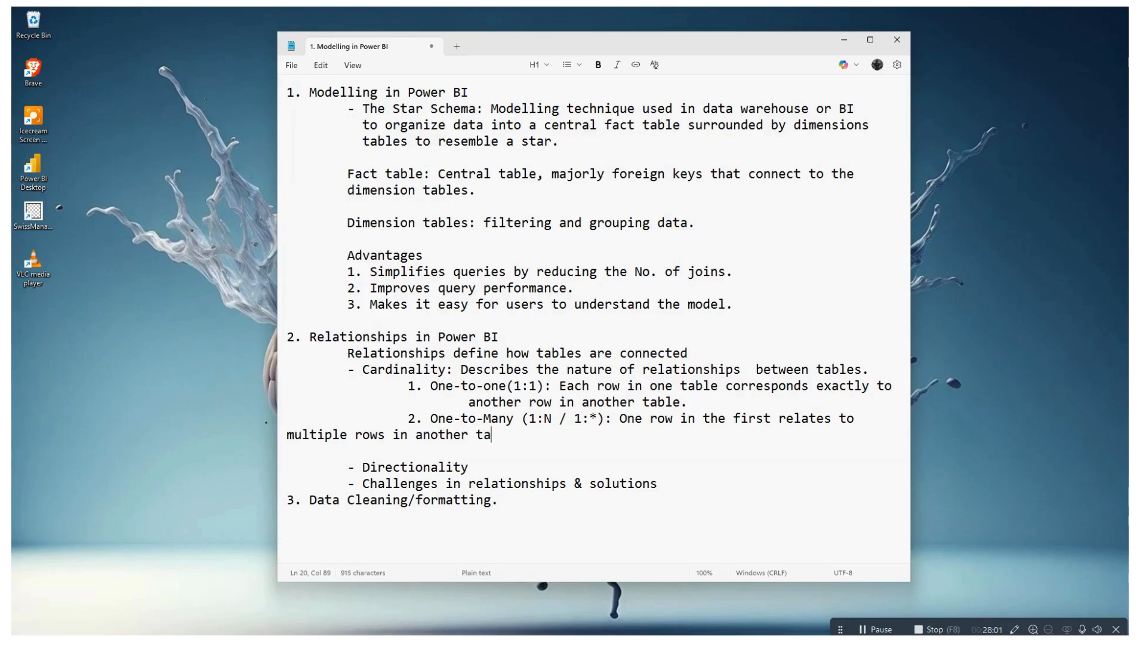
pyautogui.write('ble')
# - Indent the wrapped second line of the One-to-Many definition to match the item above and end it with a period
pyautogui.press('Home')
pyautogui.press('Tab')
pyautogui.press('Tab')
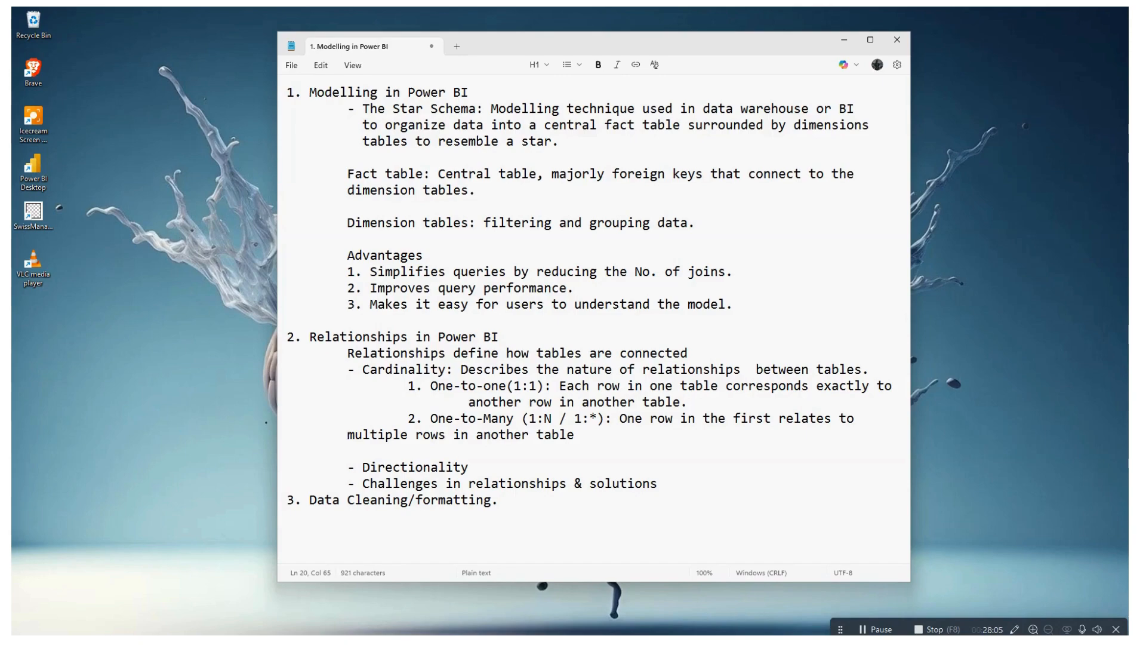
pyautogui.press('Tab')
pyautogui.press('Tab')
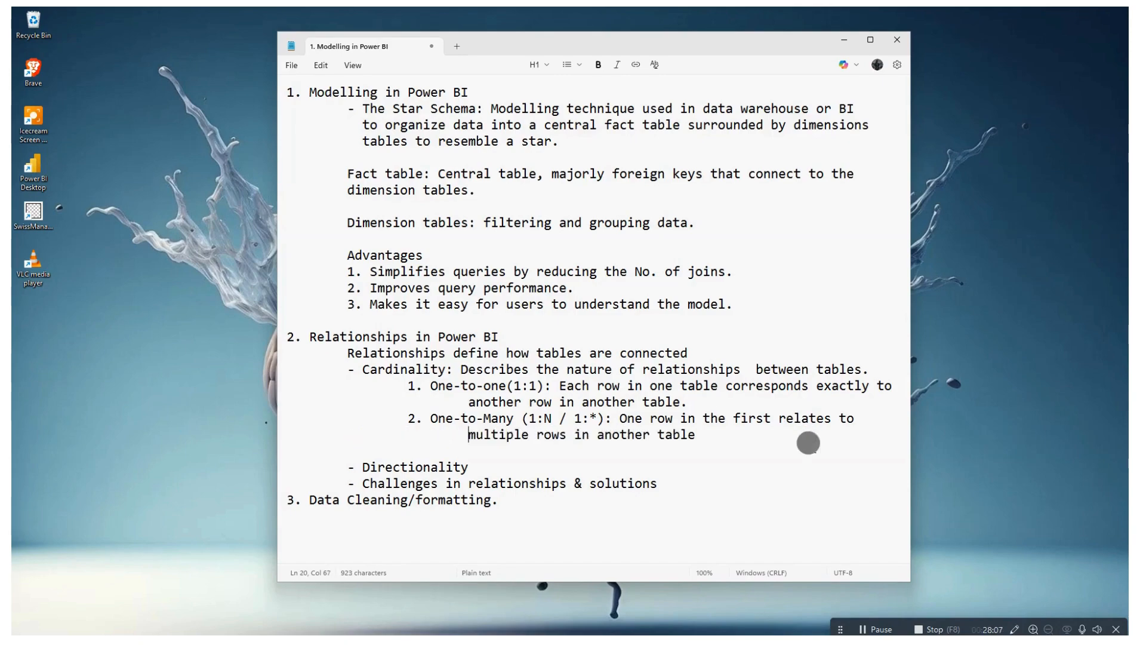
pyautogui.click(808, 442)
pyautogui.write('.')
pyautogui.click(810, 446)
# - Append the example word "Banana" after the One-to-Many definition
pyautogui.click(726, 430)
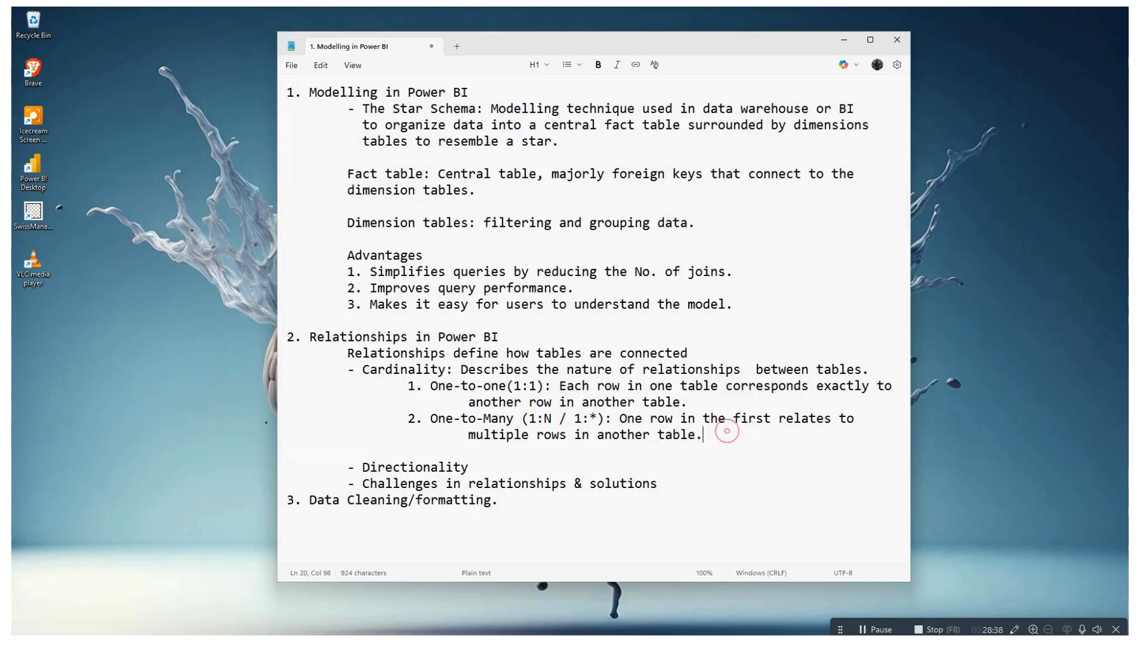
pyautogui.write('Banana ')
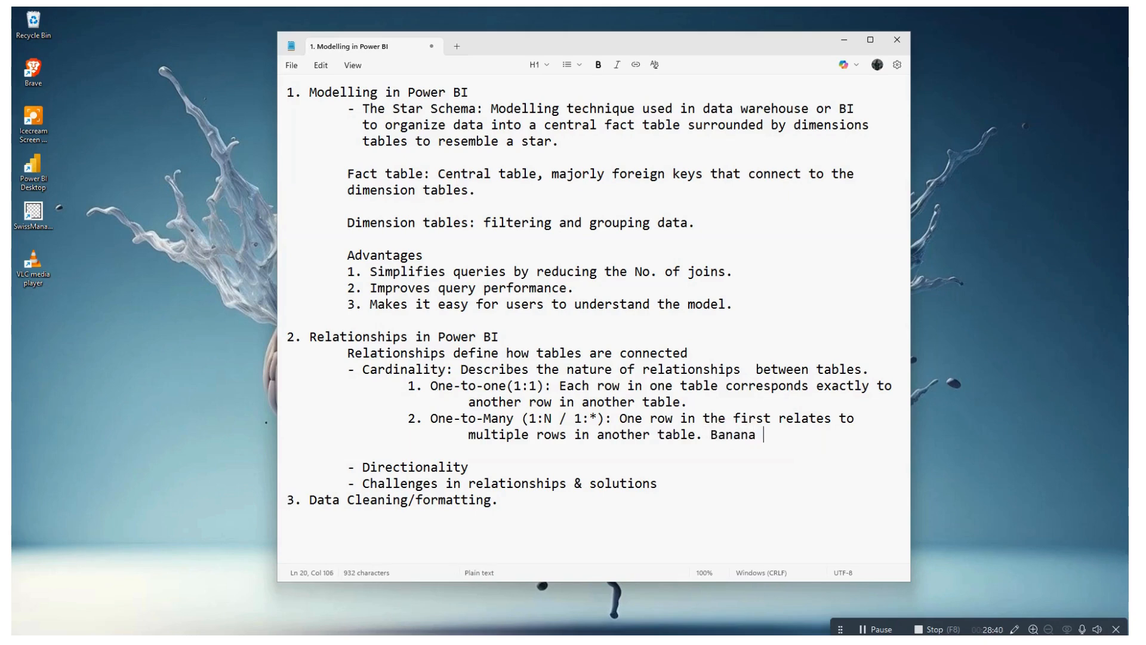
pyautogui.write('1,')
pyautogui.write('1,1,')
pyautogui.press('Left')
pyautogui.press('Left')
pyautogui.press('Left')
pyautogui.press('Left')
pyautogui.press('Left')
pyautogui.press('Left')
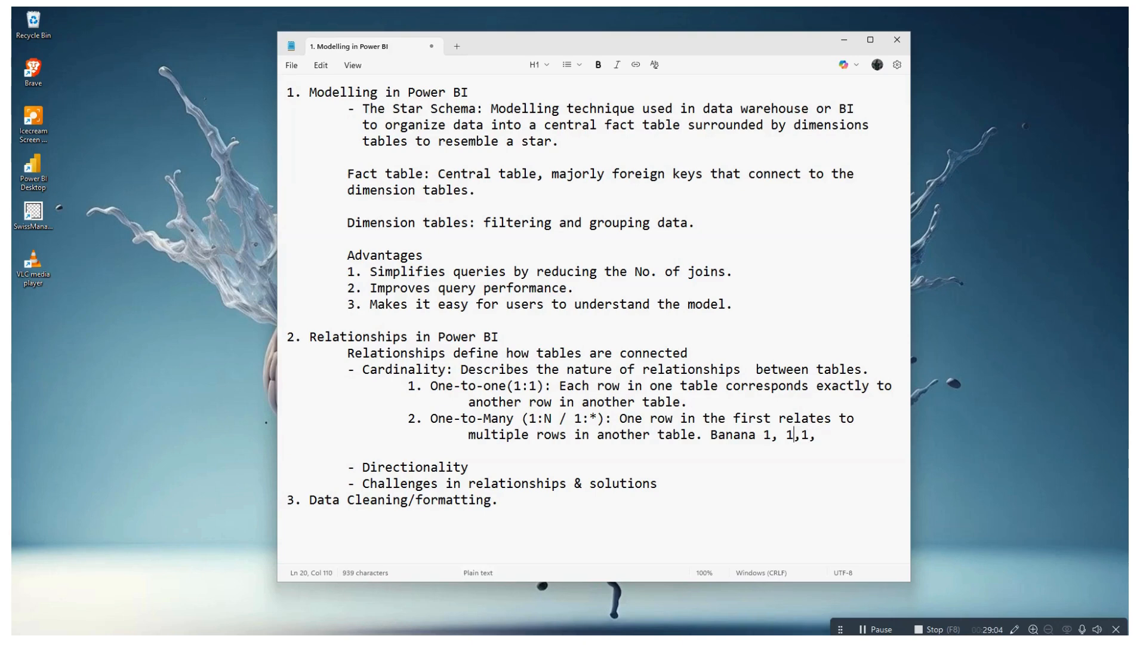
pyautogui.hotkey('shift', 'Down')
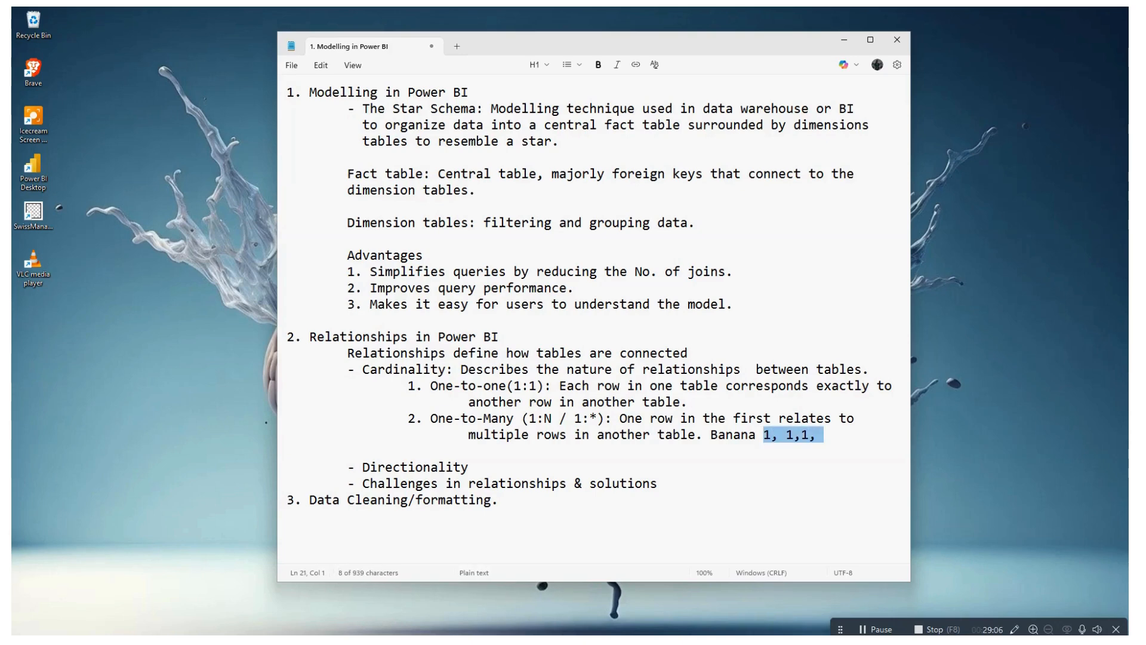
pyautogui.press('BackSpace')
pyautogui.press('BackSpace')
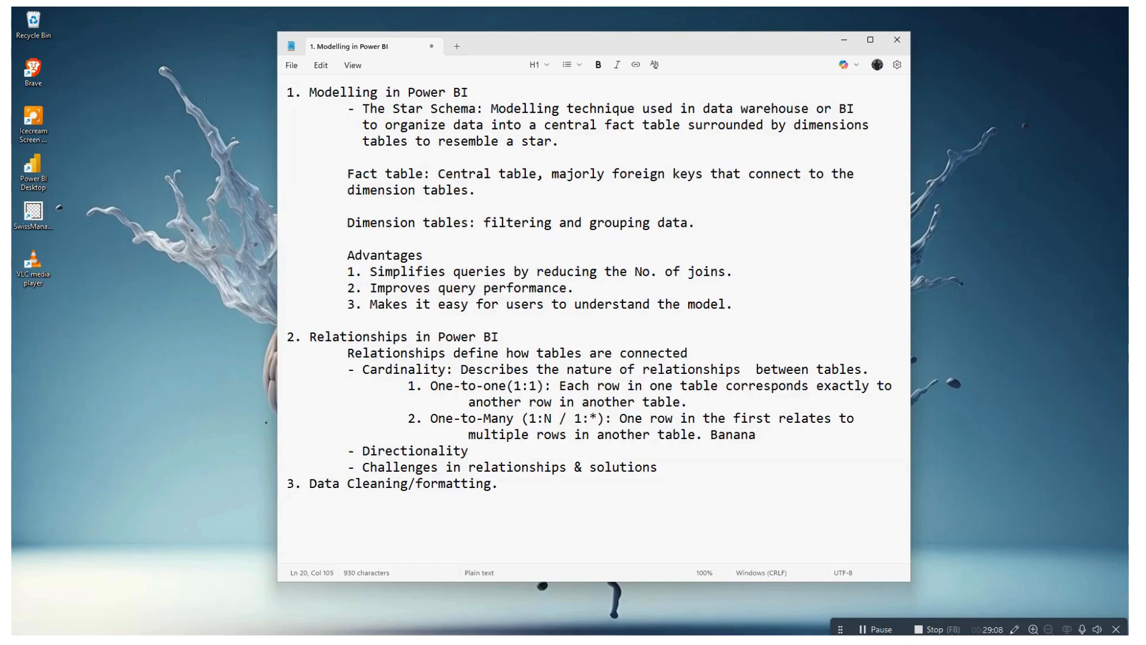
# - End the Banana example with a period and add an indented third cardinality sub-item reading "3. Many-to-many"
pyautogui.write('.')
pyautogui.press('Return')
pyautogui.press('Tab')
pyautogui.press('Tab')
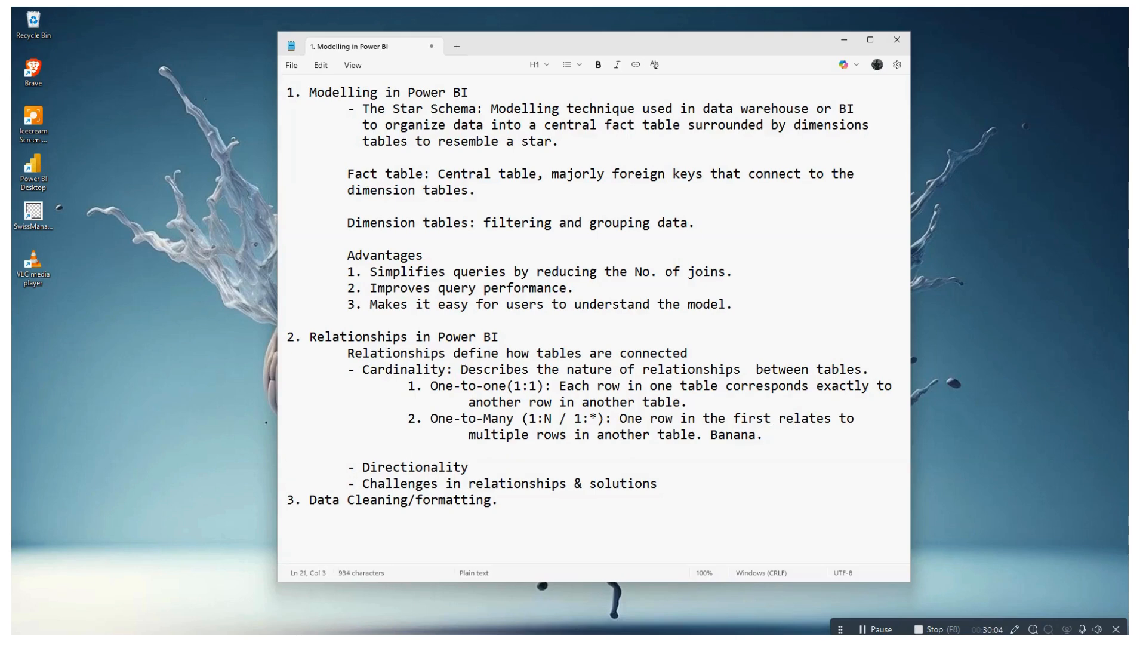
pyautogui.write('3. Many-to')
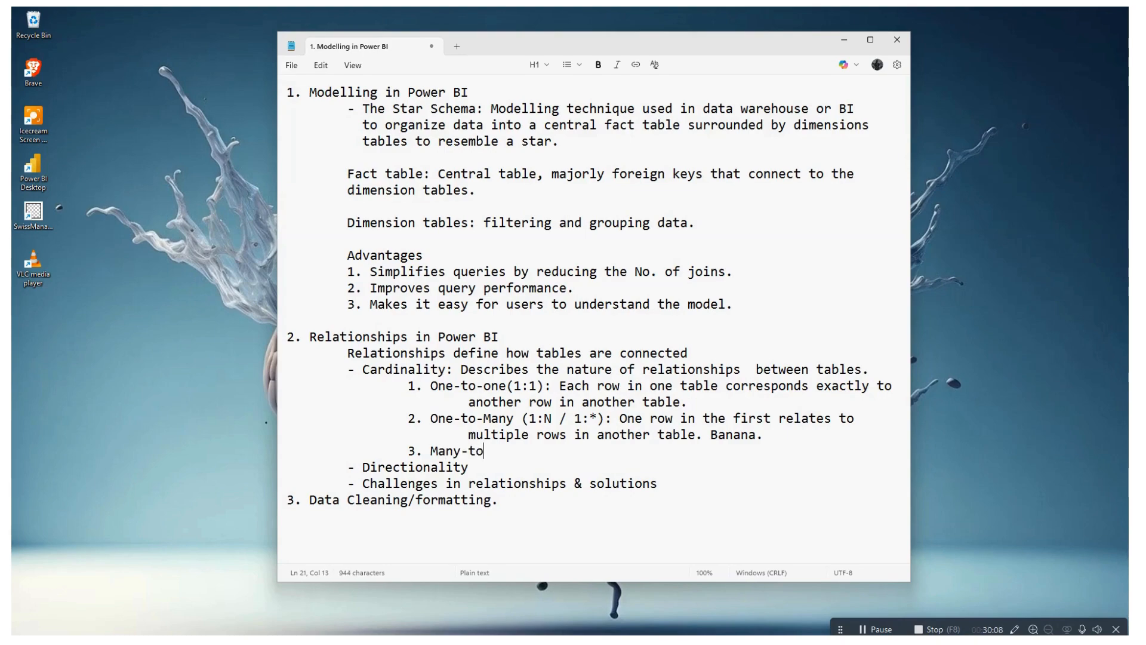
pyautogui.write('-many')
pyautogui.press('BackSpace')
# - Add the notation "(N:N):" after the Many-to-many sub-item's name
pyautogui.write('{}')
pyautogui.press('BackSpace')
pyautogui.press('BackSpace')
pyautogui.write('()')
pyautogui.press('Left')
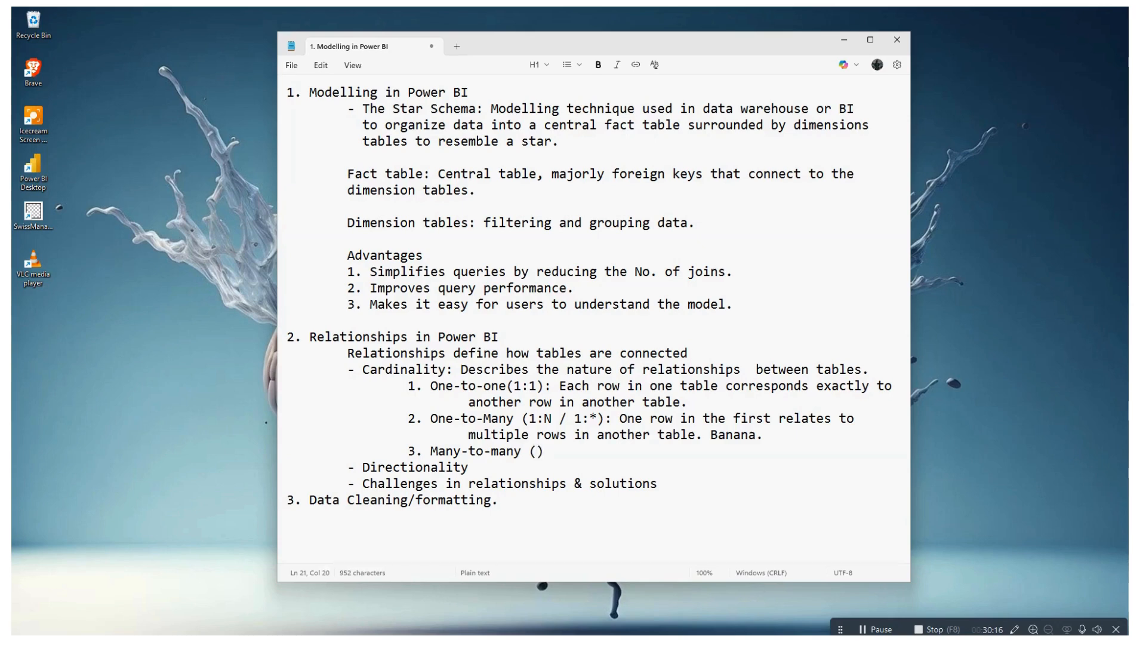
pyautogui.write('N:N):')
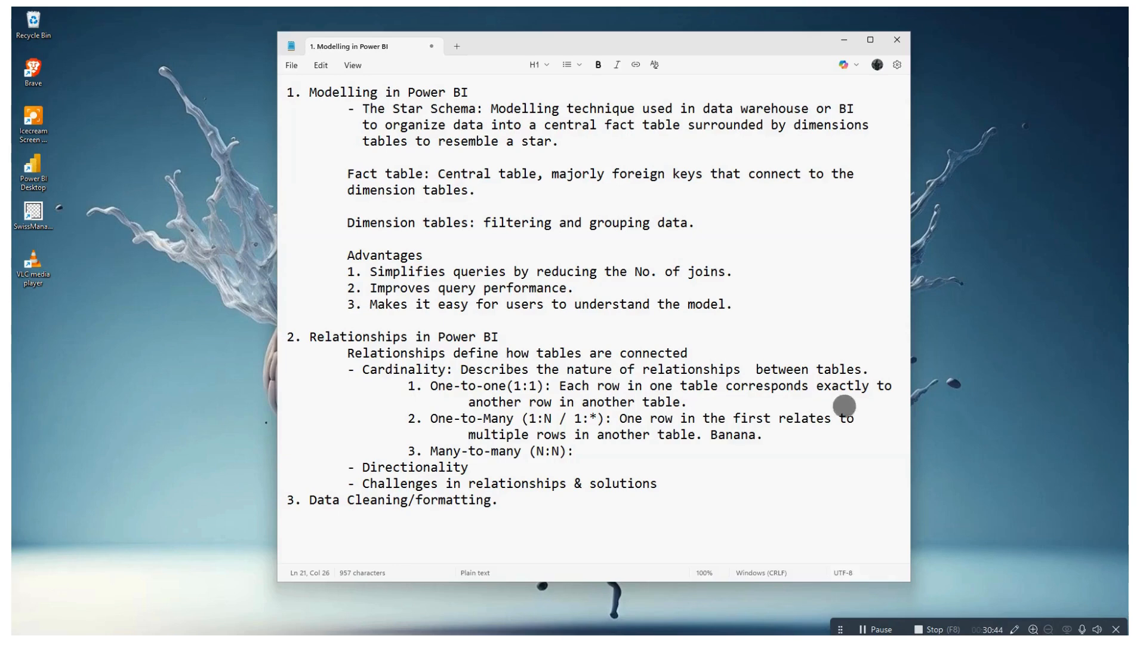
# - Write the Many-to-many definition "Multiple rows in both tables relating to each other.", wrapping "each other." onto an indented second line
pyautogui.click(691, 446)
pyautogui.write('M')
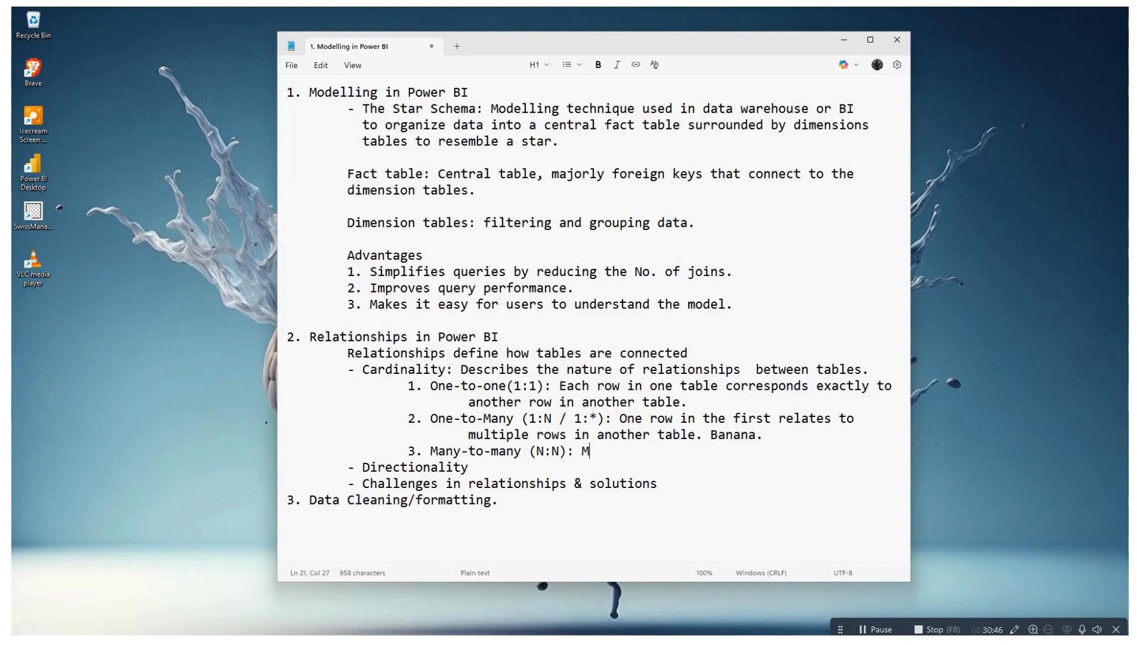
pyautogui.write('ultiple row')
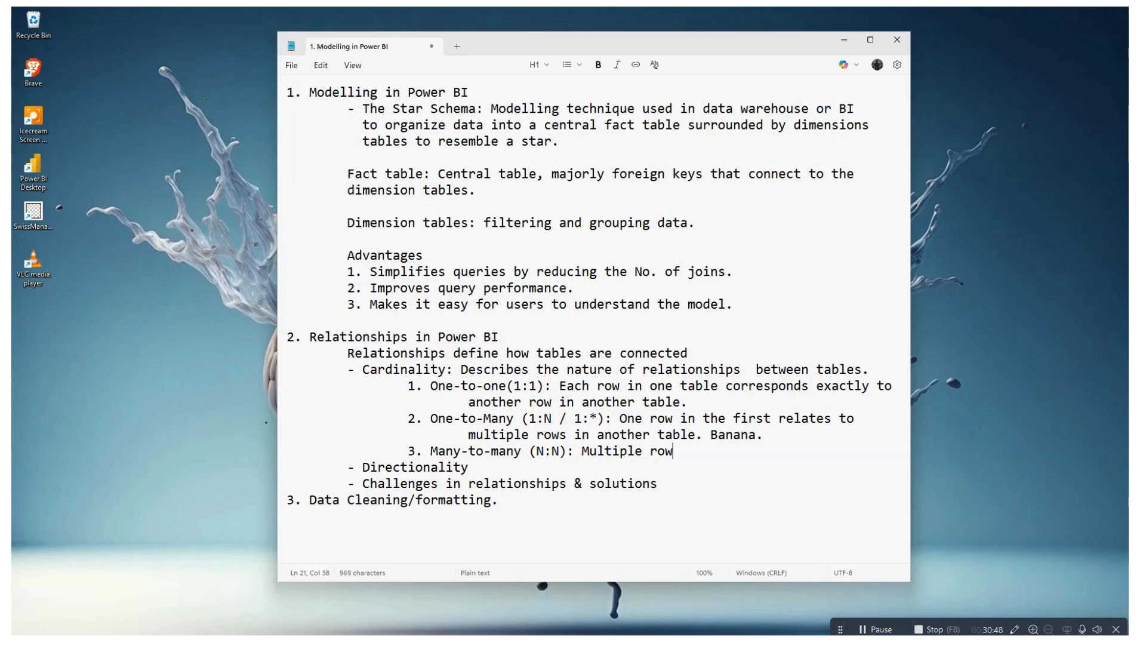
pyautogui.write('s in both tables relating to')
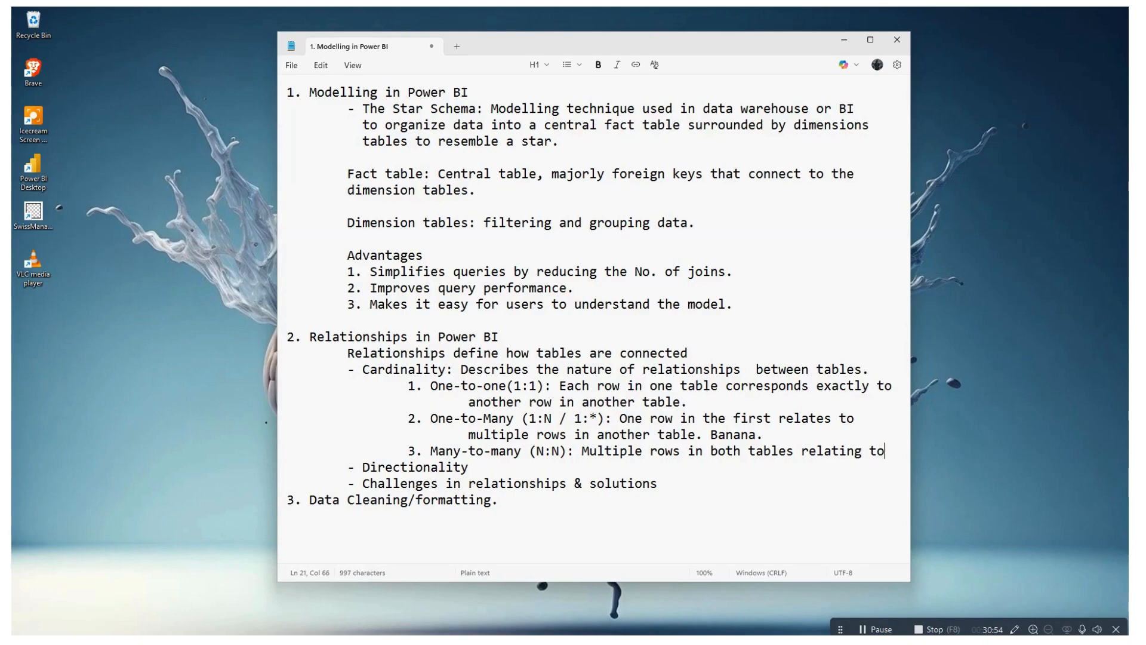
pyautogui.press('Return')
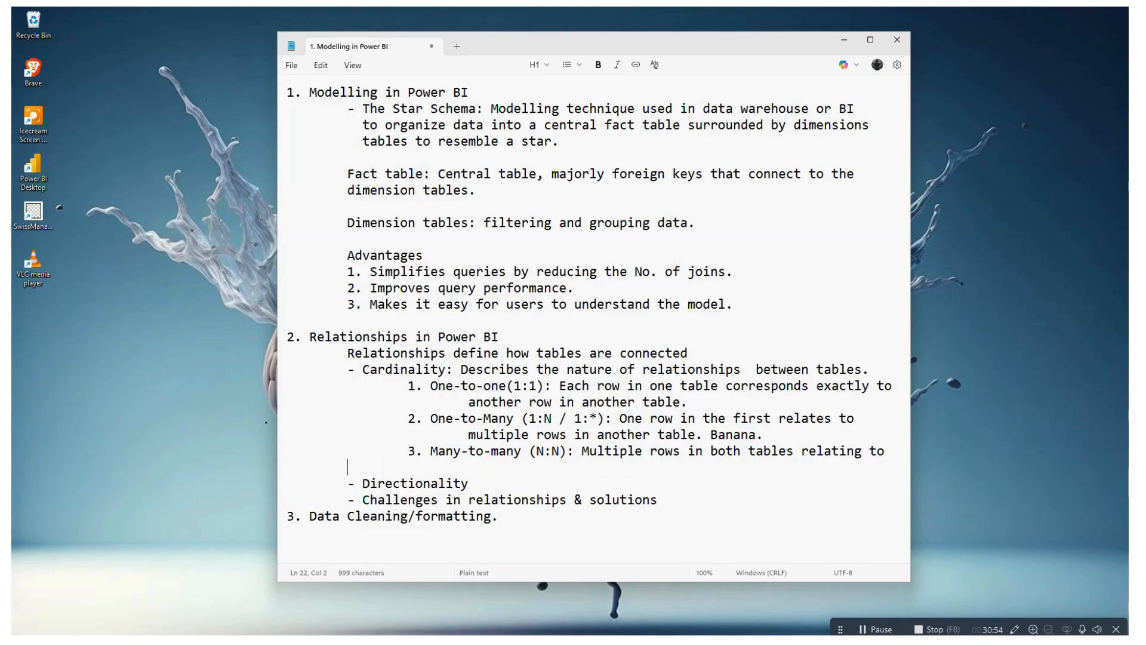
pyautogui.press('Tab')
pyautogui.press('Tab')
pyautogui.press('Tab')
pyautogui.write('each other.')
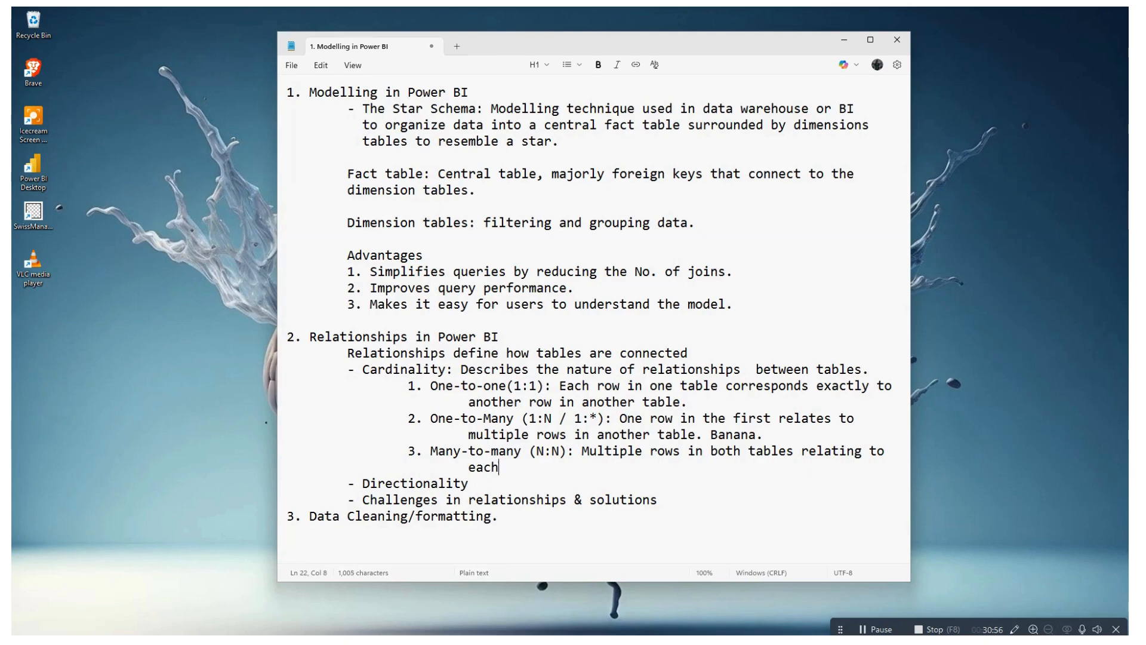
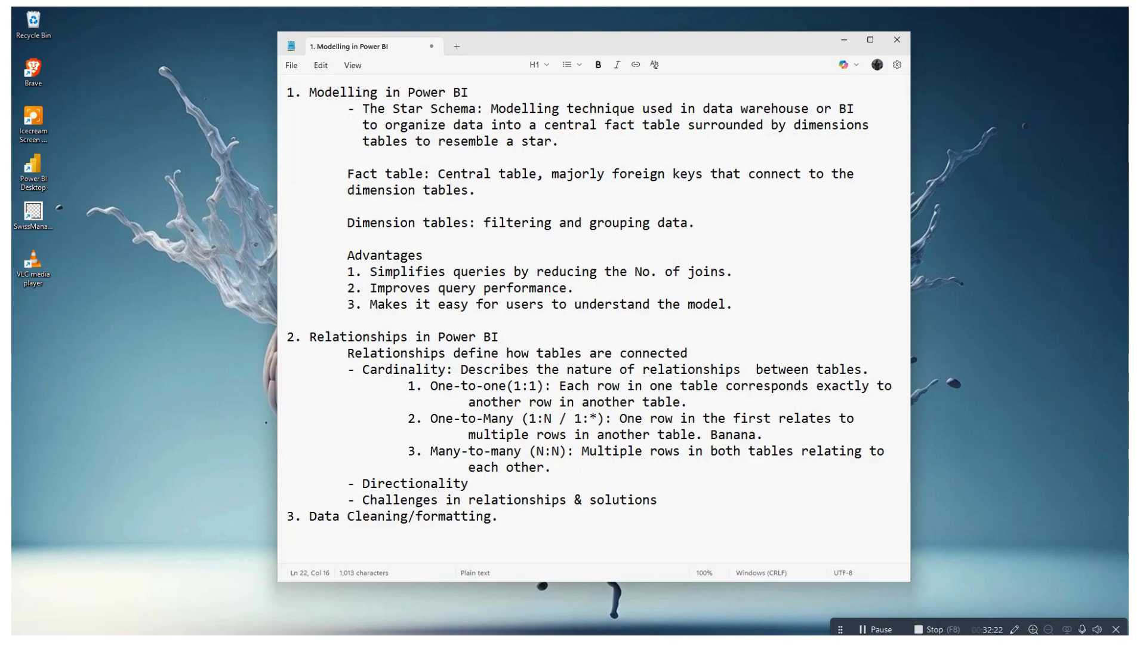
# - Append the example "students/courses" after the Many-to-many definition
pyautogui.write('students')
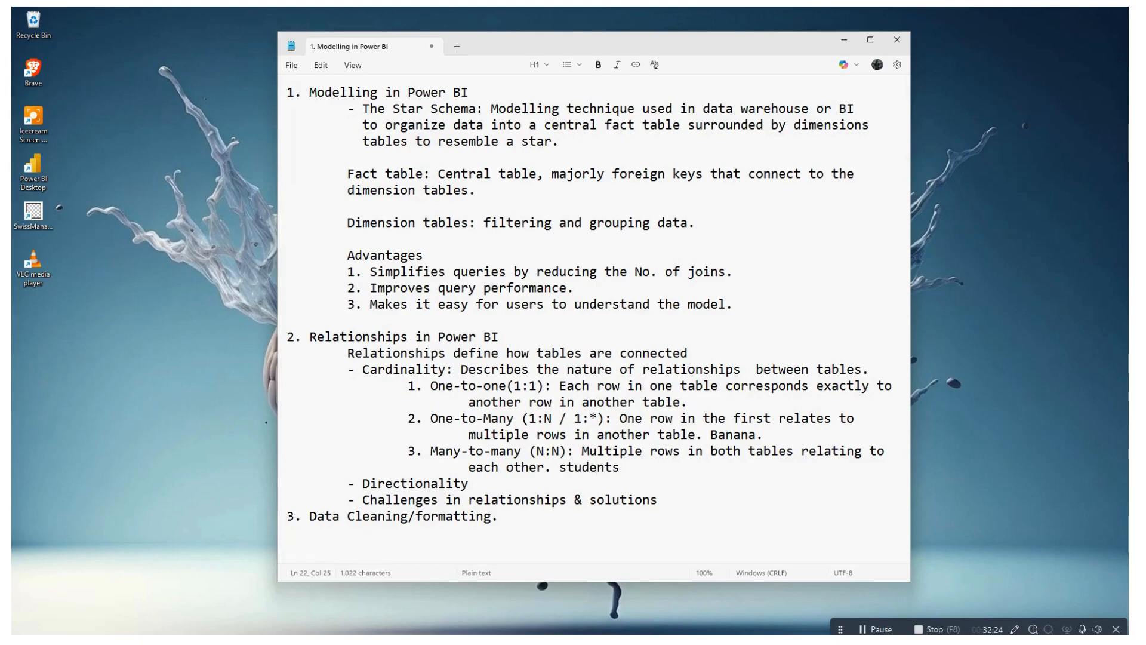
pyautogui.press('BackSpace')
pyautogui.write('/courses')
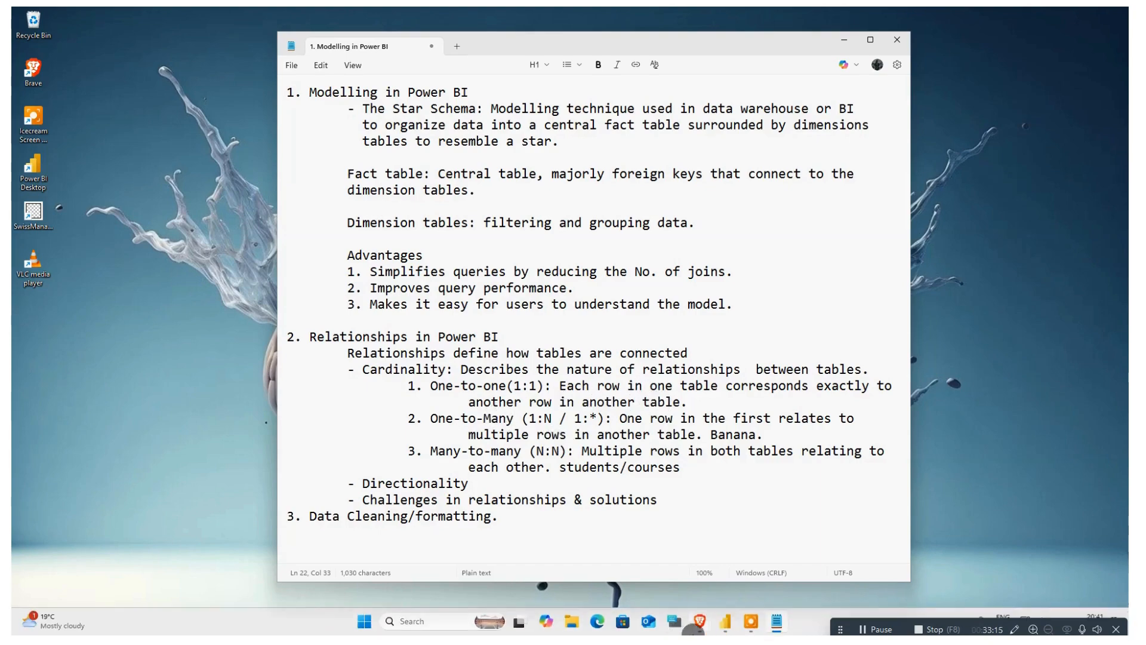
# - Switch to Power BI Desktop and connect to the ODBC data source MySQLiteDB
pyautogui.click(724, 626)
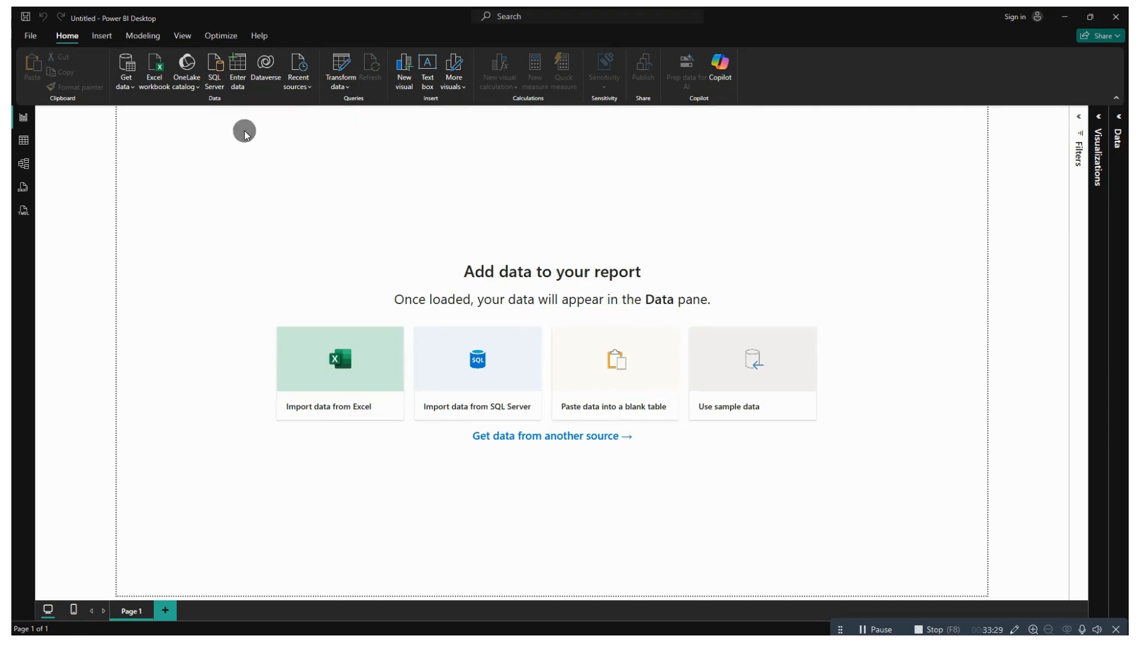
pyautogui.click(122, 80)
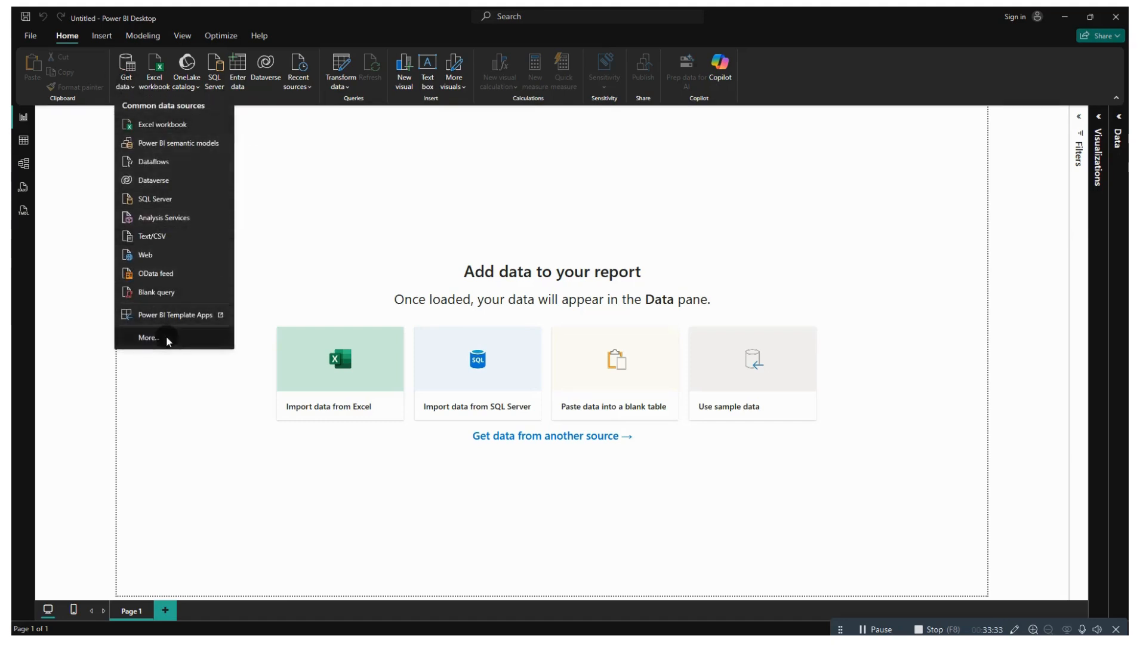
pyautogui.click(149, 338)
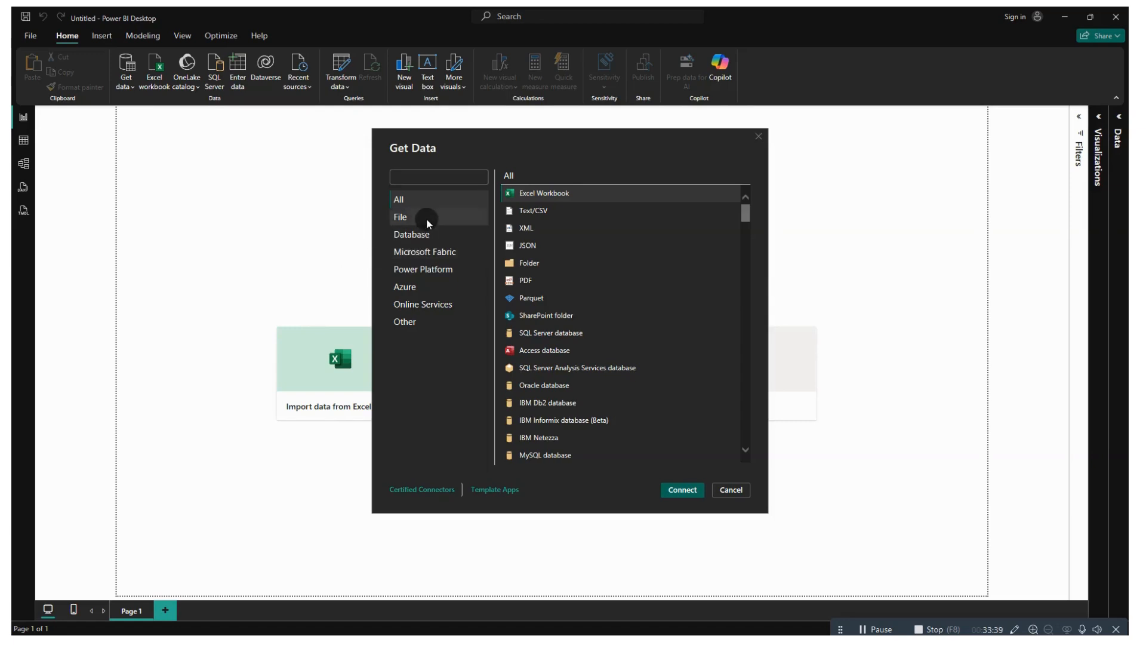
pyautogui.write('ODBC')
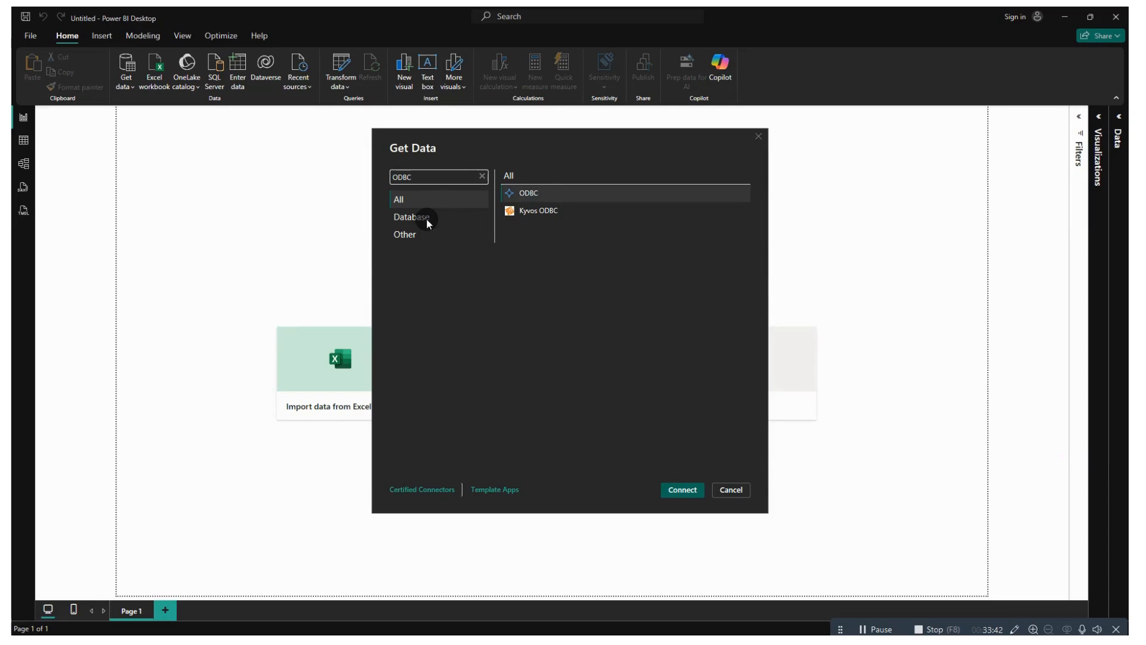
pyautogui.click(532, 198)
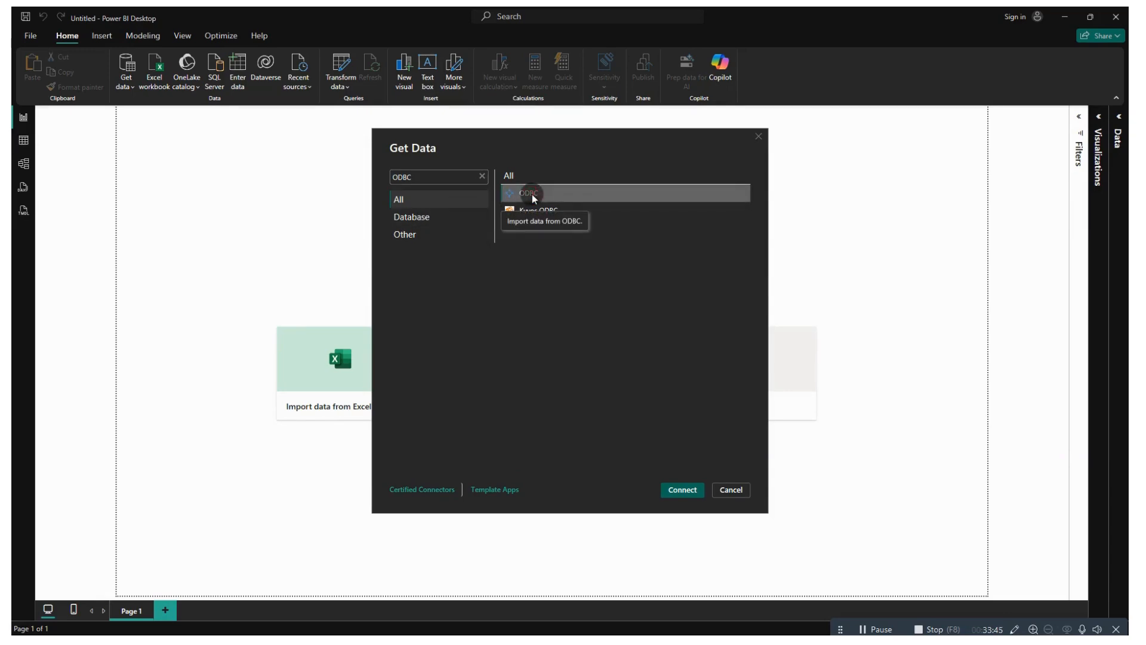
pyautogui.click(680, 490)
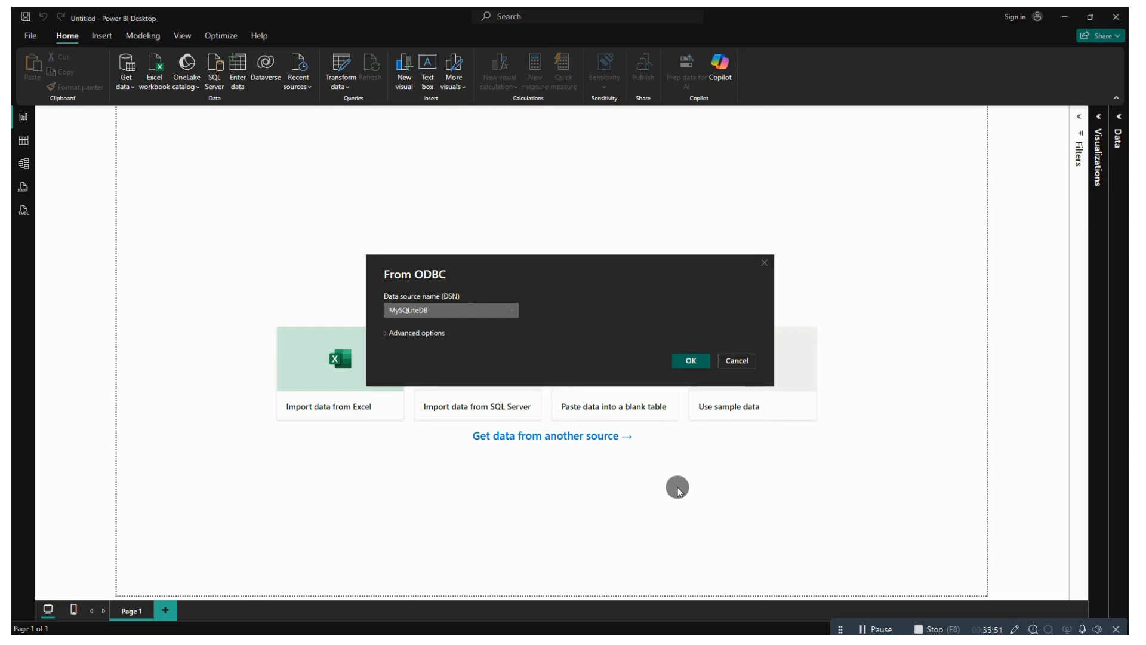
pyautogui.click(696, 362)
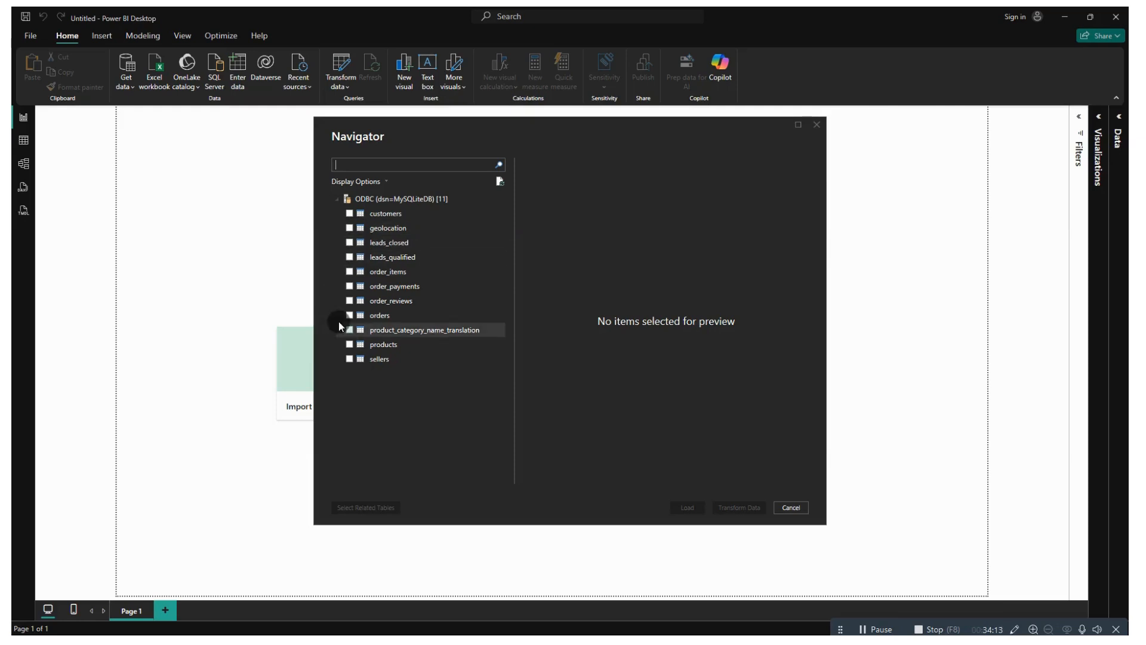
# - Select all the MySQLiteDB tables, from customers through sellers, and load them into the report
pyautogui.click(346, 213)
pyautogui.click(349, 228)
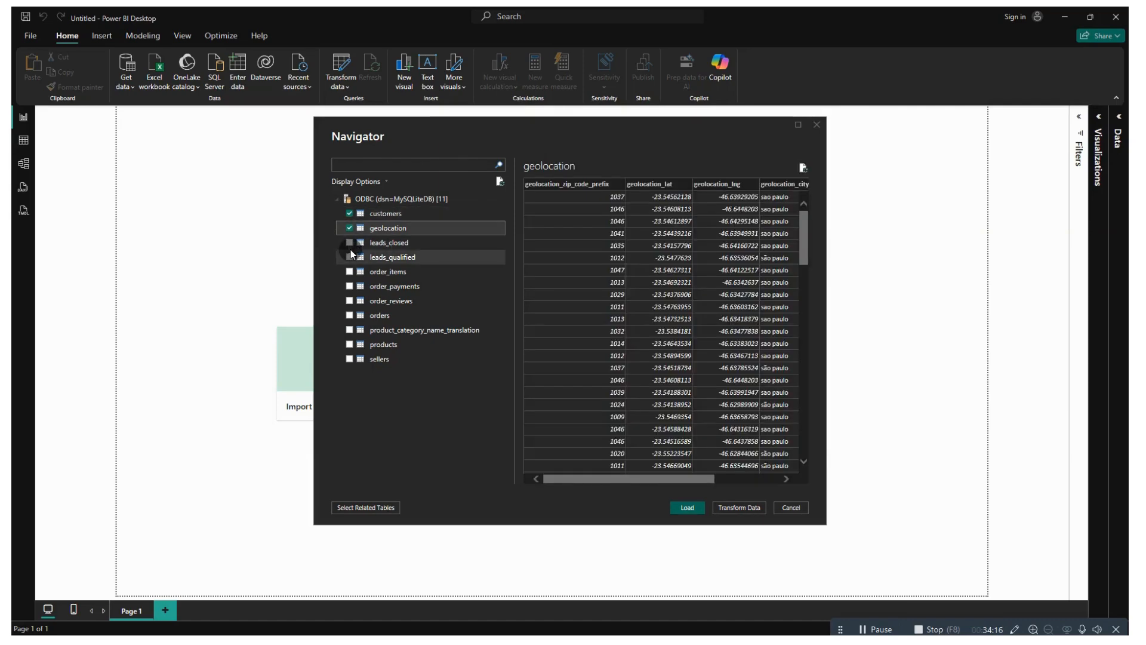
pyautogui.click(349, 243)
pyautogui.click(350, 257)
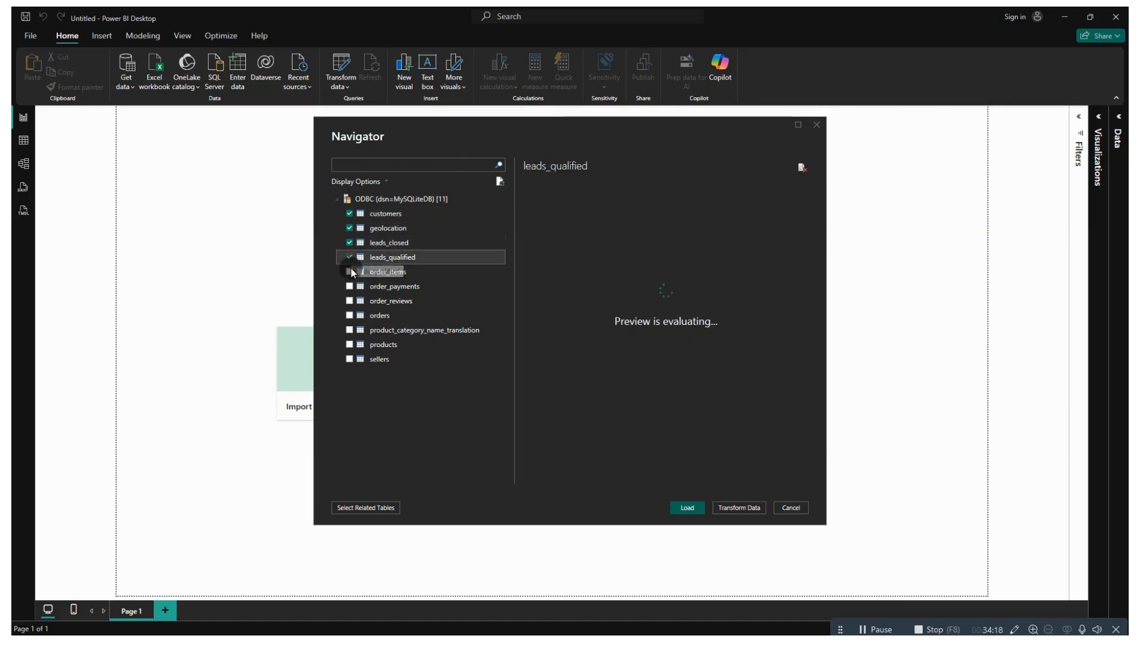
pyautogui.click(350, 272)
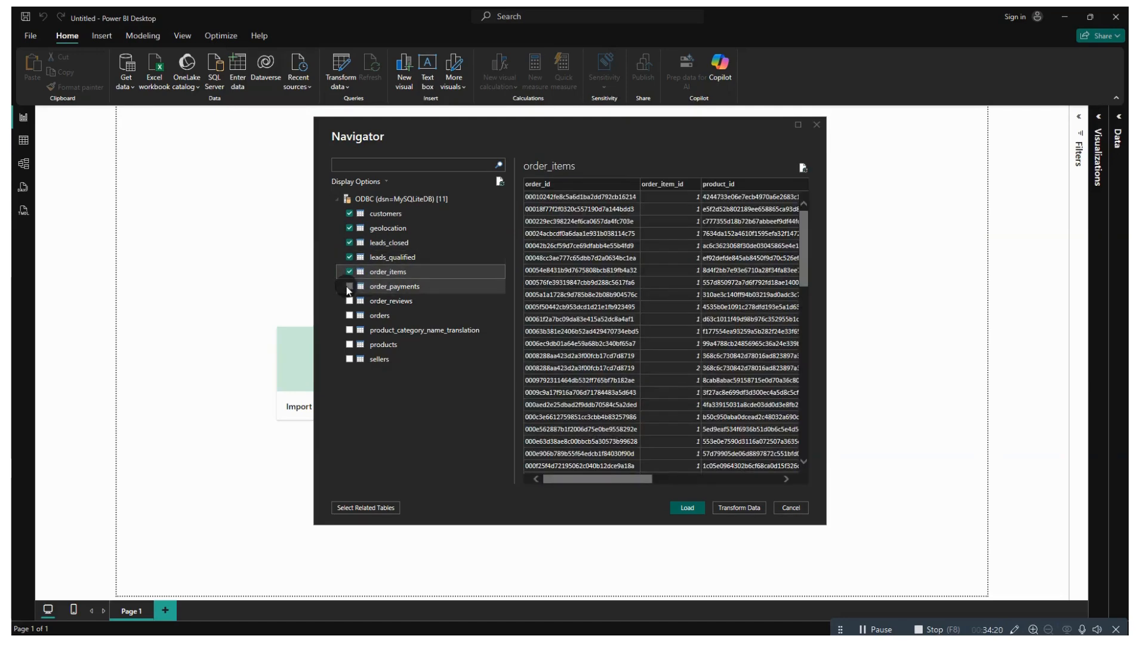
pyautogui.click(349, 288)
pyautogui.click(350, 301)
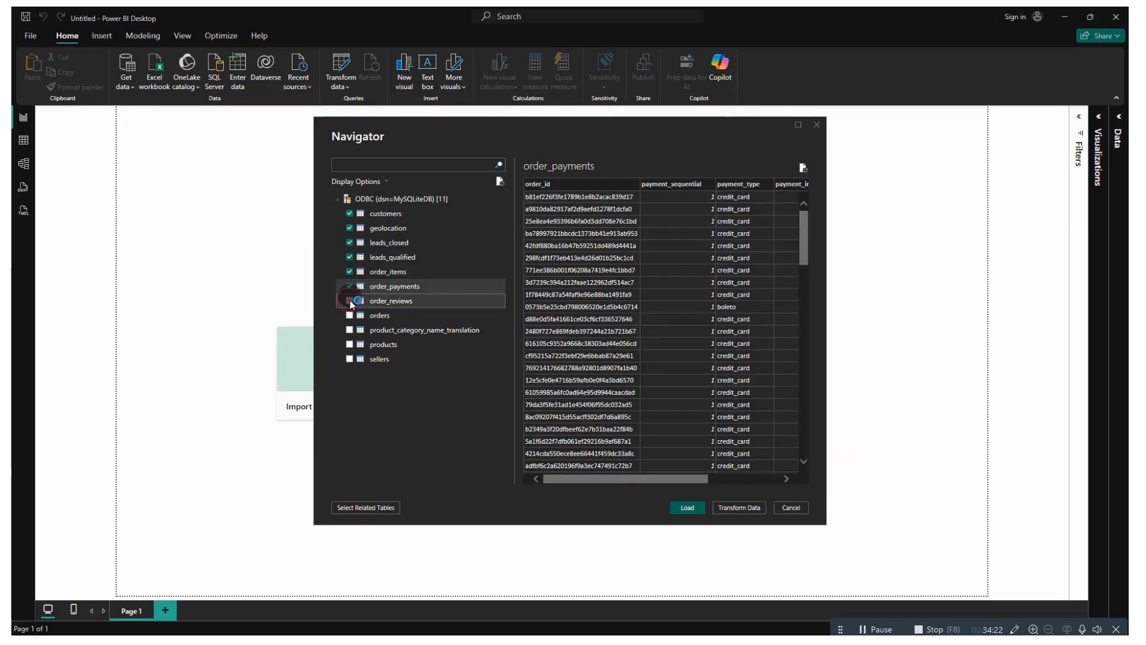
pyautogui.click(350, 316)
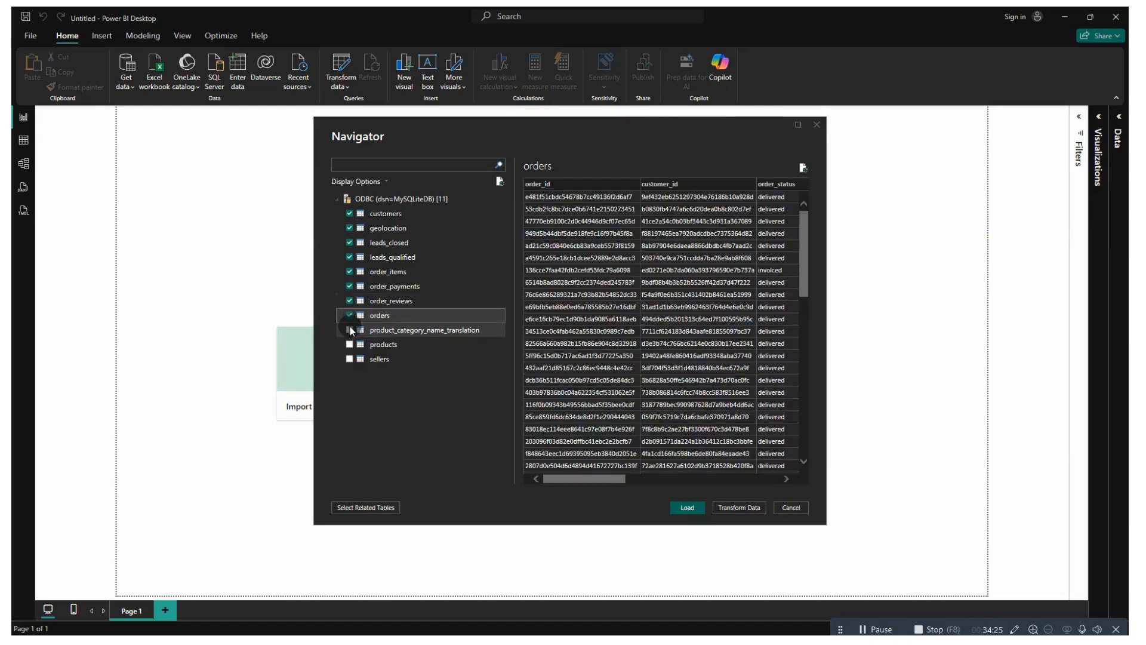
pyautogui.click(352, 331)
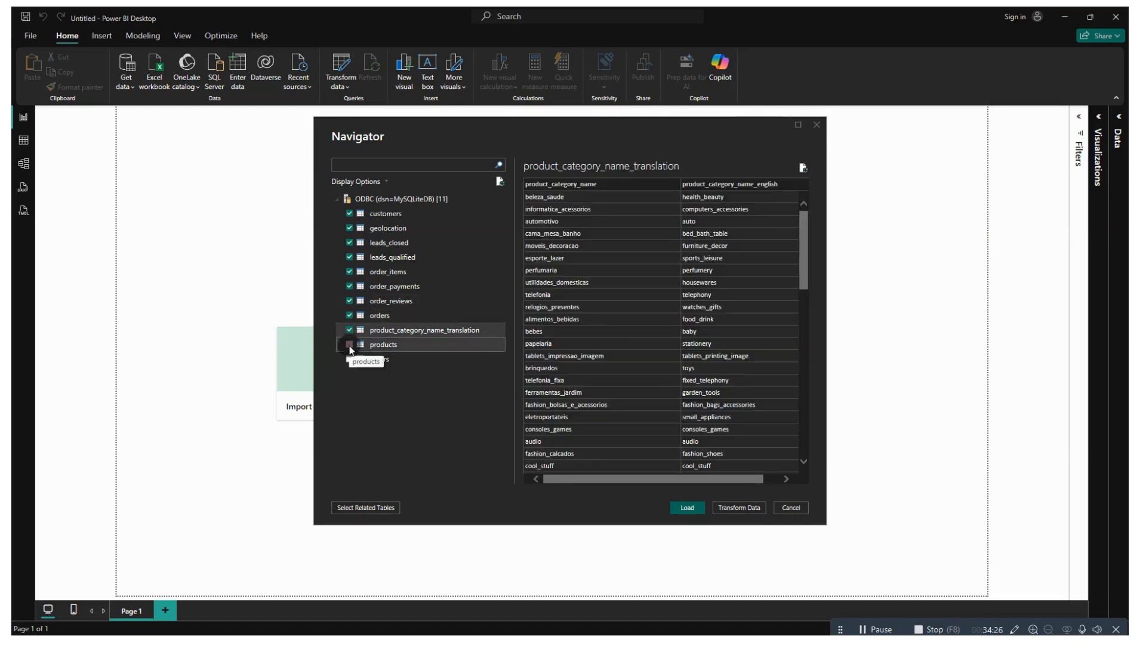
pyautogui.click(349, 345)
pyautogui.click(350, 360)
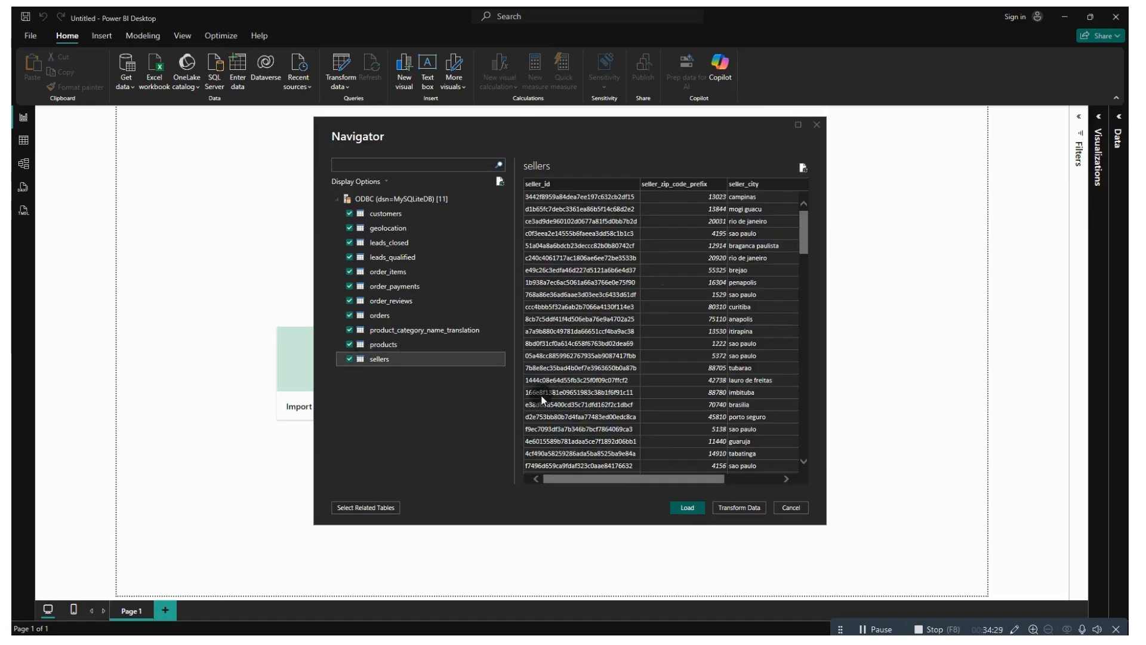
pyautogui.click(688, 507)
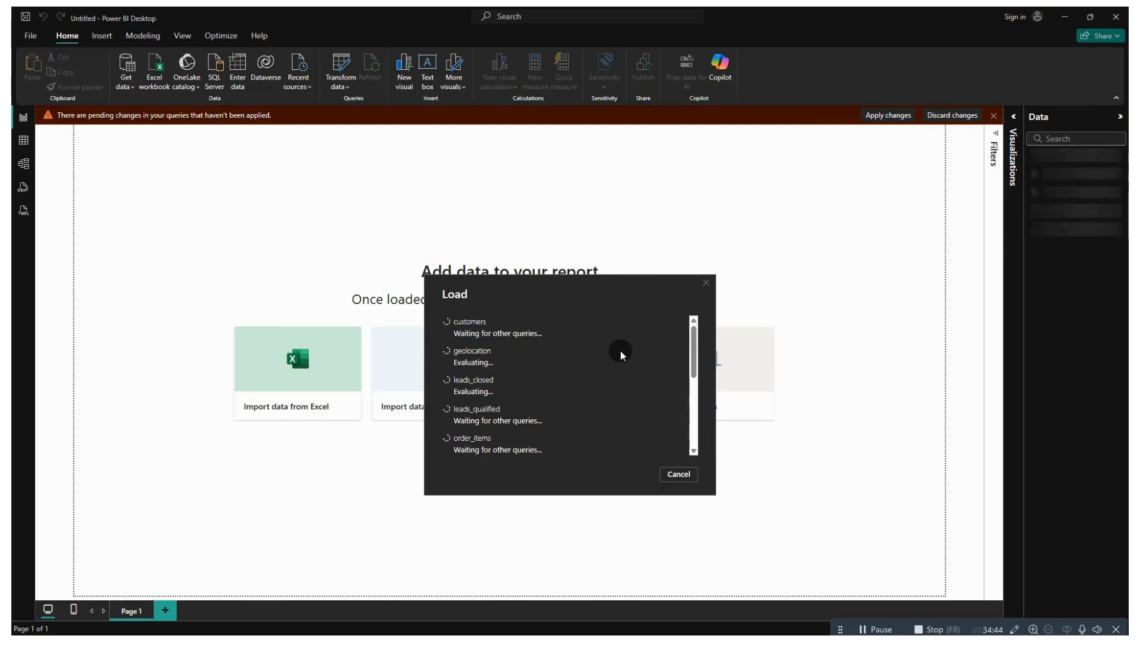
pyautogui.scroll(-1, 623, 355)
pyautogui.scroll(-3, 621, 350)
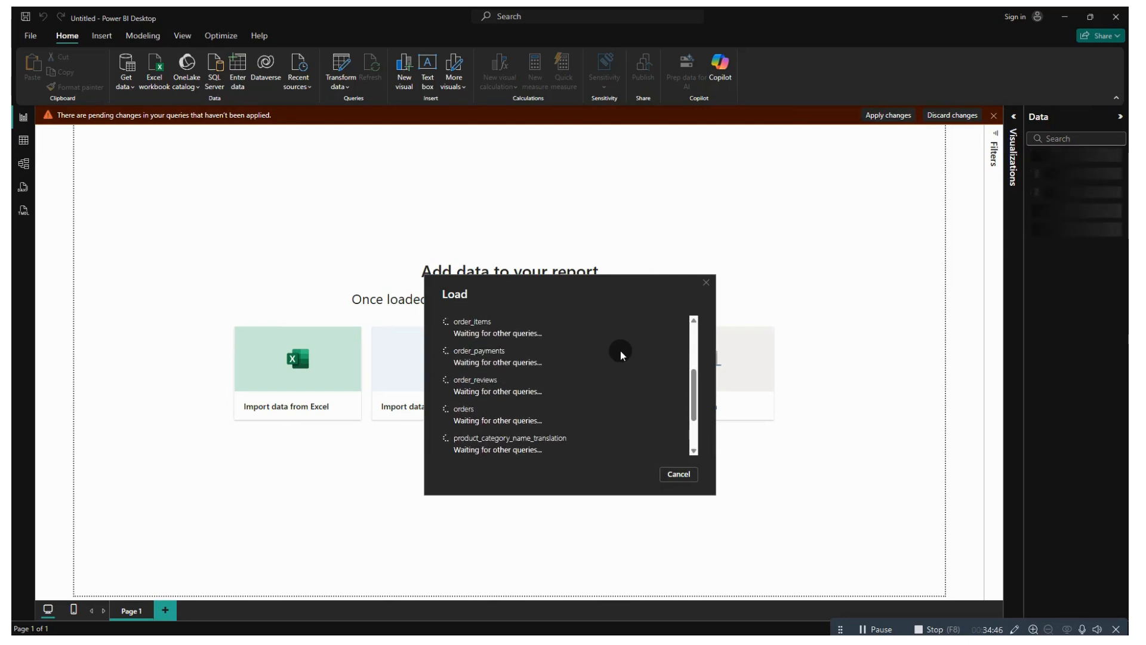
pyautogui.scroll(-2, 621, 350)
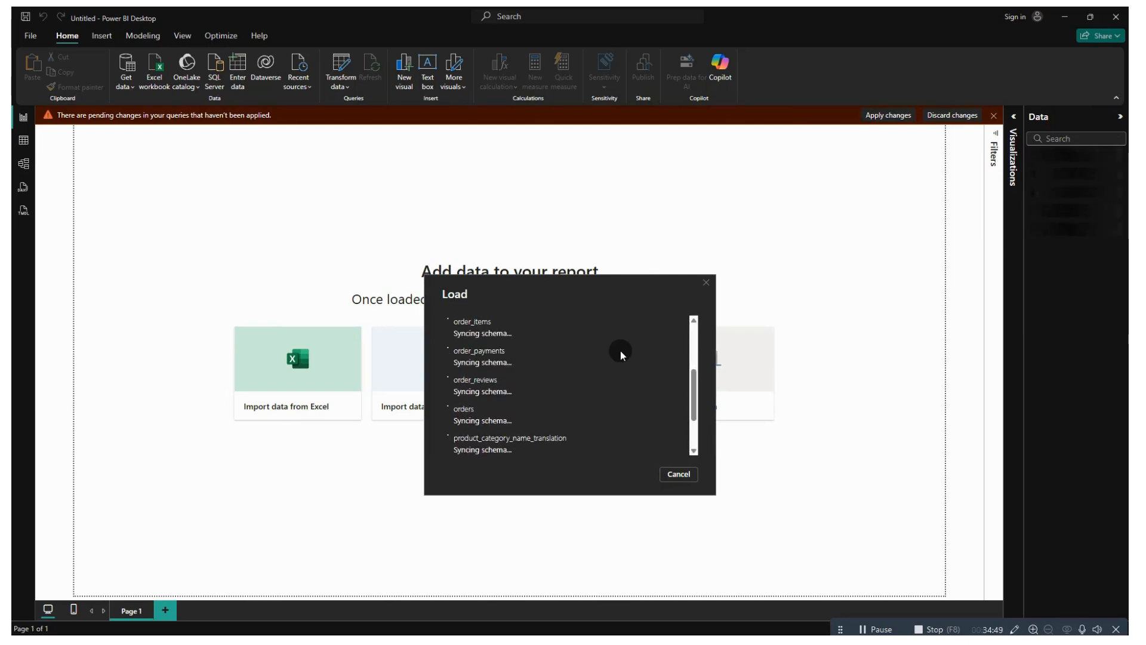
pyautogui.scroll(5, 621, 350)
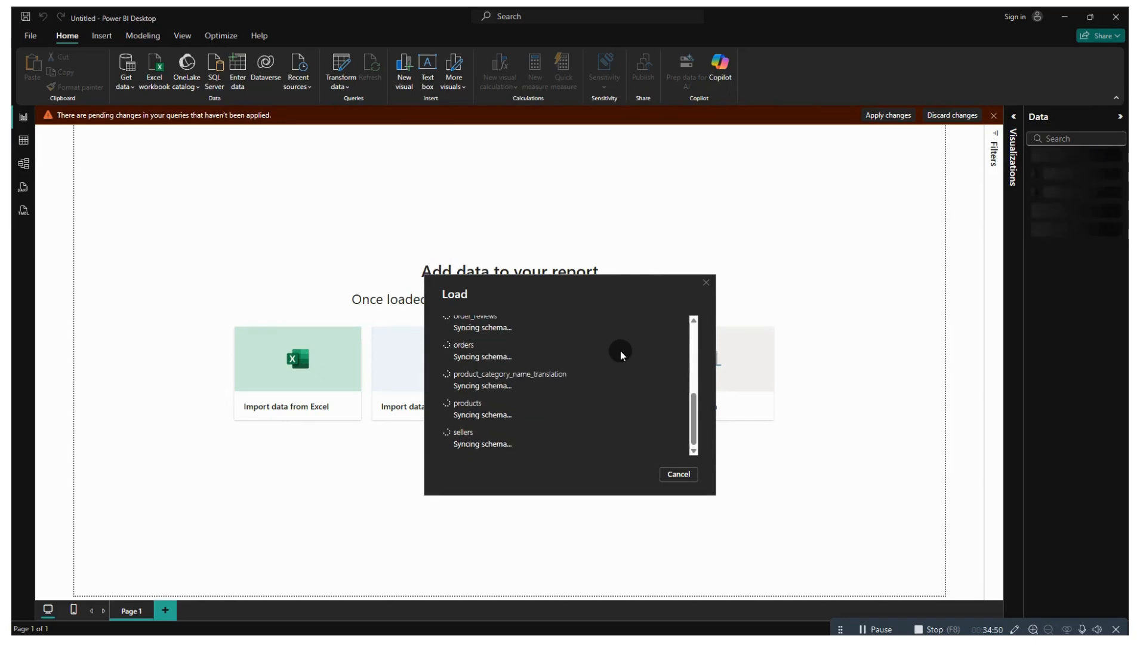
# - Switch to File Explorer, locate the source file olist.sqlite in Downloads > ALX_datasets, and close the window
pyautogui.scroll(1, 621, 350)
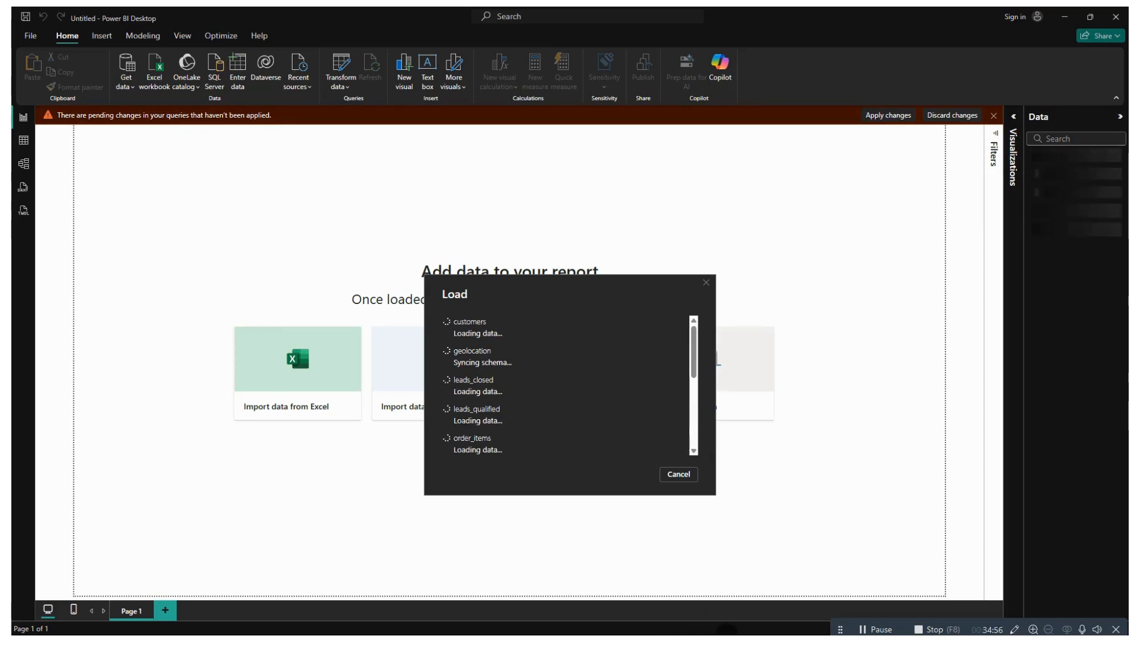
pyautogui.press('super')
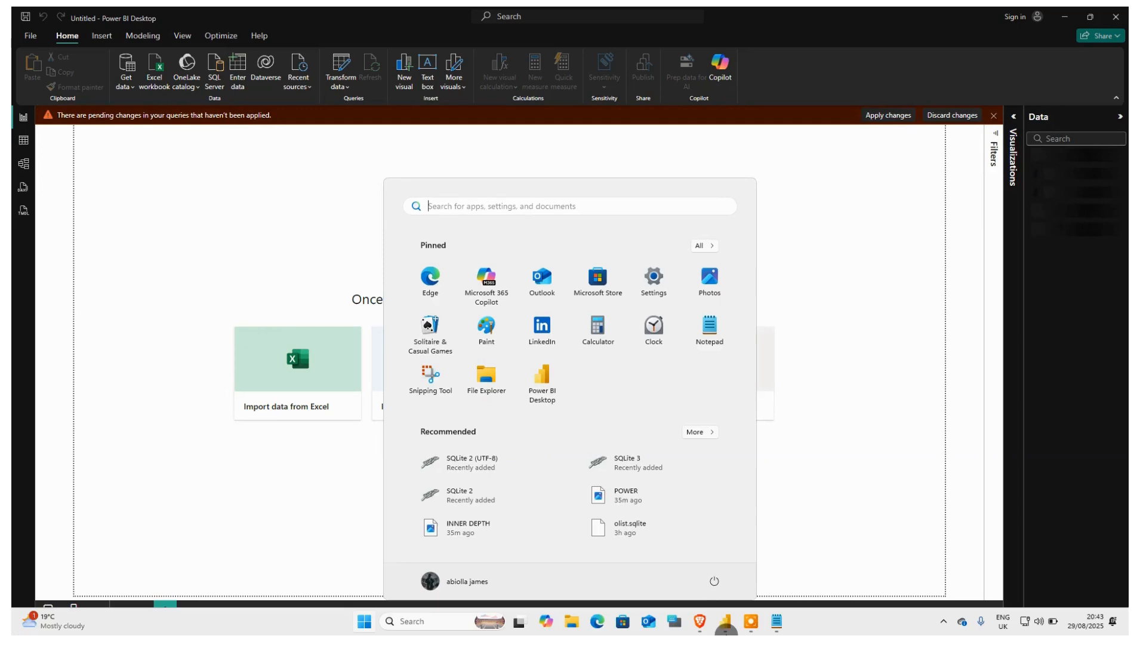
pyautogui.click(575, 623)
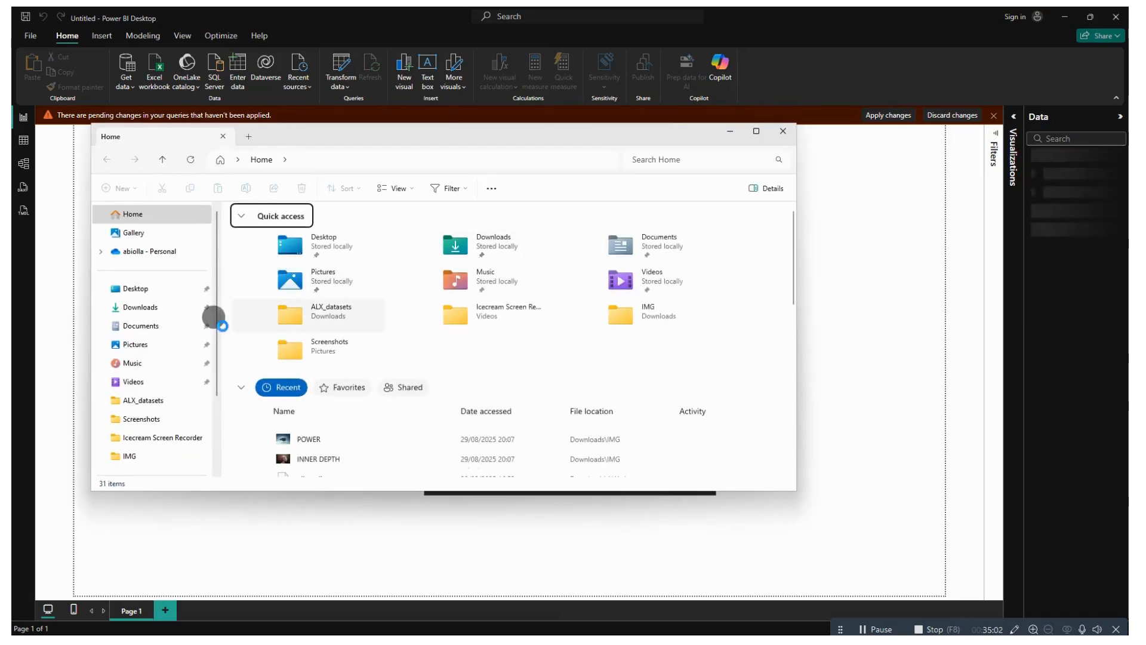
pyautogui.click(150, 307)
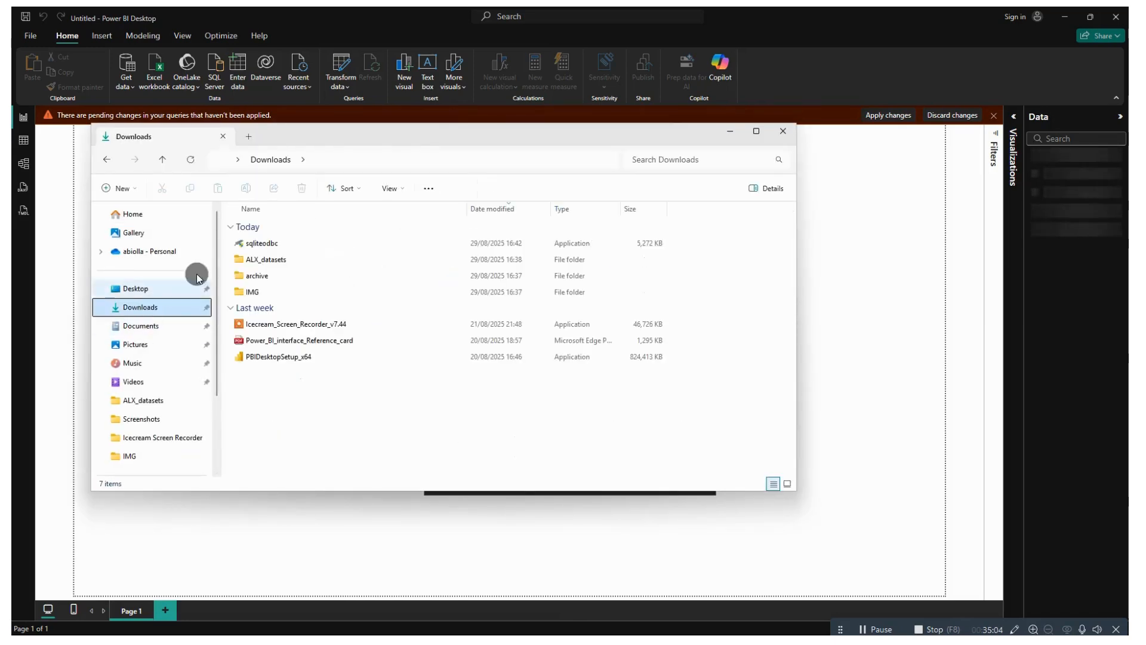
pyautogui.doubleClick(285, 260)
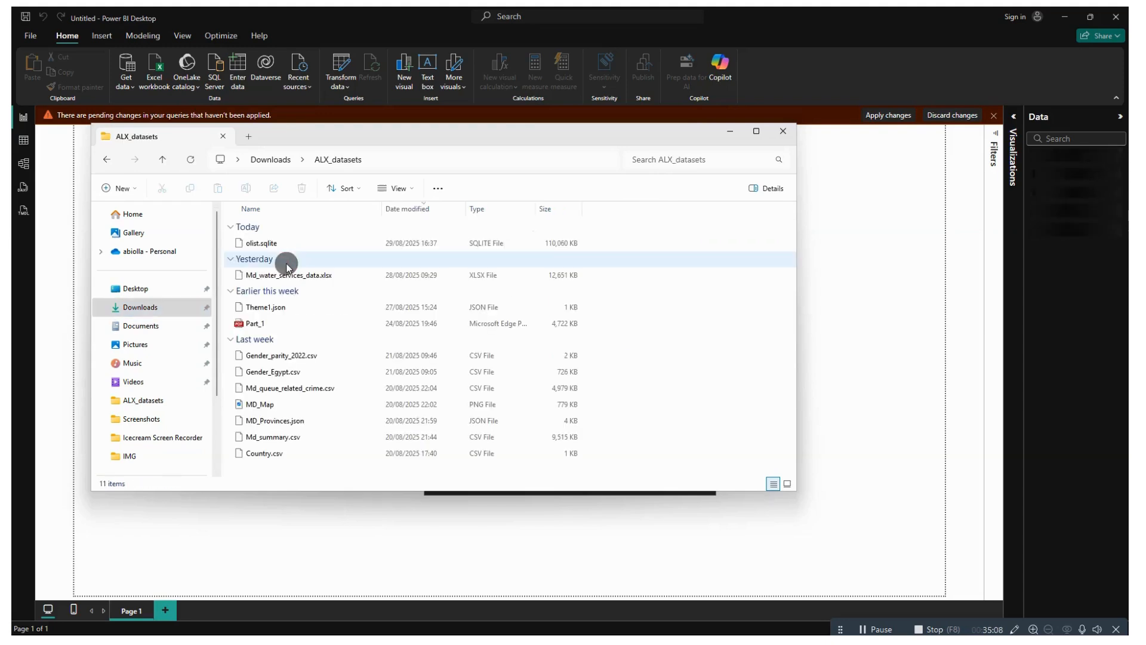
pyautogui.click(261, 244)
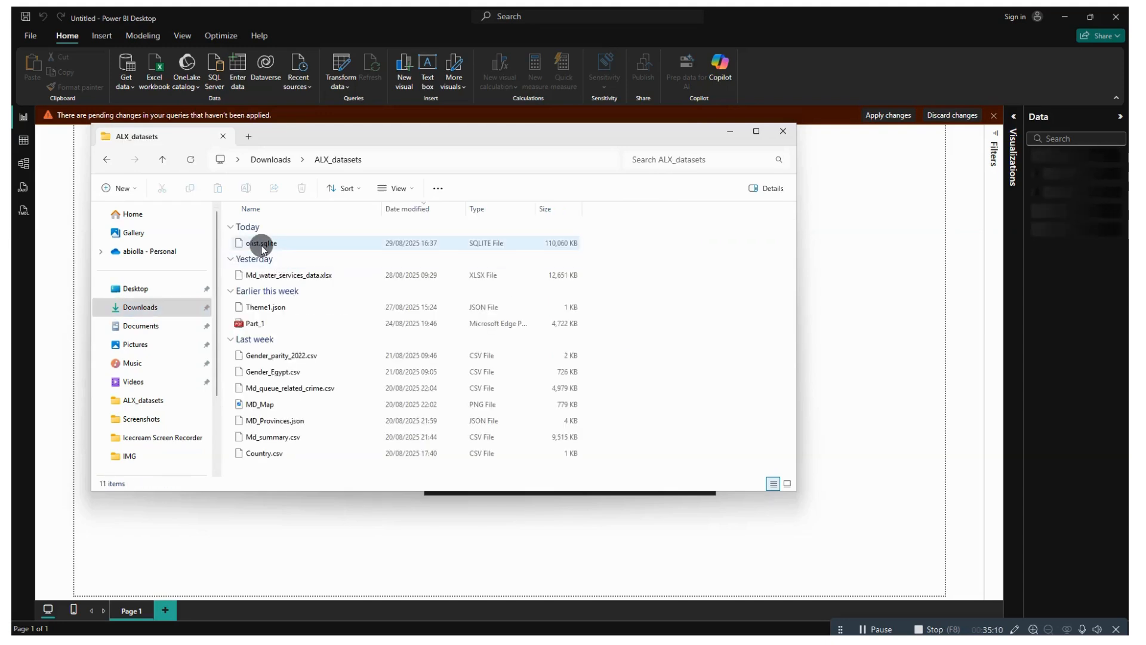
pyautogui.click(288, 245)
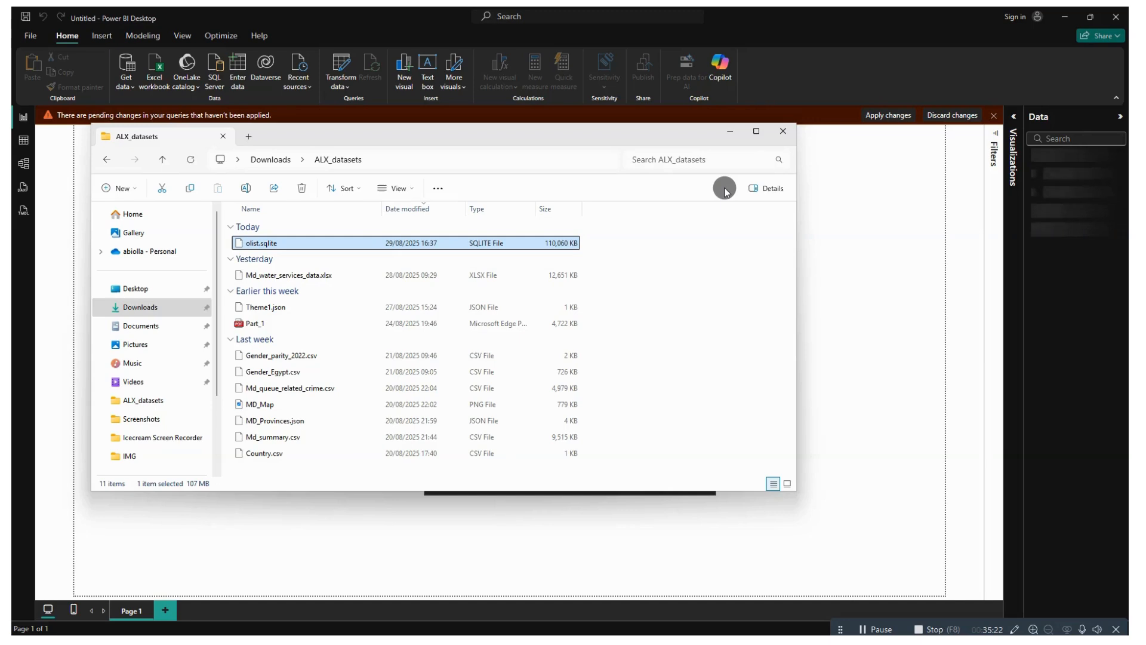
pyautogui.click(783, 132)
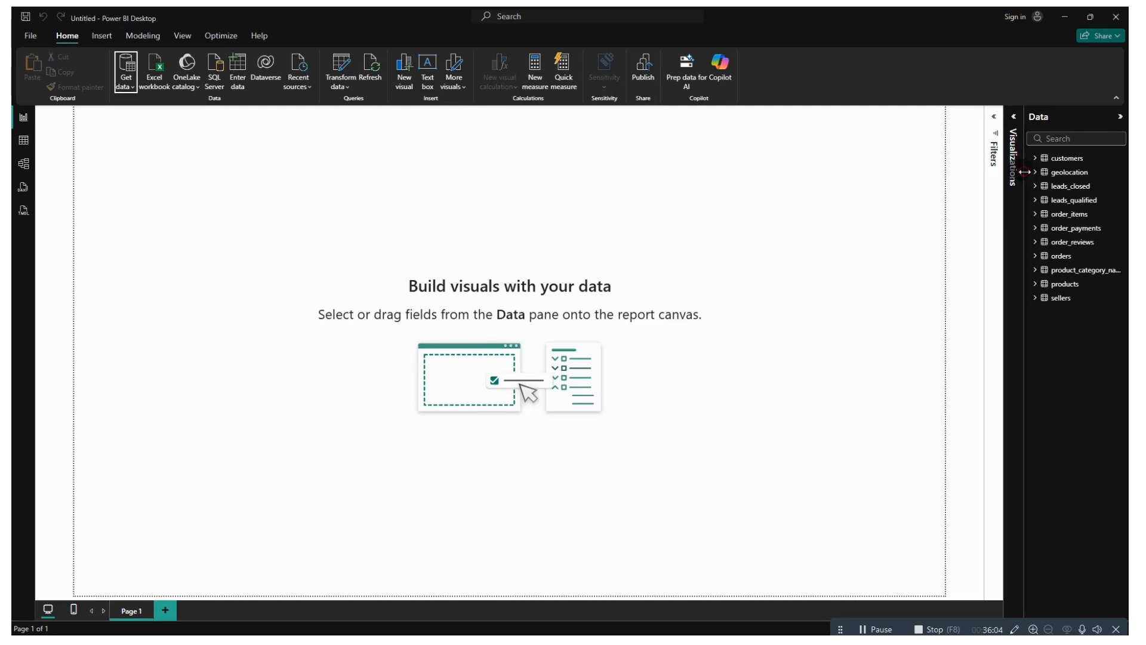
# - Examine the full names of the loaded tables in a widened Data pane and collapse the pane
pyautogui.moveTo(1025, 171); pyautogui.dragTo(801, 185)
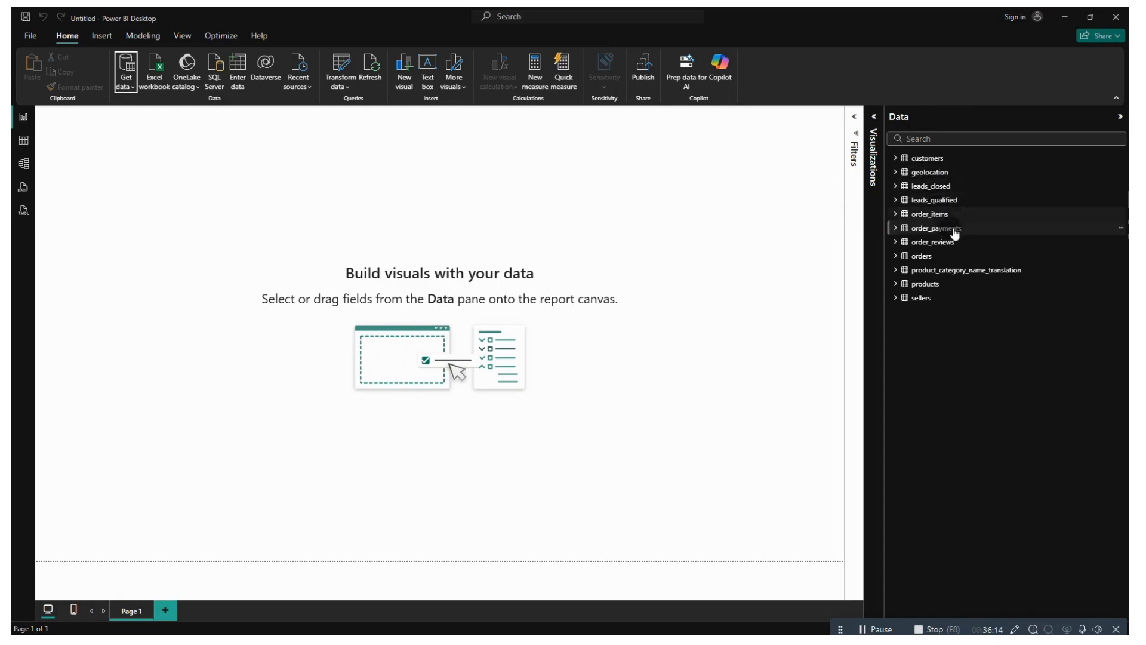
pyautogui.moveTo(970, 300)
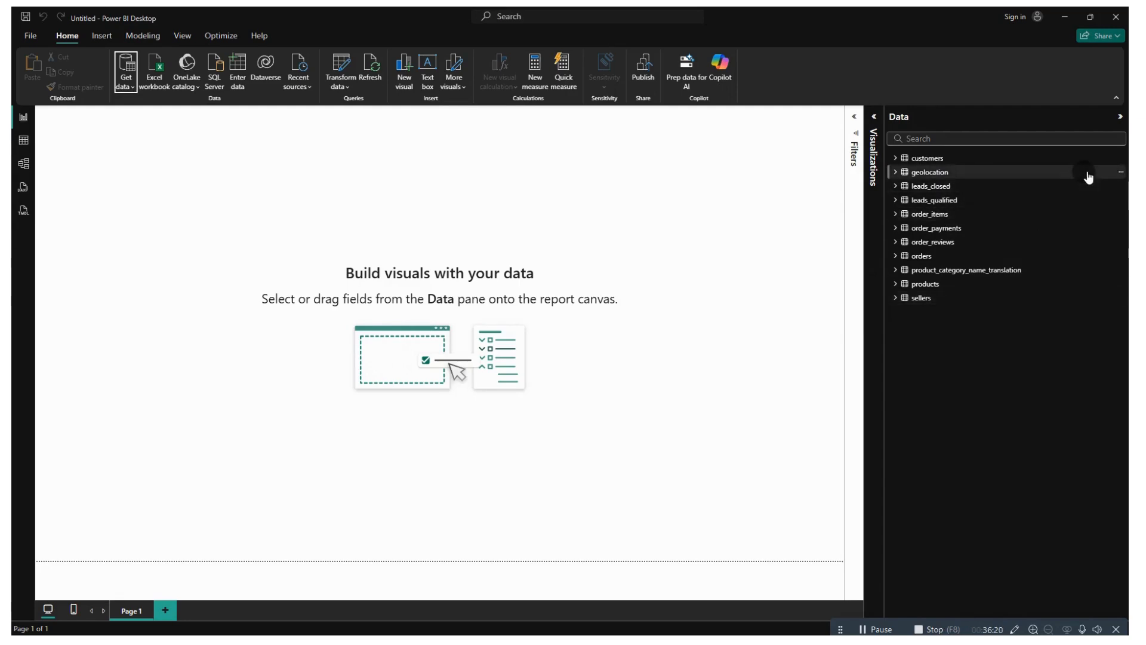
pyautogui.click(1120, 118)
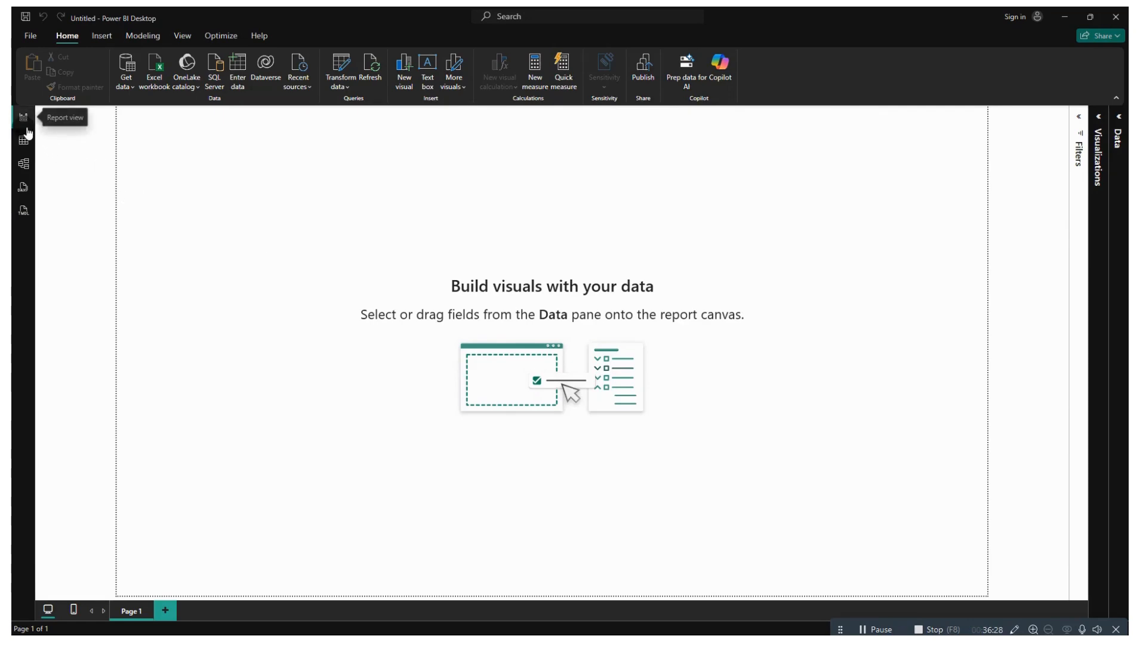
# - Switch to the Model view and collapse the Properties and Data panes to enlarge the relationship diagram
pyautogui.click(23, 165)
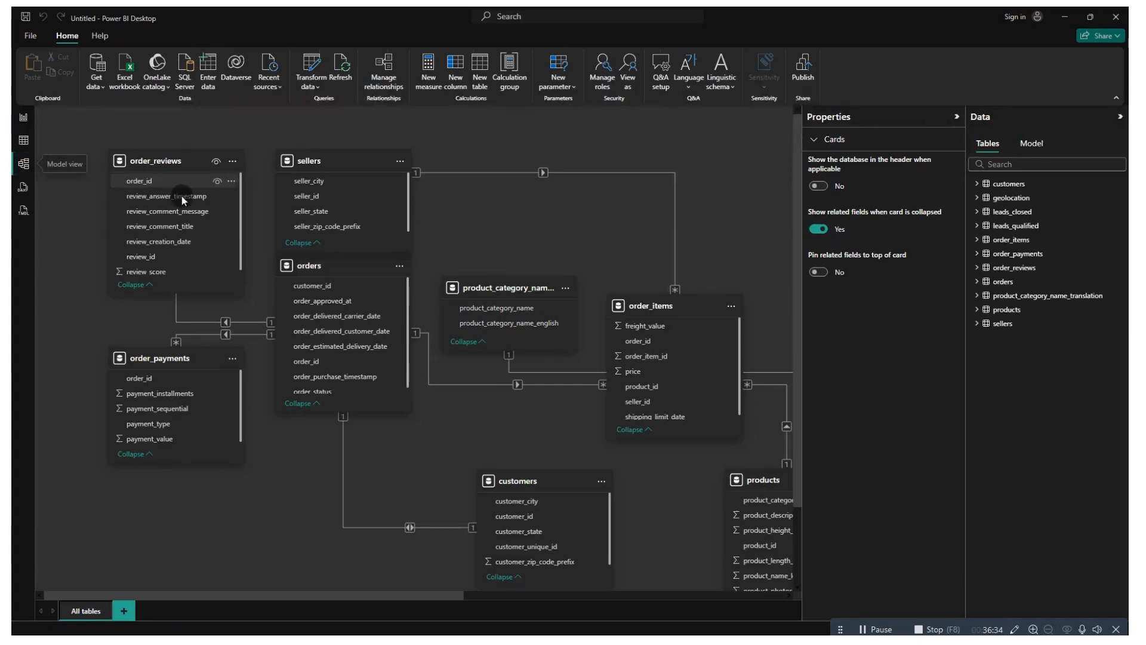
pyautogui.click(956, 117)
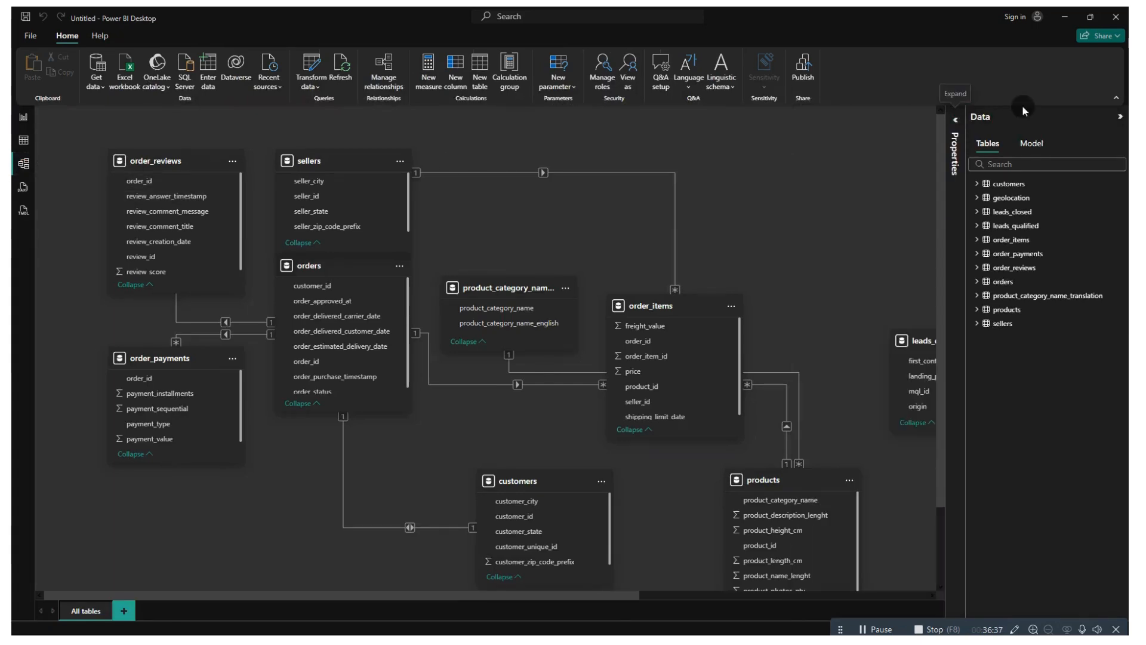
pyautogui.click(1120, 117)
pyautogui.click(957, 210)
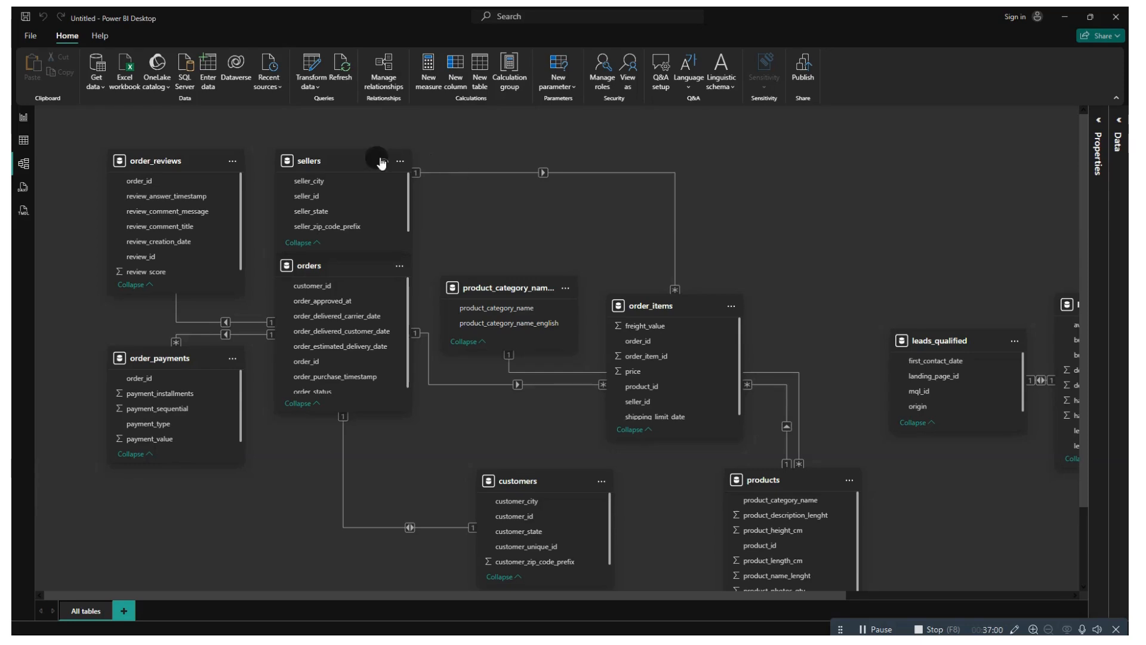
# - Spread out the diagram's tables by moving sellers clear of orders, order_payments and order_reviews outward, and orders midway between those two
pyautogui.moveTo(353, 155); pyautogui.dragTo(454, 156)
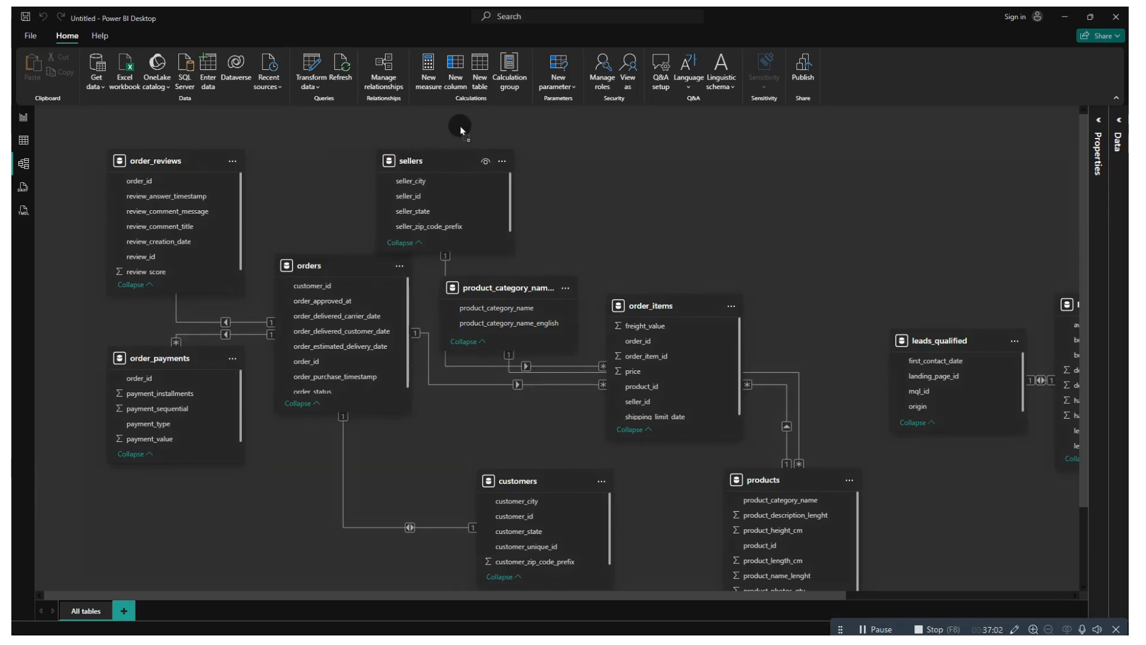
pyautogui.moveTo(453, 112); pyautogui.dragTo(450, 118)
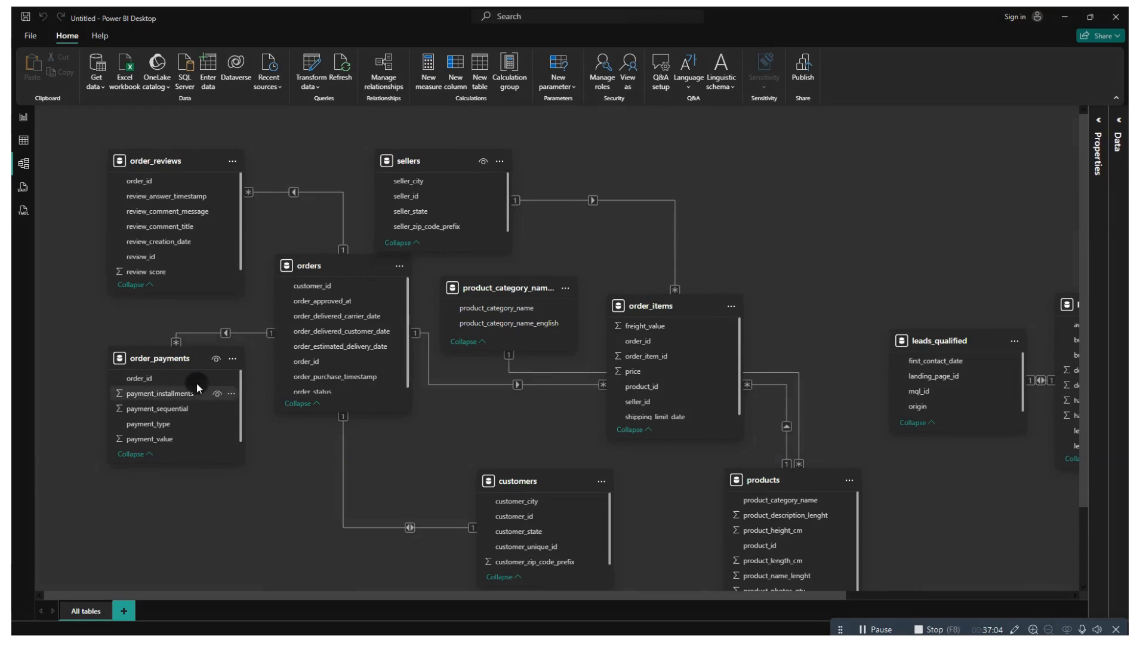
pyautogui.moveTo(183, 363); pyautogui.dragTo(140, 427)
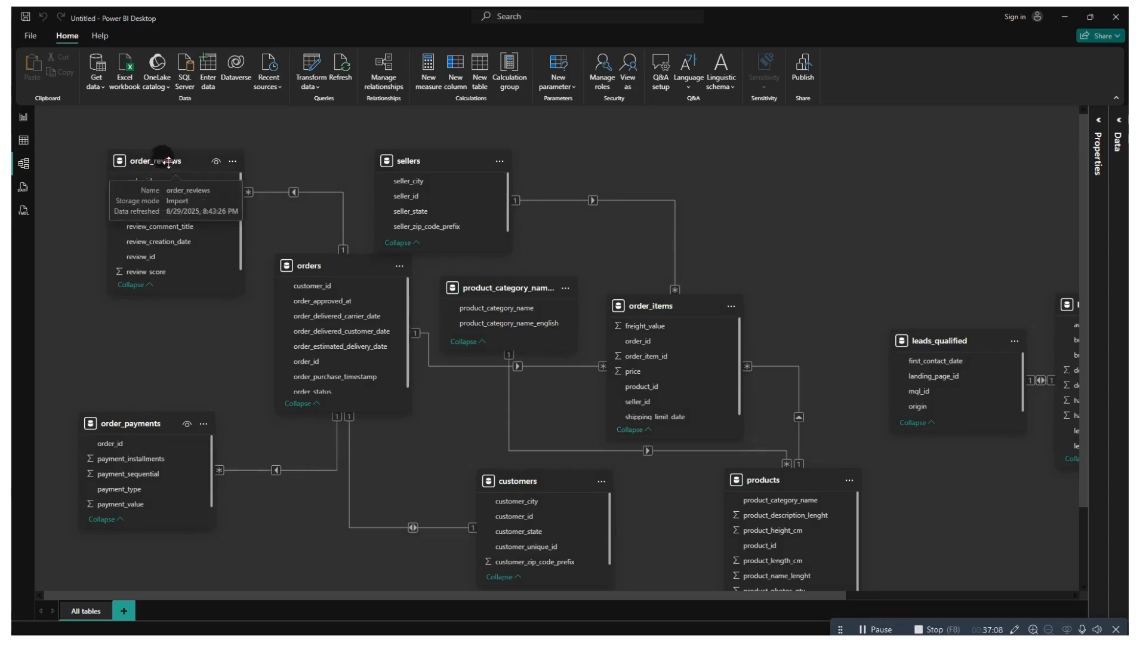
pyautogui.moveTo(155, 159); pyautogui.dragTo(124, 141)
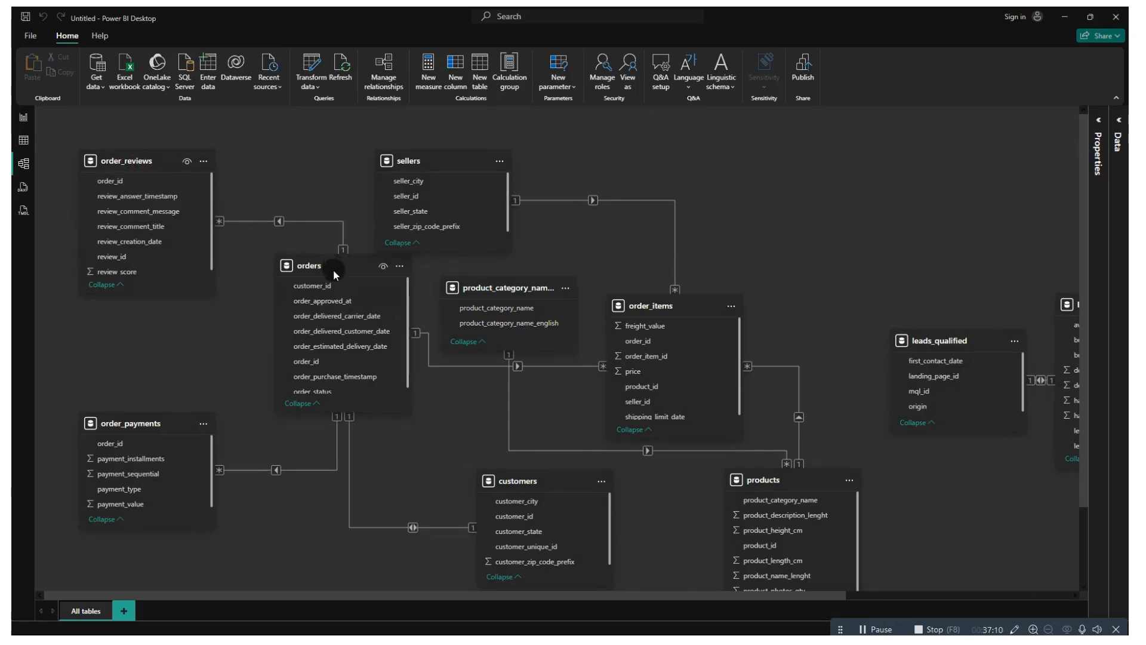
pyautogui.moveTo(332, 273); pyautogui.dragTo(303, 303)
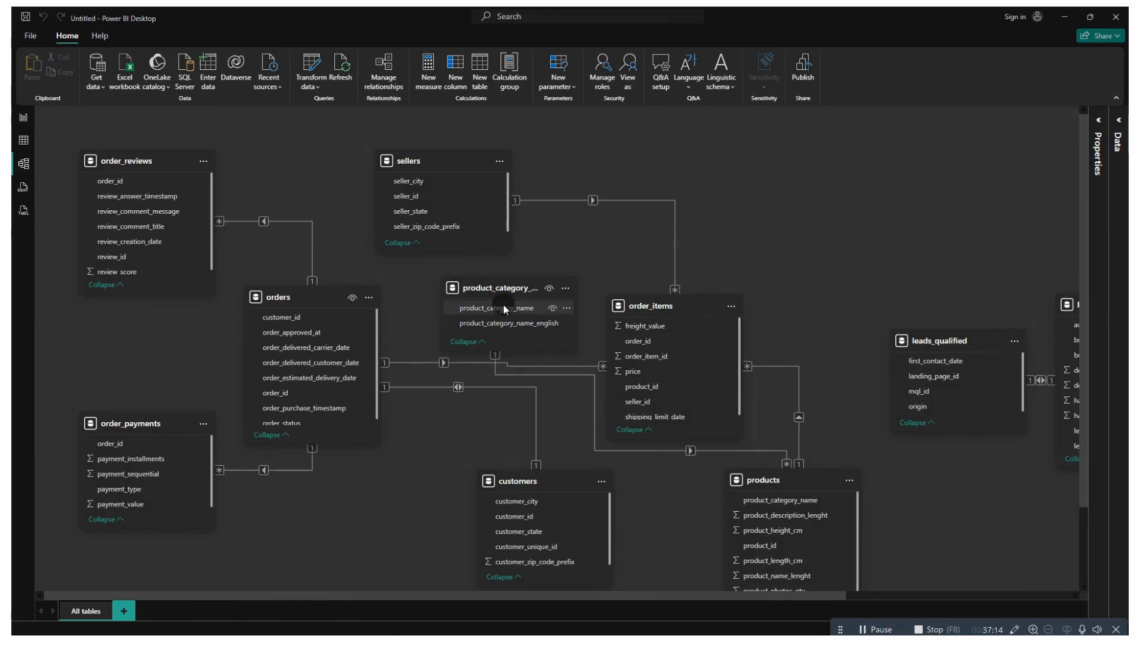
# - Place customers below orders and product_category_name_translation beside products under order_items, and shift order_items slightly towards orders
pyautogui.scroll(-3, 549, 363)
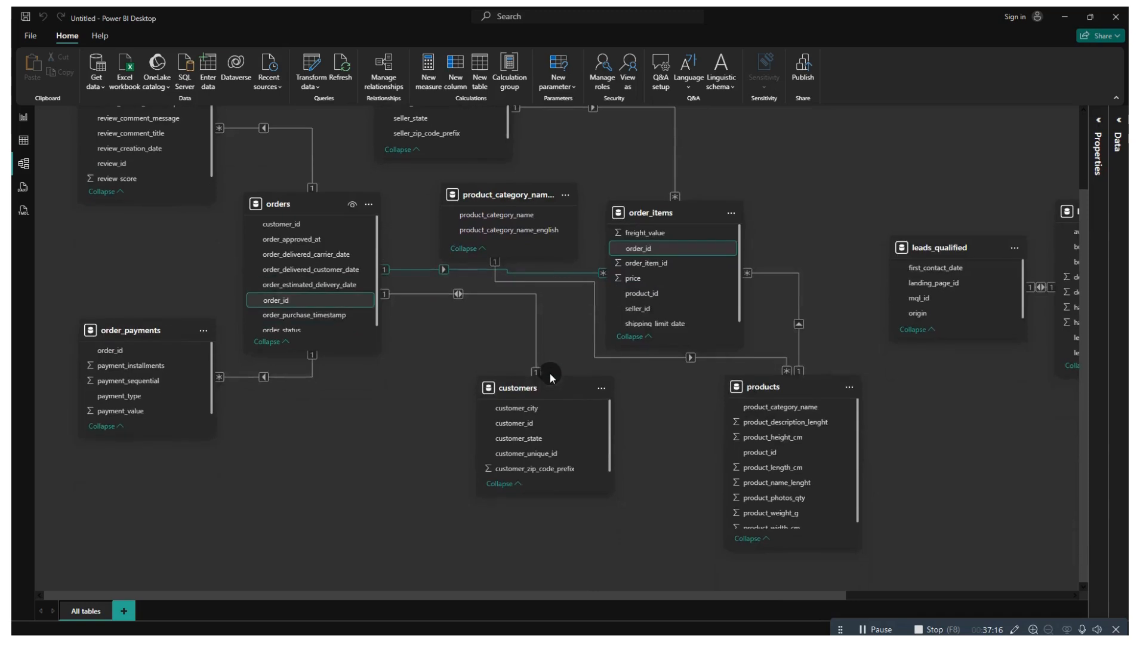
pyautogui.moveTo(553, 390); pyautogui.dragTo(439, 503)
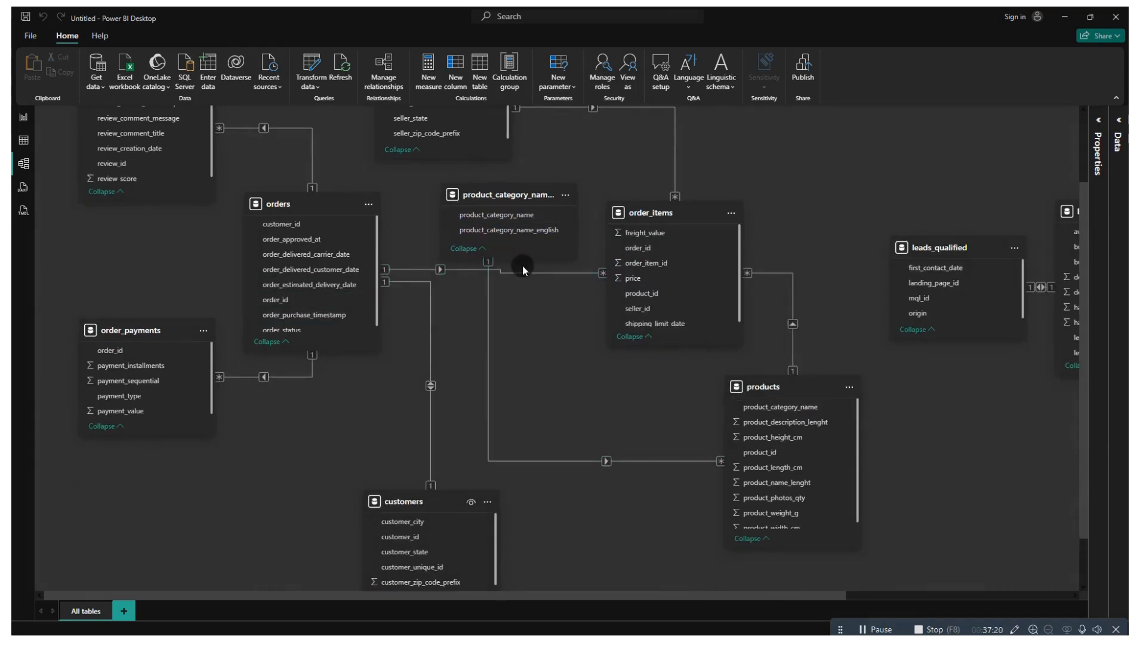
pyautogui.moveTo(508, 190); pyautogui.dragTo(547, 385)
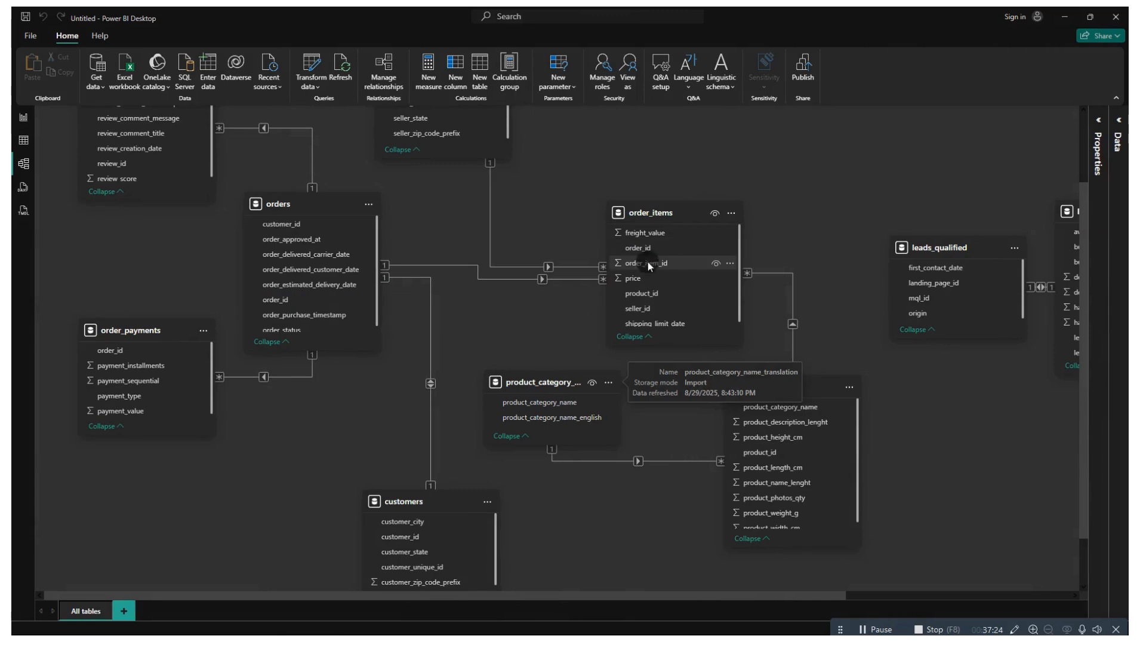
pyautogui.moveTo(682, 209); pyautogui.dragTo(648, 203)
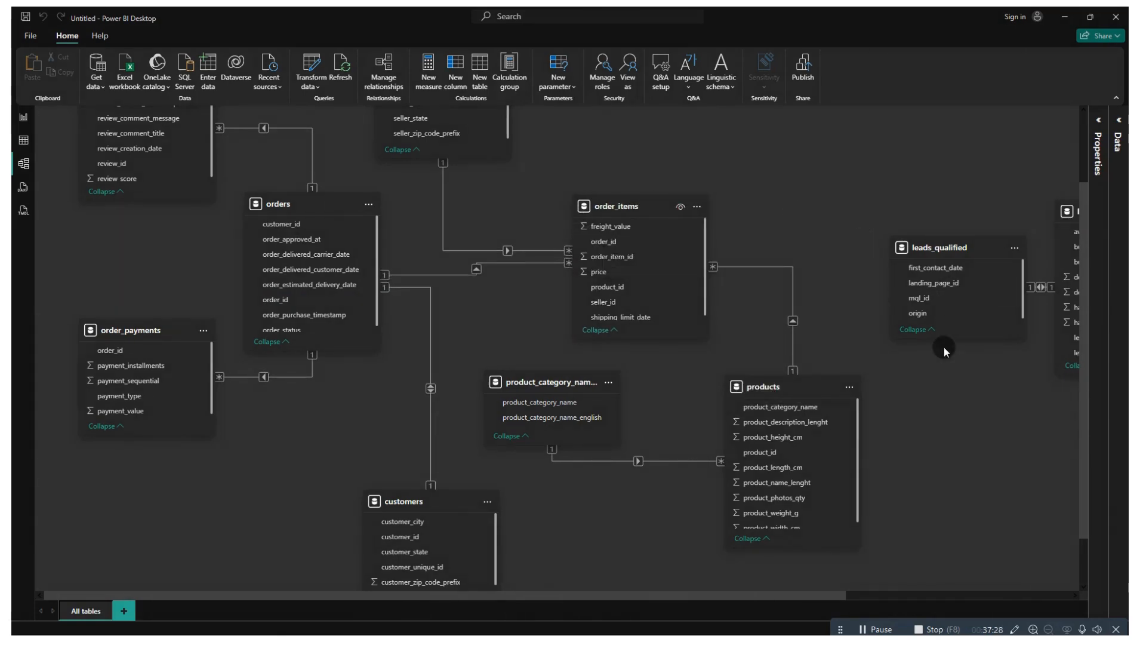
# - Move leads_qualified up and away from leads_closed, and place geolocation below leads_closed so that they no longer overlap
pyautogui.moveTo(804, 593); pyautogui.dragTo(1058, 594)
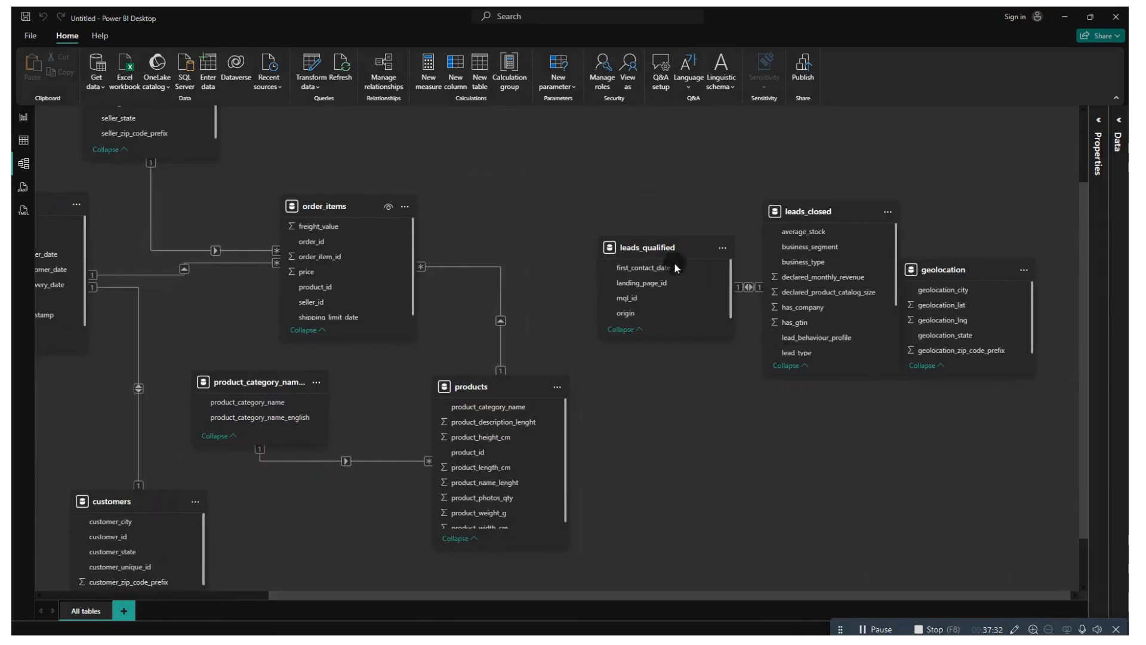
pyautogui.moveTo(672, 247); pyautogui.dragTo(637, 190)
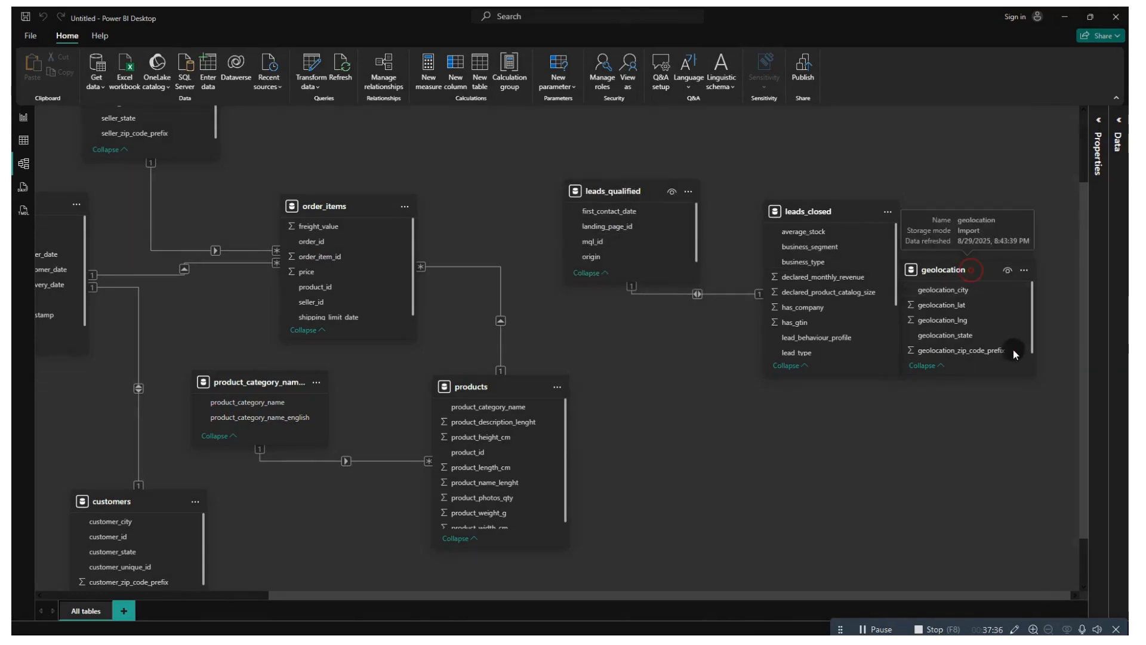
pyautogui.moveTo(1002, 379); pyautogui.dragTo(908, 447)
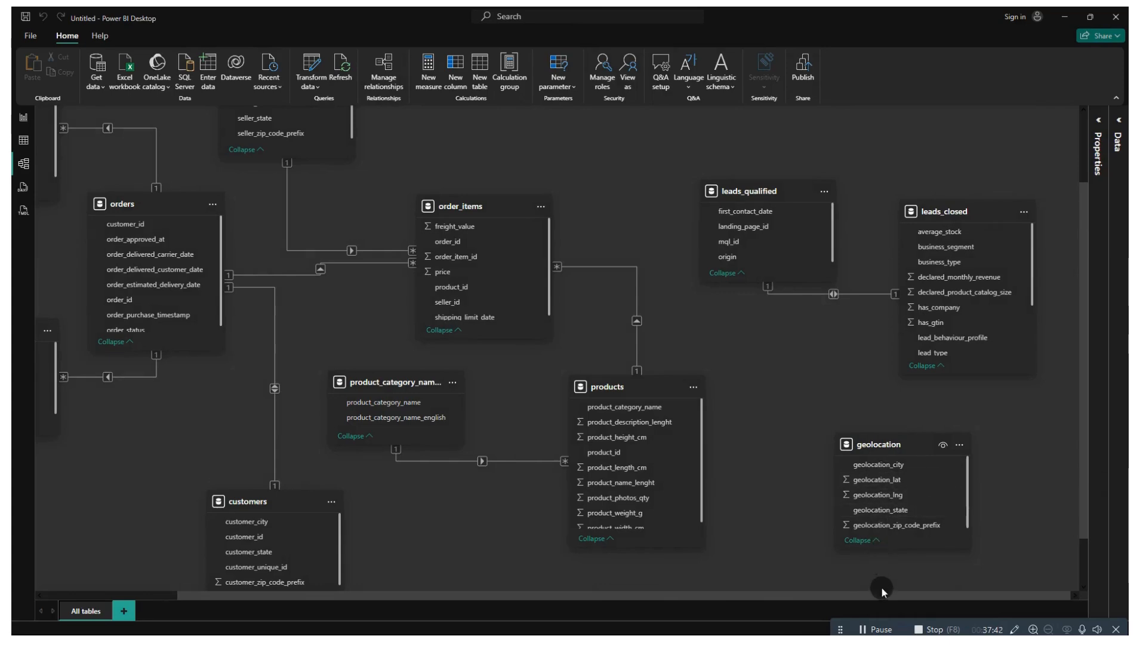
# - Examine the relationship lines and cardinality markers between the tables, including the order_id link between orders and order_items
pyautogui.moveTo(883, 592); pyautogui.dragTo(598, 612)
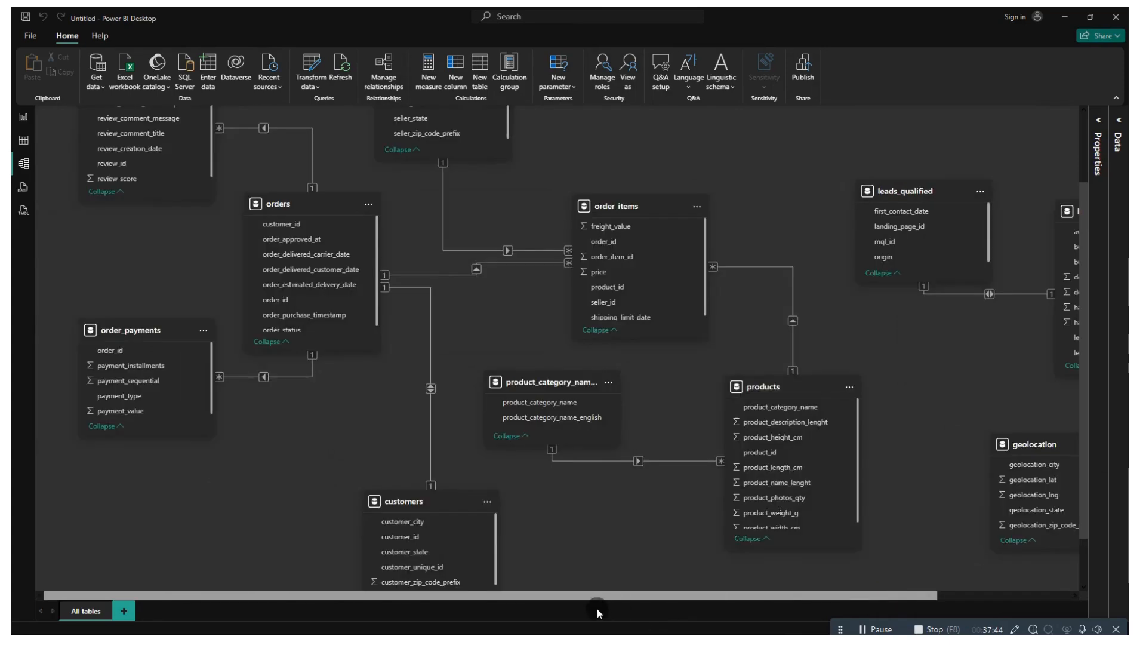
pyautogui.scroll(1, 599, 457)
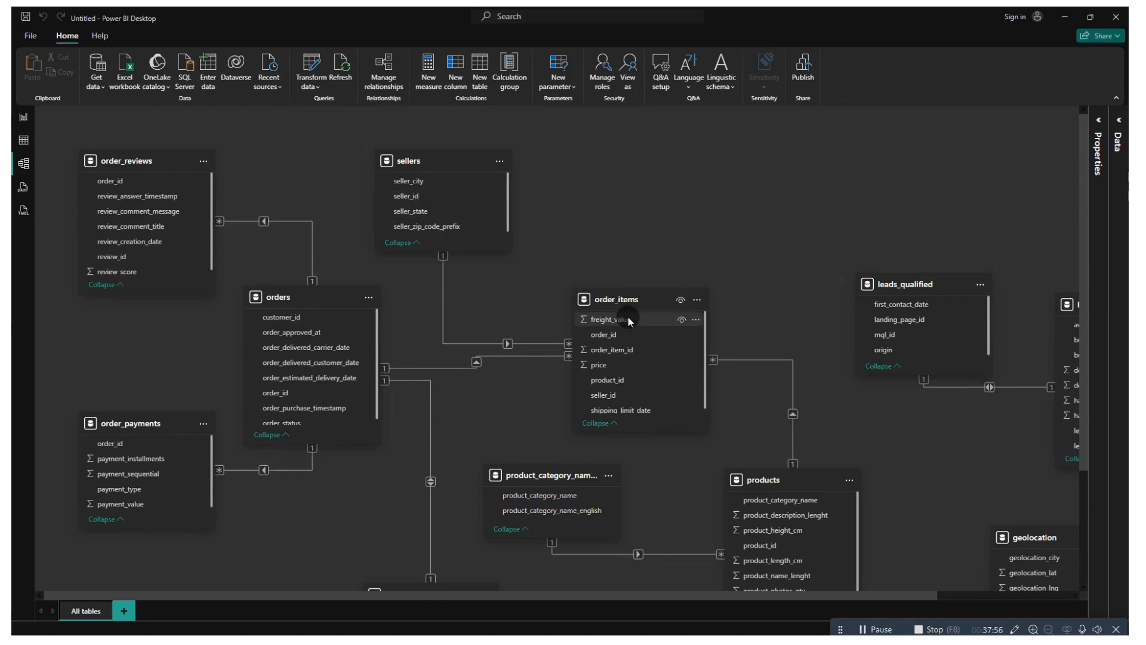
pyautogui.scroll(-1, 628, 317)
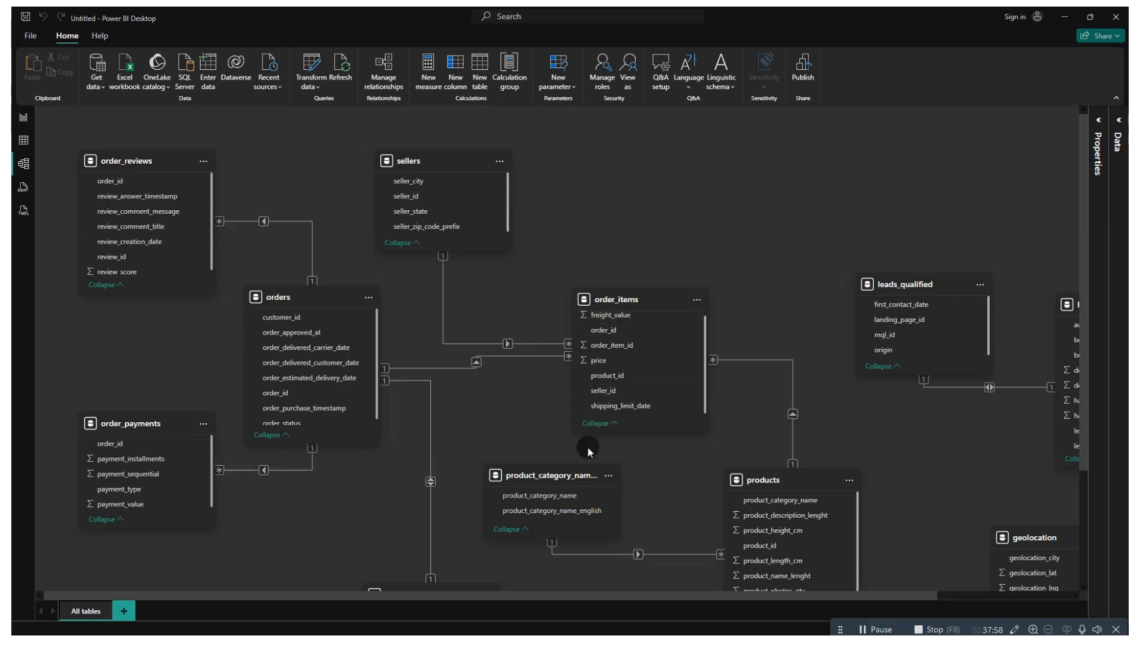
pyautogui.scroll(-5, 570, 475)
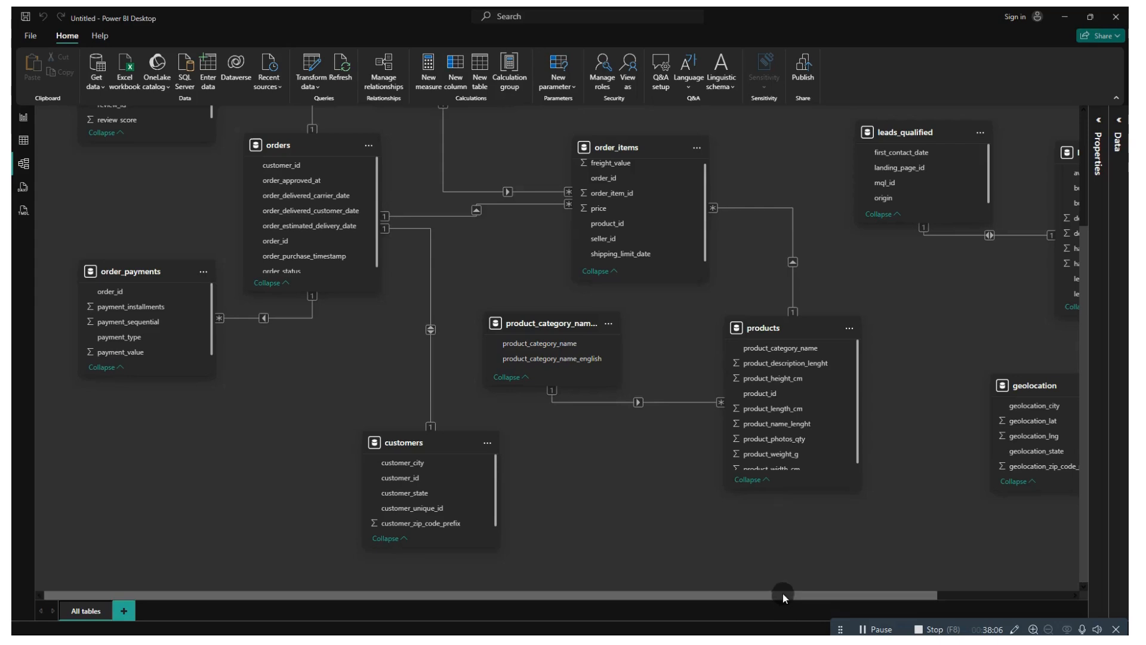
pyautogui.moveTo(783, 592); pyautogui.dragTo(783, 593)
pyautogui.moveTo(626, 619); pyautogui.dragTo(646, 589)
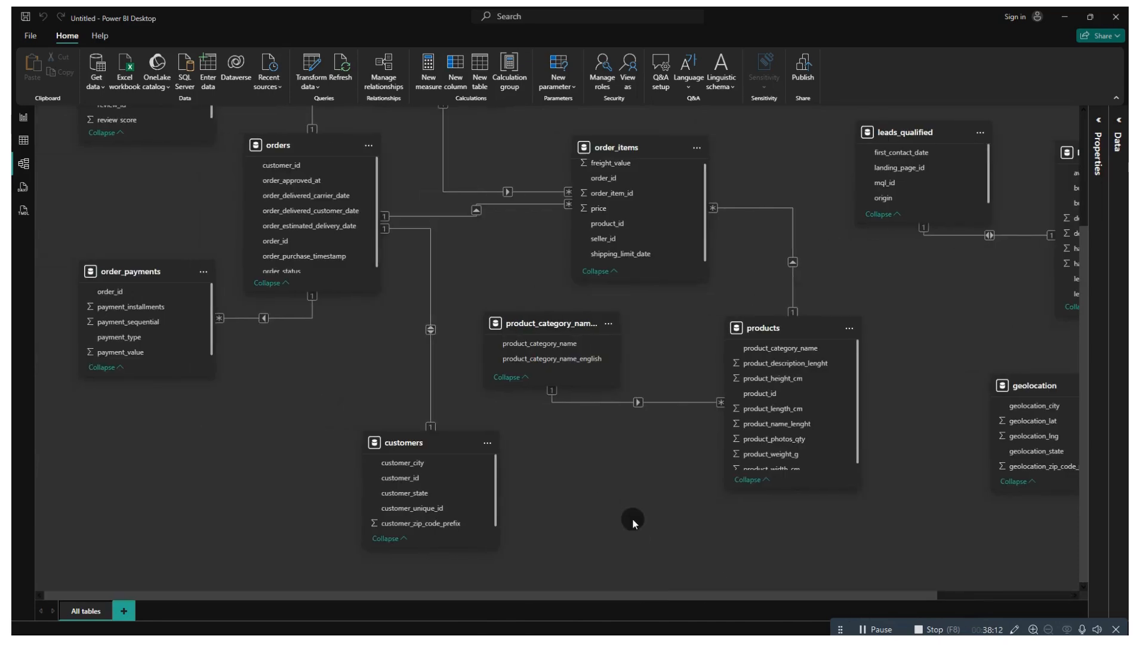
pyautogui.scroll(3, 633, 518)
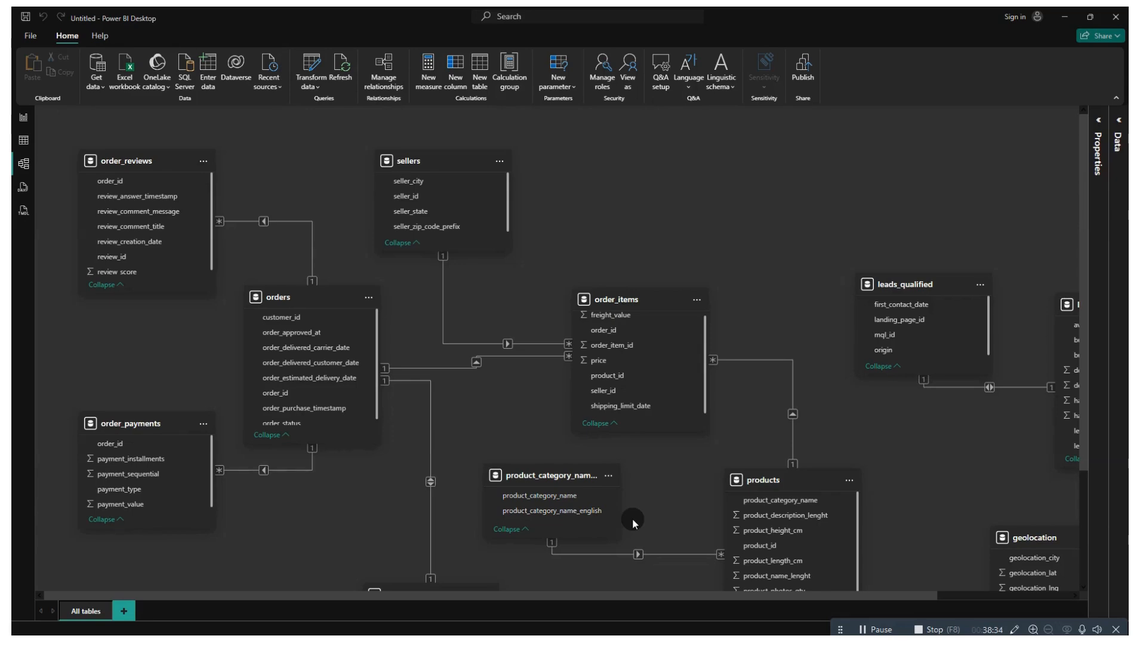
pyautogui.scroll(-2, 544, 478)
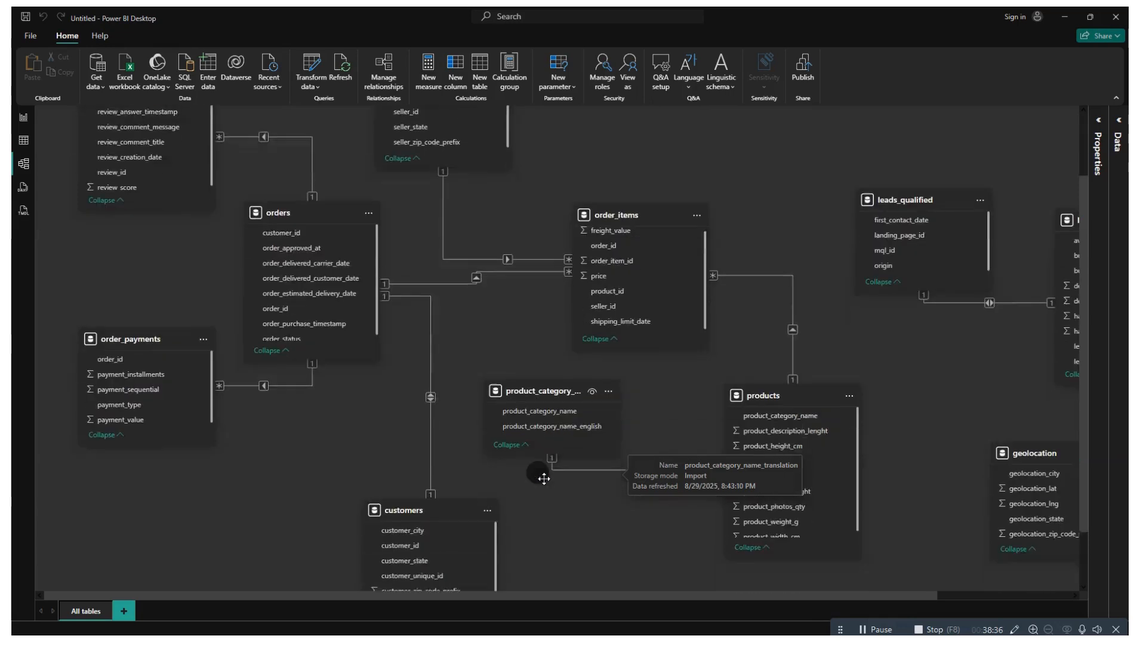
pyautogui.scroll(-1, 544, 478)
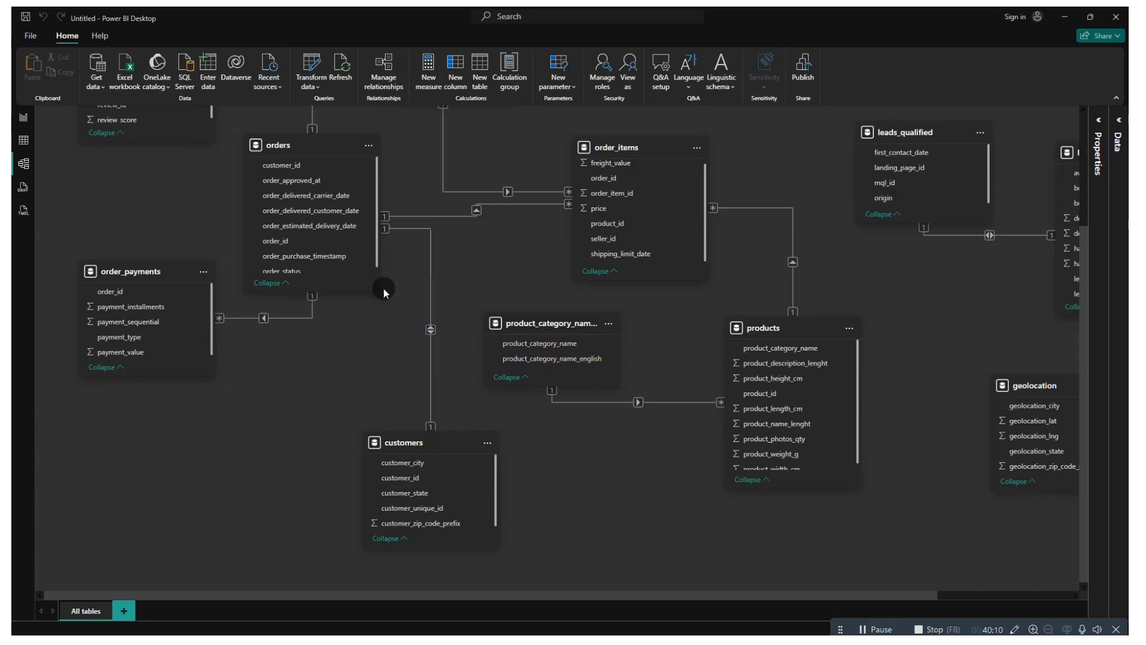
pyautogui.scroll(1, 377, 290)
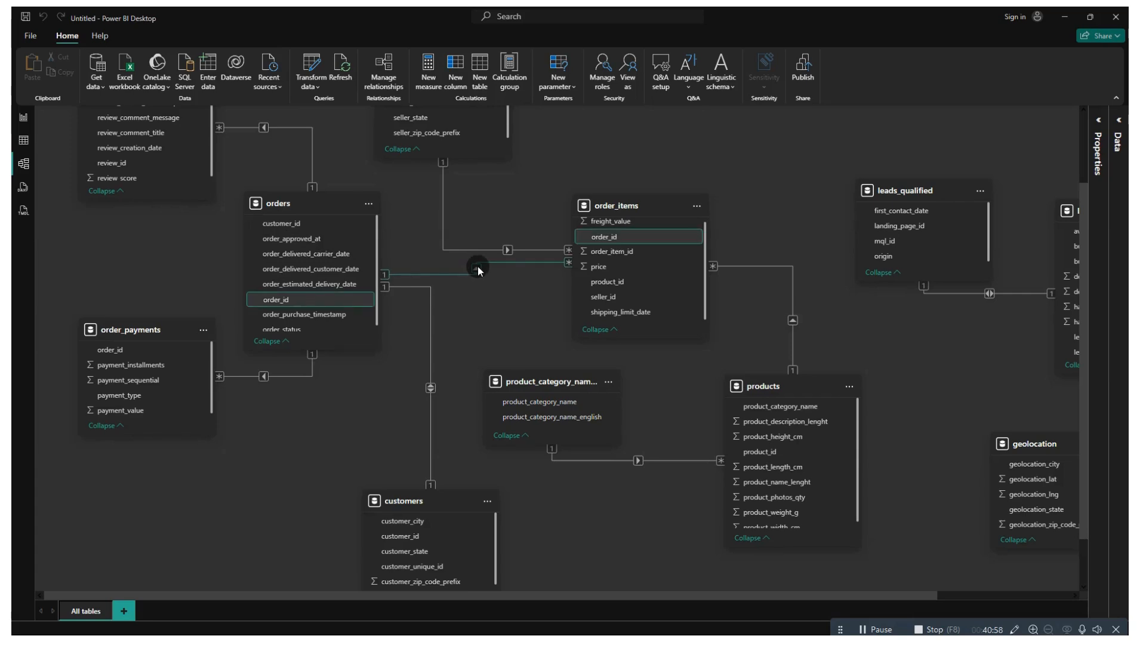
# - Examine the seller_id link between sellers and order_items, and check the customers, leads_closed and geolocation tables in the diagram
pyautogui.scroll(3, 477, 266)
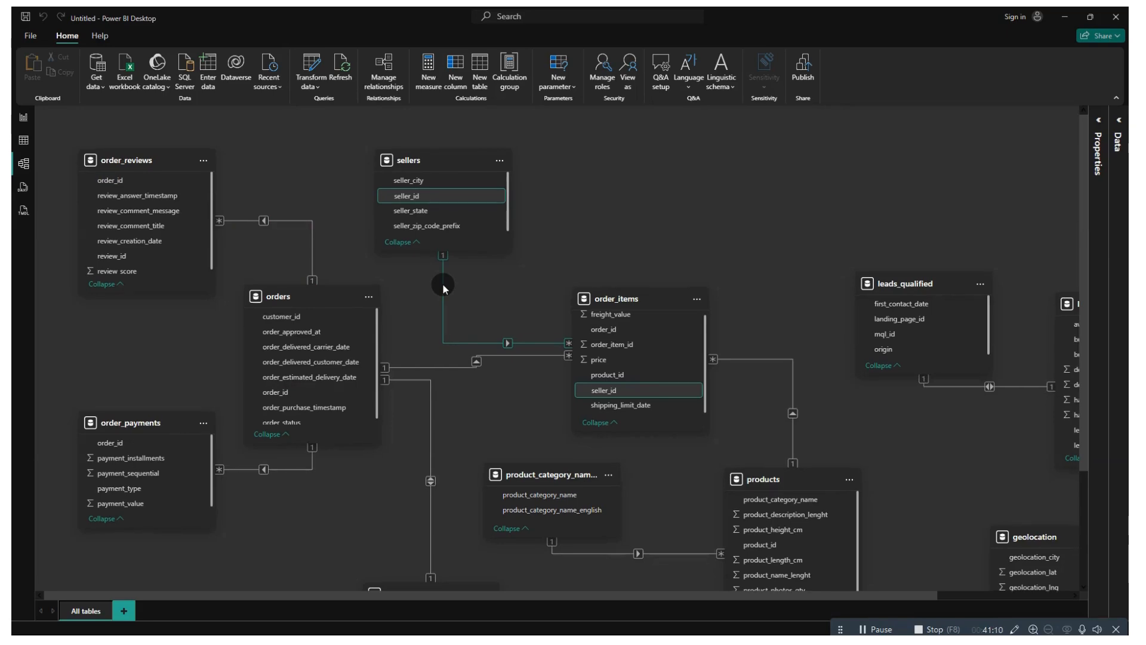
pyautogui.scroll(-3, 443, 288)
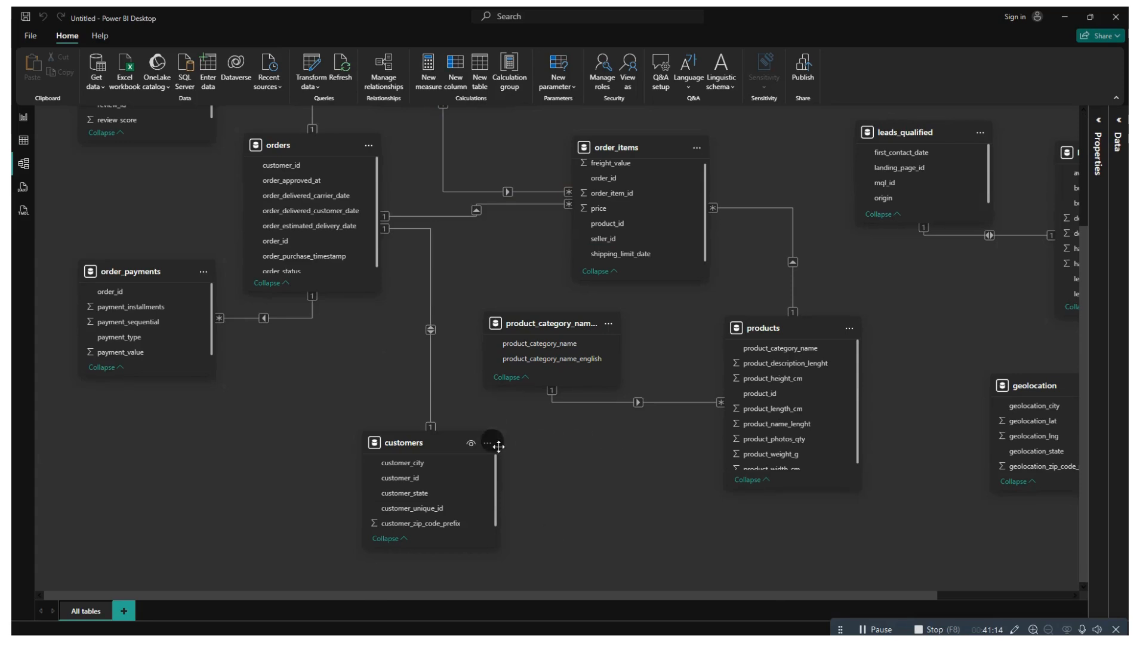
pyautogui.moveTo(557, 598); pyautogui.dragTo(744, 601)
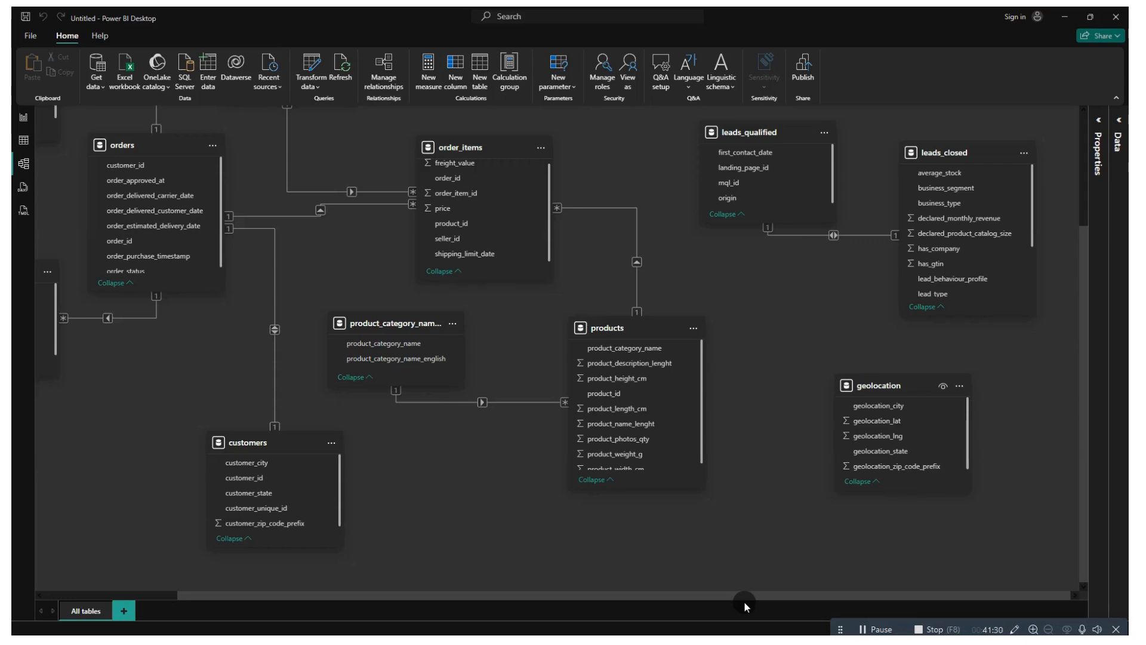
pyautogui.moveTo(744, 600); pyautogui.dragTo(525, 616)
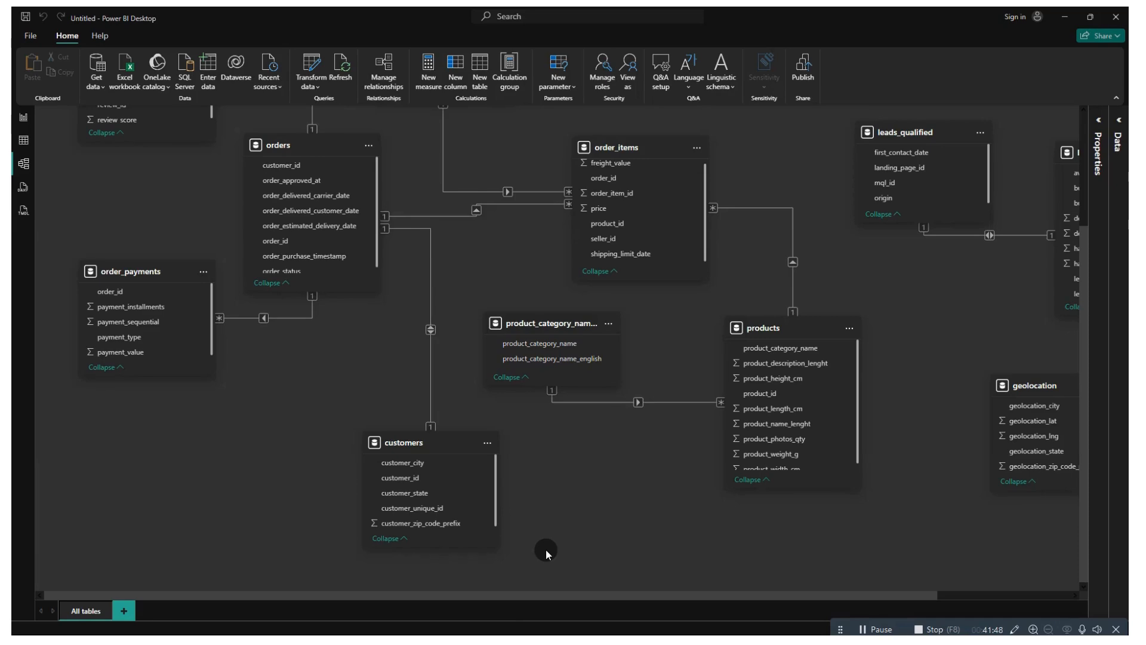
pyautogui.scroll(4, 545, 549)
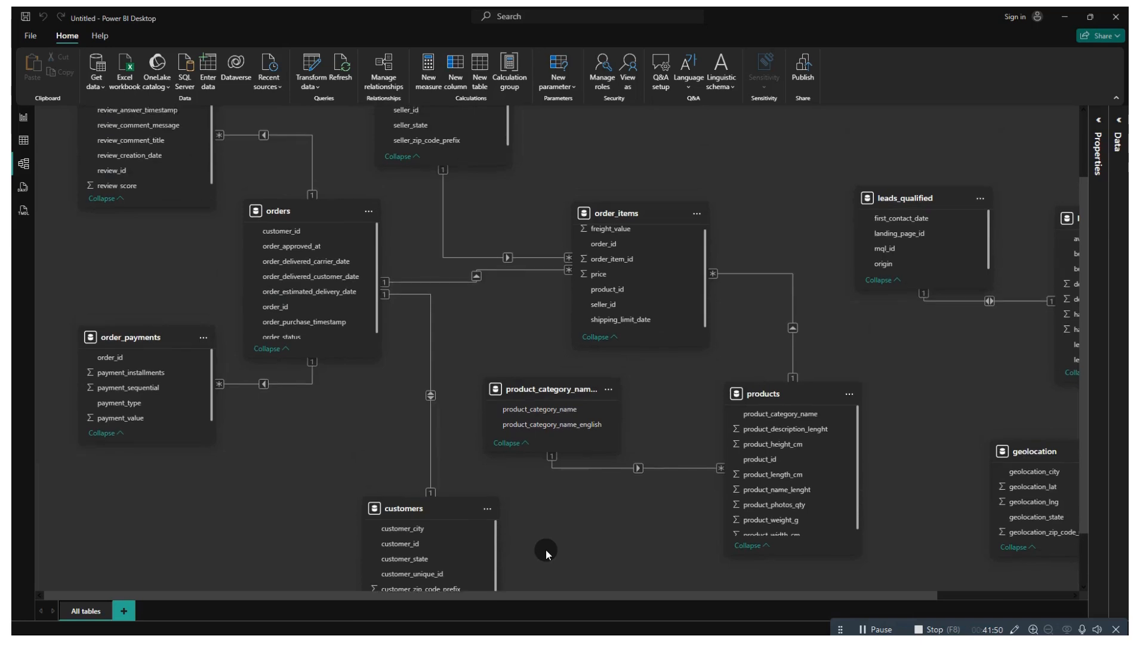
pyautogui.scroll(-2, 546, 549)
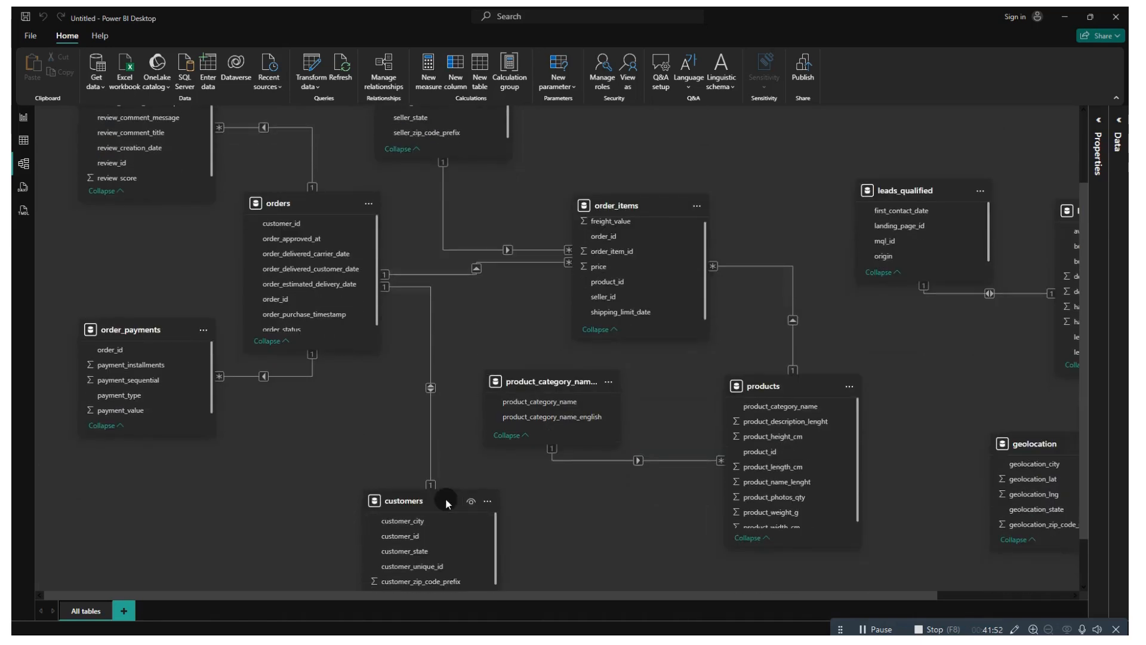
# - Move customers closer beneath orders, shift order_items up towards sellers, and raise products nearer to order_items
pyautogui.moveTo(406, 456); pyautogui.dragTo(398, 442)
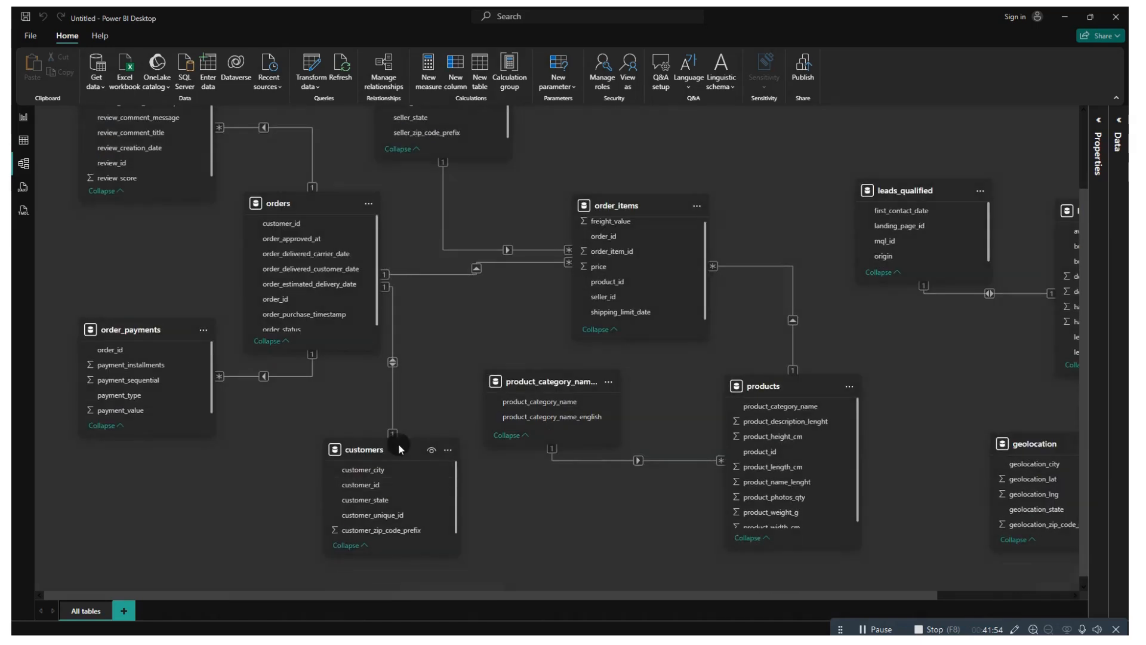
pyautogui.scroll(3, 588, 500)
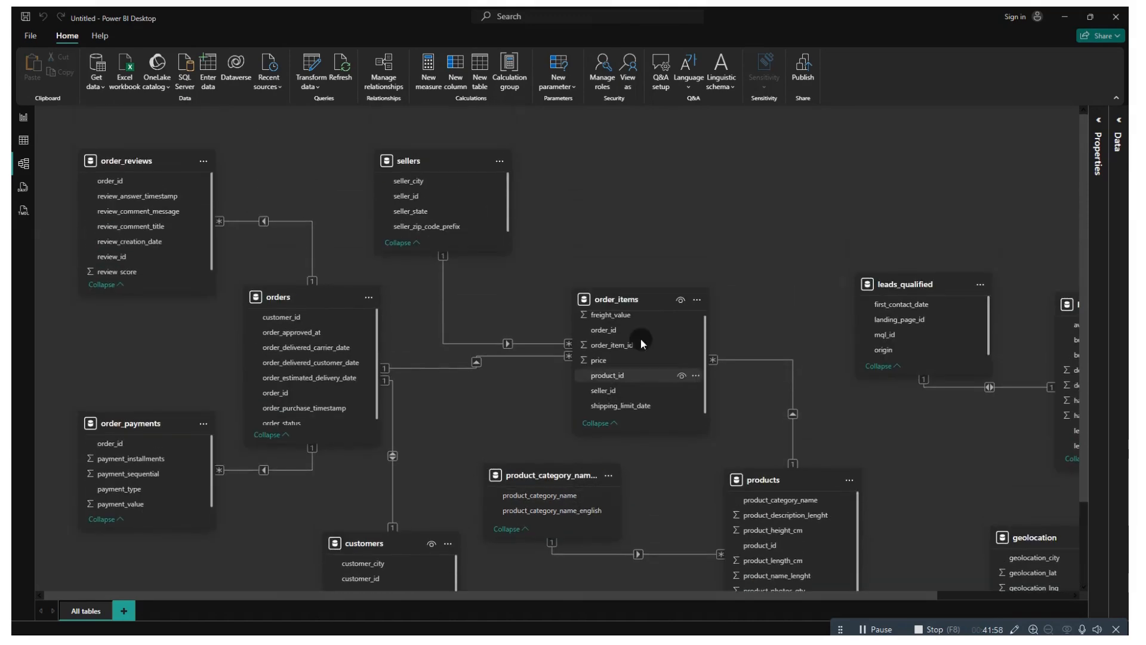
pyautogui.moveTo(649, 292); pyautogui.dragTo(618, 261)
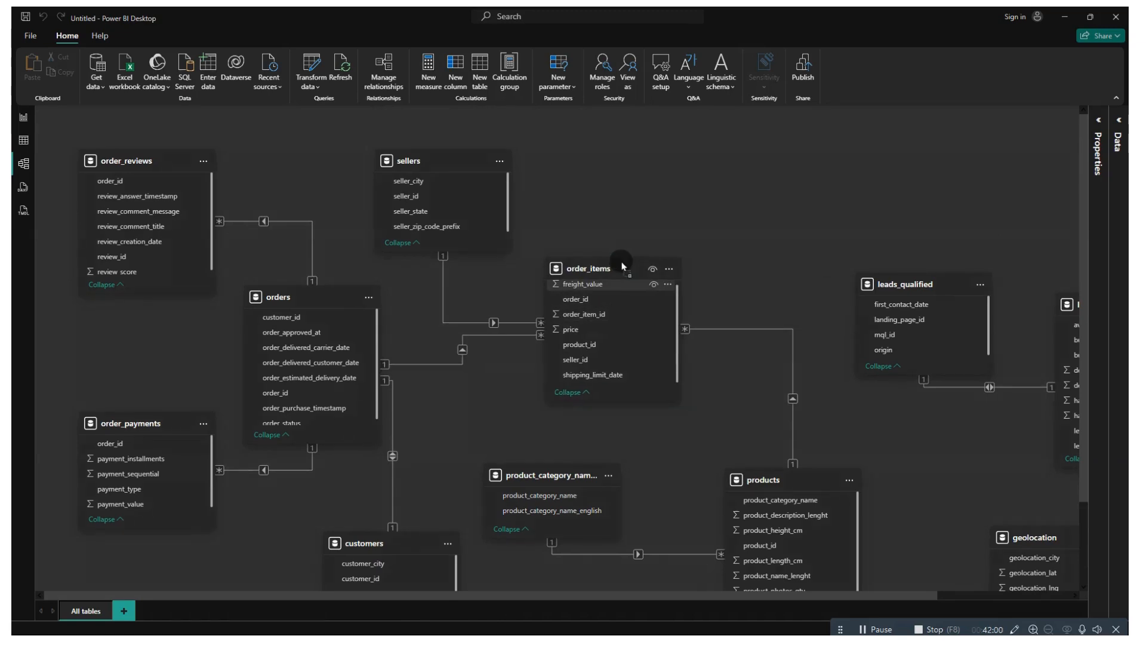
pyautogui.moveTo(776, 479); pyautogui.dragTo(763, 415)
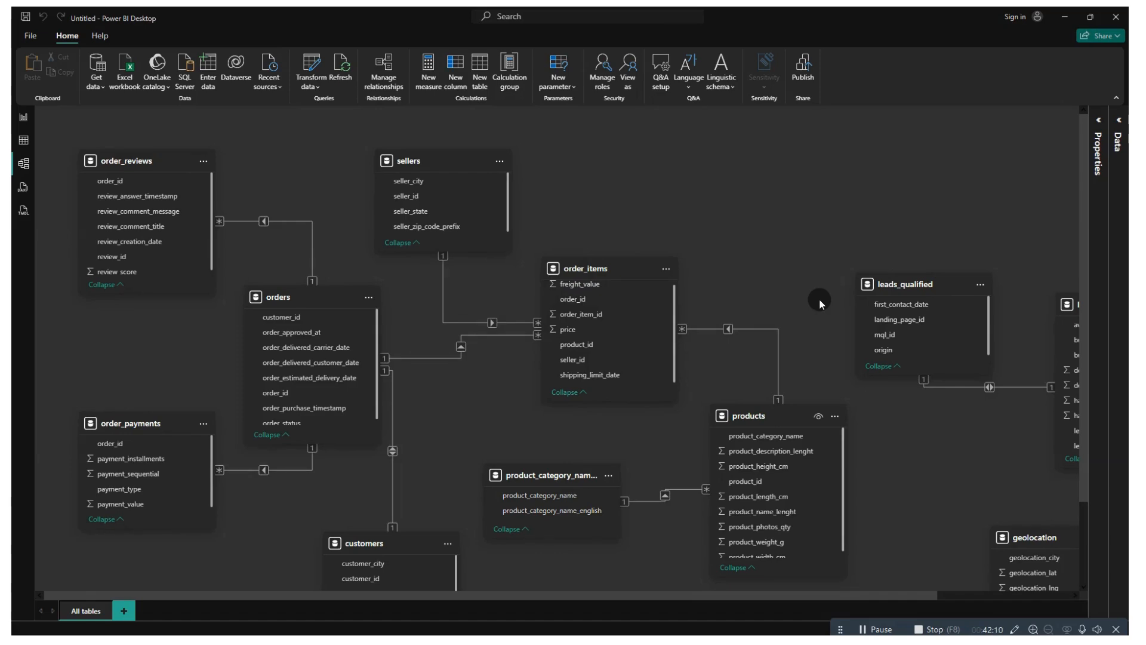
# - Examine the mql_id relationship between leads_qualified and leads_closed and the seller_id relationship between sellers and order_items
pyautogui.click(801, 596)
pyautogui.moveTo(801, 596); pyautogui.dragTo(714, 620)
pyautogui.moveTo(1083, 219); pyautogui.dragTo(1083, 236)
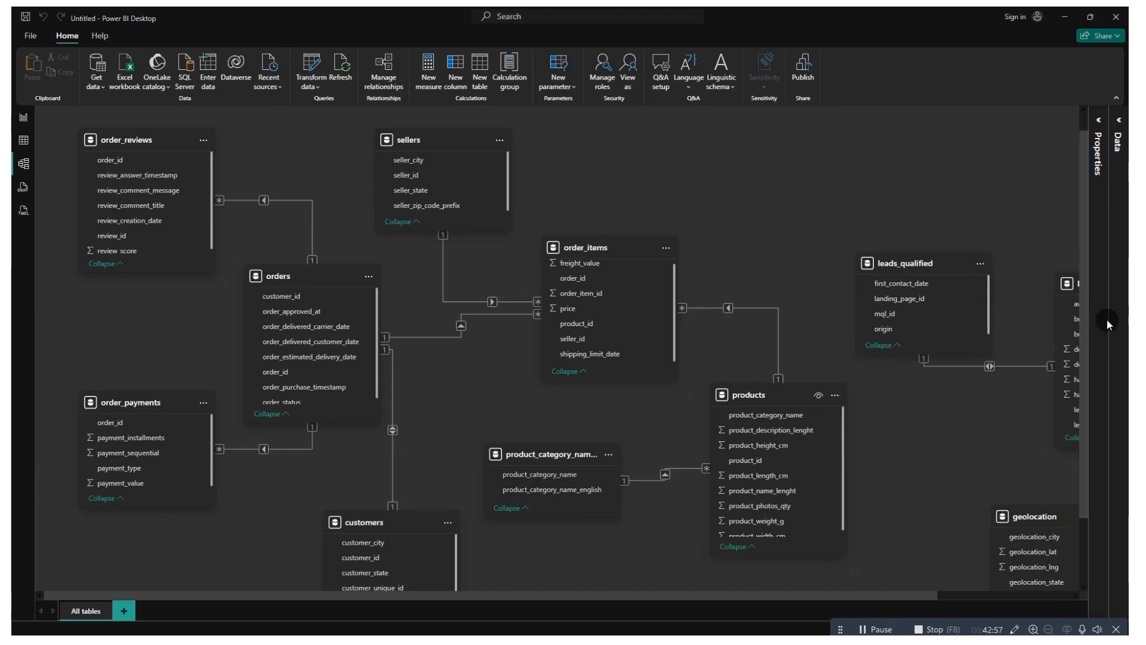
pyautogui.press('super')
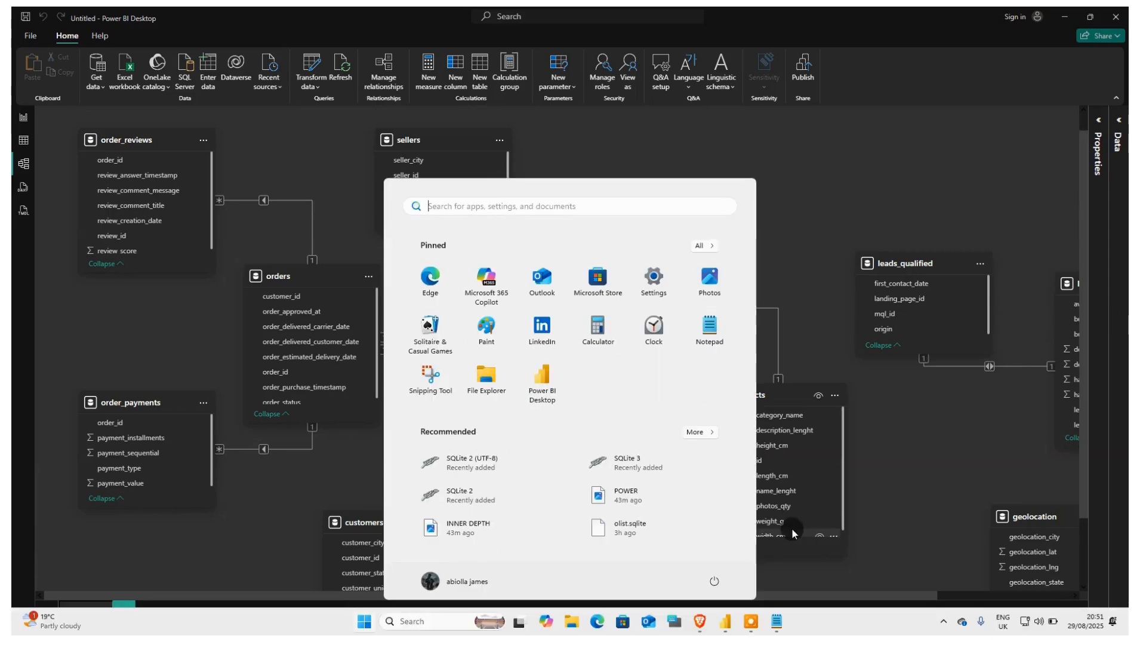
pyautogui.click(834, 330)
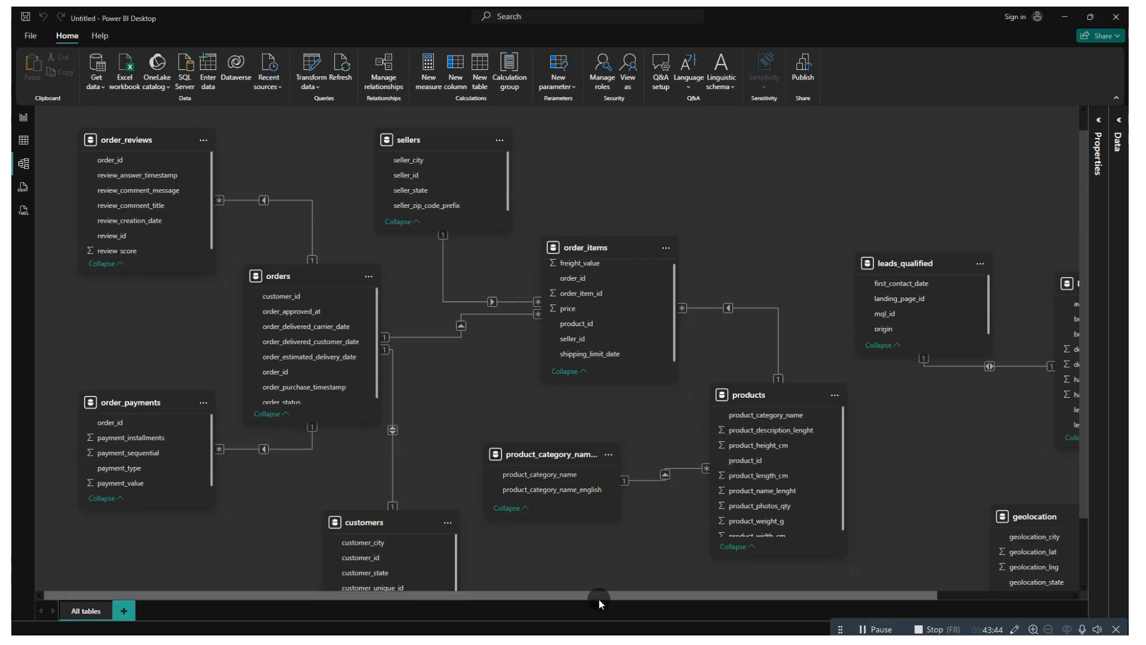
pyautogui.moveTo(675, 591); pyautogui.dragTo(776, 593)
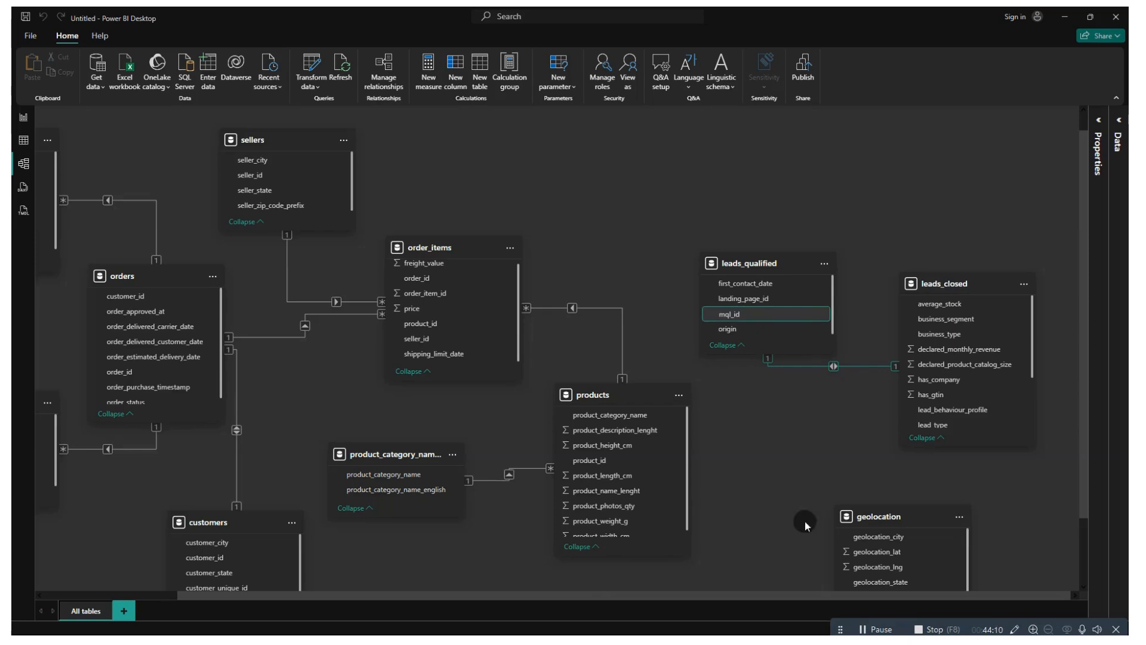
pyautogui.moveTo(787, 589); pyautogui.dragTo(550, 603)
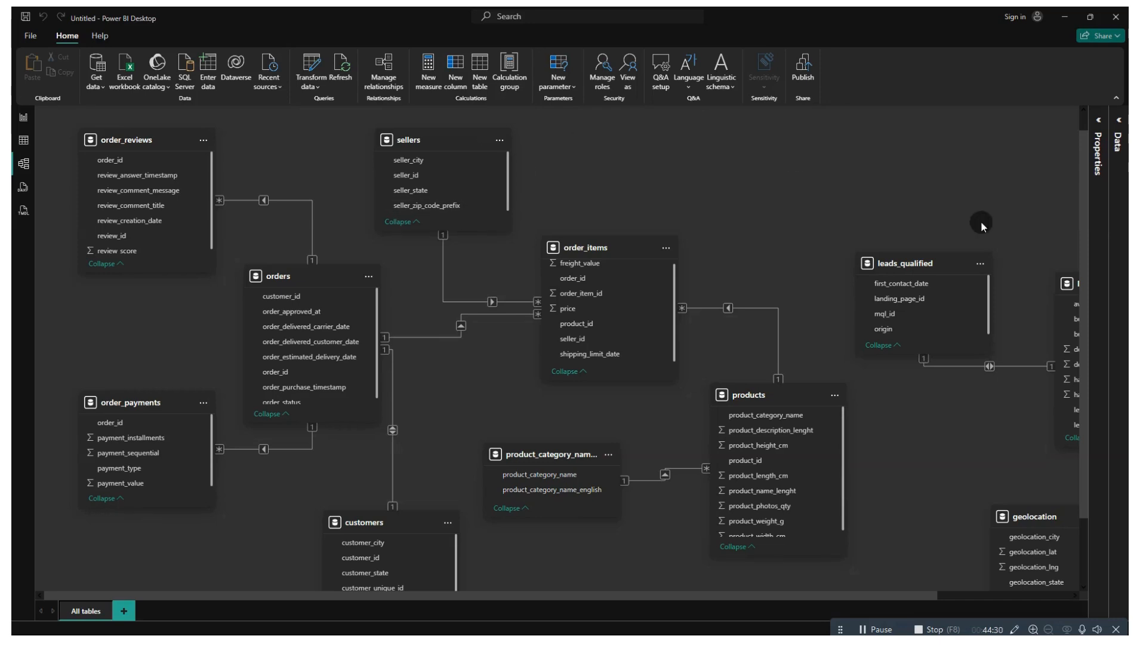
pyautogui.moveTo(1081, 268); pyautogui.dragTo(1090, 220)
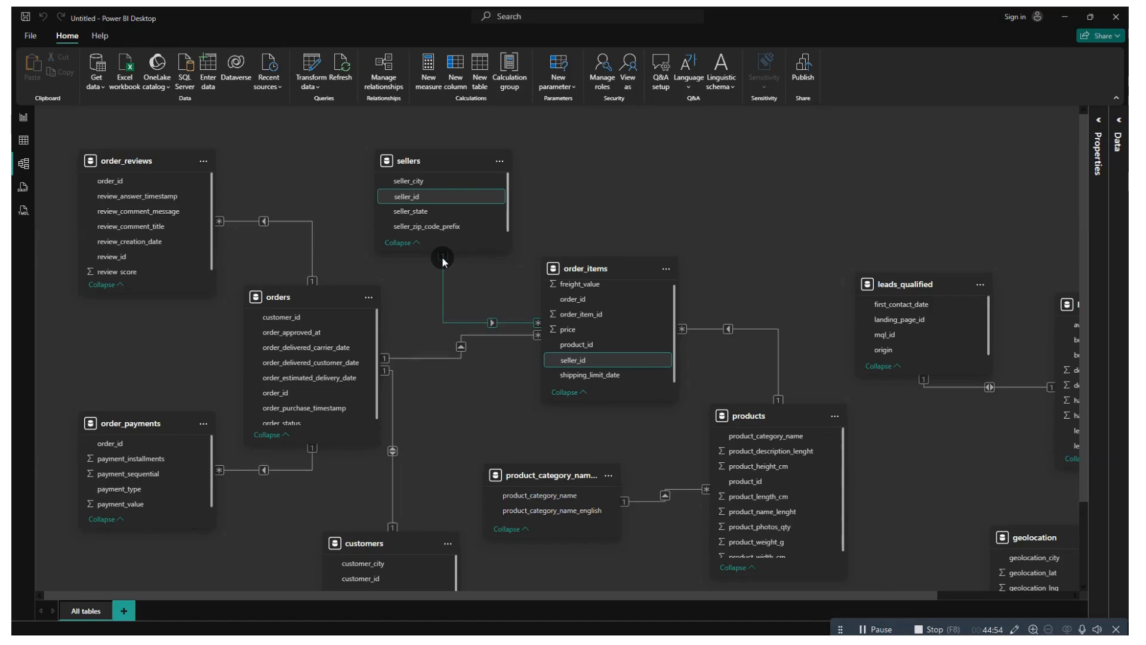
# - Switch to the Notepad notes, set the Directionality bullet apart with blank lines above and below, and add a colon after it
pyautogui.click(1067, 18)
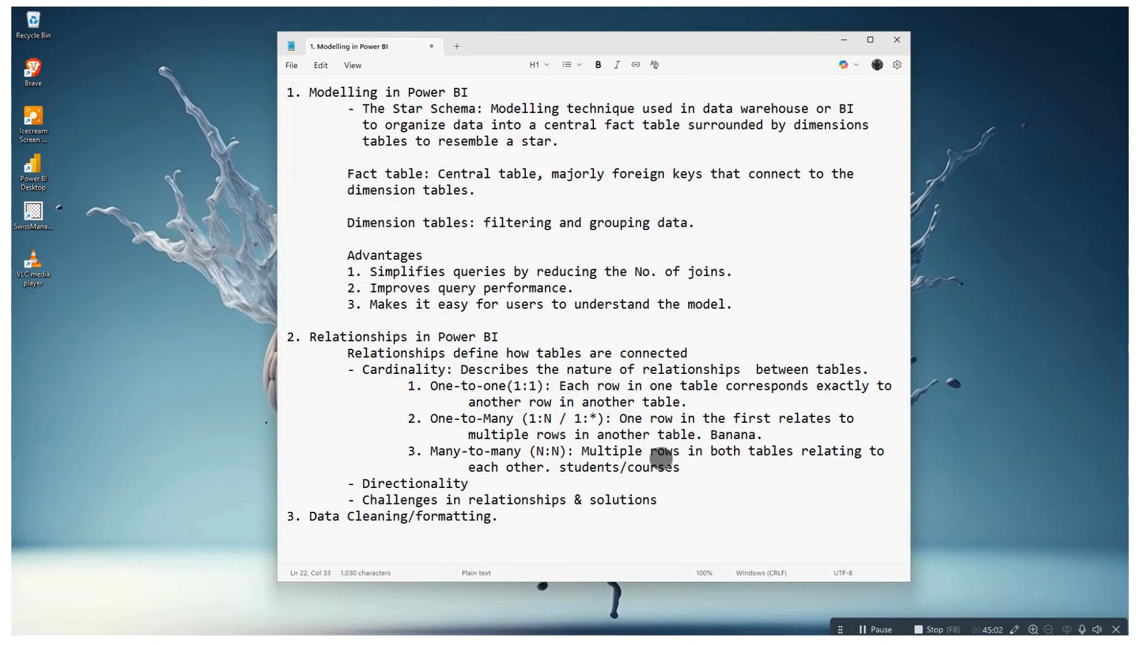
pyautogui.click(688, 465)
pyautogui.press('Return')
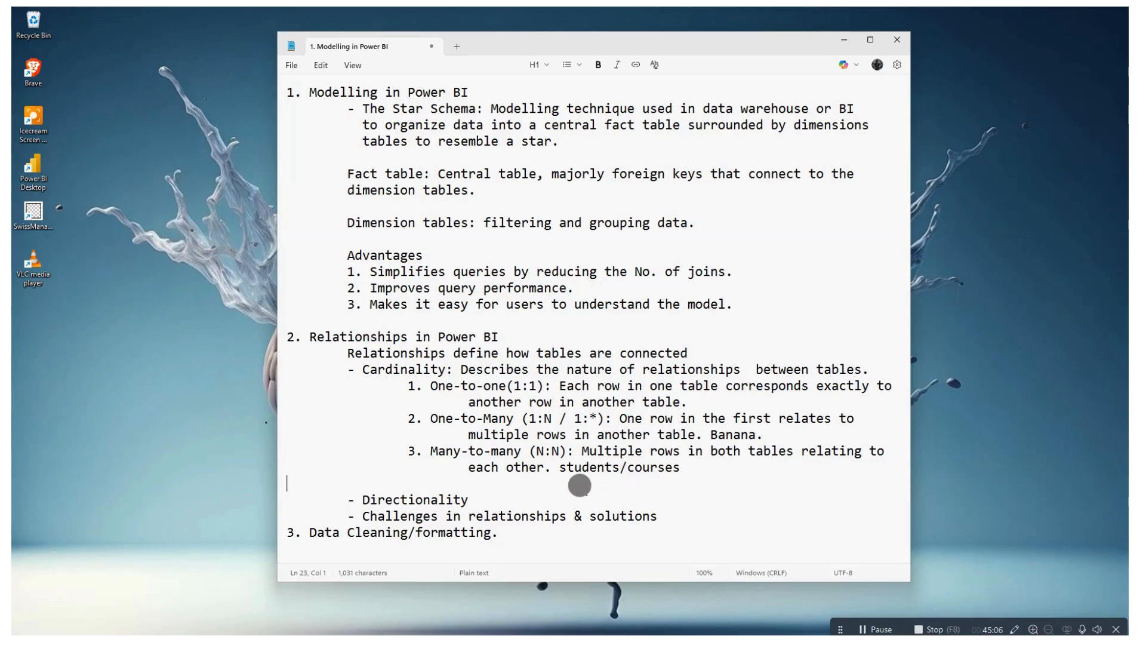
pyautogui.click(562, 494)
pyautogui.press('Return')
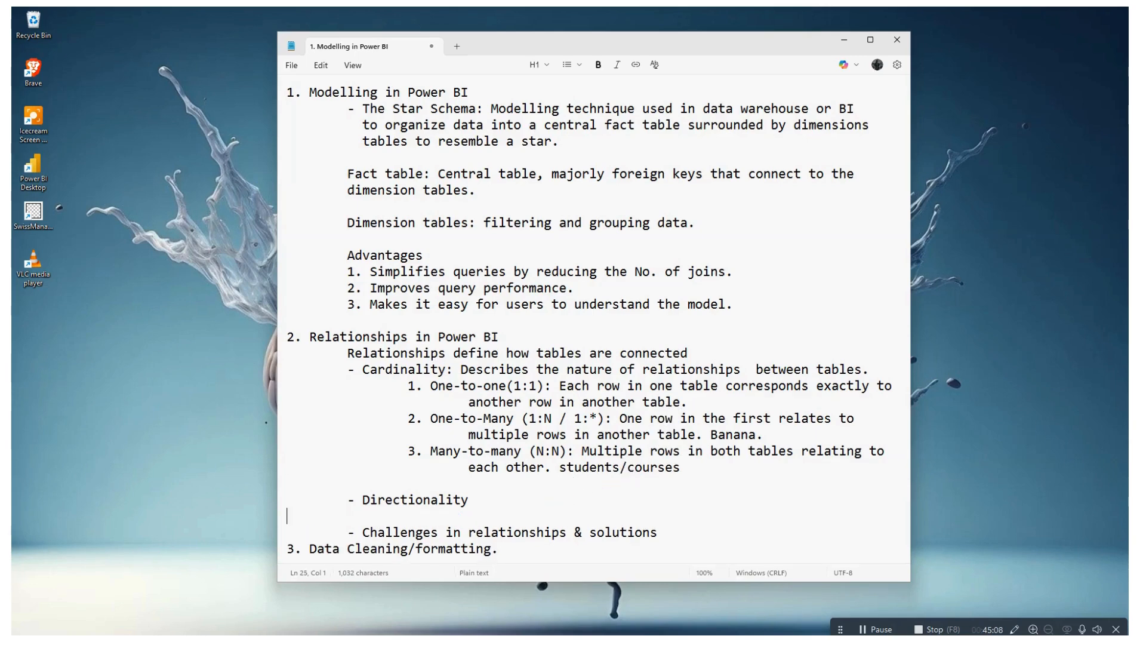
pyautogui.press('Up')
pyautogui.press('End')
pyautogui.write(':')
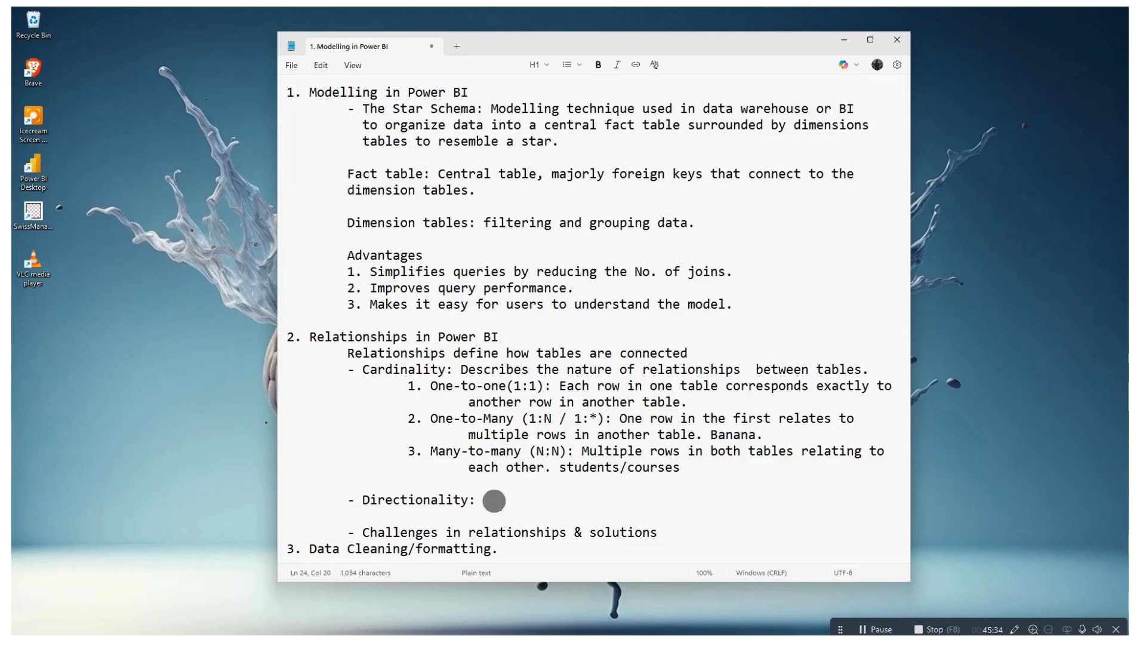
# - Define Directionality as "Defines how filter/propagate/flow between related tables"
pyautogui.write('Defines how ')
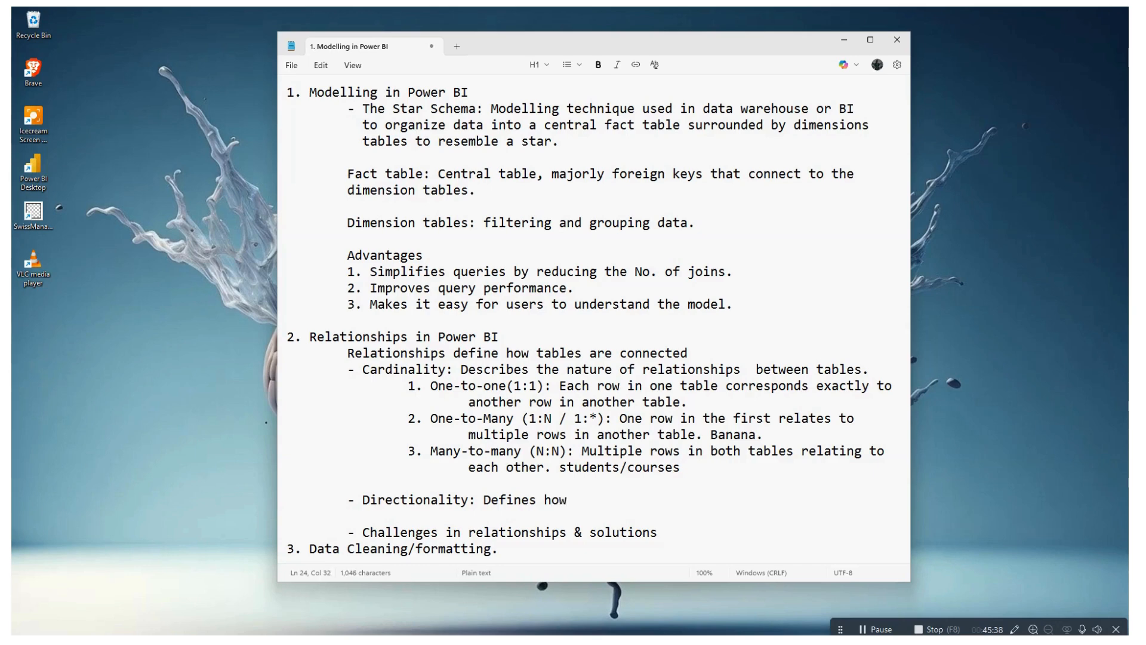
pyautogui.write('filter')
pyautogui.press('BackSpace')
pyautogui.write('/propagate ')
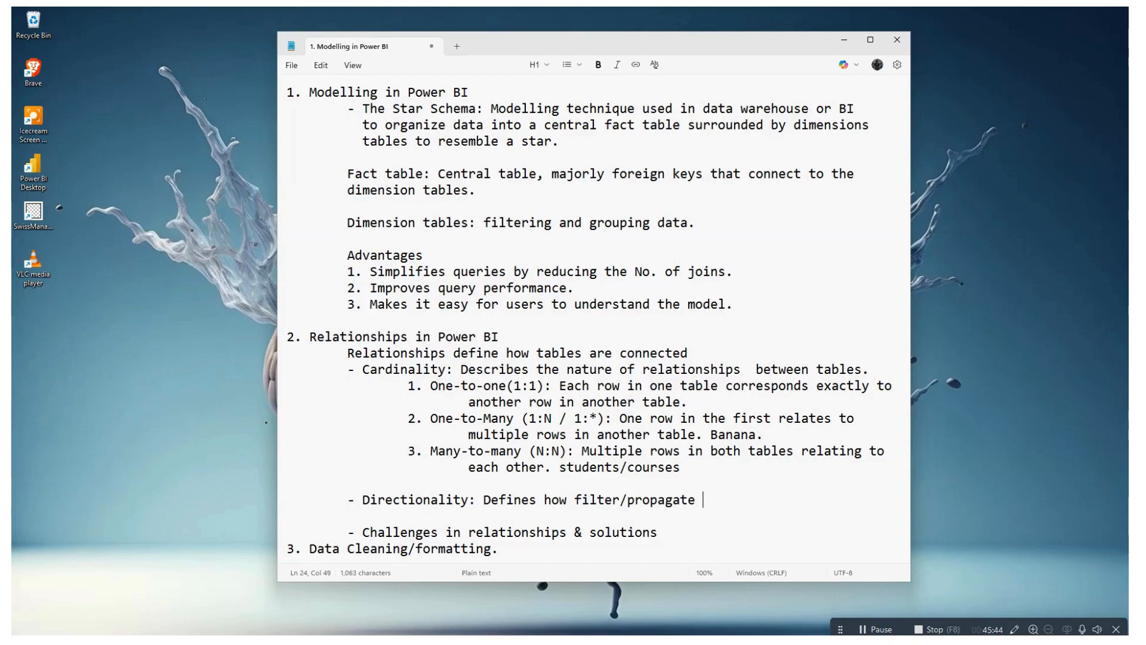
pyautogui.write('/flow be')
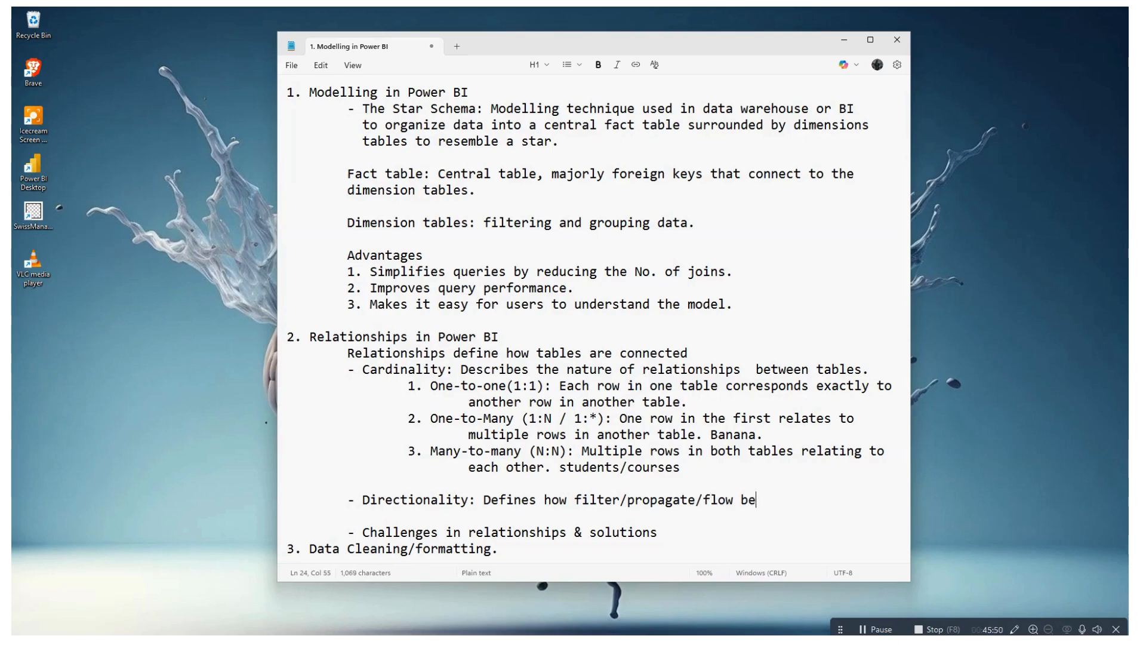
pyautogui.write('tween reala')
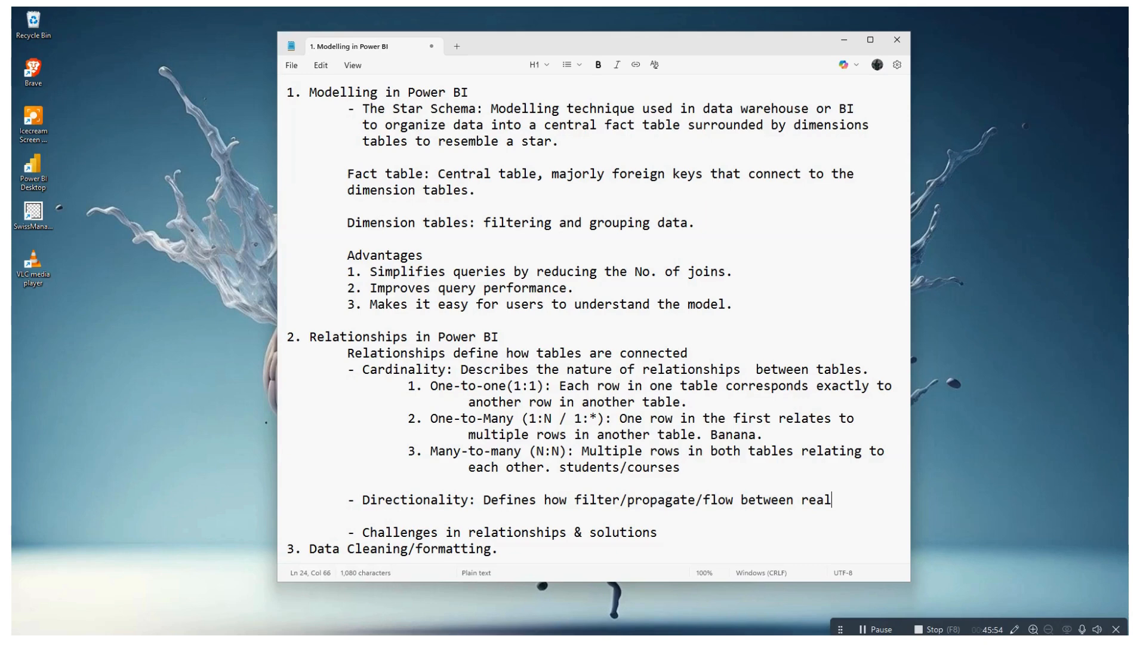
pyautogui.press('BackSpace')
pyautogui.press('BackSpace')
pyautogui.press('BackSpace')
pyautogui.write('lated tables')
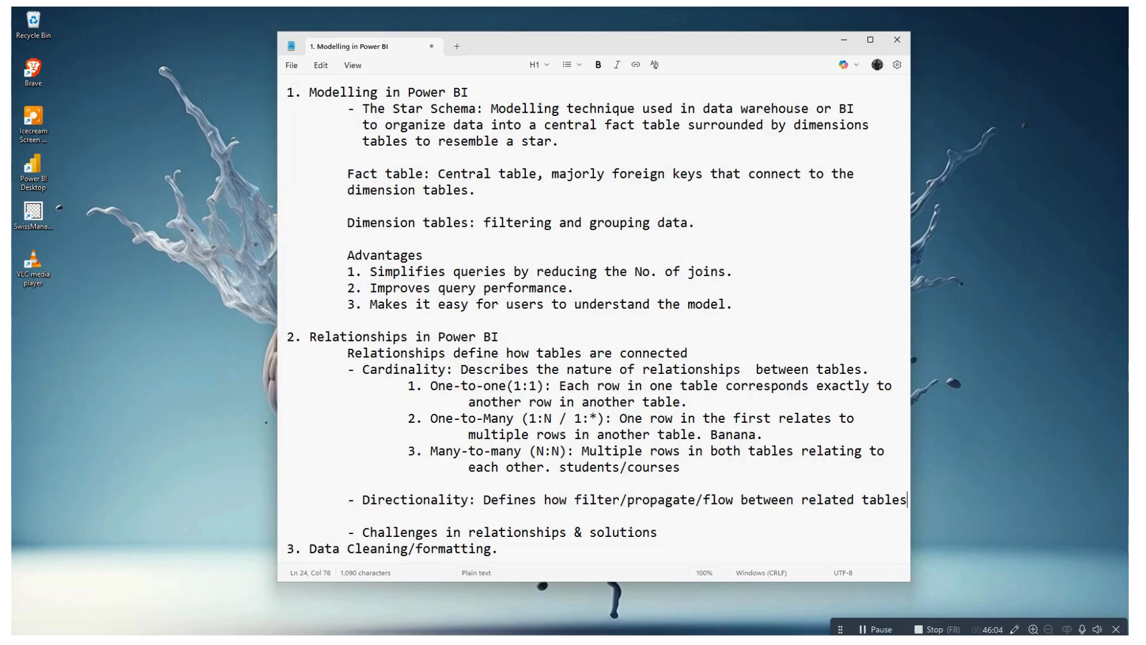
# - Indent the wrapped word "tables" so that it lines up beneath the Directionality definition
pyautogui.press('Return')
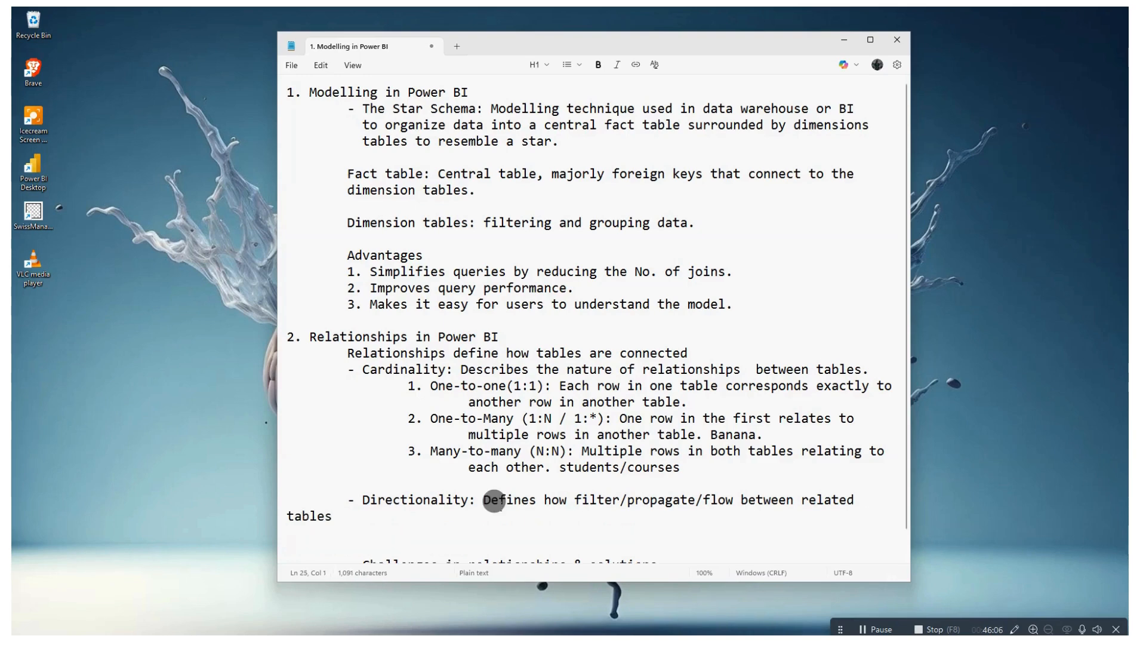
pyautogui.press('BackSpace')
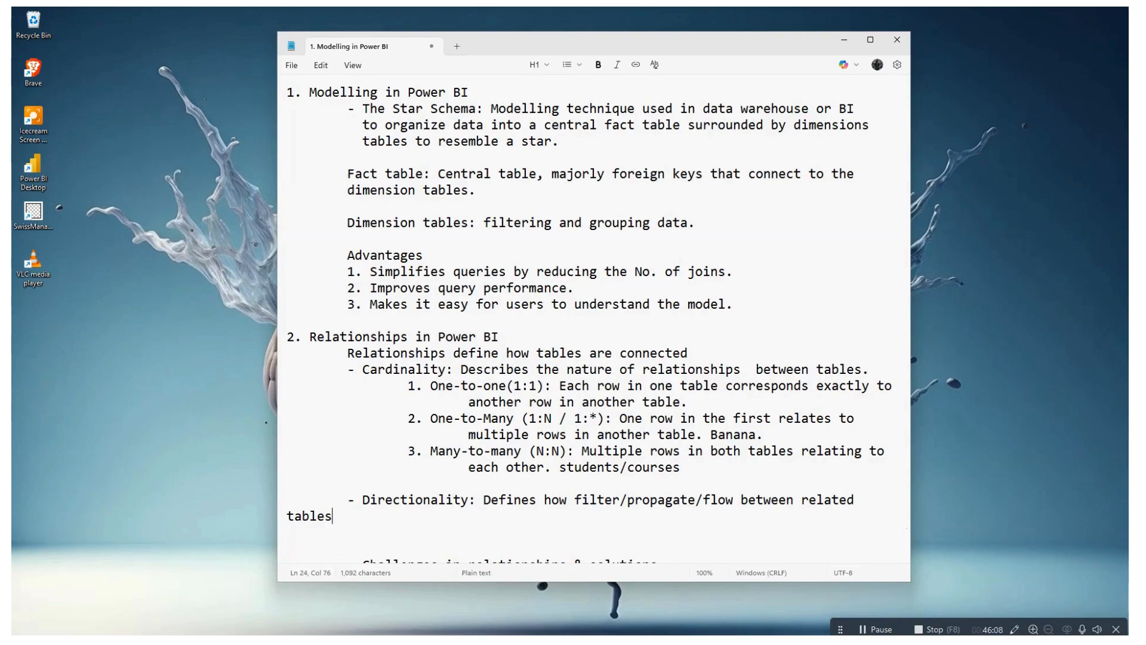
pyautogui.press('Tab')
pyautogui.press('Tab')
pyautogui.press('Tab')
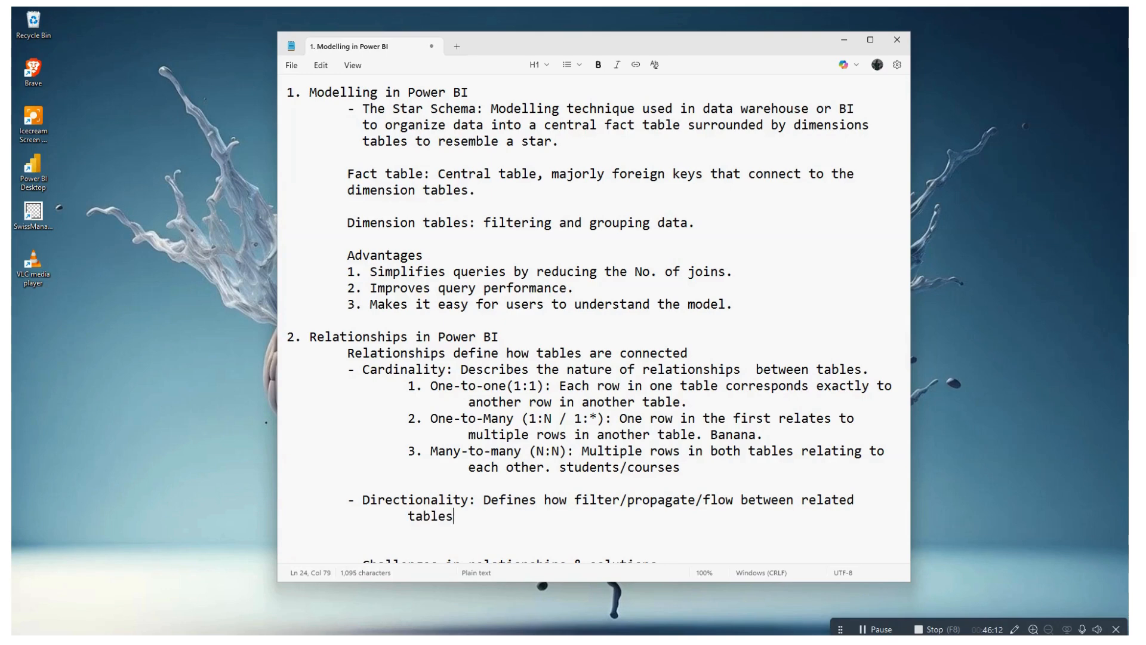
# - Add a "Types:" line below the Directionality definition and begin an indented numbered list with "1." under it
pyautogui.press('Return')
pyautogui.press('Tab')
pyautogui.write('Typ')
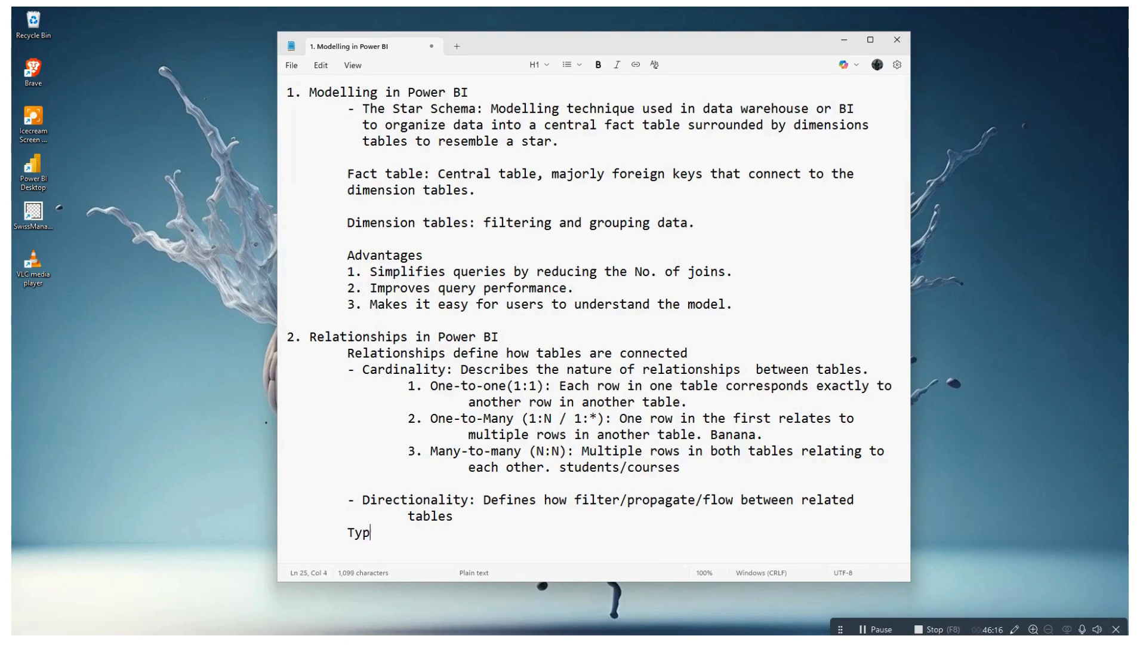
pyautogui.write('es:')
pyautogui.press('Tab')
pyautogui.press('Tab')
pyautogui.write('1.')
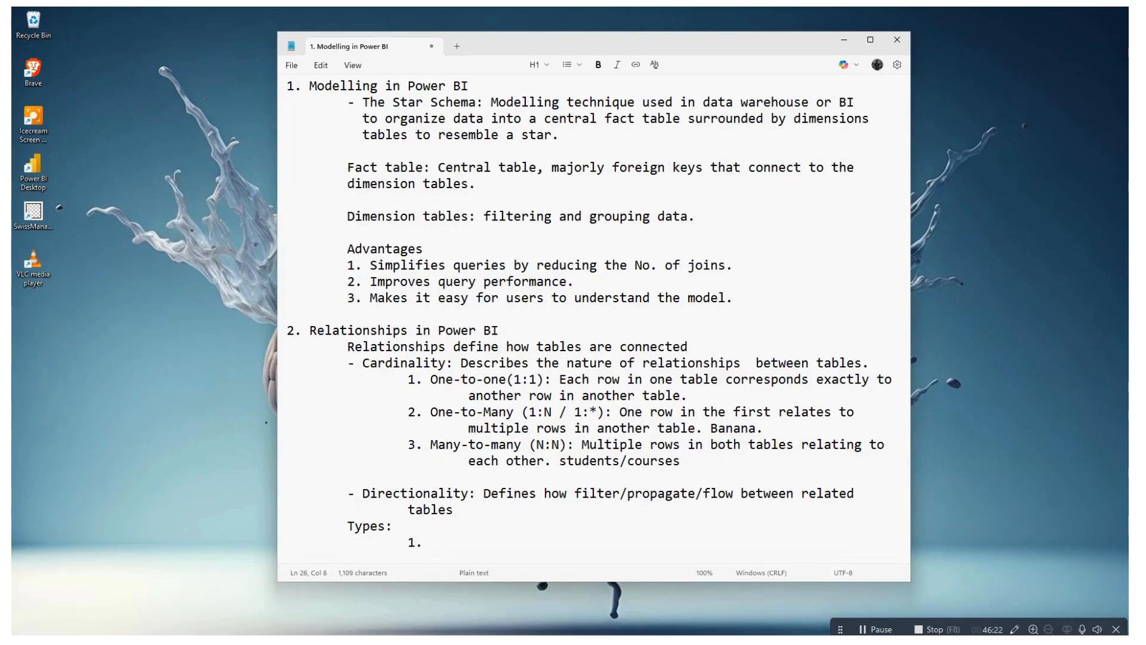
# - Write the first direction type as "Single: From one side of the relationship to the other."
pyautogui.scroll(-1, 594, 317)
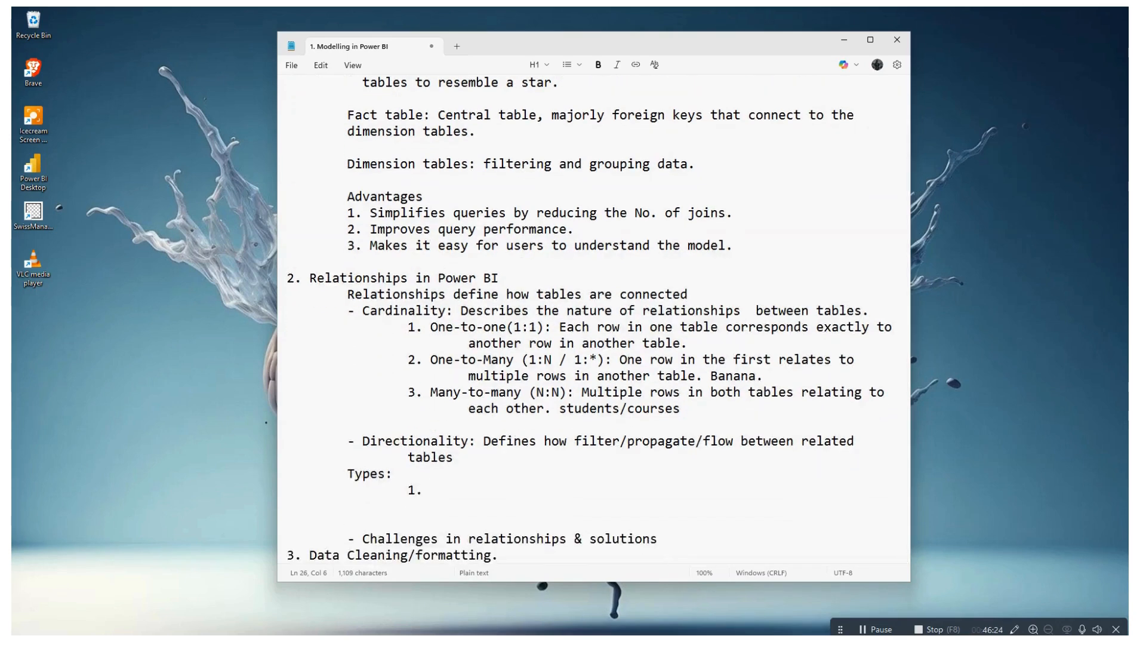
pyautogui.write('Single:')
pyautogui.write('From one ')
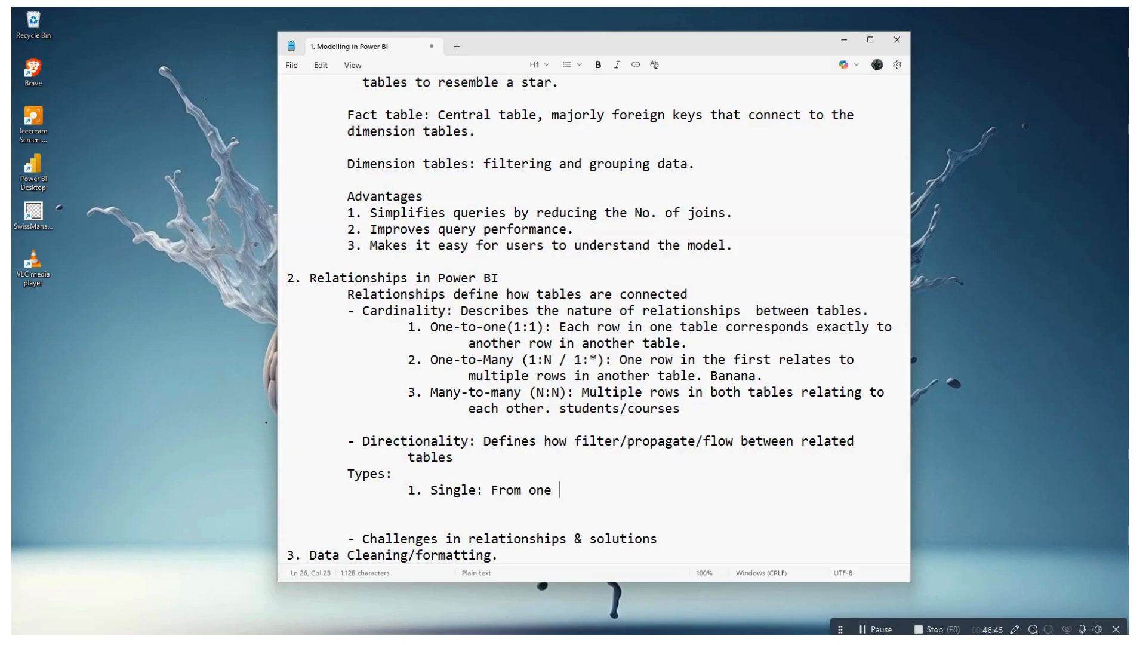
pyautogui.write('side of the rela')
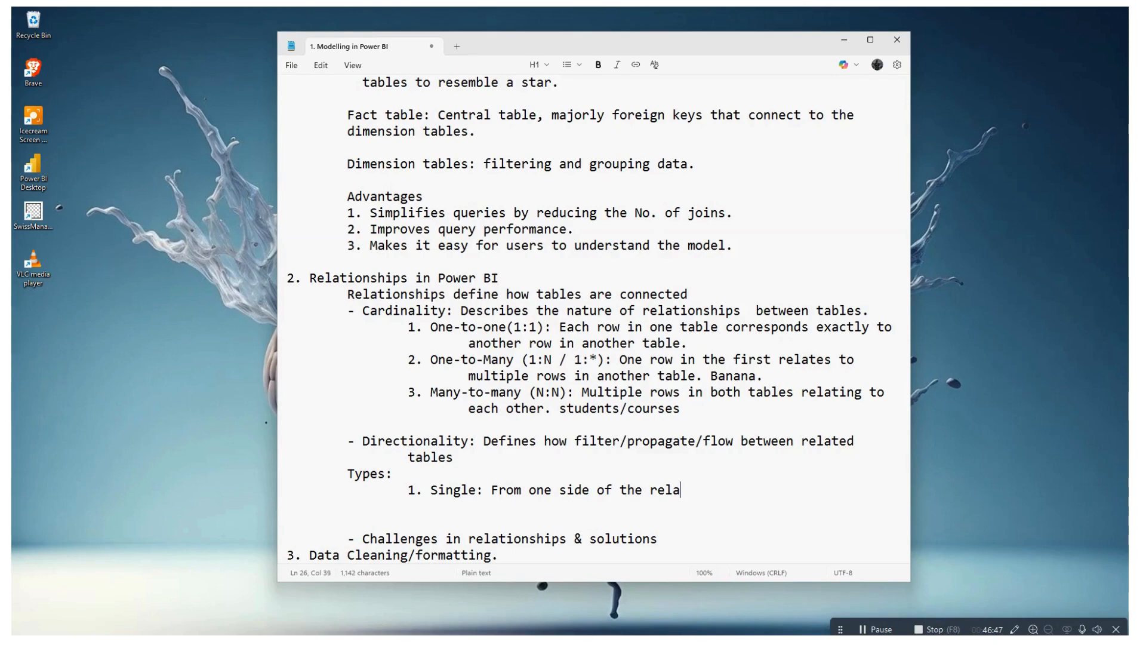
pyautogui.write('tionship to the other.')
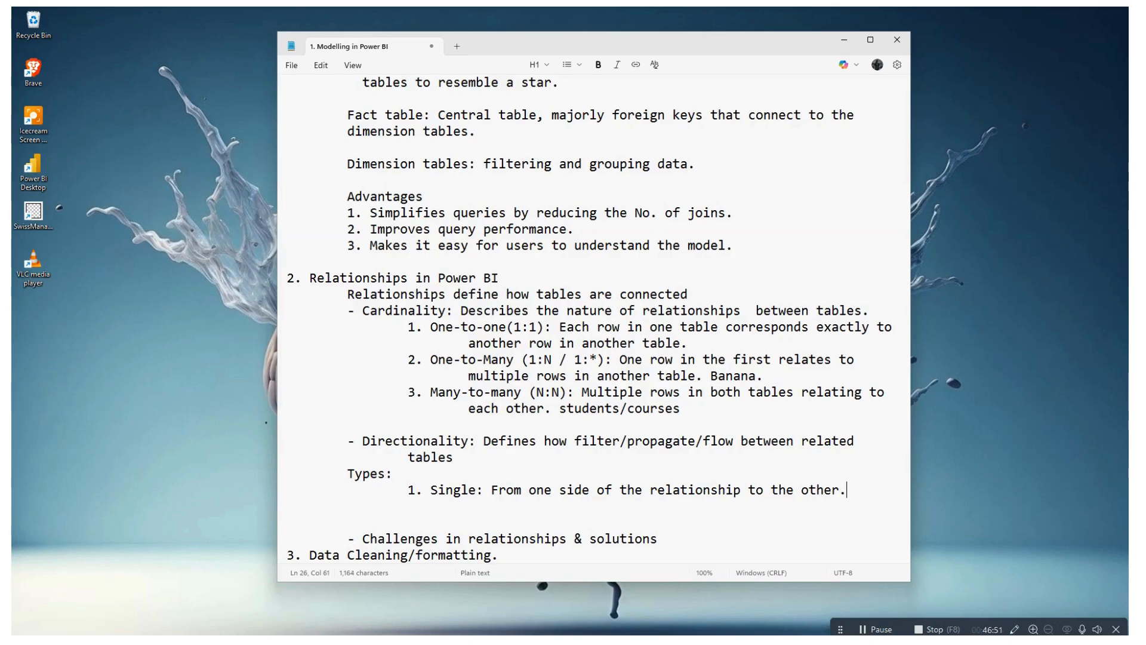
# - Add the second direction type on its own indented line as "2. Bidirectional: Filters flow in both directions."
pyautogui.press('Return')
pyautogui.press('Tab')
pyautogui.press('Tab')
pyautogui.write('2. ')
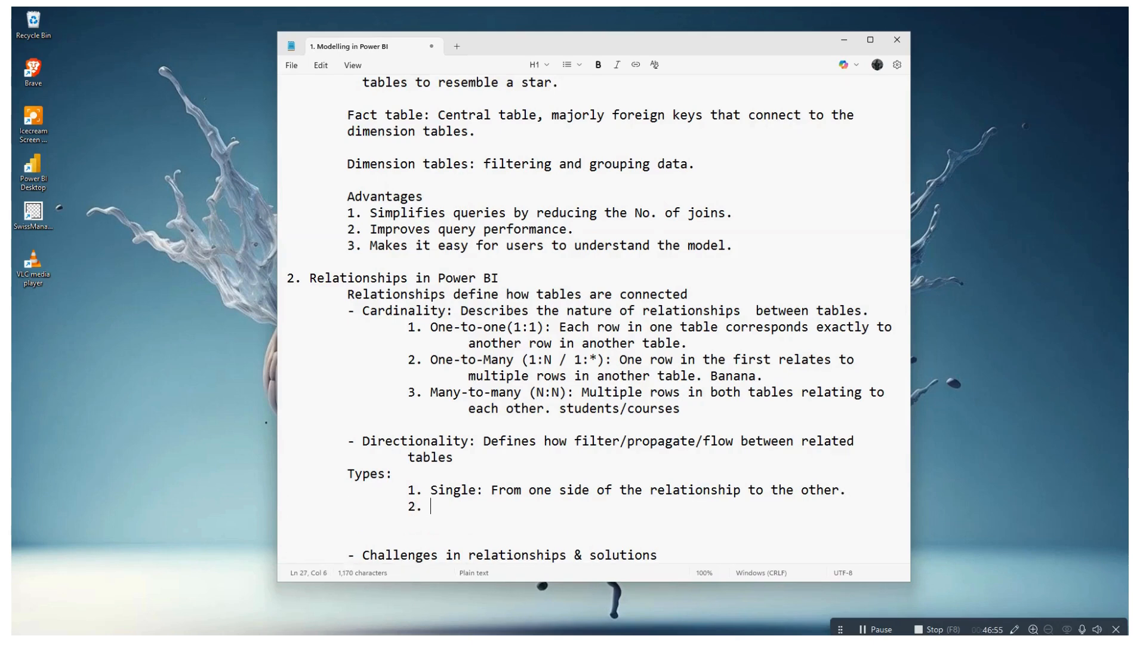
pyautogui.write('Bidire')
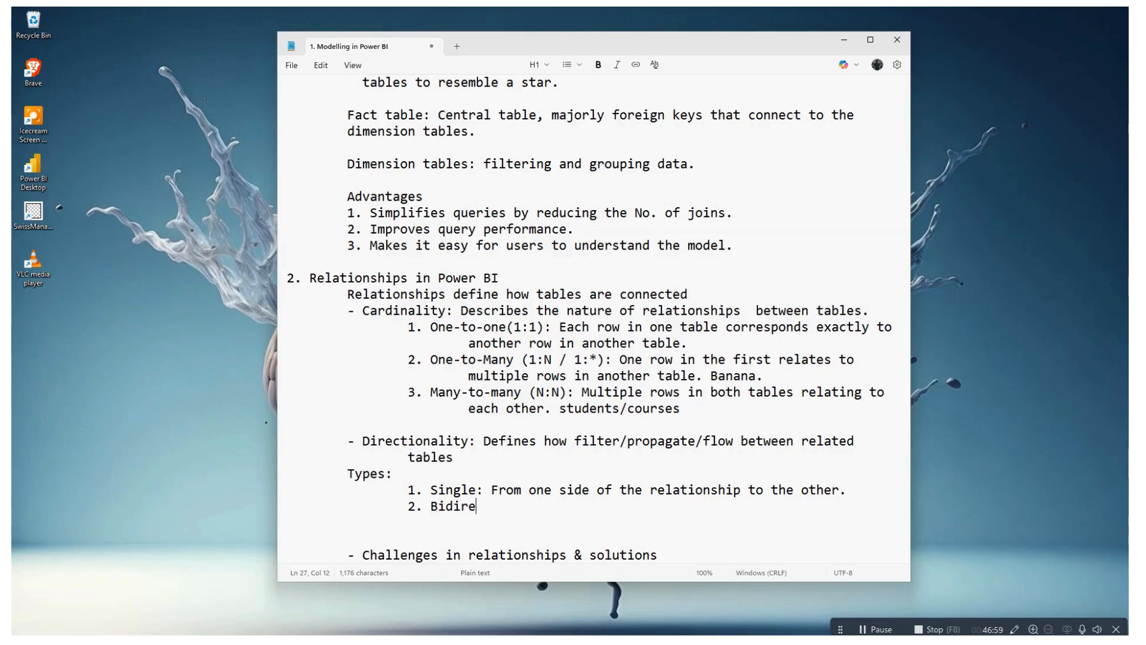
pyautogui.write('ctional:')
pyautogui.write('Filte')
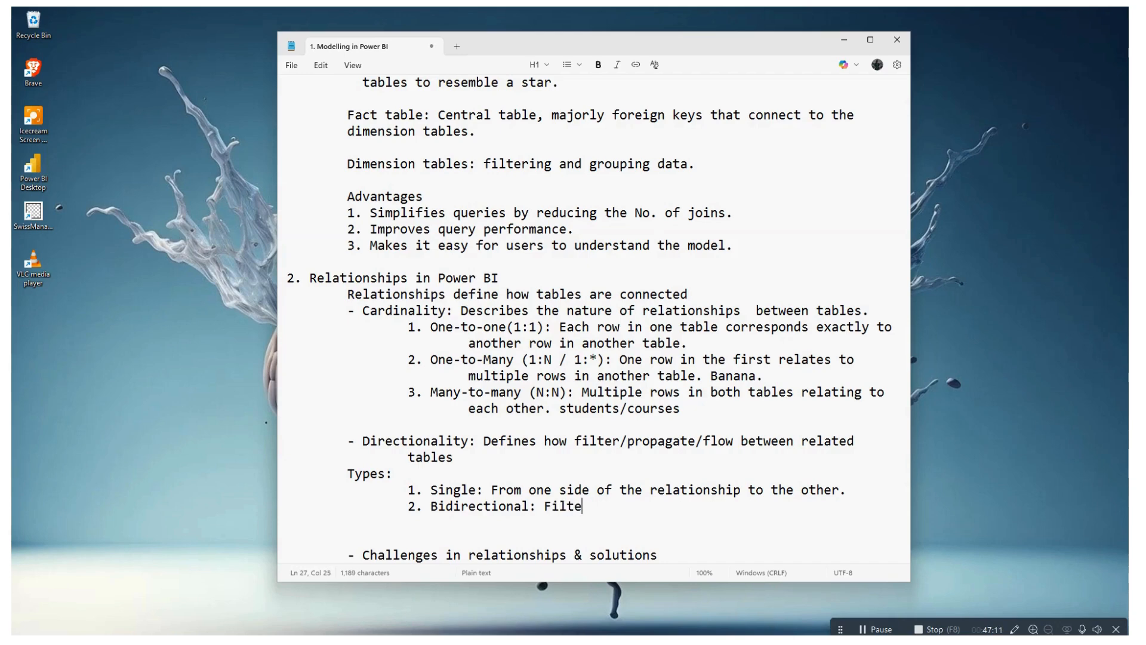
pyautogui.write('rs flow in both d')
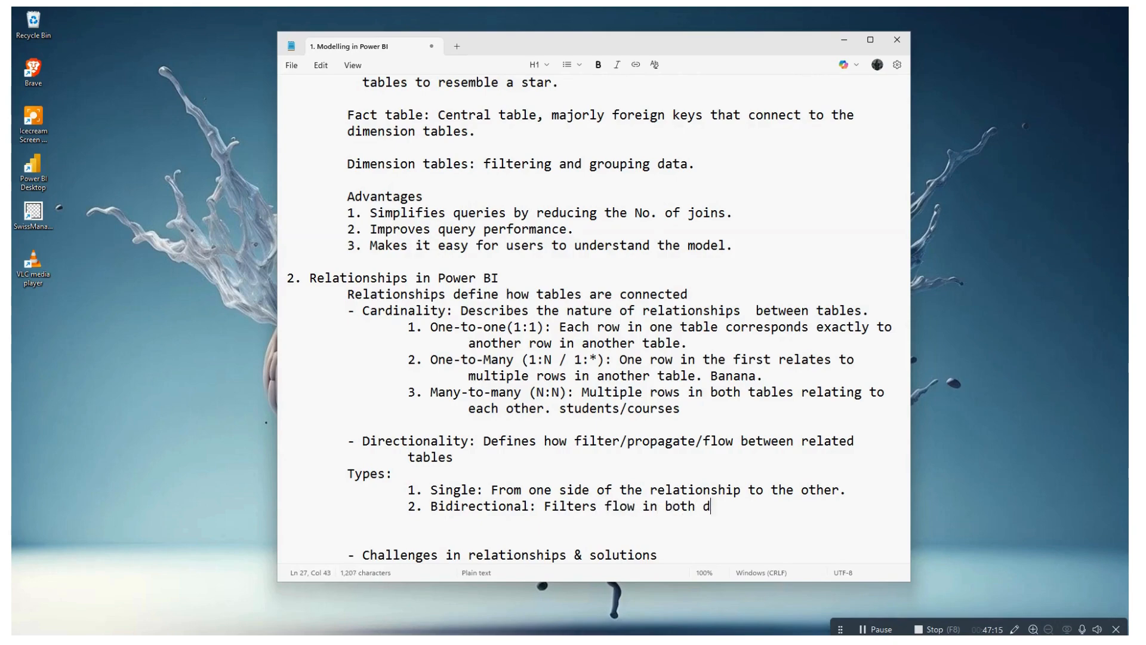
pyautogui.write('irections.')
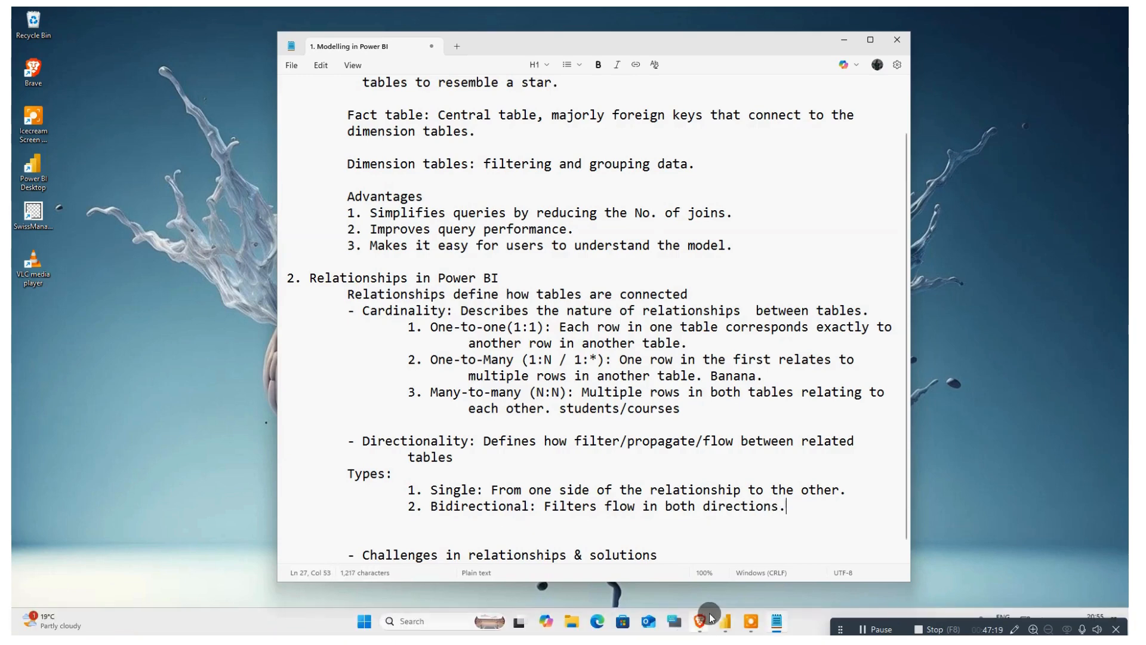
# - Switch to Power BI Desktop and examine the cardinality and filter direction of the relationships linking orders, order_items, customers and the surrounding tables
pyautogui.click(727, 623)
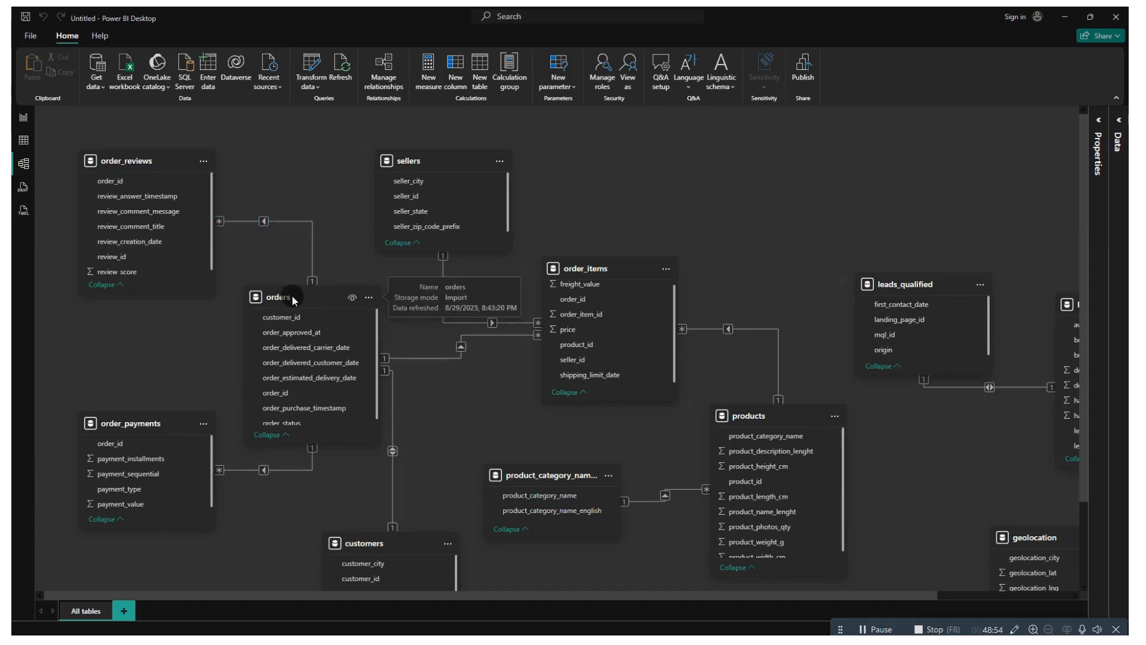
pyautogui.scroll(-3, 293, 299)
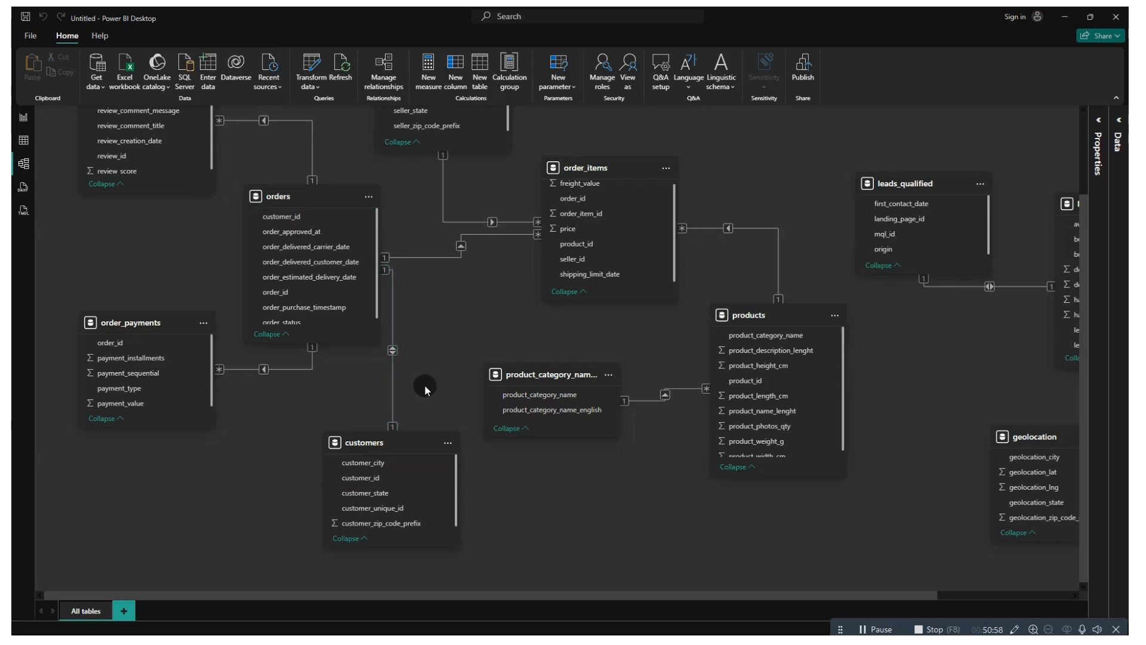
pyautogui.scroll(2, 425, 385)
pyautogui.scroll(1, 425, 385)
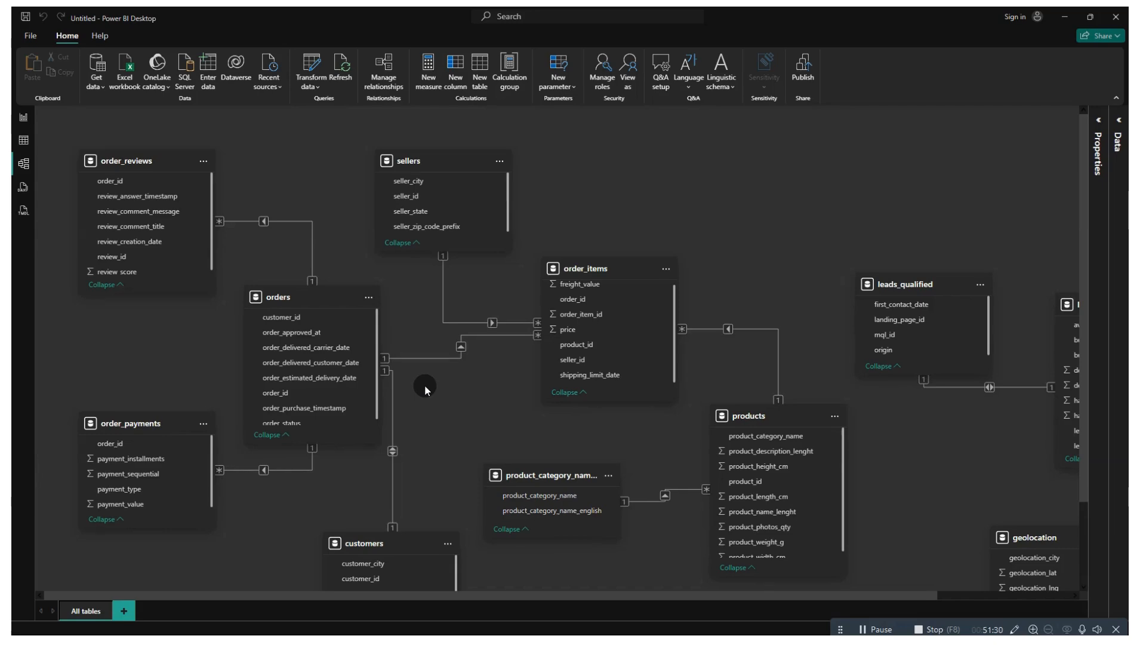
pyautogui.scroll(-2, 501, 395)
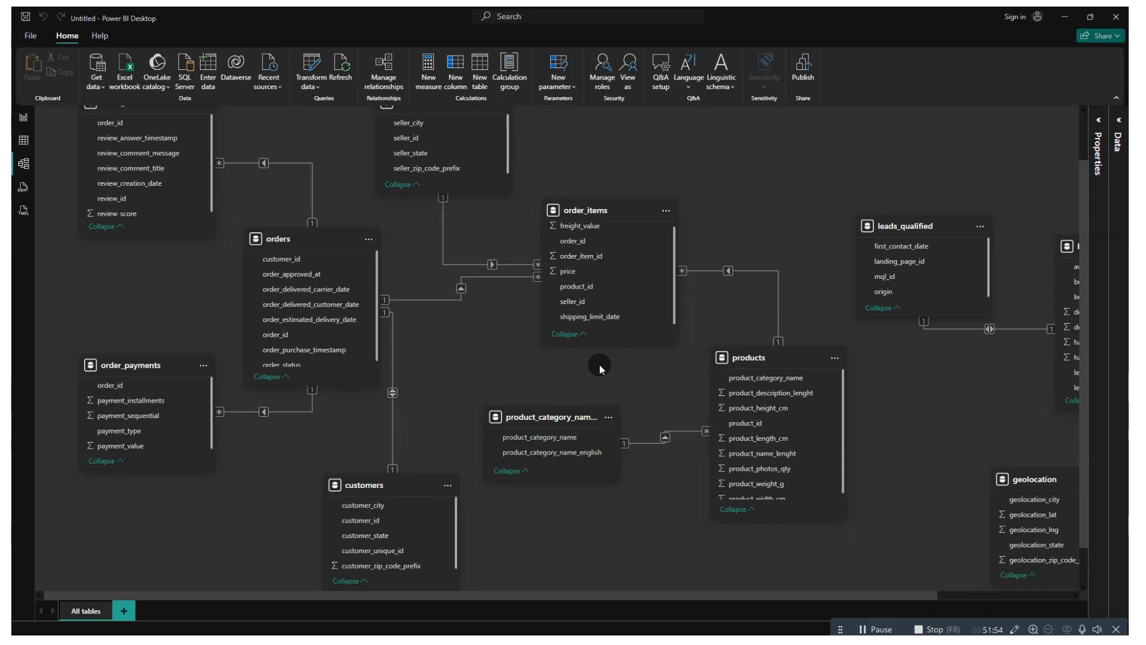
pyautogui.click(431, 300)
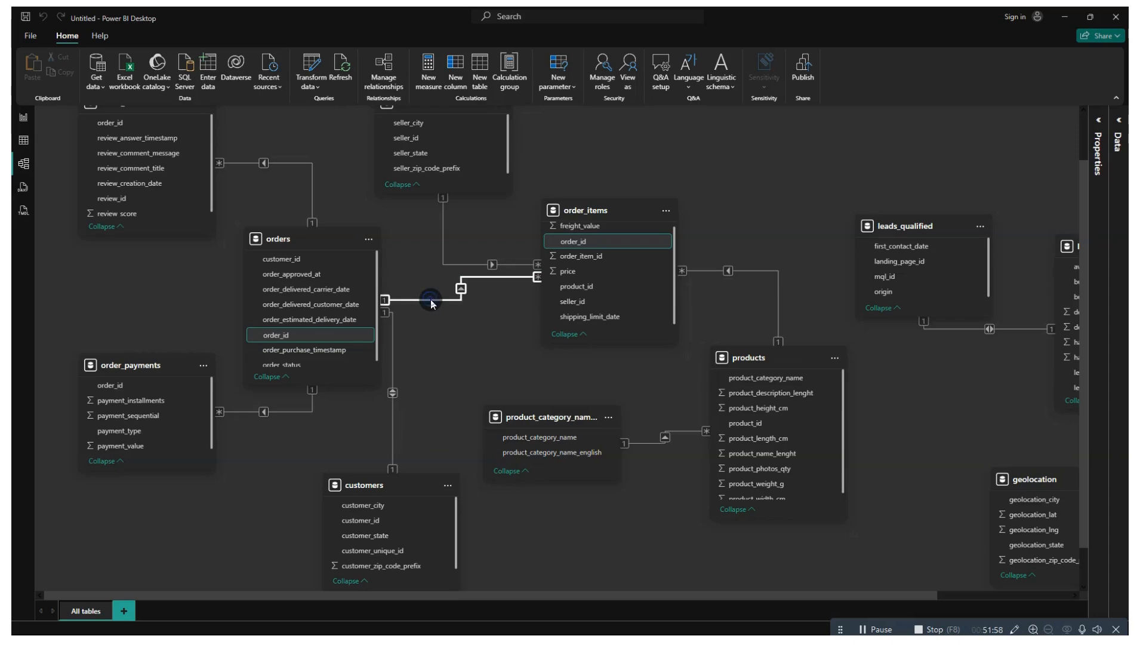
pyautogui.rightClick(431, 299)
pyautogui.click(412, 261)
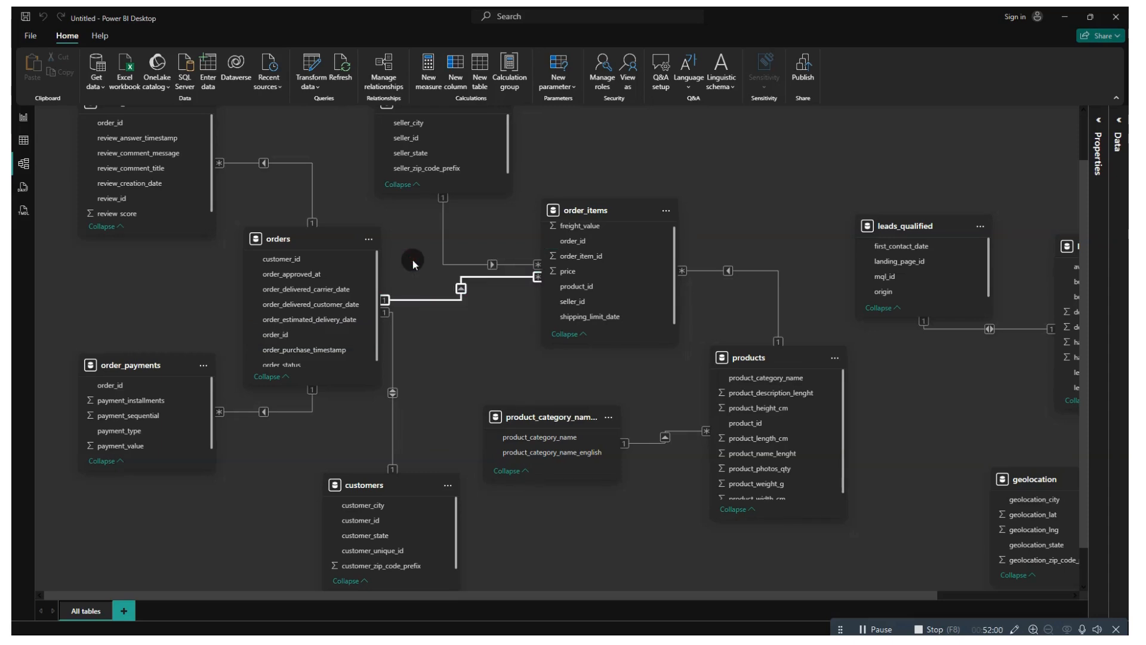
pyautogui.click(414, 260)
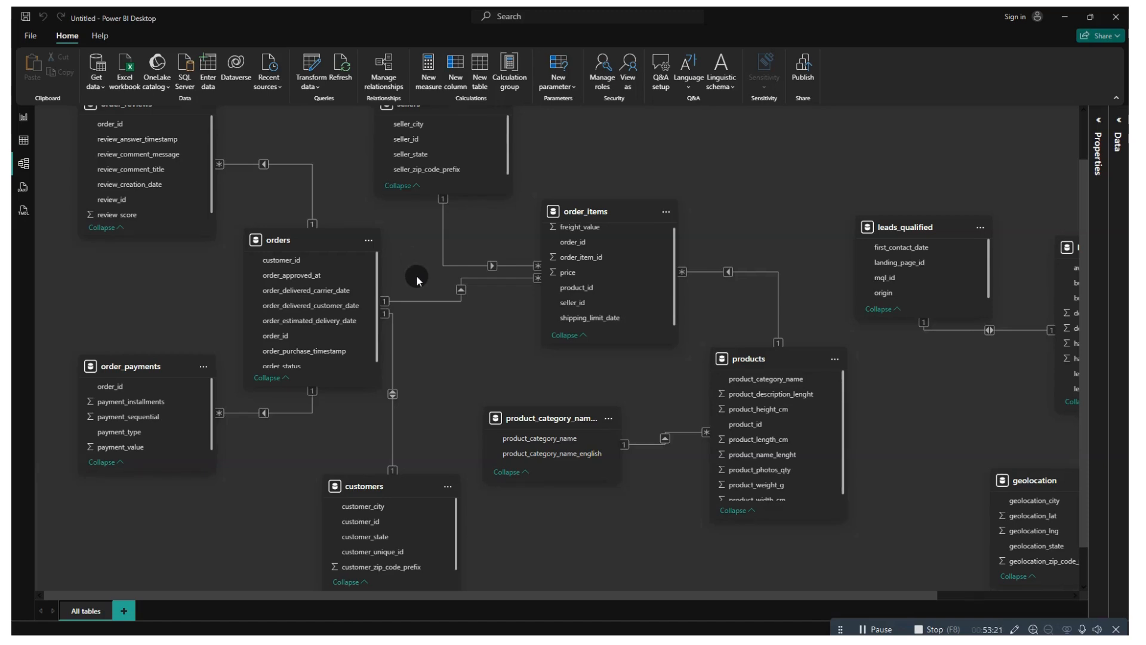
pyautogui.scroll(1, 449, 356)
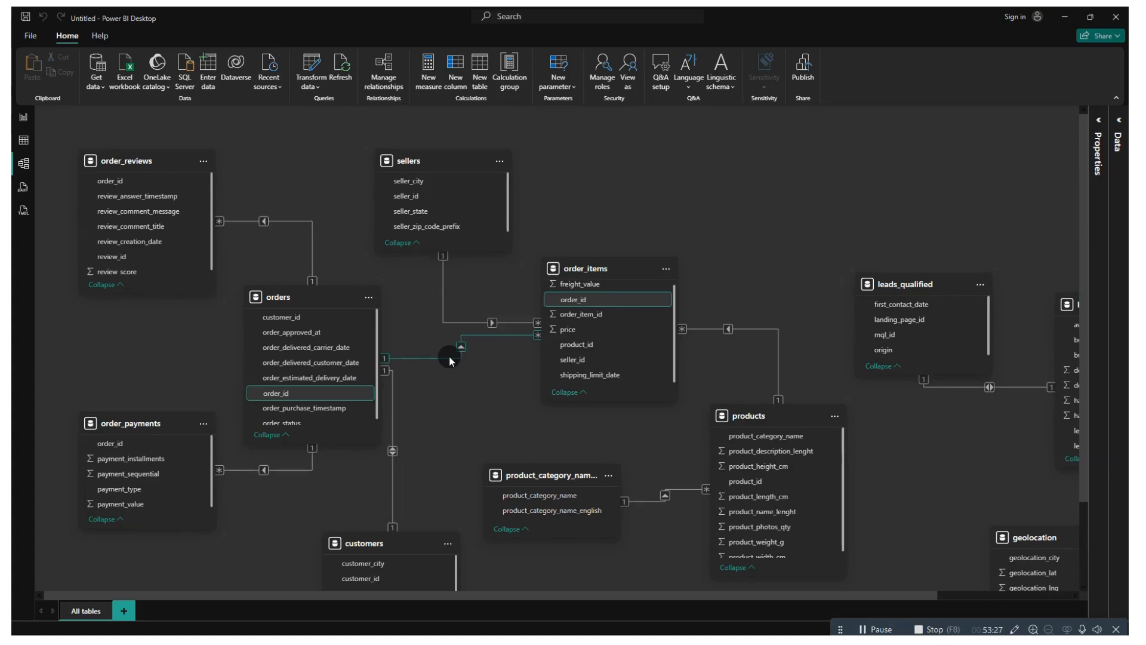
pyautogui.scroll(-2, 449, 356)
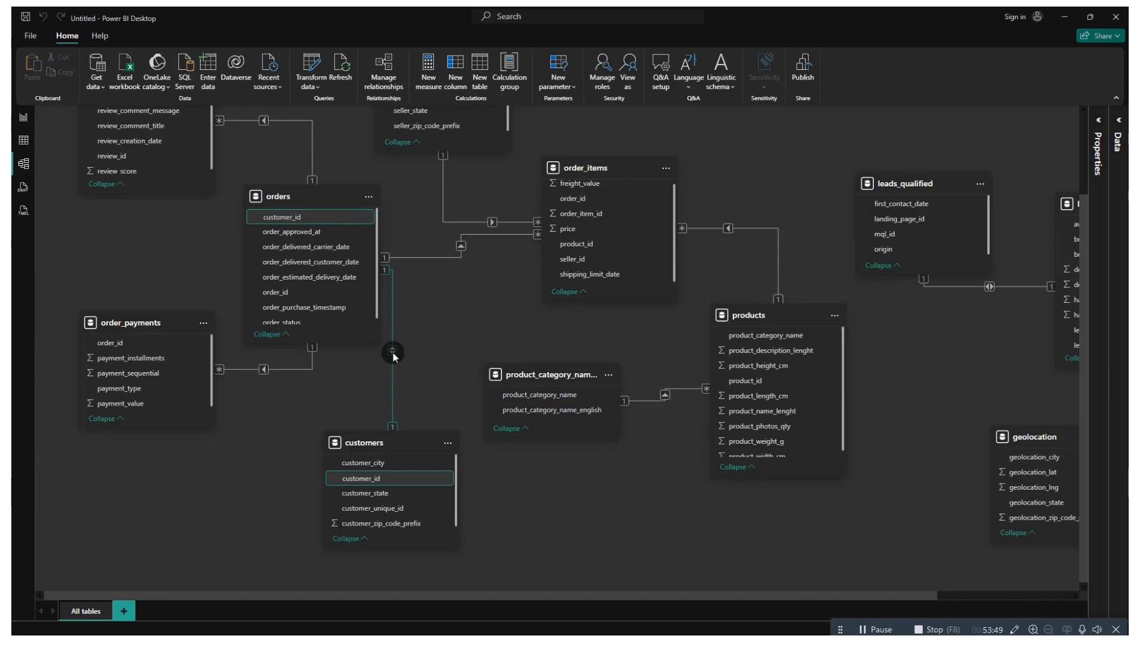
pyautogui.scroll(3, 393, 352)
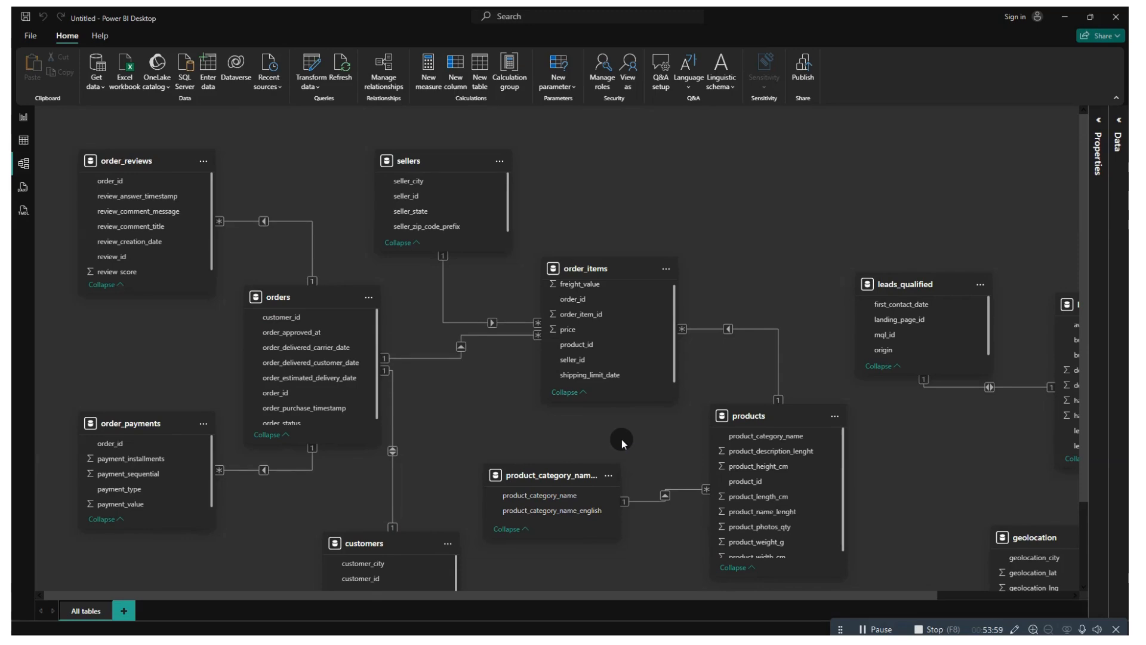
# - Enlarge the order_items table card slightly in height so that all its fields fit
pyautogui.scroll(-3, 621, 439)
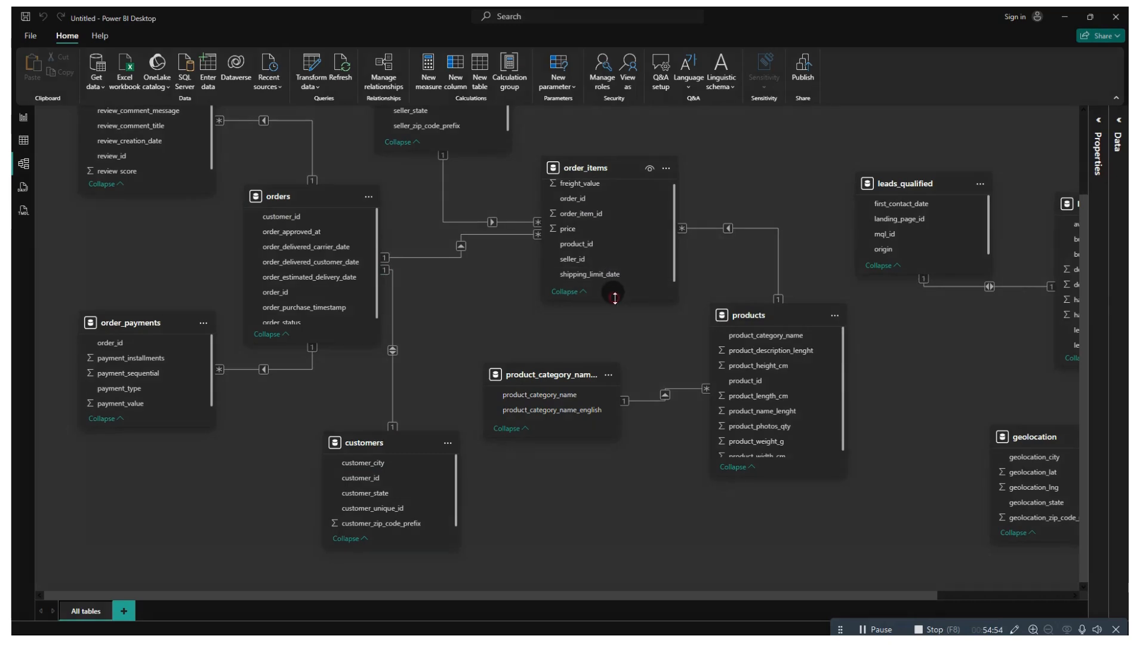
pyautogui.moveTo(615, 298); pyautogui.dragTo(615, 312)
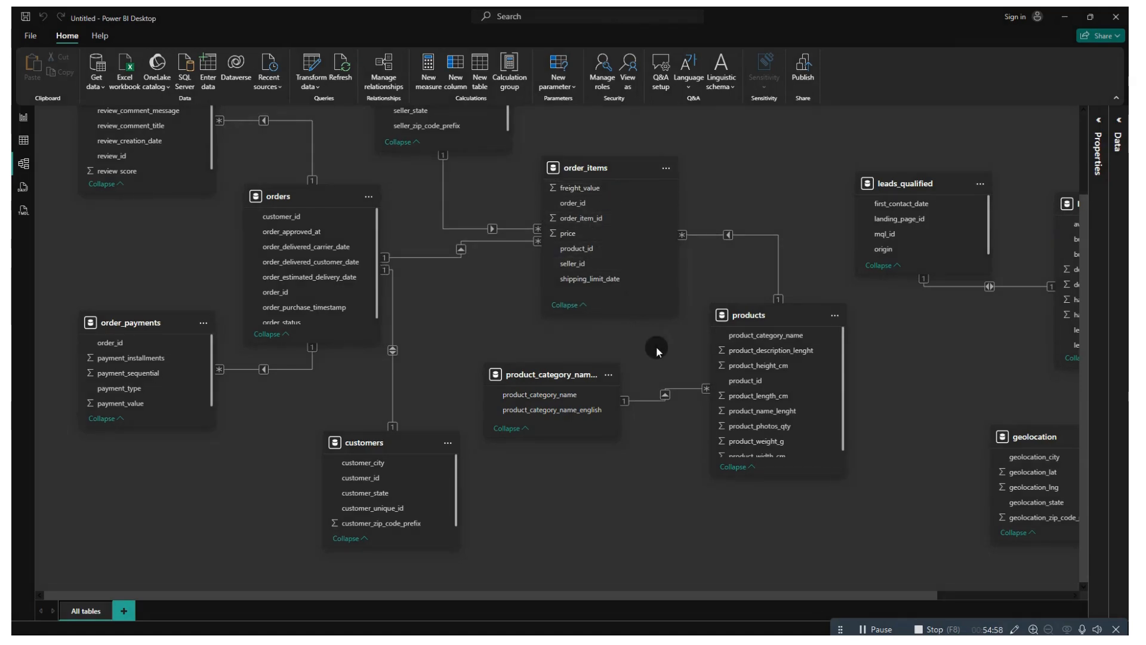
pyautogui.scroll(2, 656, 346)
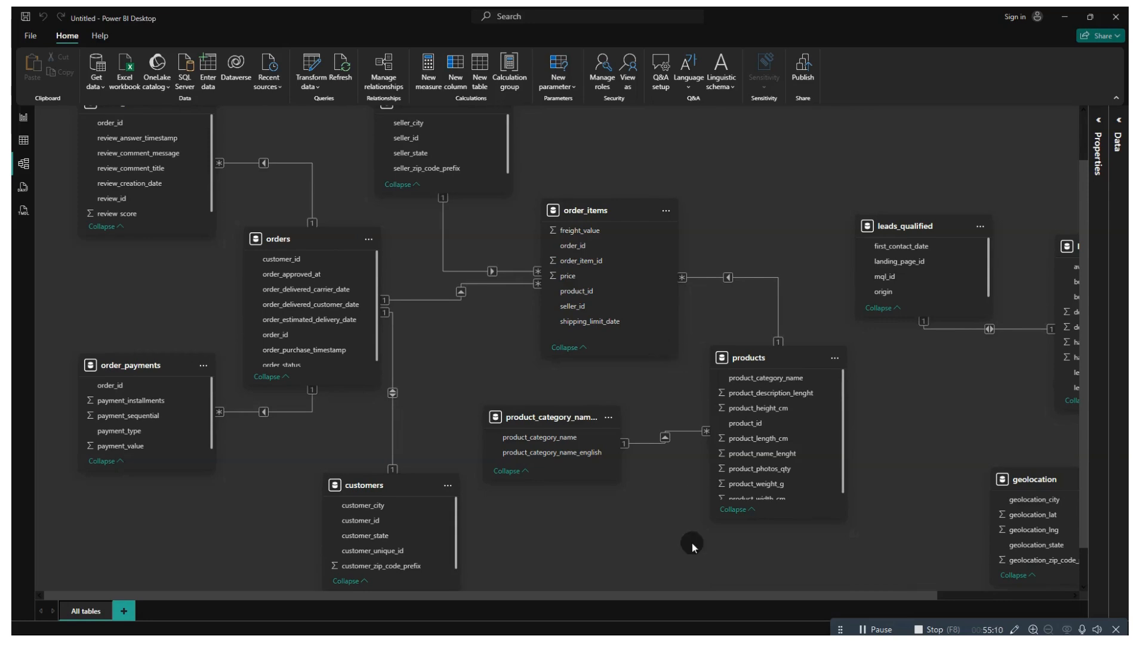
# - Return to the Notepad notes and begin an indented list with "1." under "Challenges in relationships & solutions", keeping a blank line before section 3
pyautogui.click(1082, 15)
pyautogui.click(1002, 128)
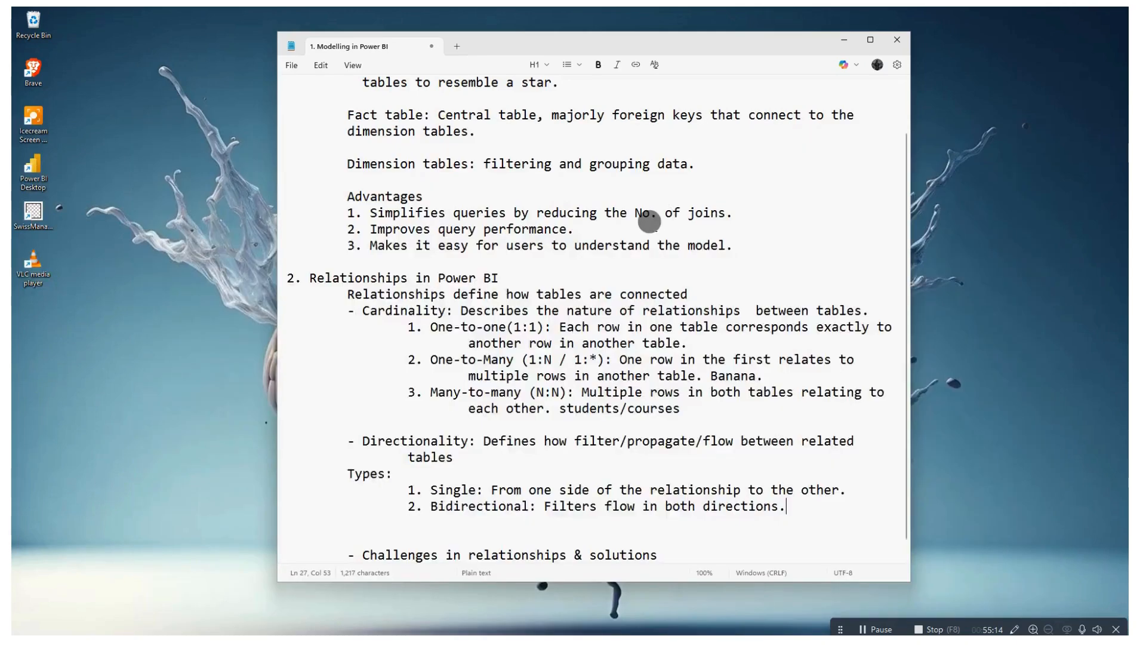
pyautogui.scroll(-1, 650, 221)
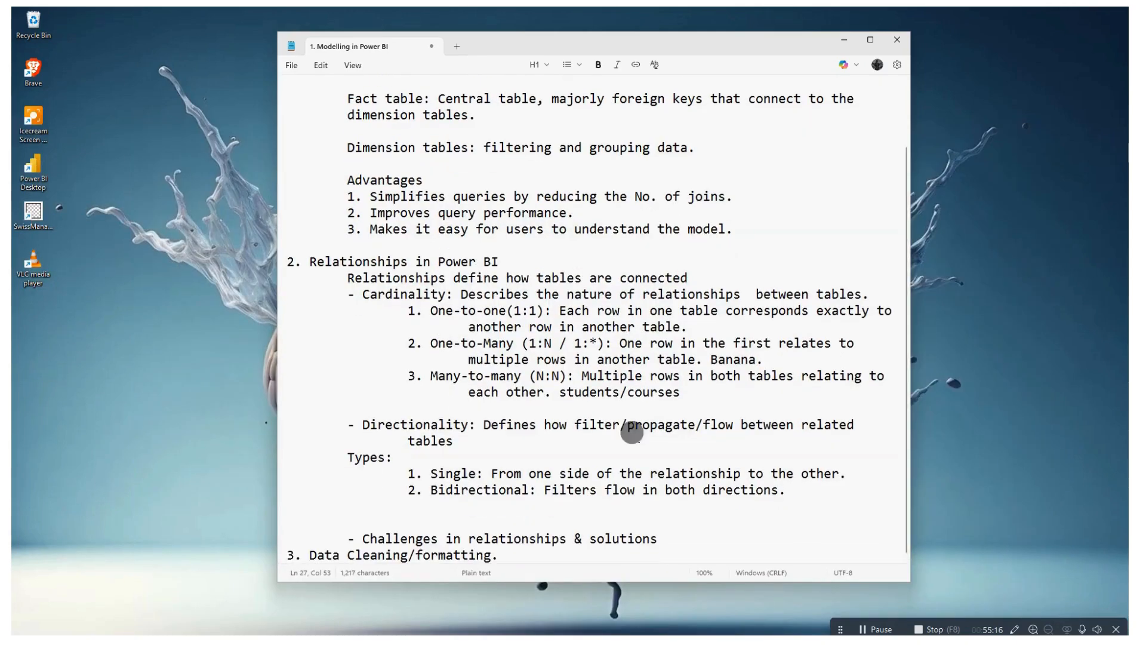
pyautogui.click(679, 538)
pyautogui.press('Return')
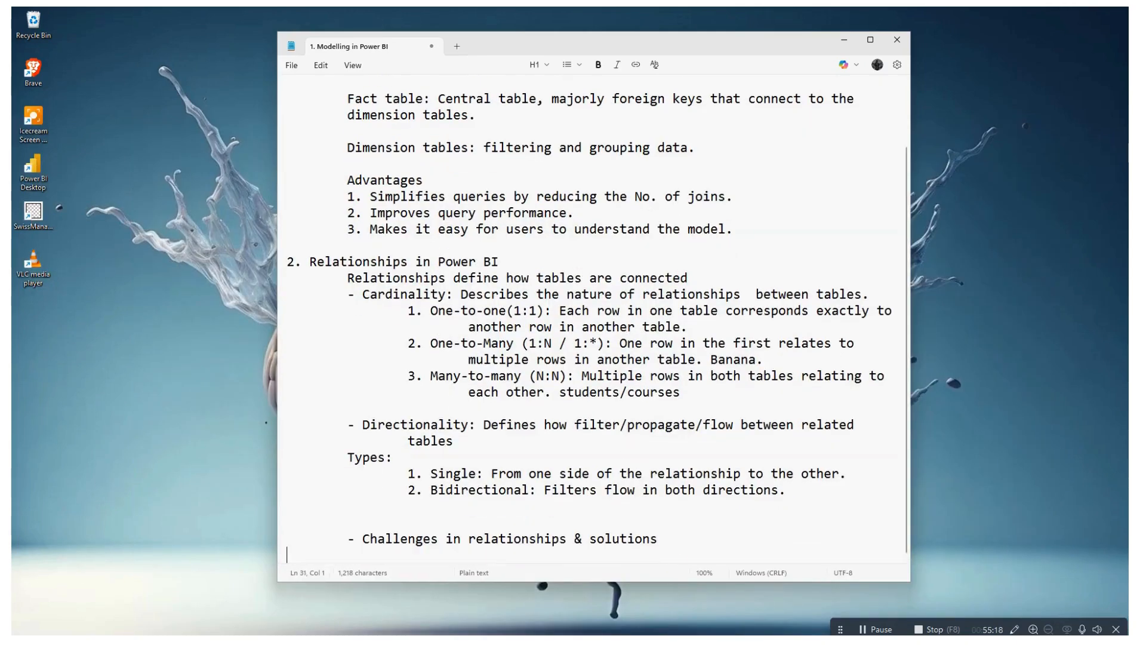
pyautogui.click(682, 538)
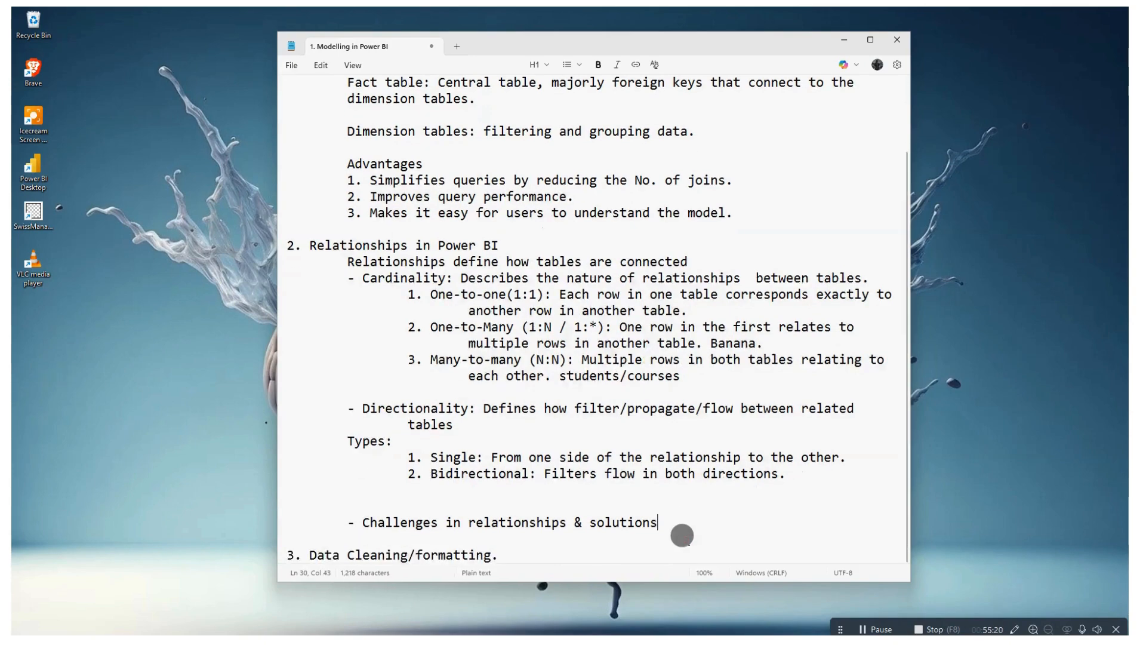
pyautogui.scroll(-1, 681, 535)
pyautogui.press('Return')
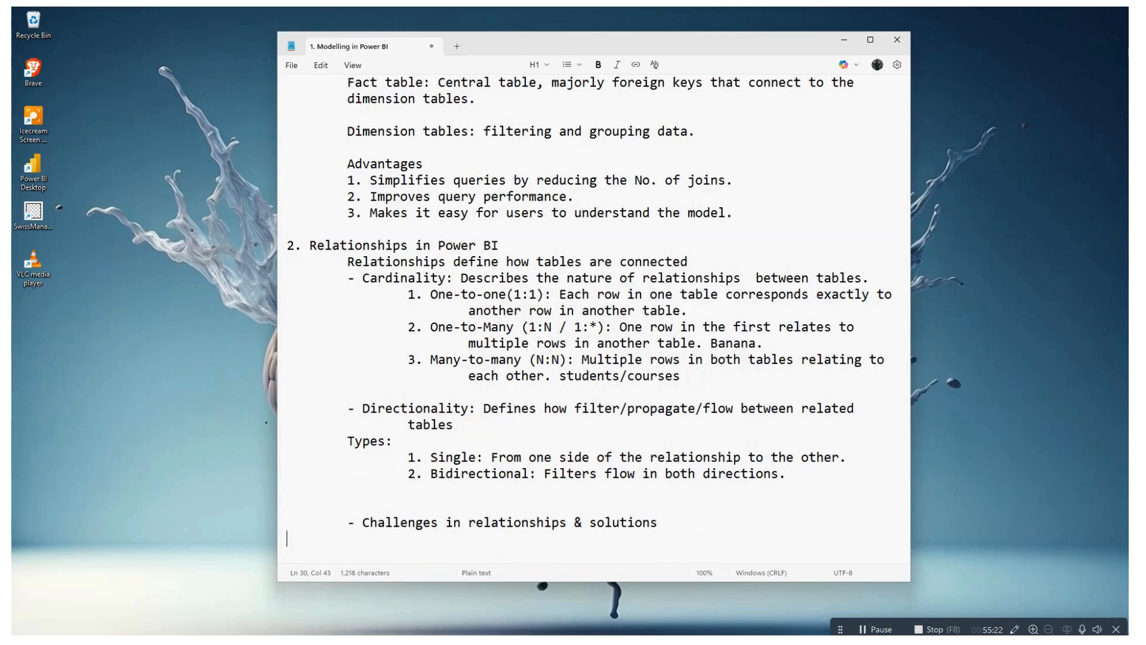
pyautogui.press('Tab')
pyautogui.scroll(-1, 597, 319)
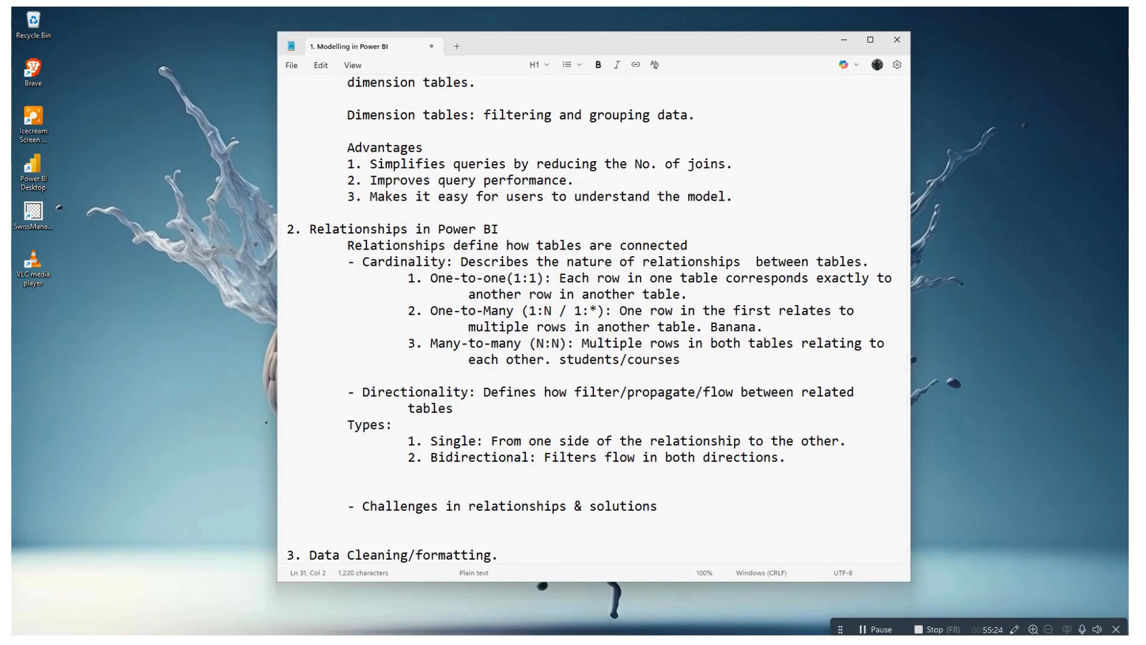
pyautogui.write('1.')
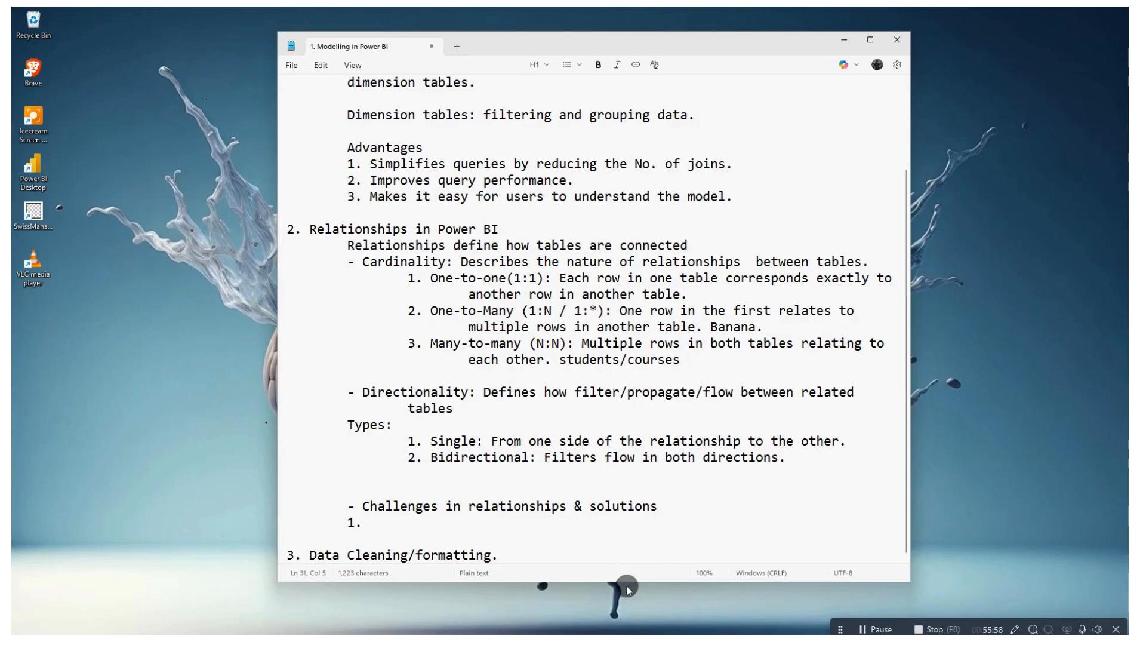
# - Write the first relationship challenge as "Circular dependencies: Loop A->B->C->A"
pyautogui.click(513, 524)
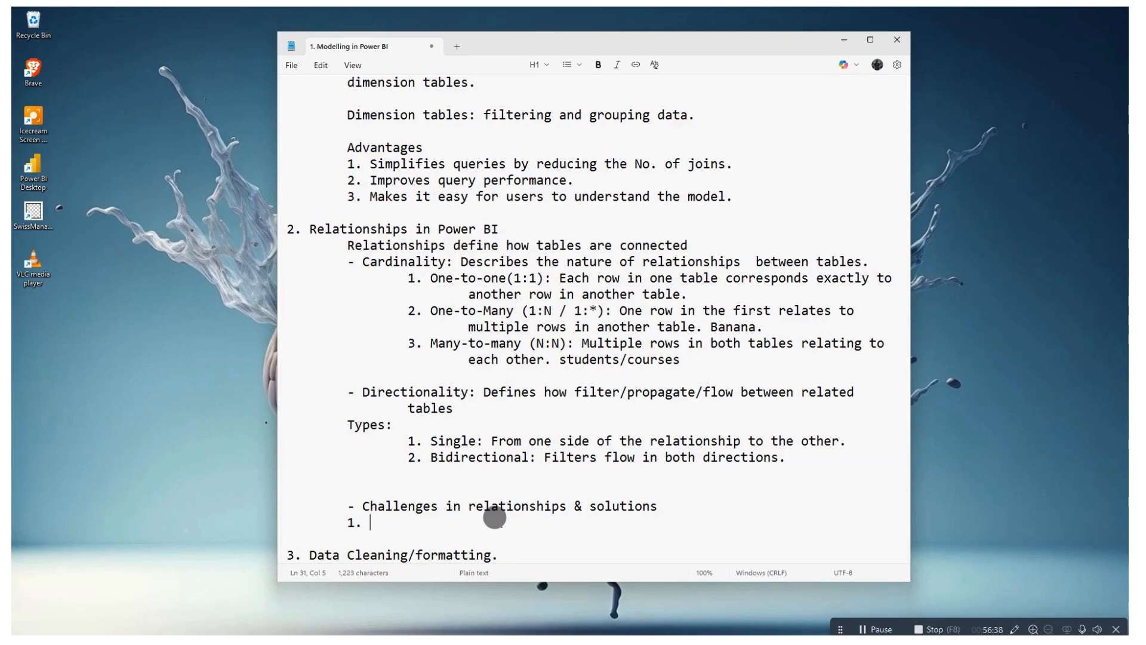
pyautogui.write('C')
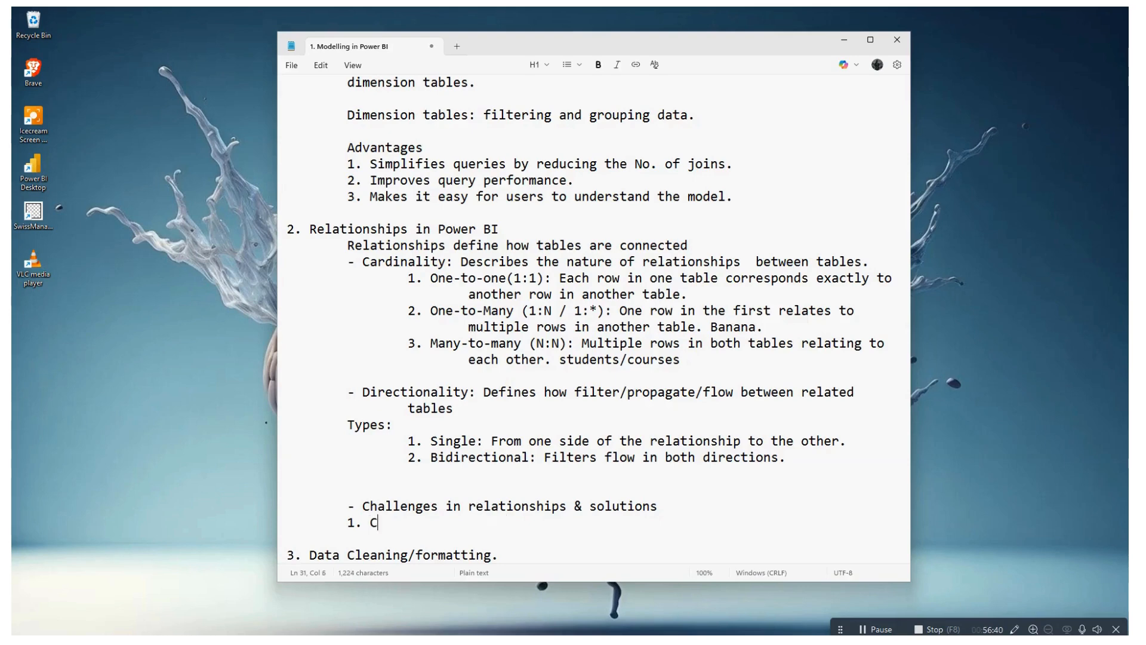
pyautogui.write('ircular dependn')
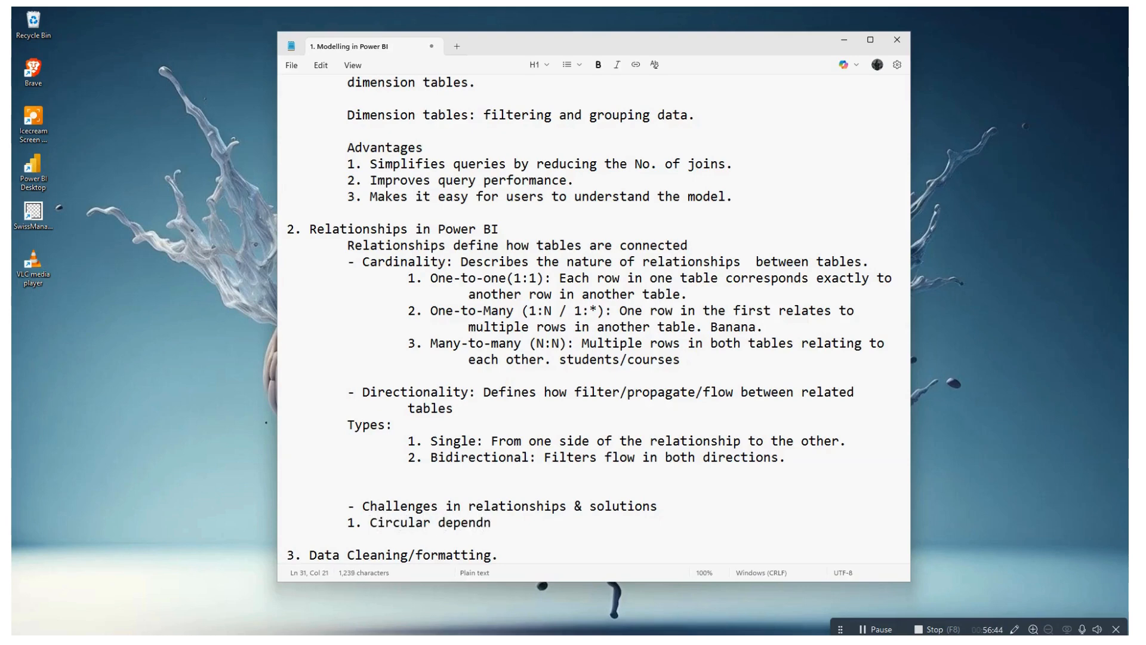
pyautogui.press('BackSpace')
pyautogui.write('encies')
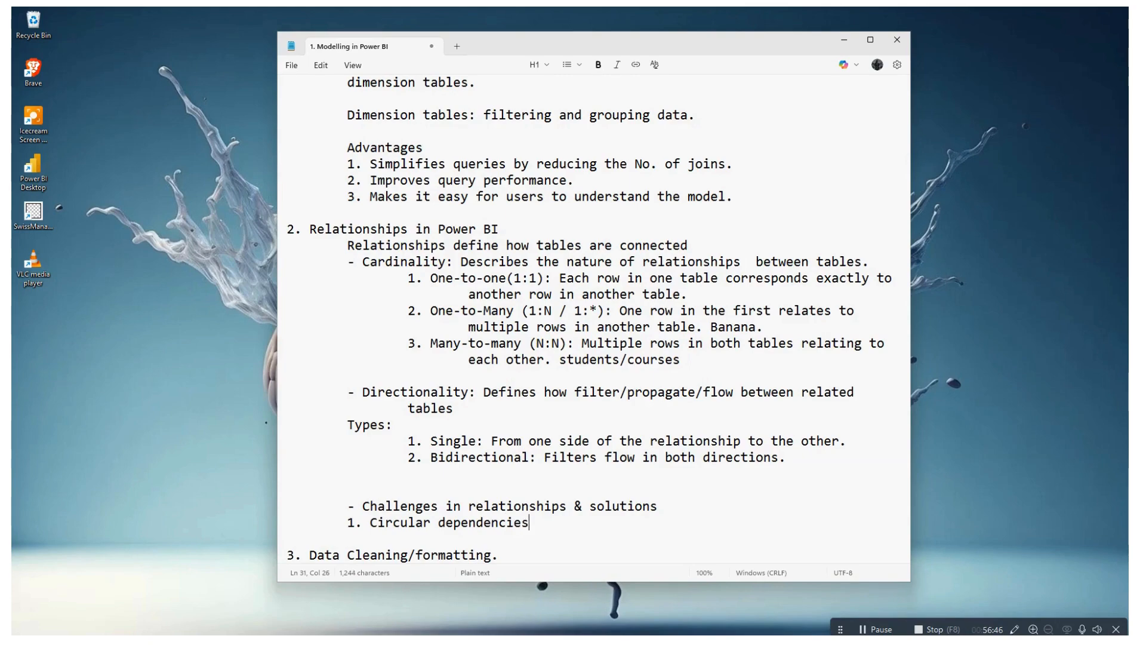
pyautogui.write(':')
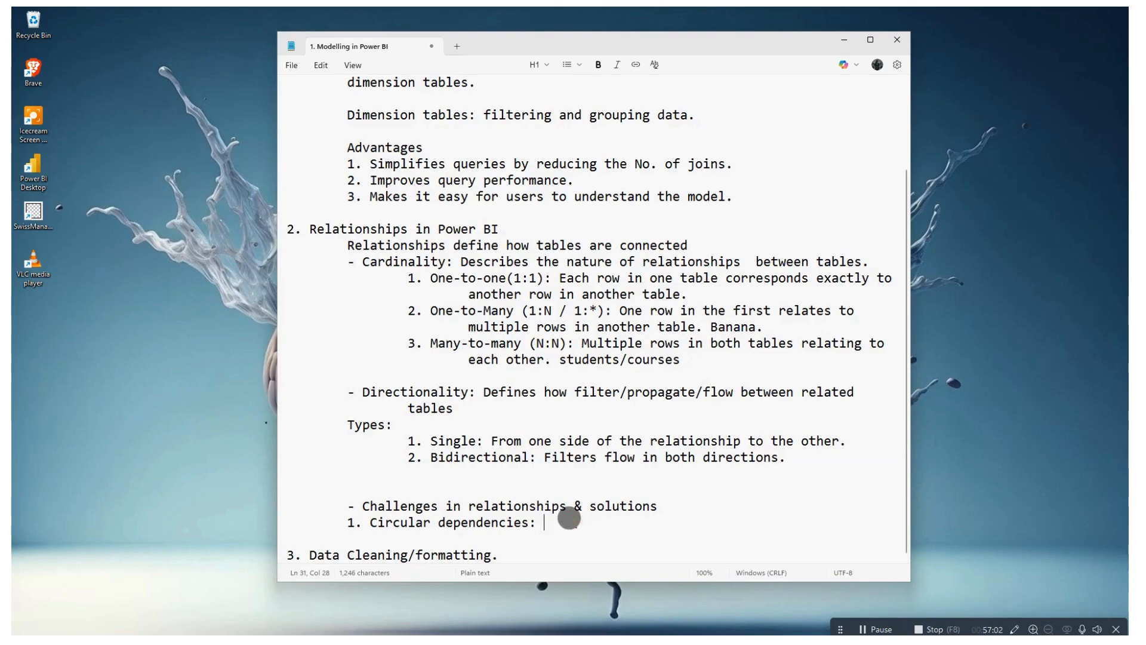
pyautogui.write('Loop')
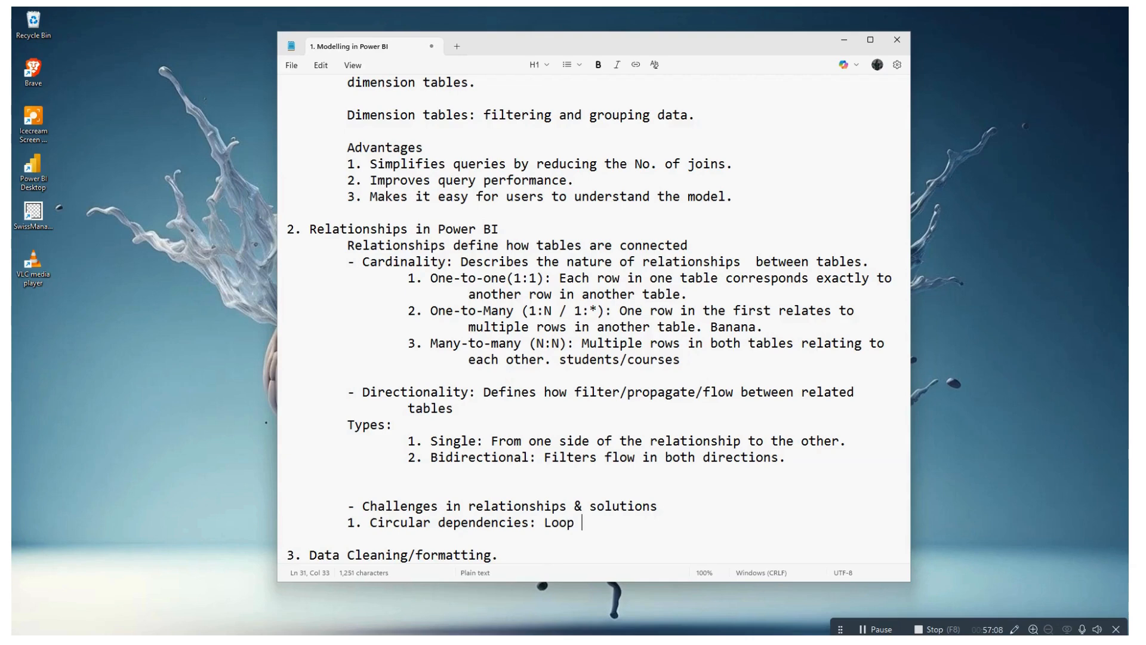
pyautogui.write(' A->B->C->A')
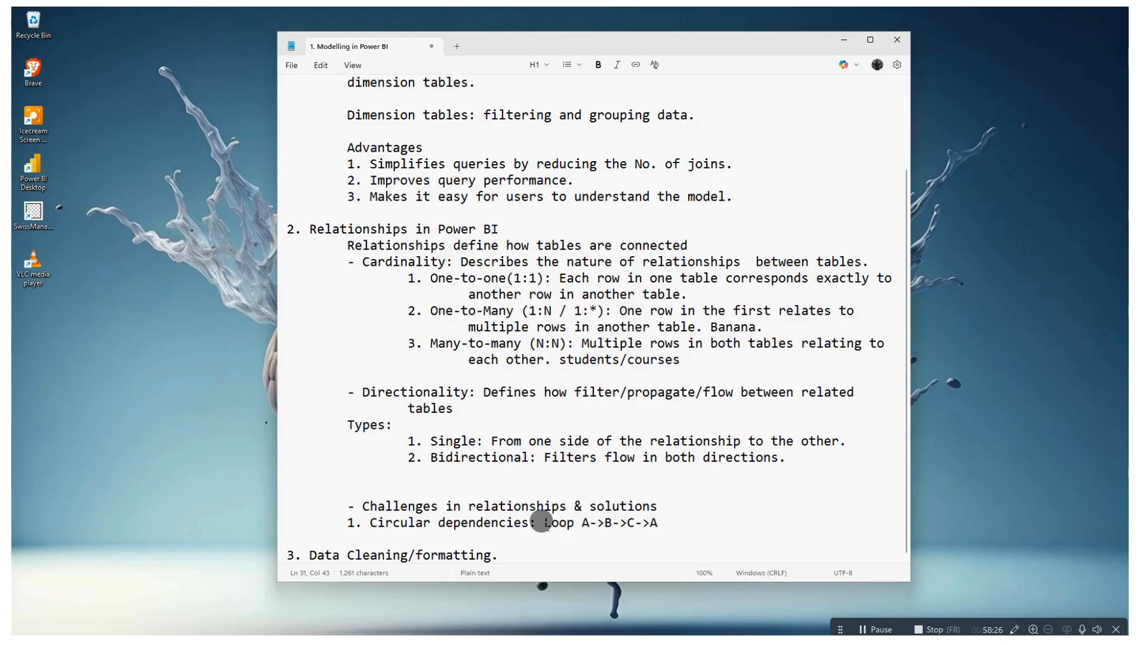
# - Add the solution "Turn into a star schema." after the A->B->C->A loop in the circular dependencies challenge
pyautogui.moveTo(543, 523); pyautogui.dragTo(665, 525)
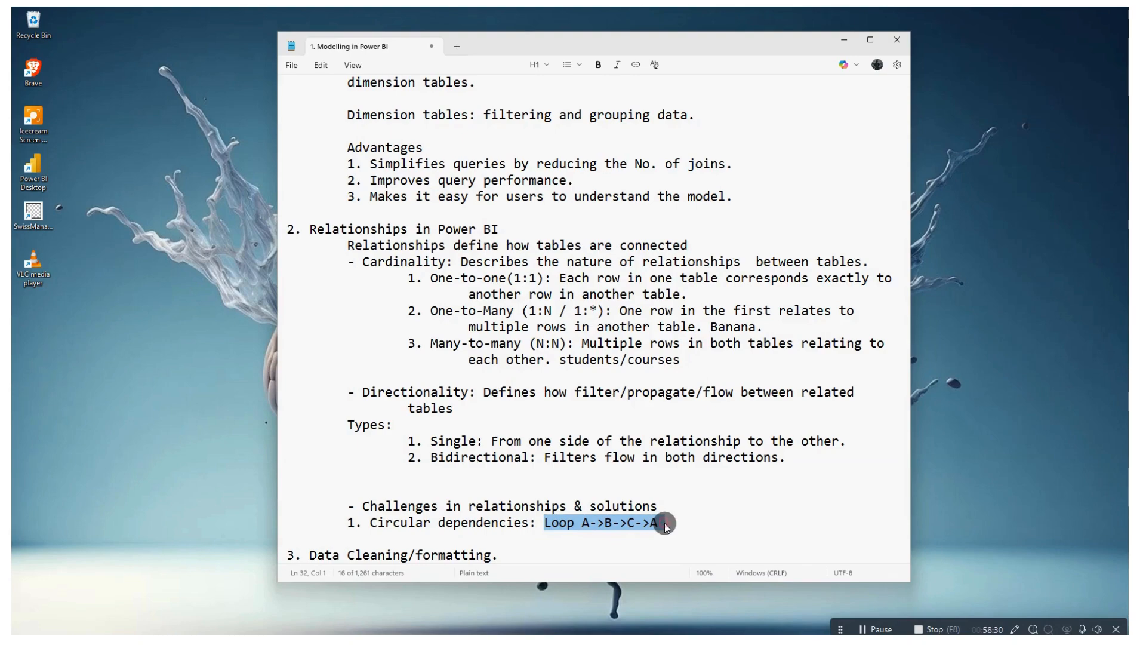
pyautogui.click(664, 523)
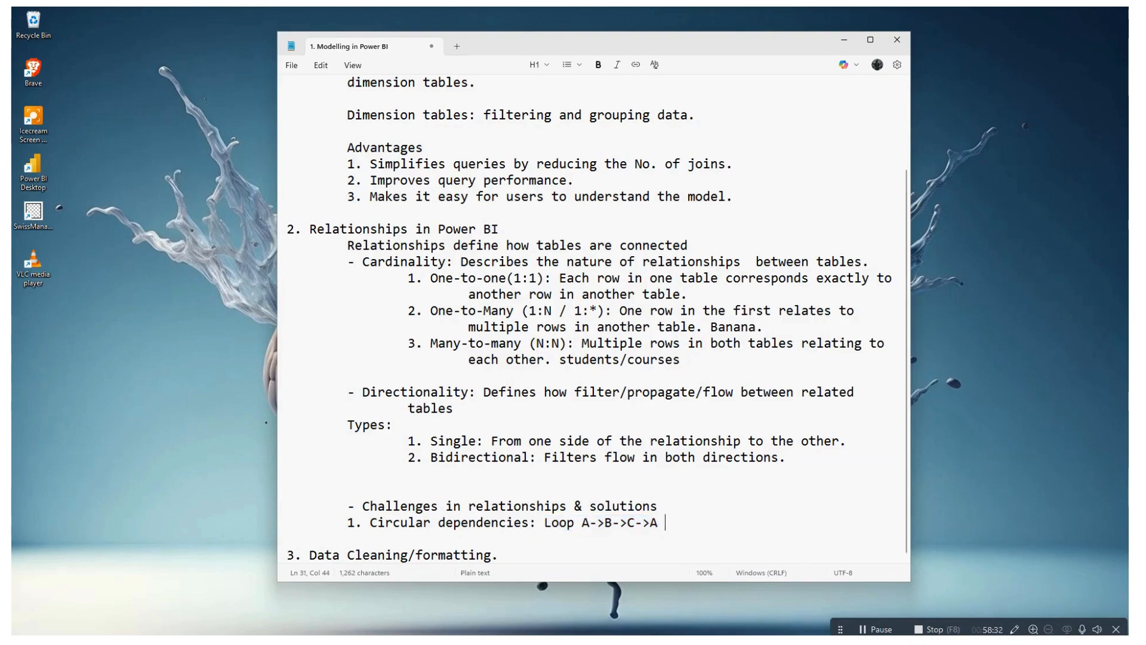
pyautogui.write('Turn into a star')
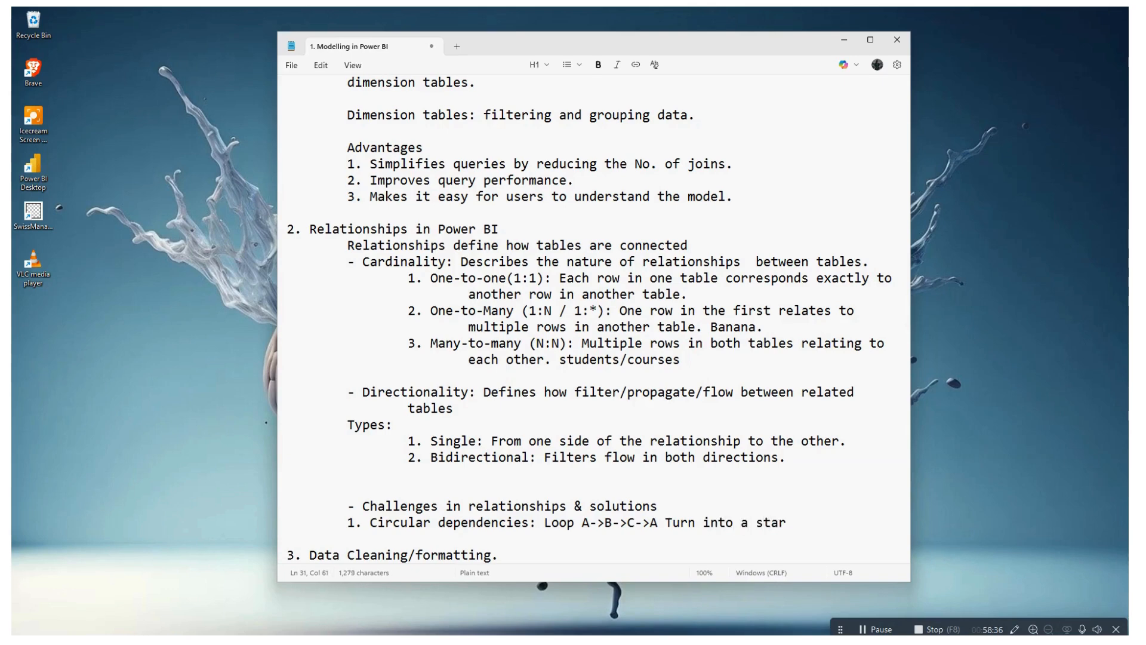
pyautogui.write(' schema.')
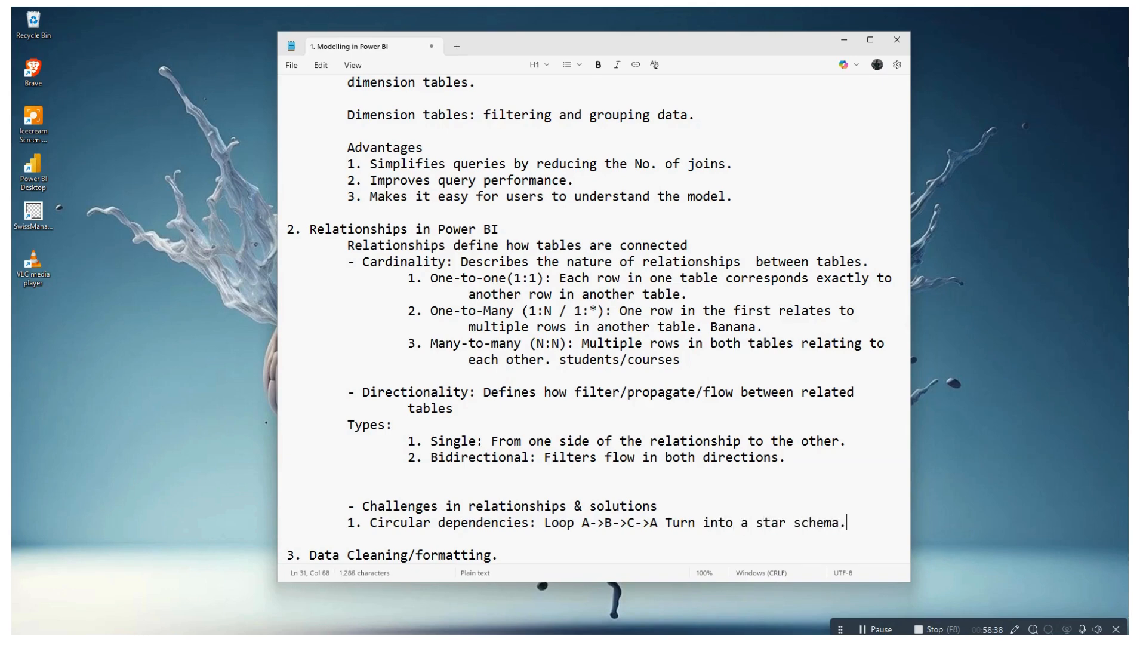
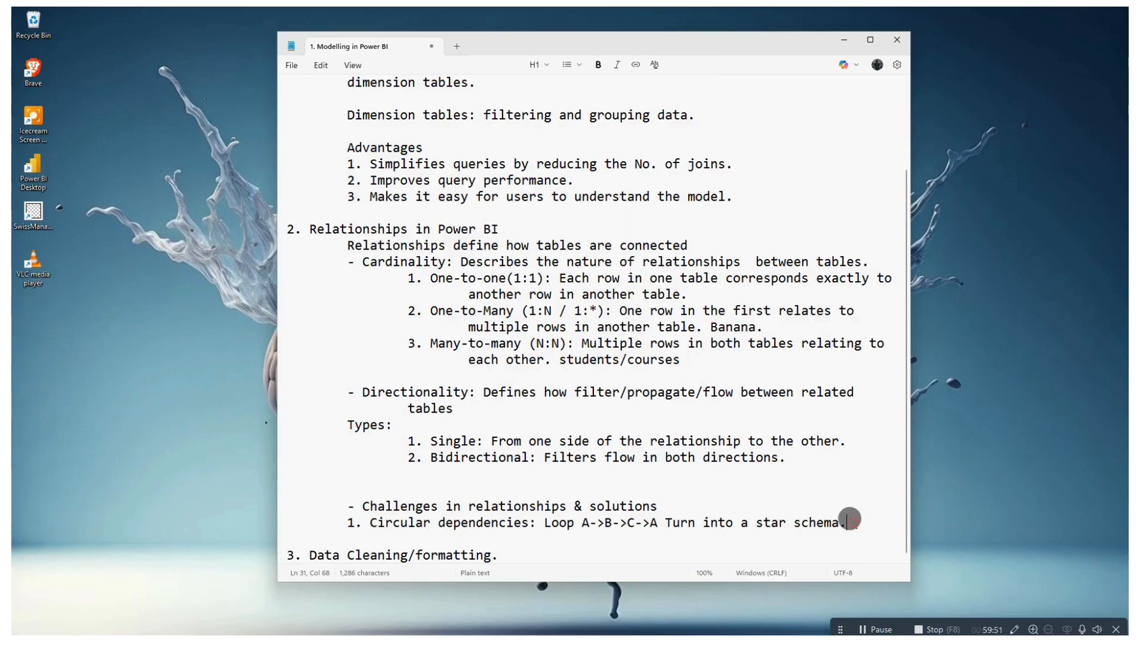
# - Add the second relationship challenge as "2. Missing data/invalid keys: Incomplete data. Data cleaning."
pyautogui.press('Return')
pyautogui.press('Tab')
pyautogui.write('2. ')
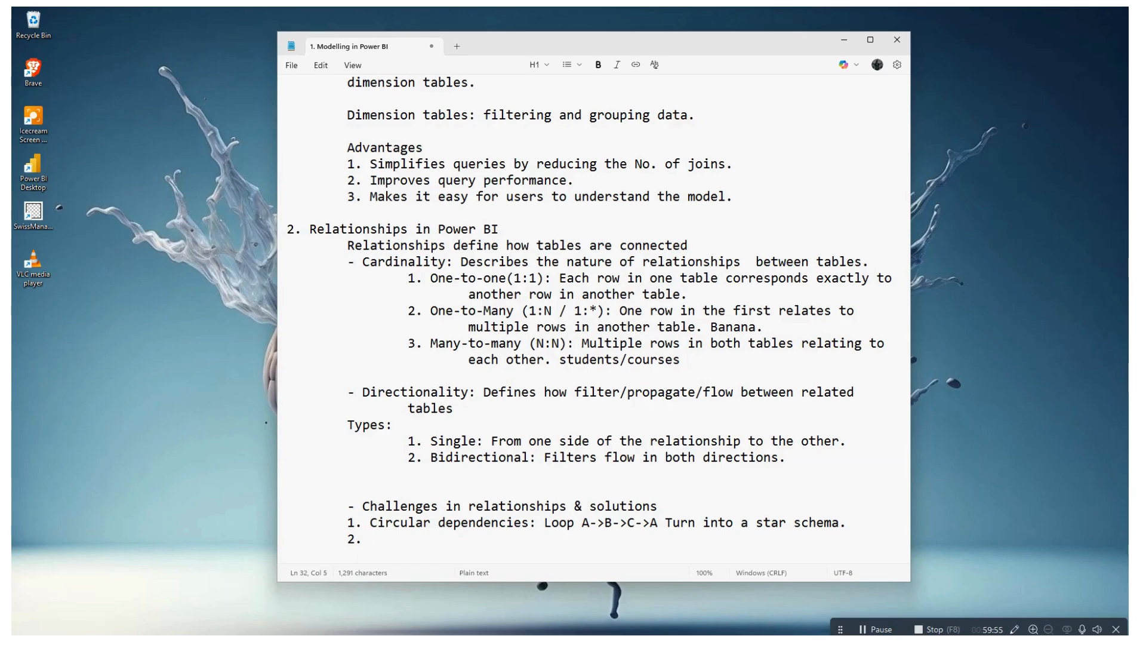
pyautogui.write('Missing data/')
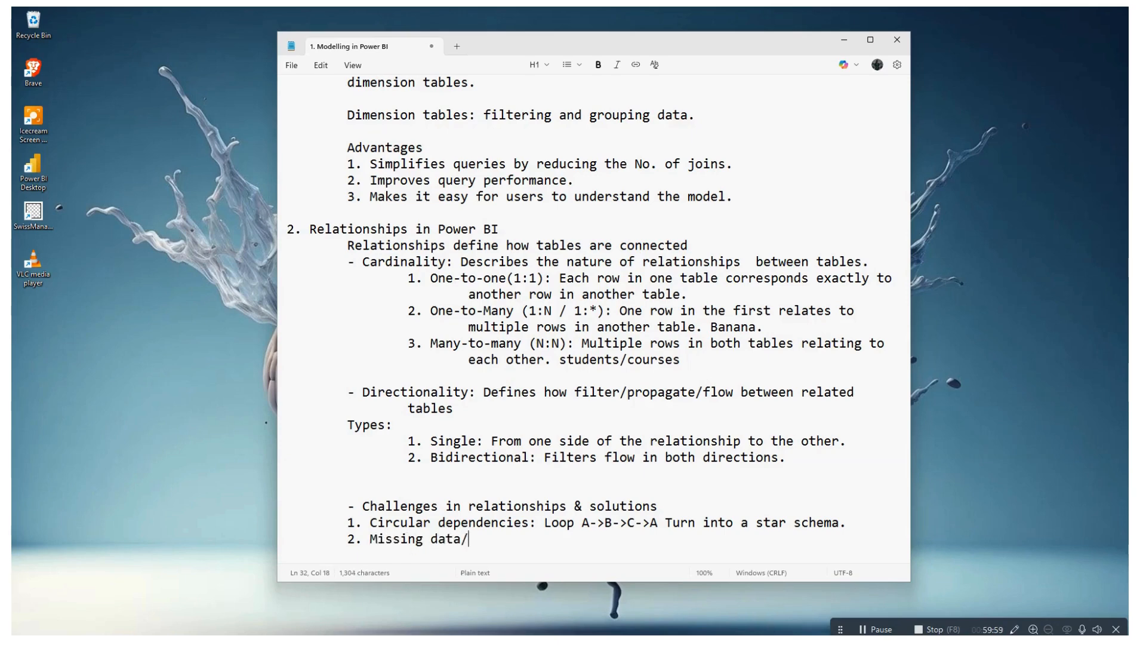
pyautogui.write('invali')
pyautogui.press('BackSpace')
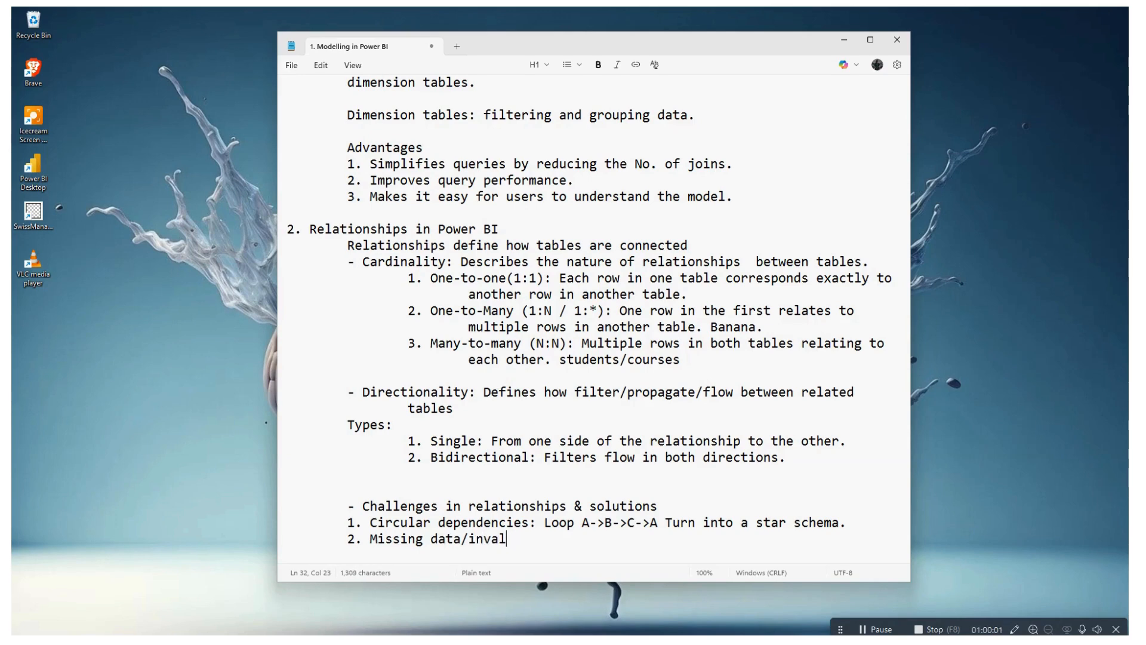
pyautogui.write('id keys:')
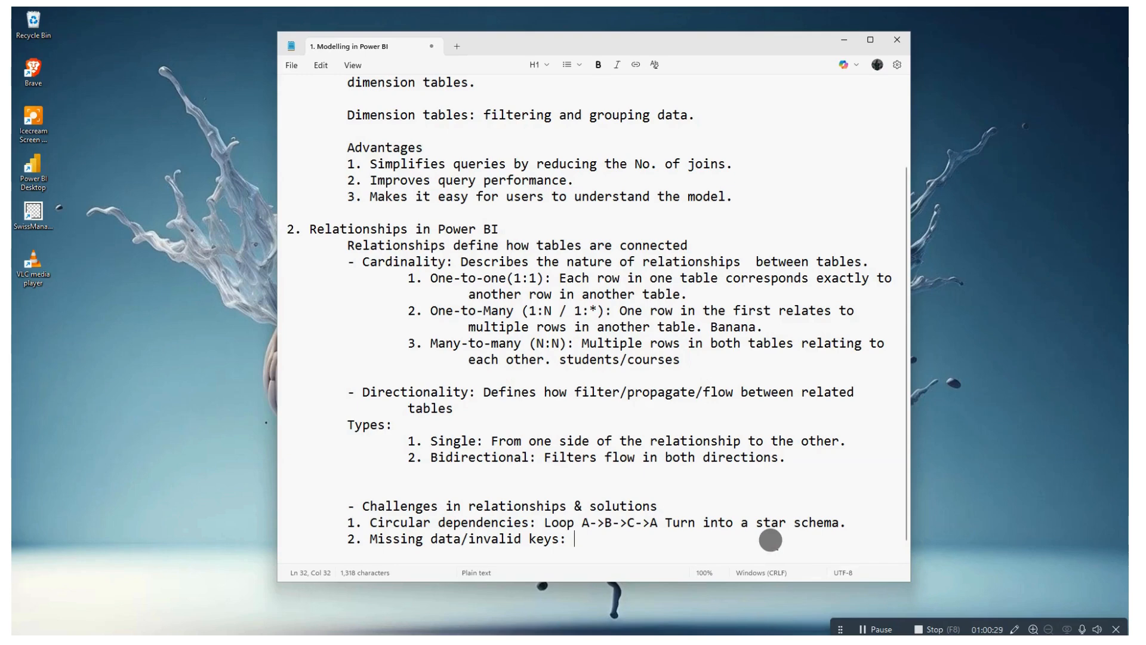
pyautogui.click(1083, 630)
pyautogui.write('Incompl')
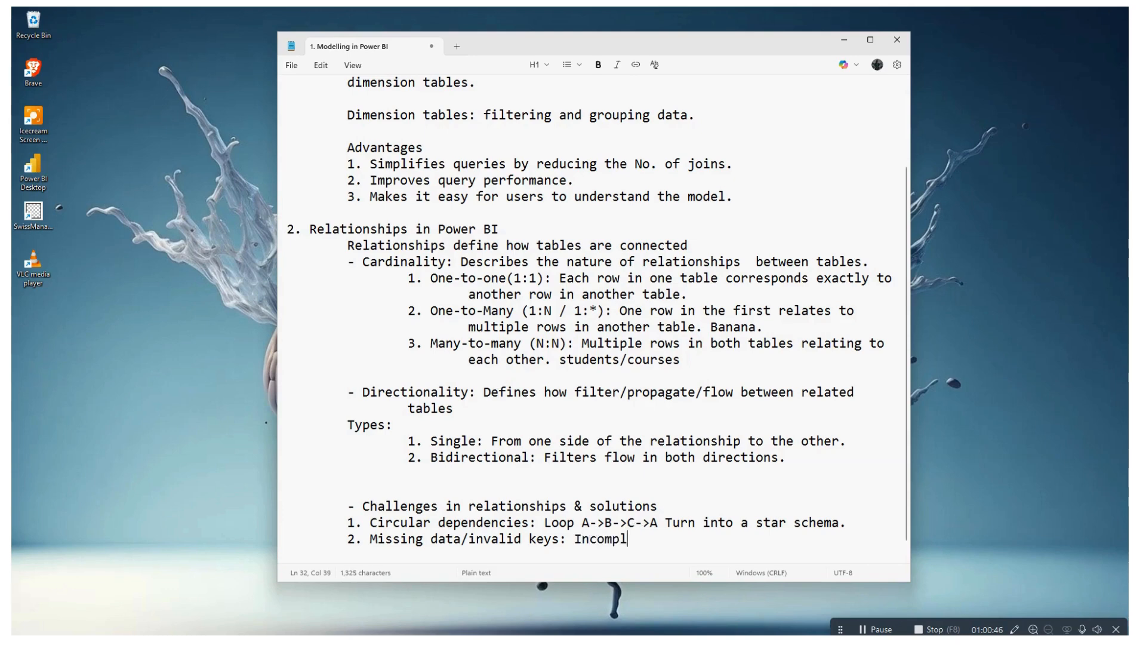
pyautogui.write('ete data')
pyautogui.write('. Data cleaning.')
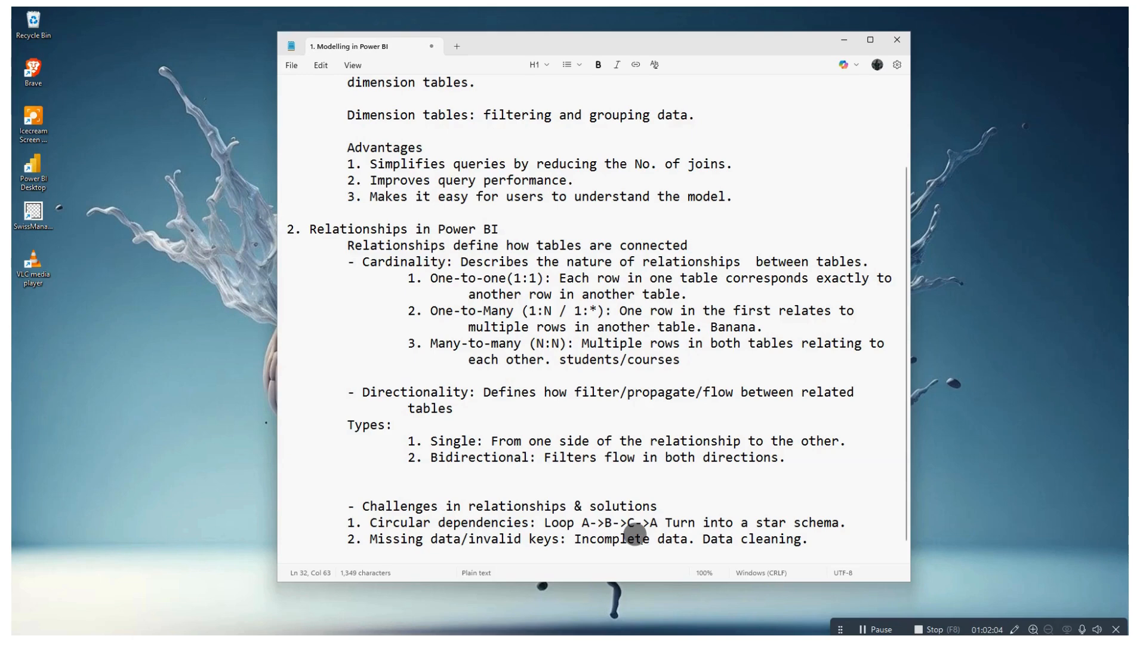
# - Add the third relationship challenge as "3. Incorrect cardinality: Assigning wrong cardinality"
pyautogui.click(836, 546)
pyautogui.click(827, 532)
pyautogui.press('Return')
pyautogui.press('Tab')
pyautogui.write('3. ')
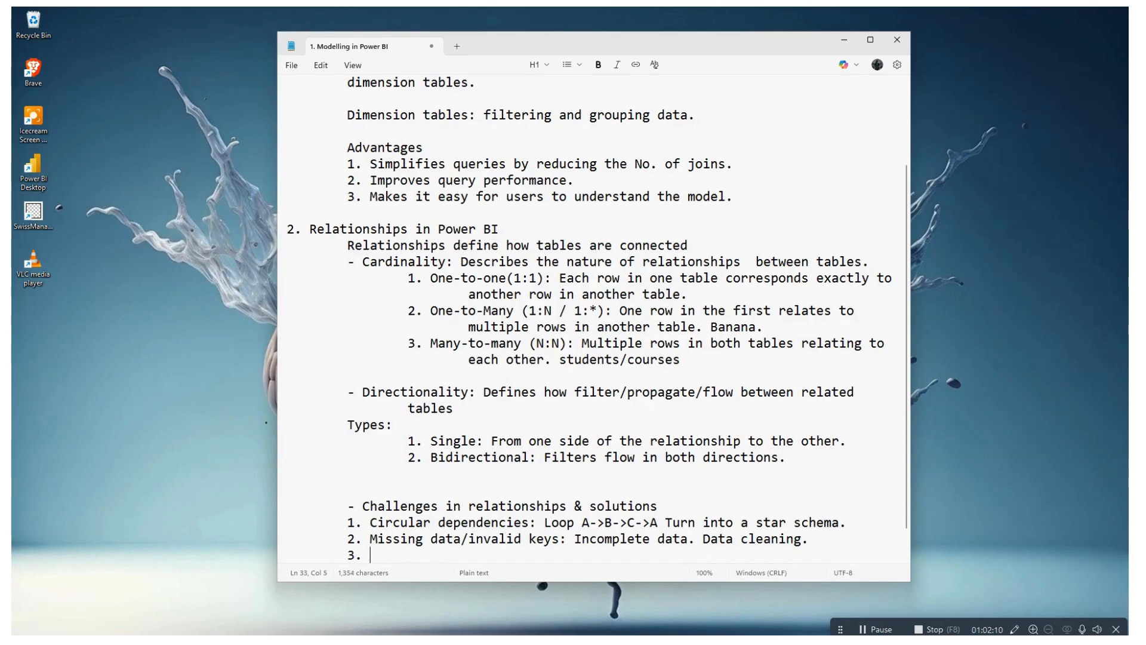
pyautogui.write('Incorrect c')
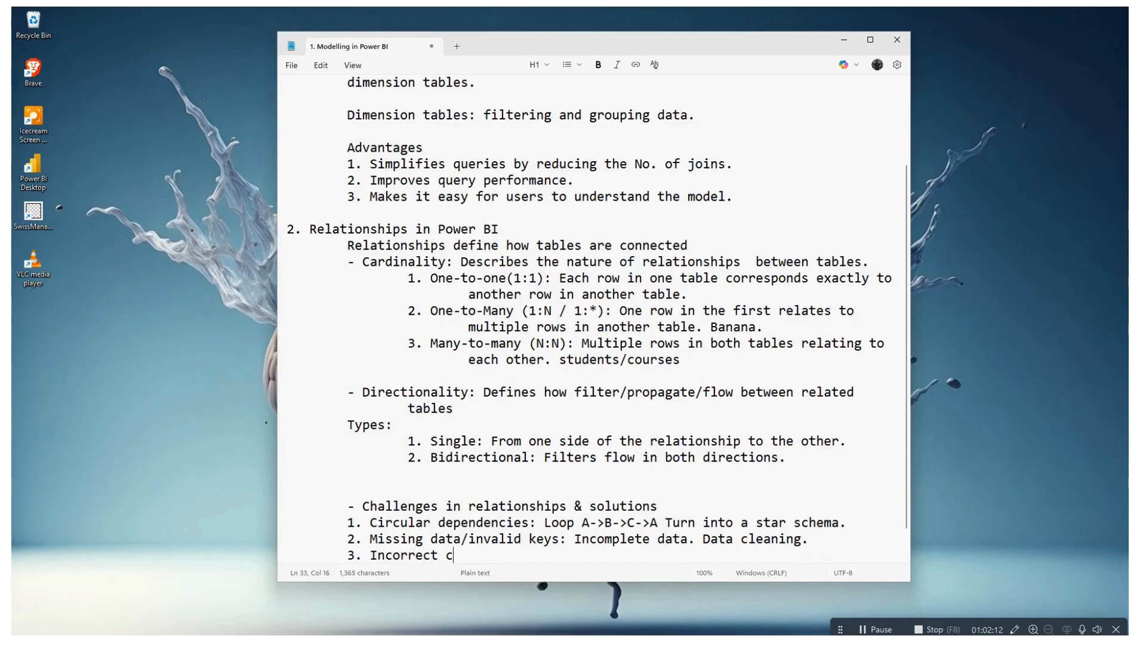
pyautogui.write('ardinality')
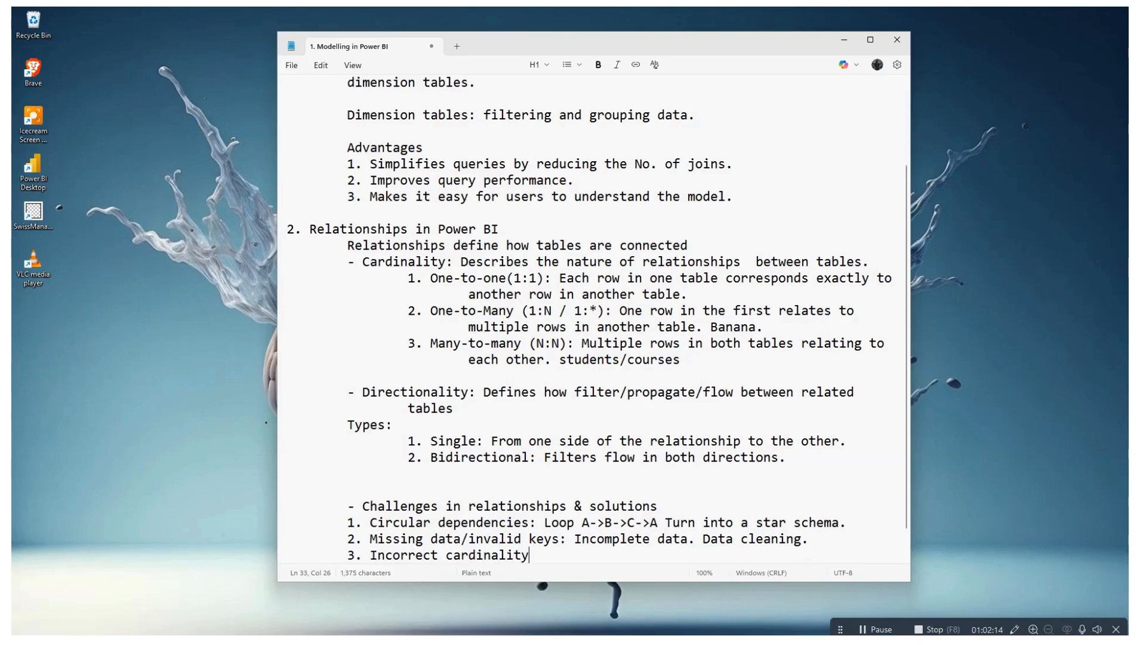
pyautogui.write(':')
pyautogui.write('Assigning wrong car')
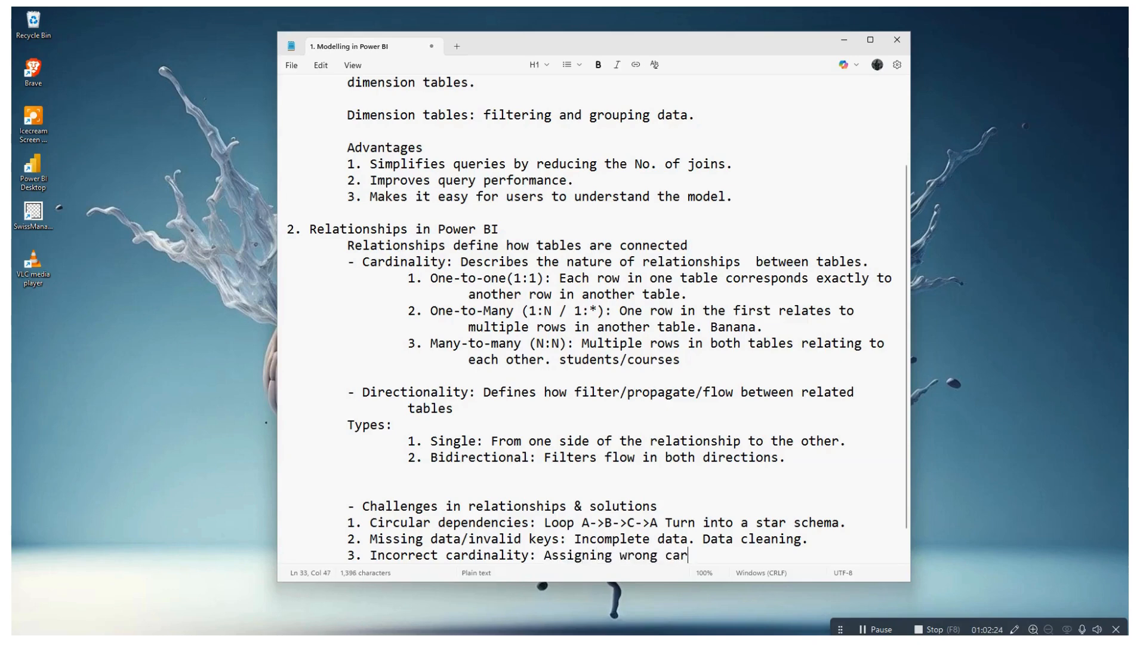
pyautogui.write('dinality')
pyautogui.scroll(-1, 803, 516)
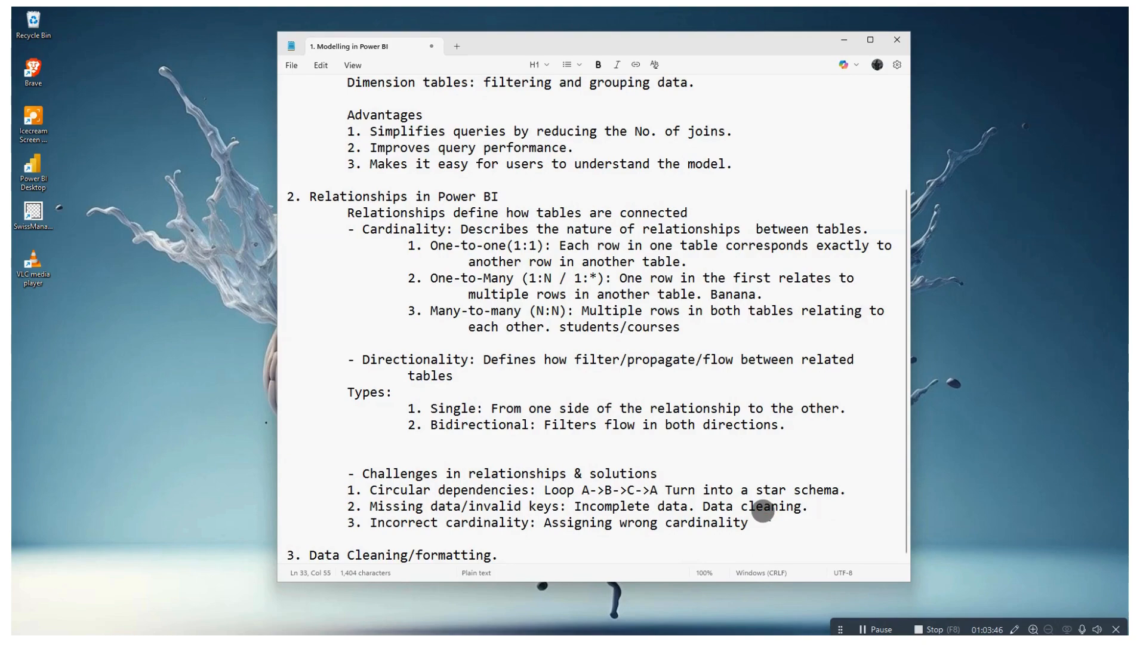
# - Add the fourth relationship challenge as "4. Ambigious relationships:"
pyautogui.press('Return')
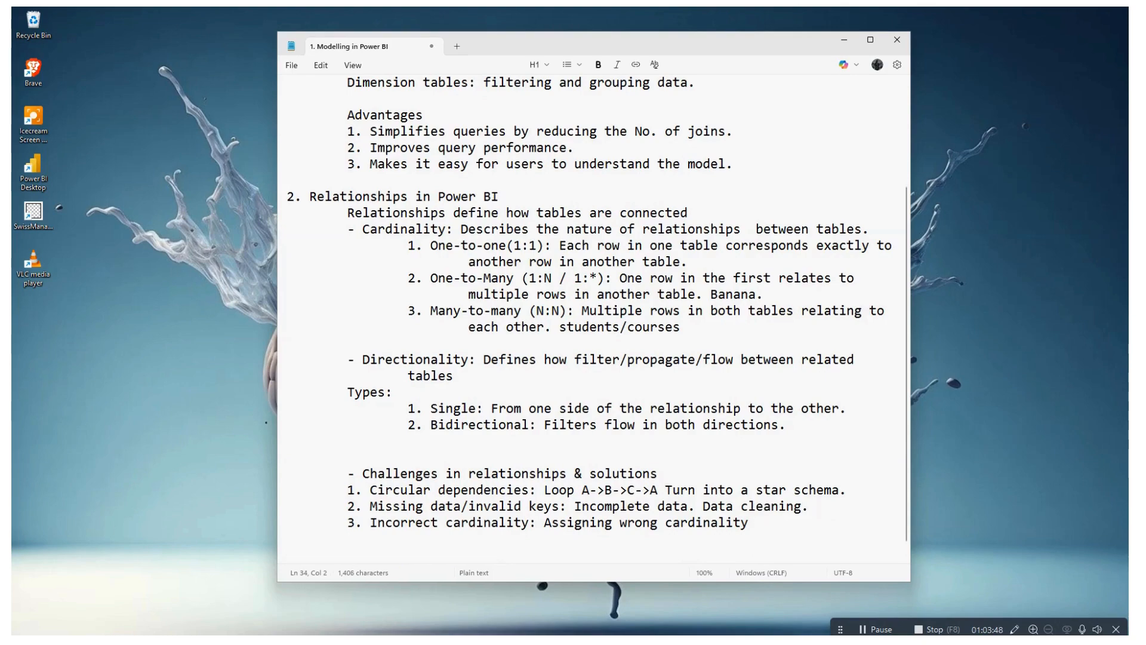
pyautogui.write('4. Ambigio')
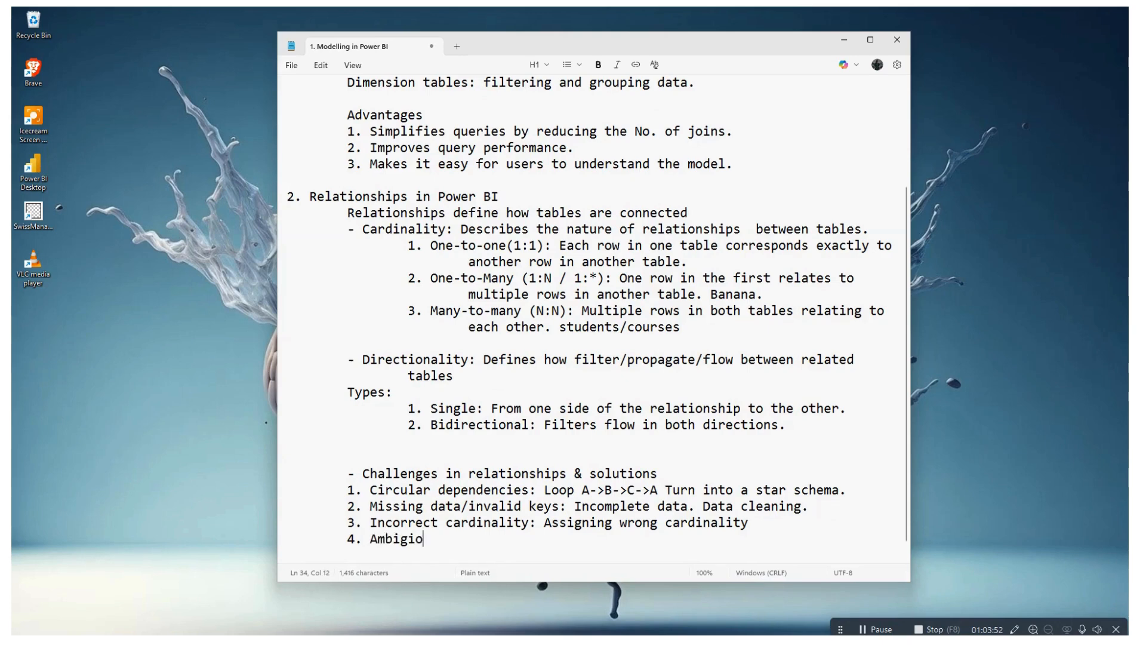
pyautogui.write('us relationships:')
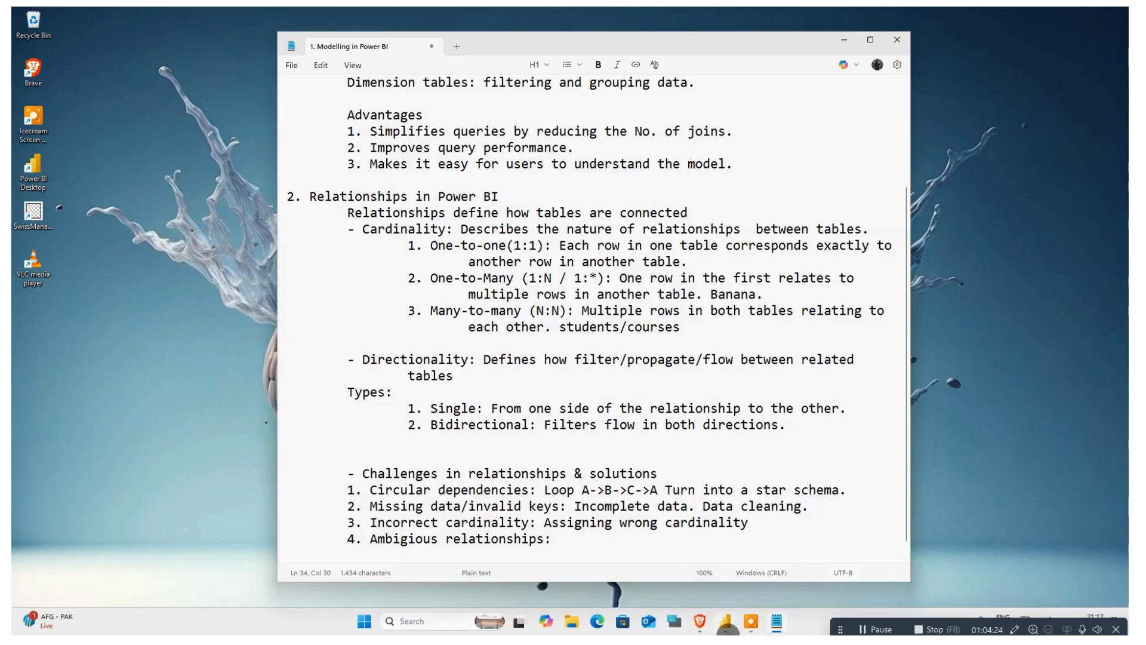
pyautogui.moveTo(724, 624)
pyautogui.moveTo(711, 567)
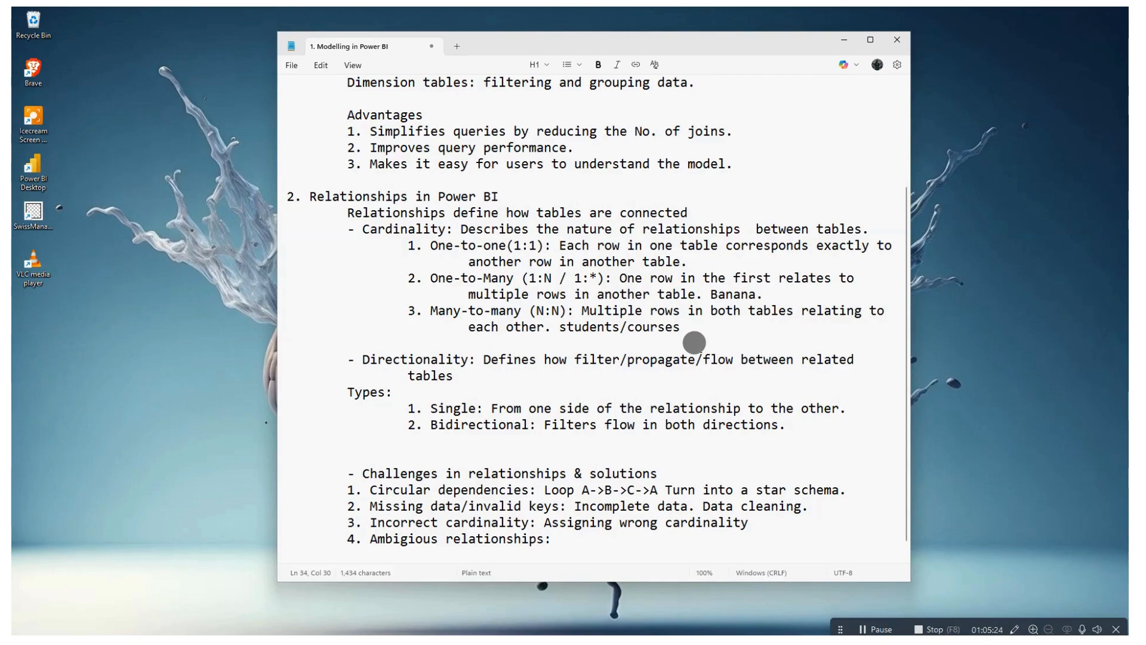
# - Write "Preparing raw data for analysis by removing errors." on a new line under the "Data Cleaning/formatting." heading
pyautogui.scroll(-1, 623, 328)
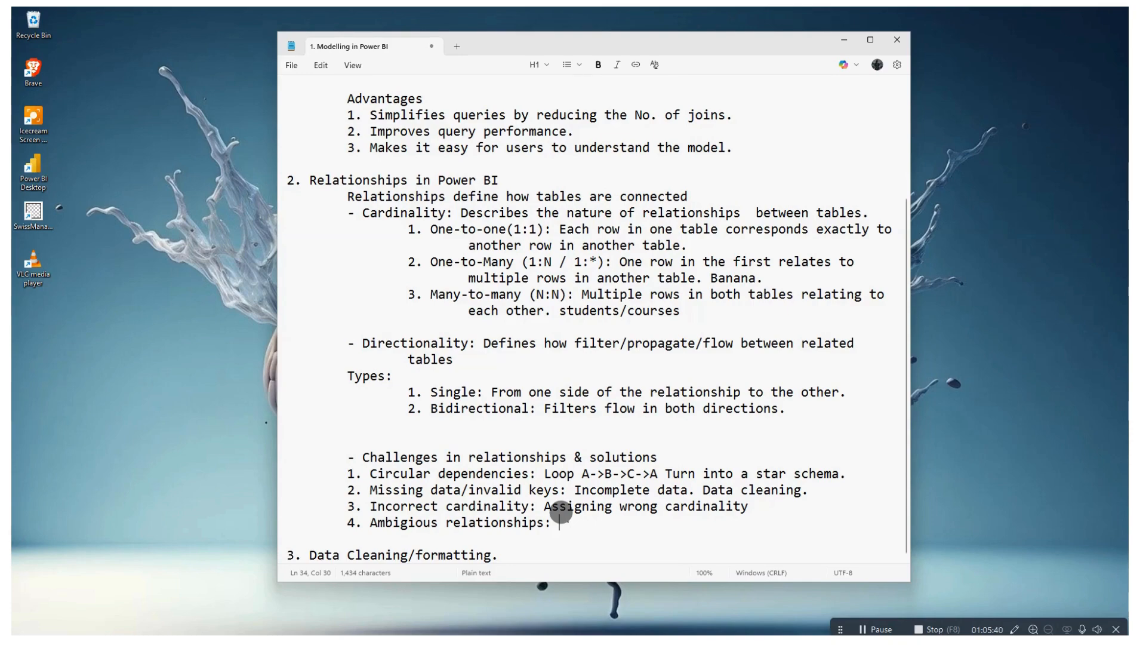
pyautogui.scroll(3, 562, 455)
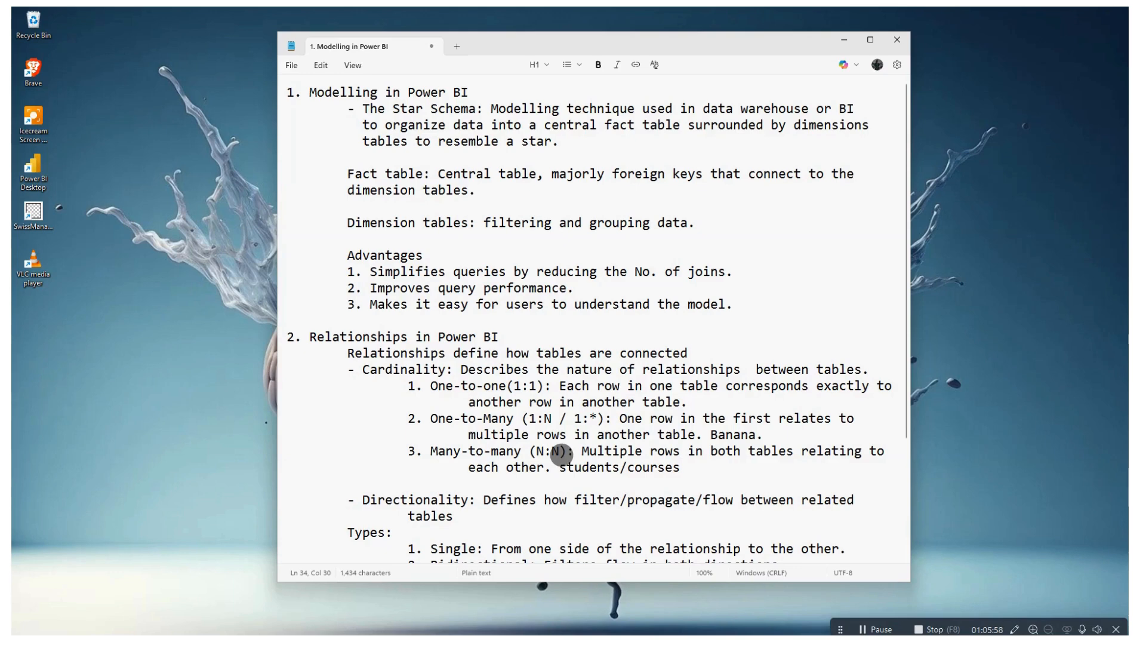
pyautogui.scroll(-3, 561, 454)
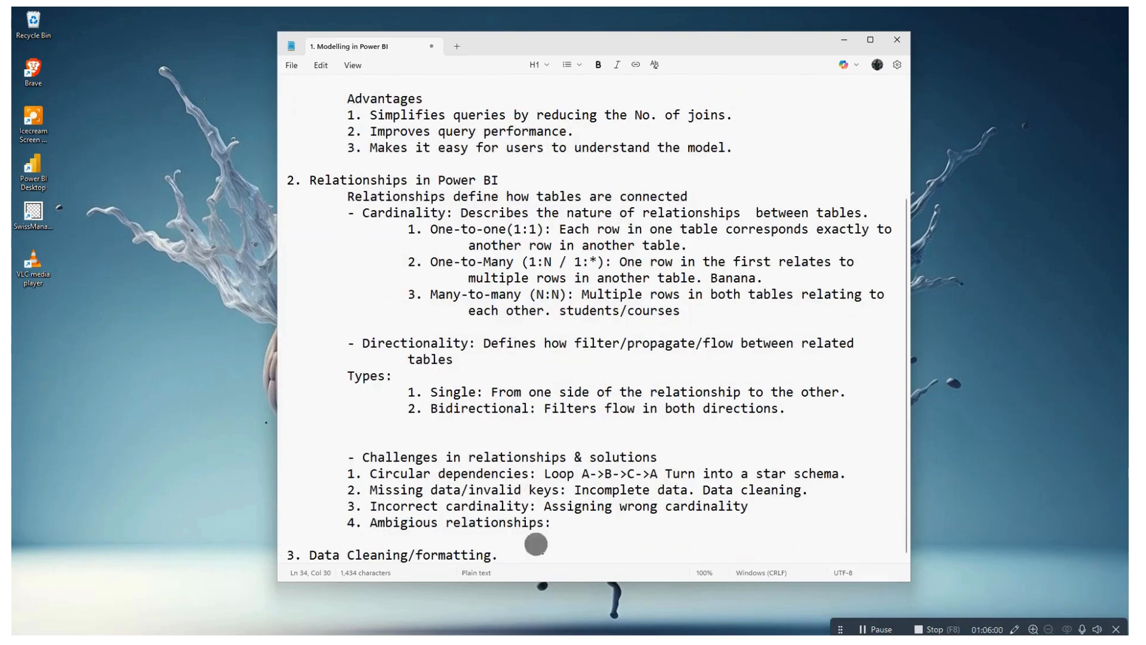
pyautogui.click(507, 555)
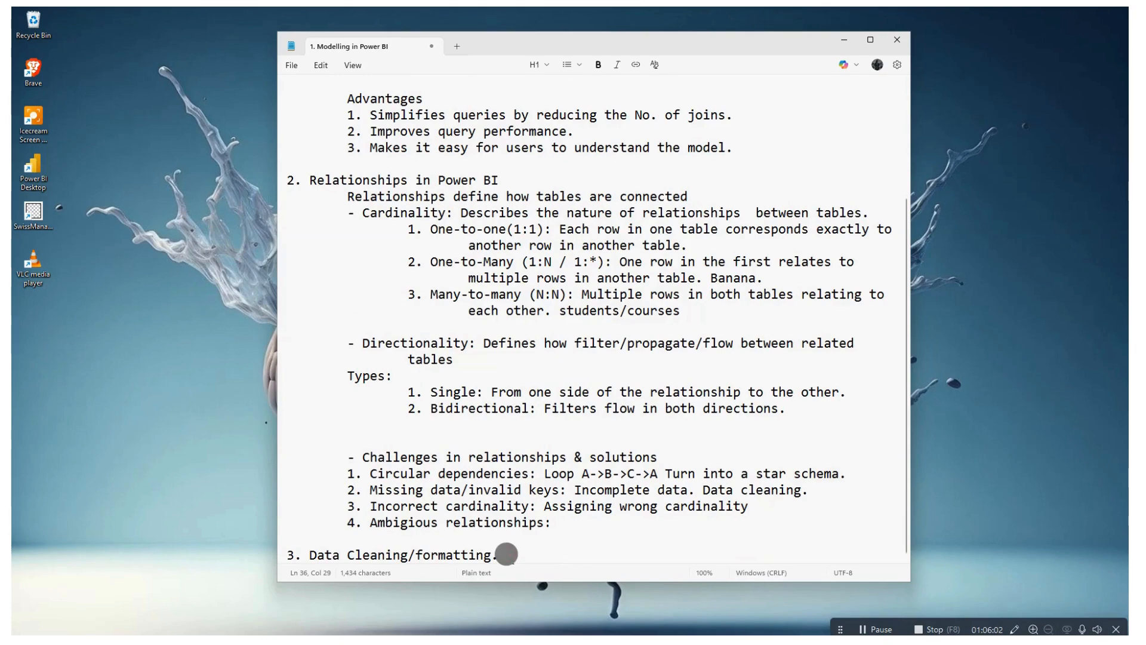
pyautogui.press('Return')
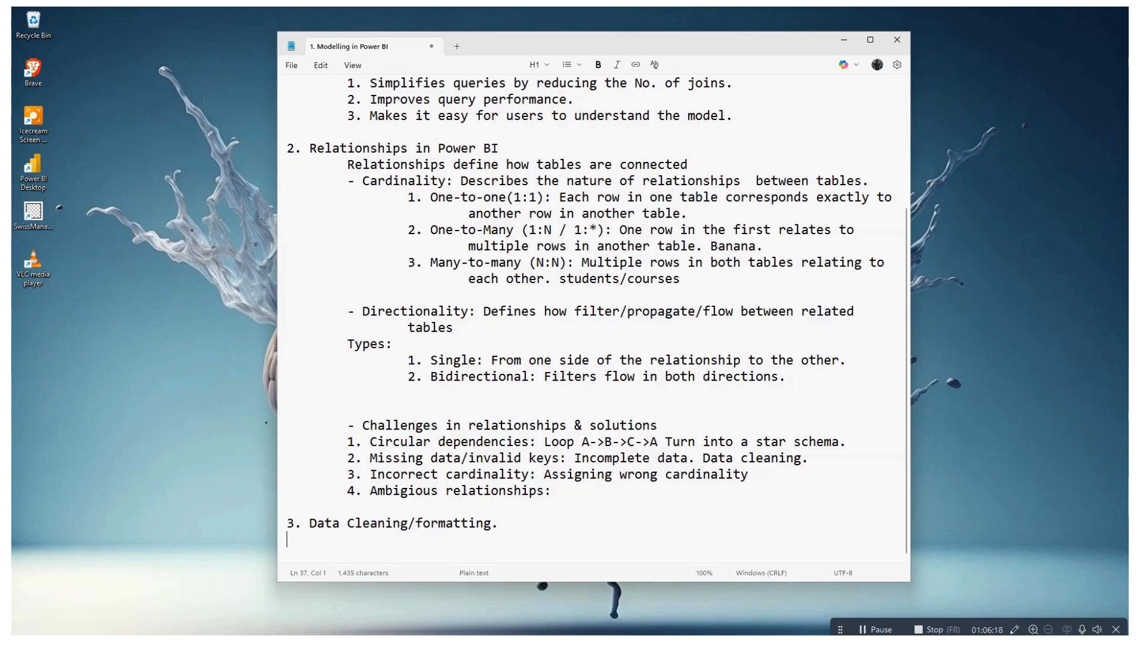
pyautogui.write('Preparing raw ')
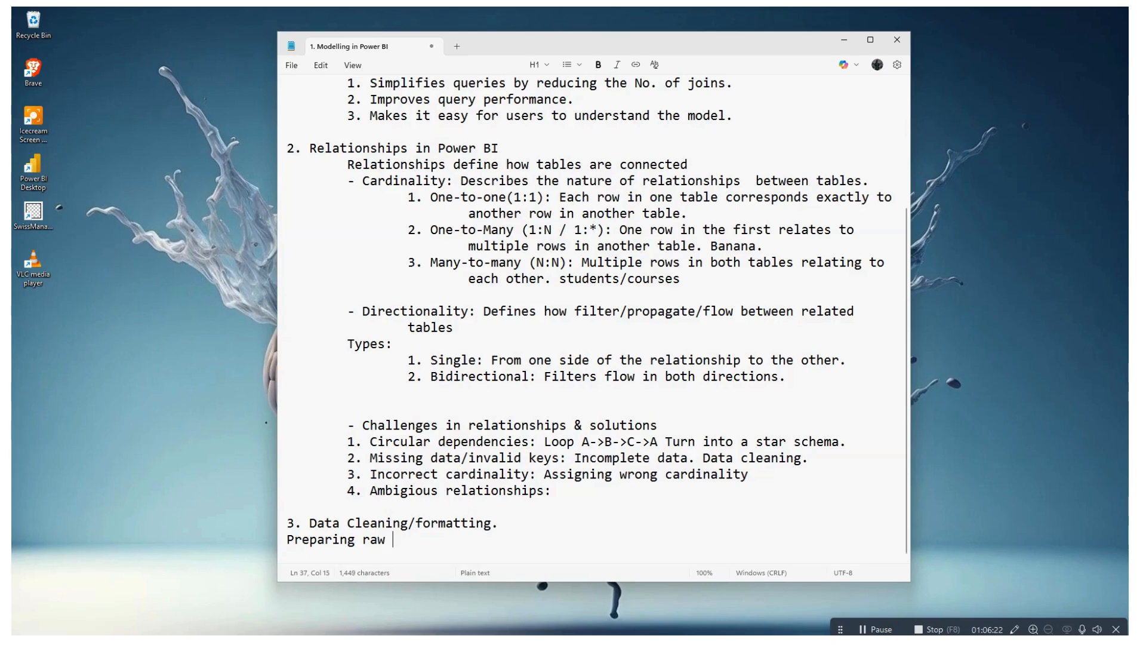
pyautogui.write('data for analysis b')
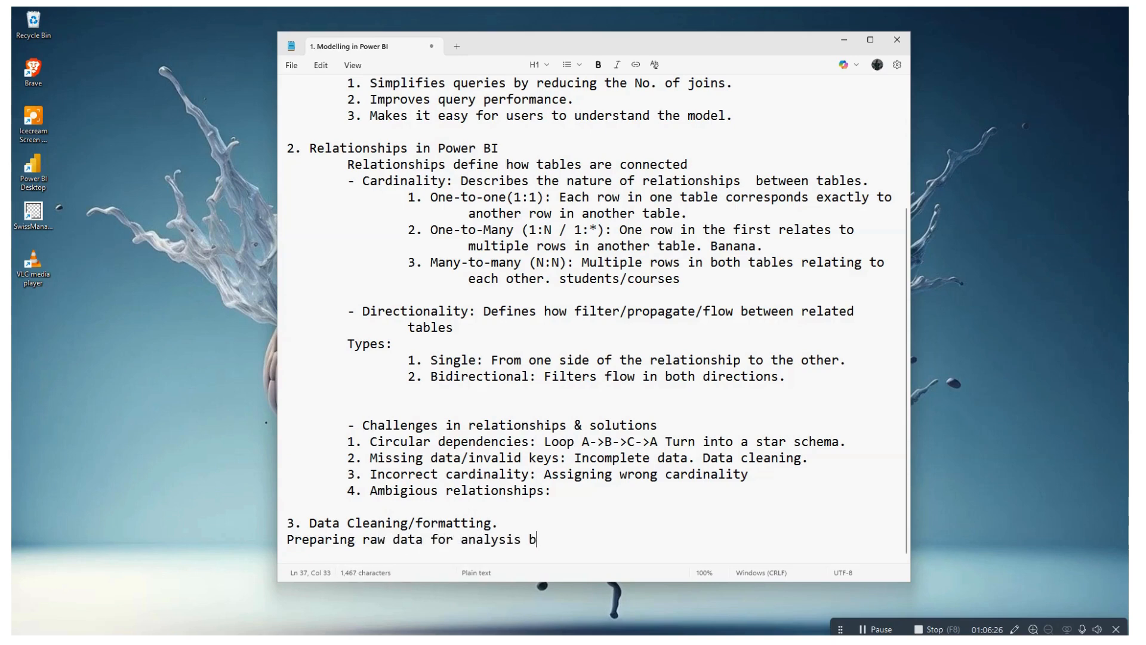
pyautogui.write('y remo')
pyautogui.press('BackSpace')
pyautogui.press('BackSpace')
pyautogui.write('emoving err')
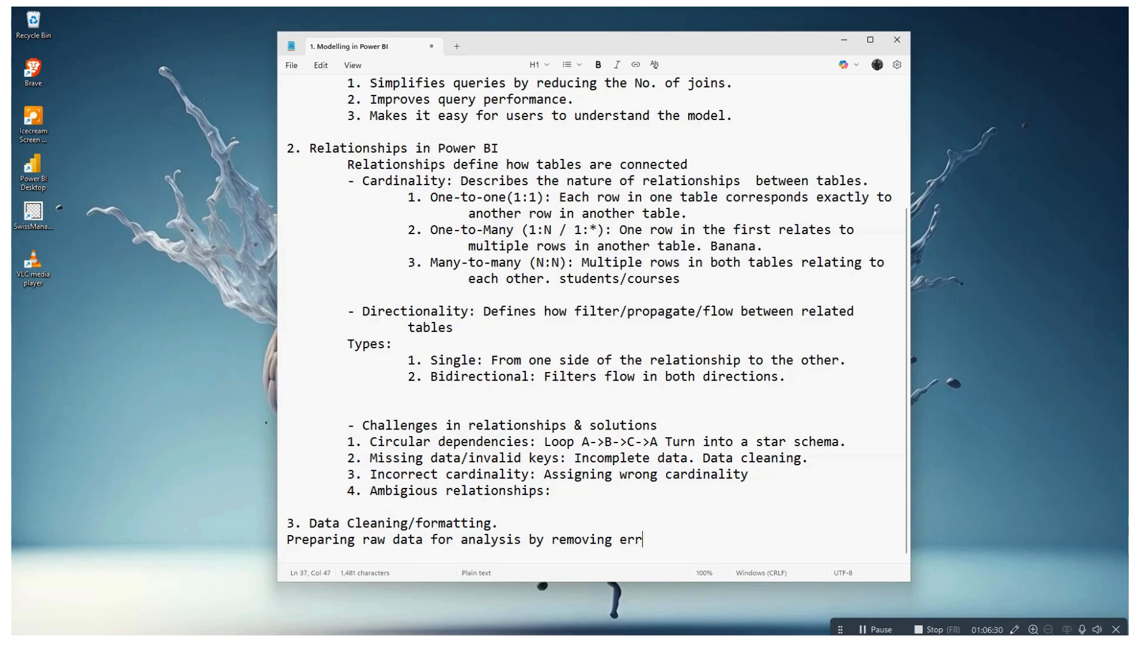
pyautogui.write('ors.')
# - Switch to Power BI Desktop and look over the tables and their relationships in Model view
pyautogui.moveTo(568, 630)
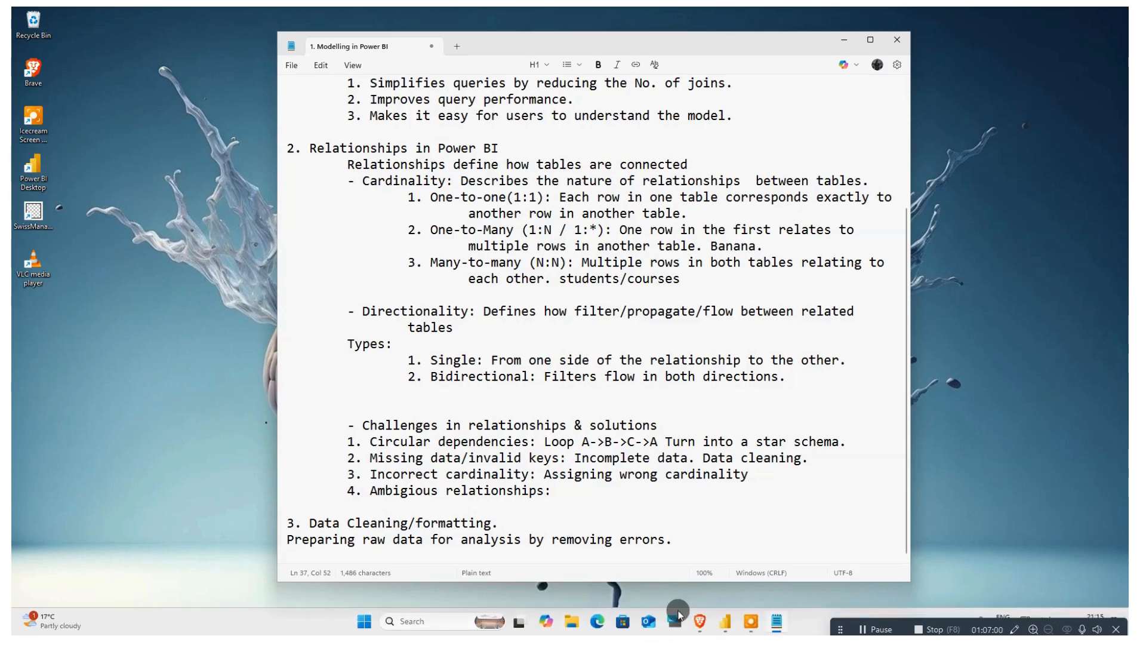
pyautogui.moveTo(725, 624)
pyautogui.click(719, 579)
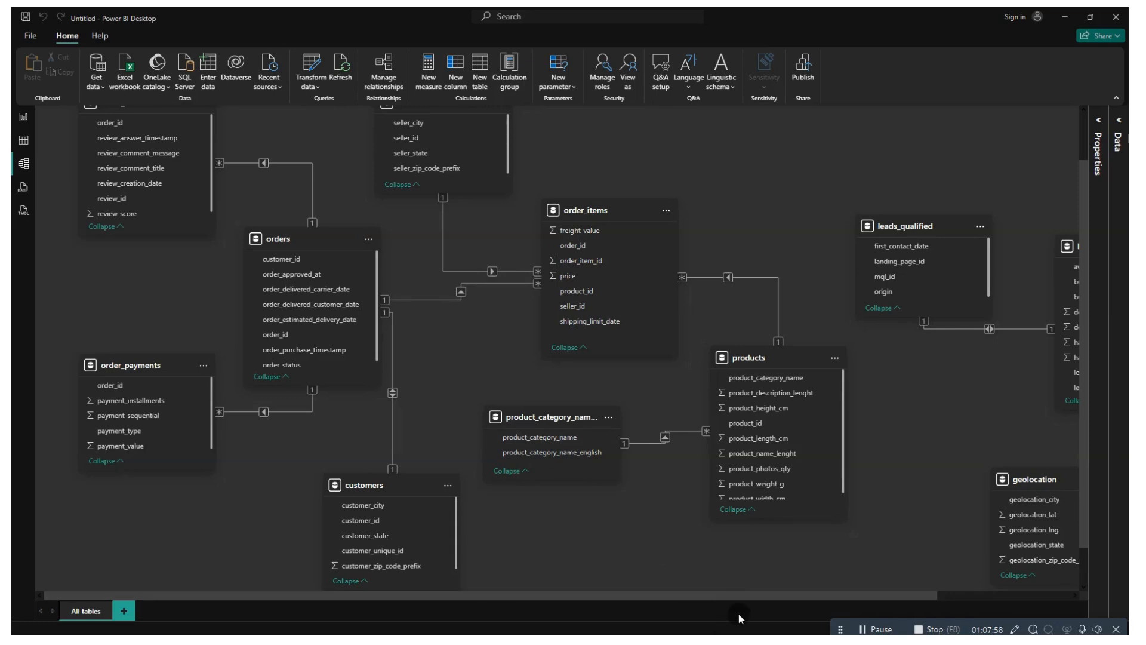
pyautogui.press('super')
pyautogui.moveTo(741, 626)
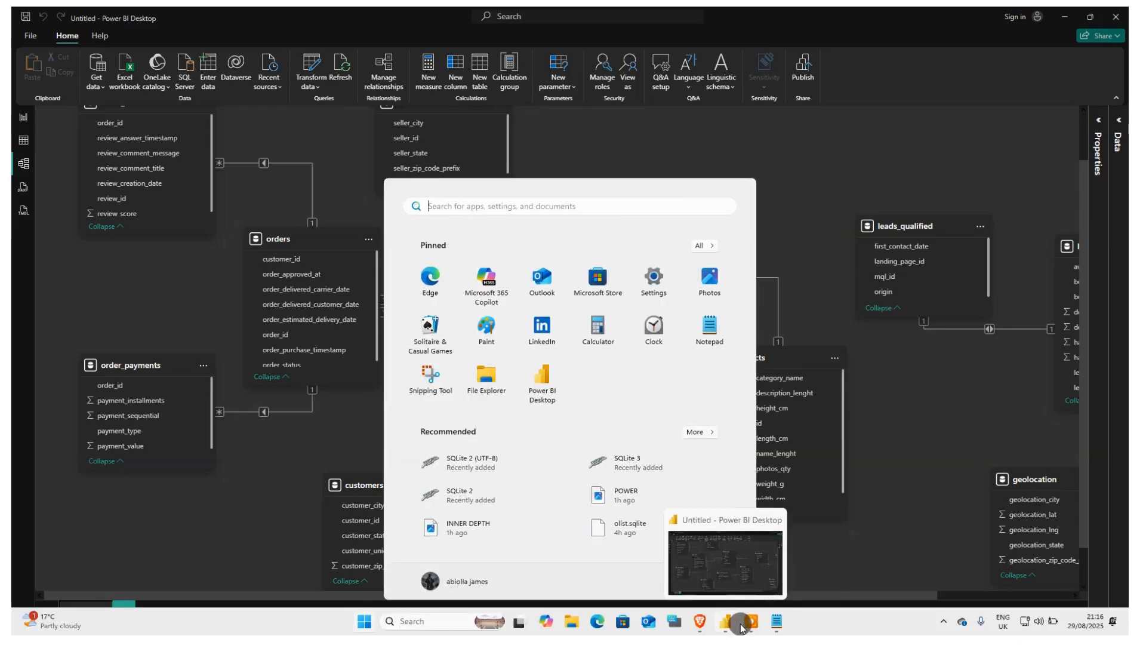
# - Return to the Notepad notes and add the indented item "1. Removing duplicates" under the data cleaning description
pyautogui.click(777, 621)
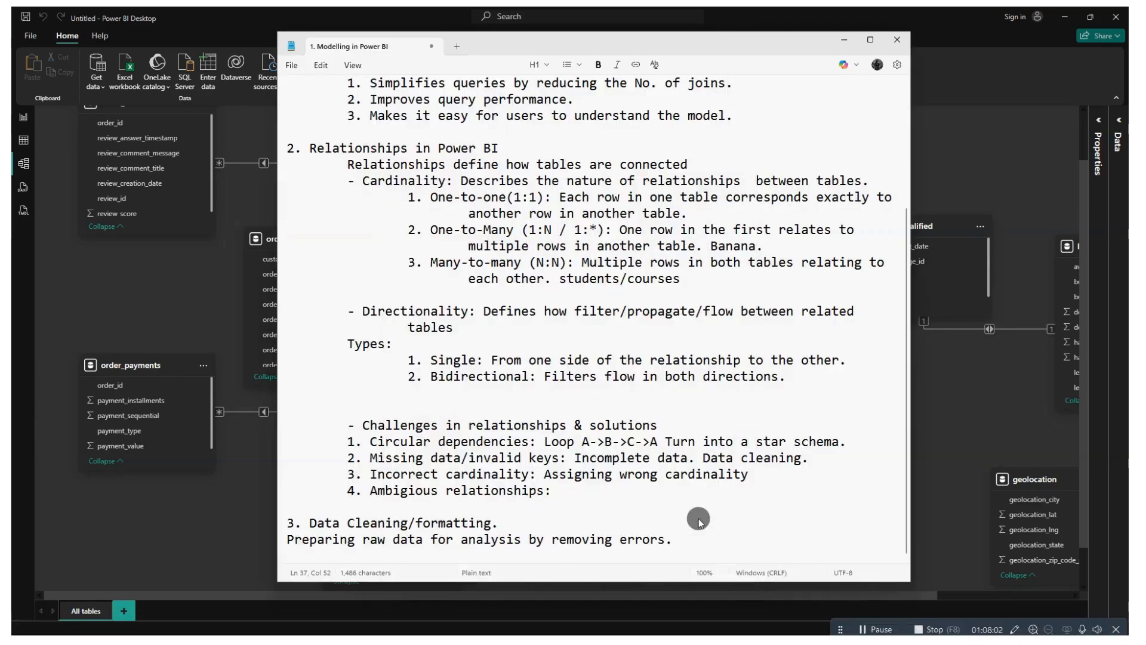
pyautogui.press('Return')
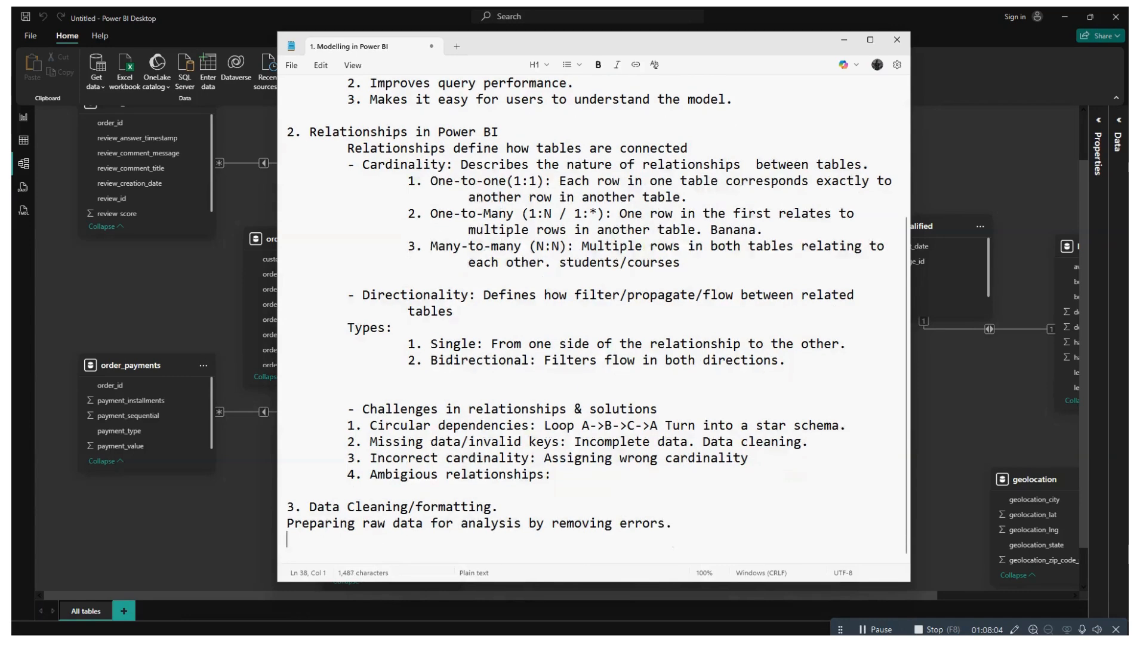
pyautogui.press('Tab')
pyautogui.write('1. Removi')
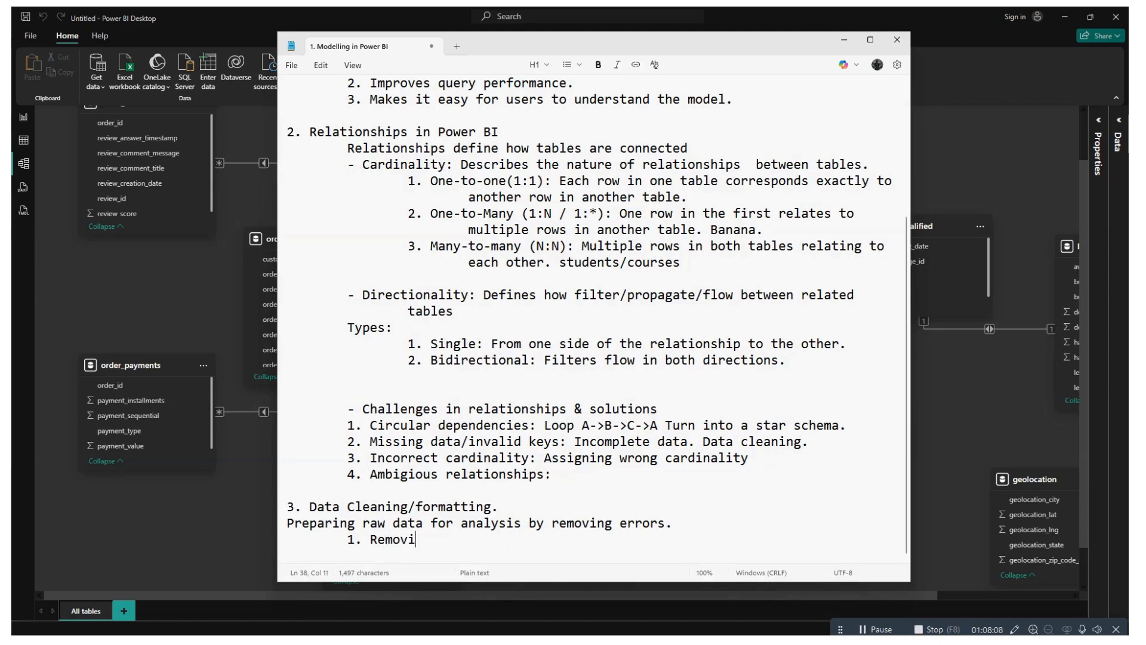
pyautogui.write('ng duplica')
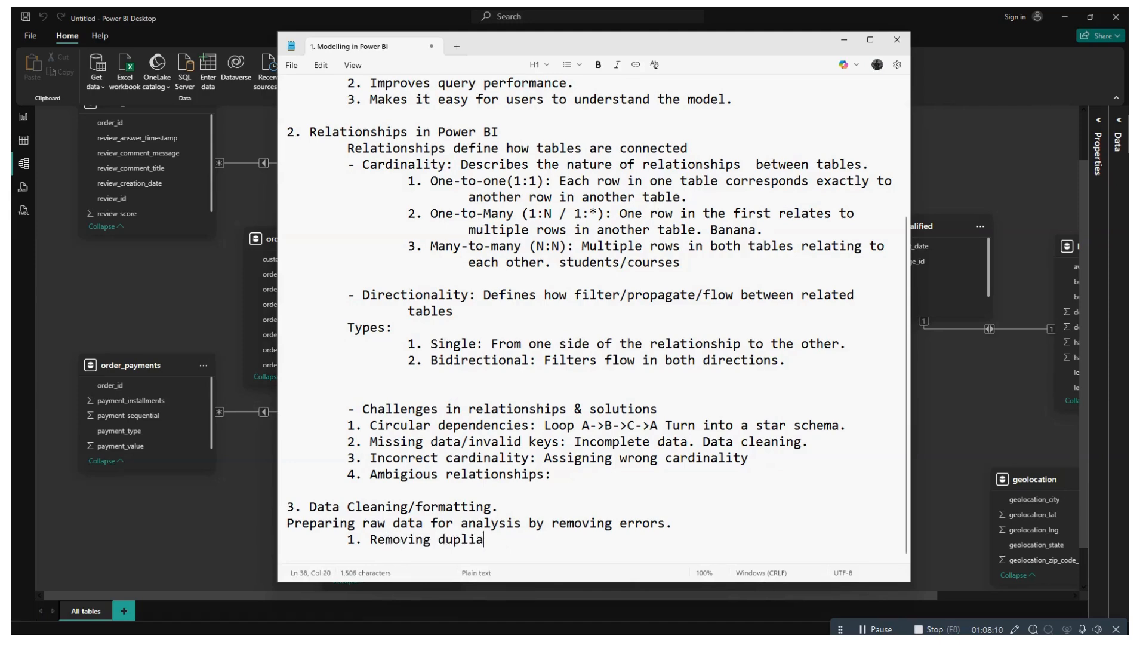
pyautogui.write('tes')
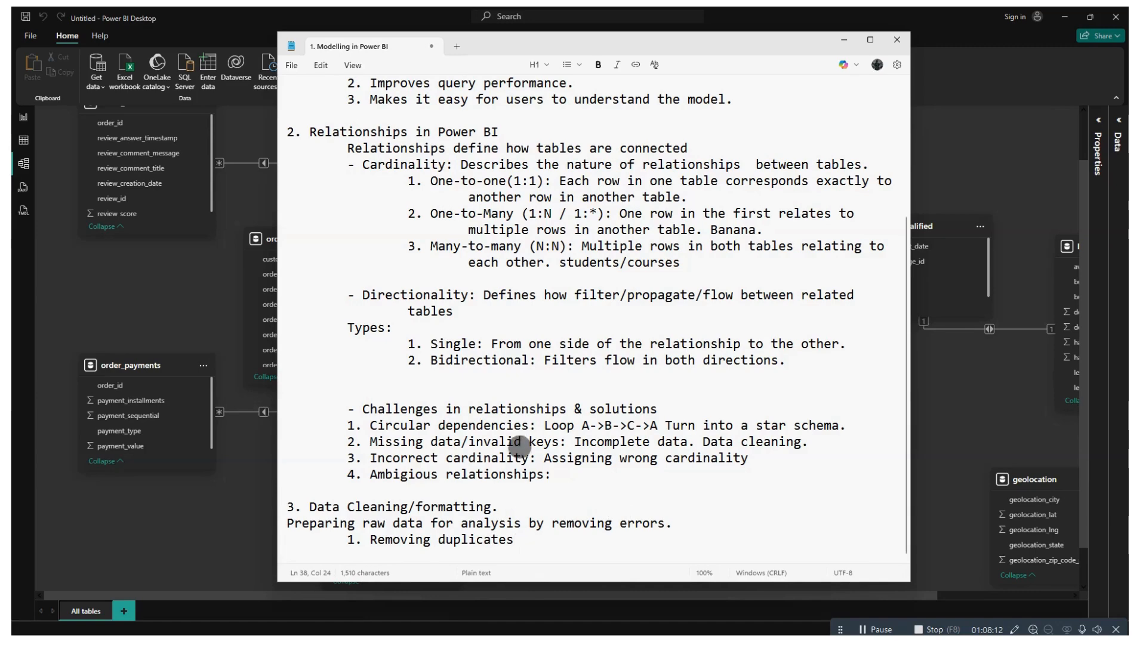
# - Switch to Power BI Desktop and open the Power Query Editor to transform the data
pyautogui.click(195, 301)
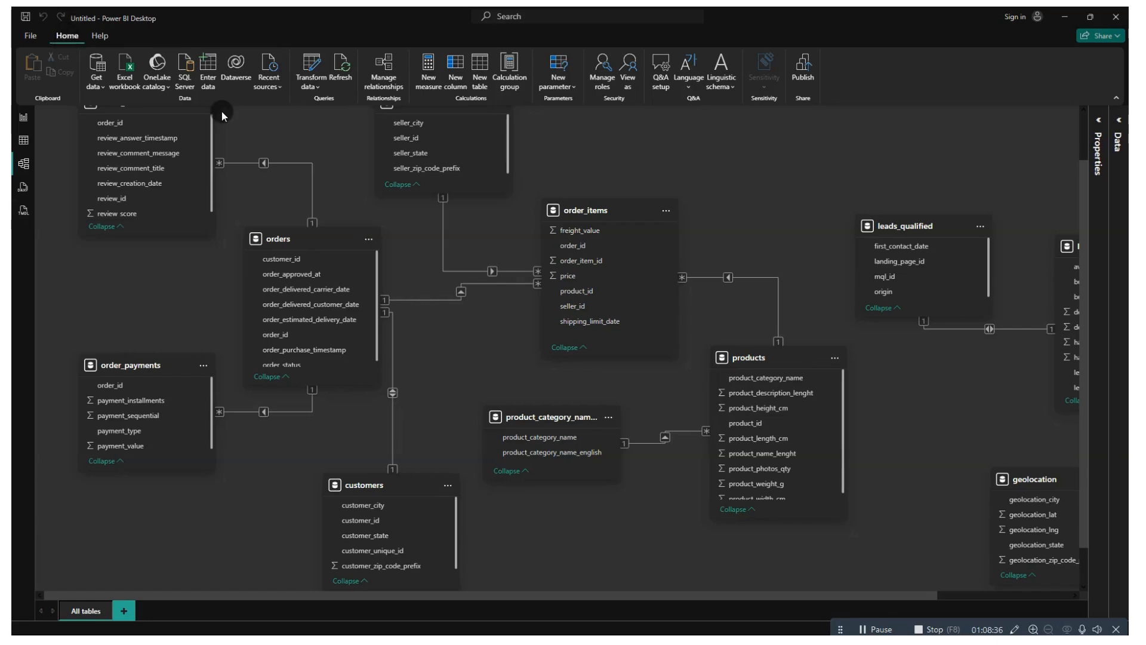
pyautogui.click(306, 79)
pyautogui.click(312, 93)
pyautogui.click(310, 93)
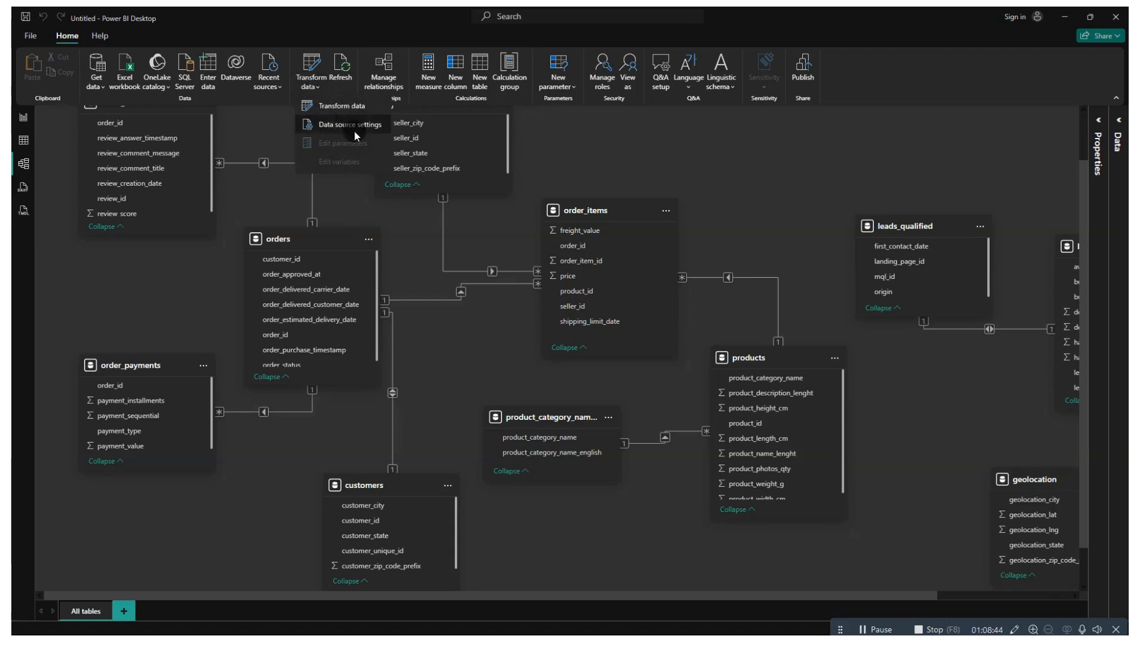
pyautogui.click(254, 140)
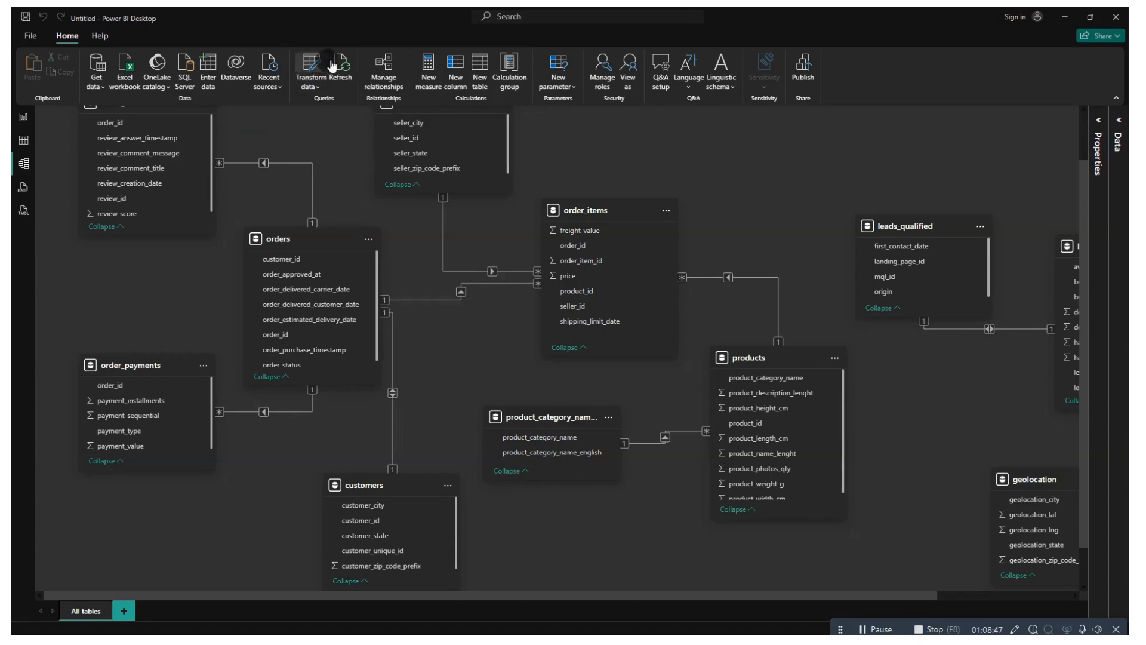
pyautogui.click(309, 63)
pyautogui.click(308, 63)
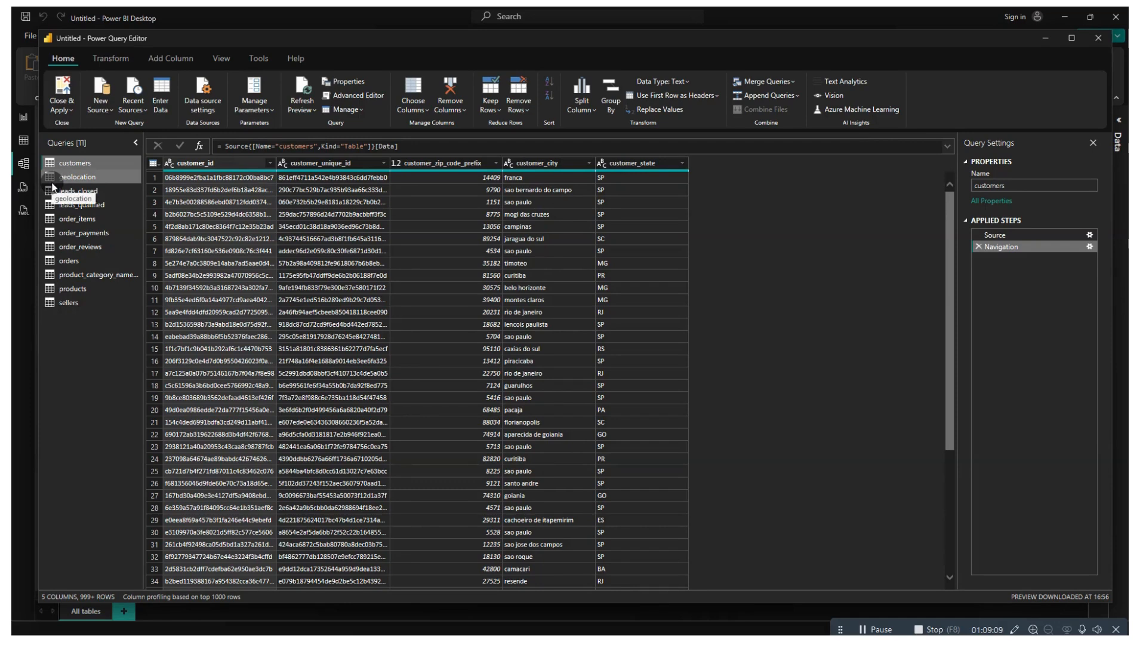
# - Remove duplicate rows from the geolocation table based on the geolocation_zip_code_prefix column
pyautogui.click(89, 179)
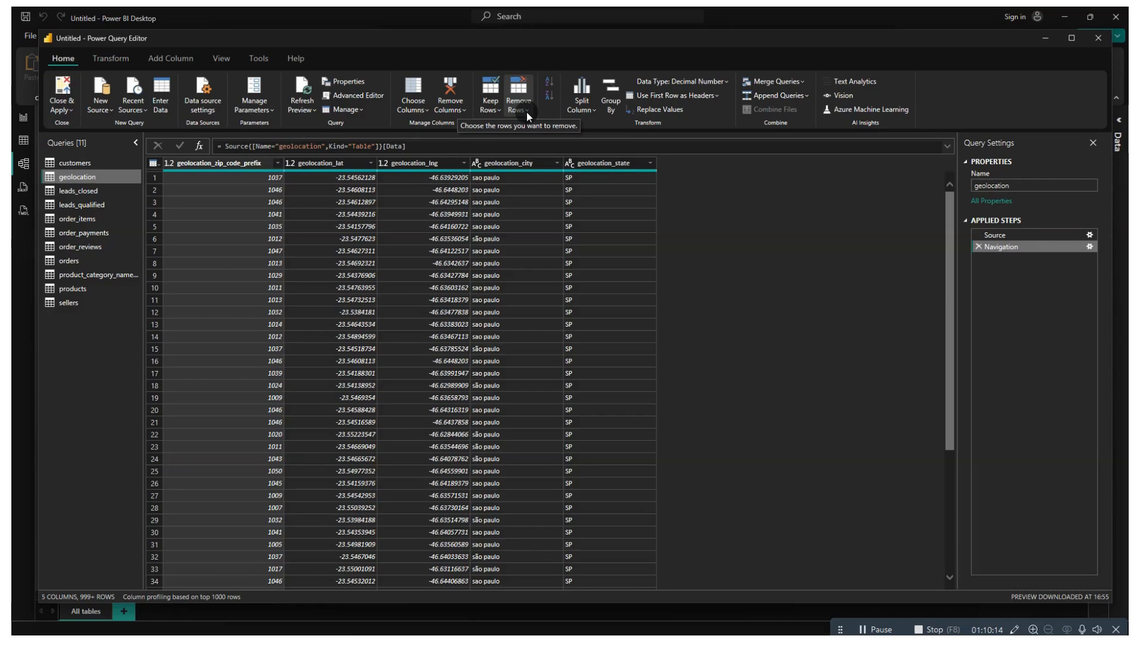
pyautogui.click(526, 112)
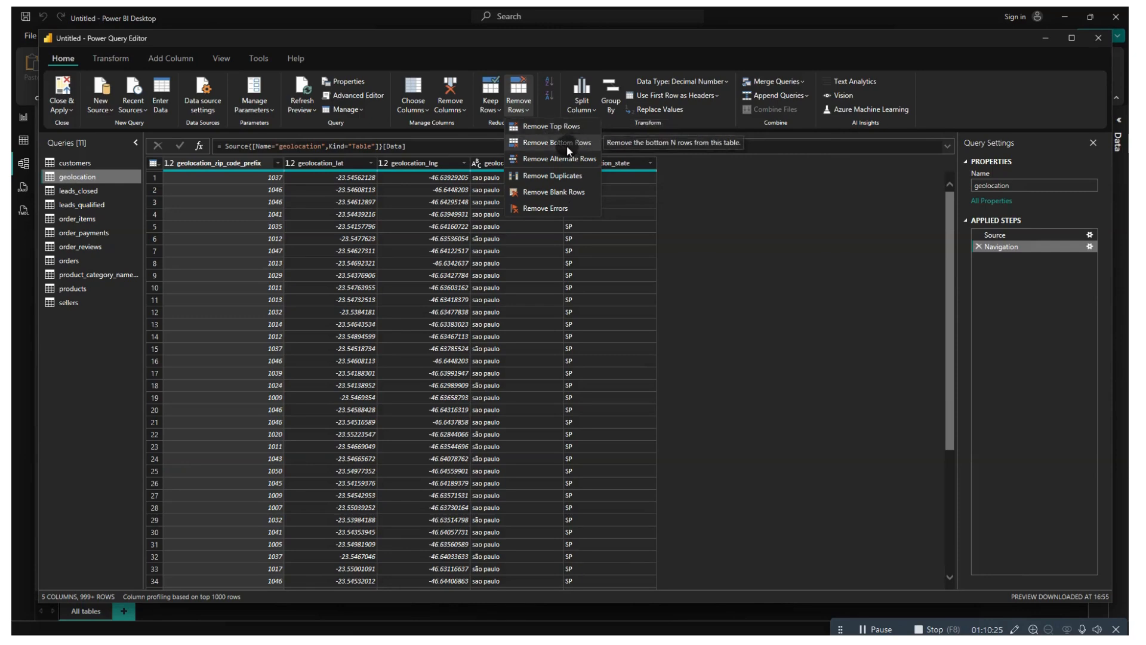
pyautogui.click(561, 164)
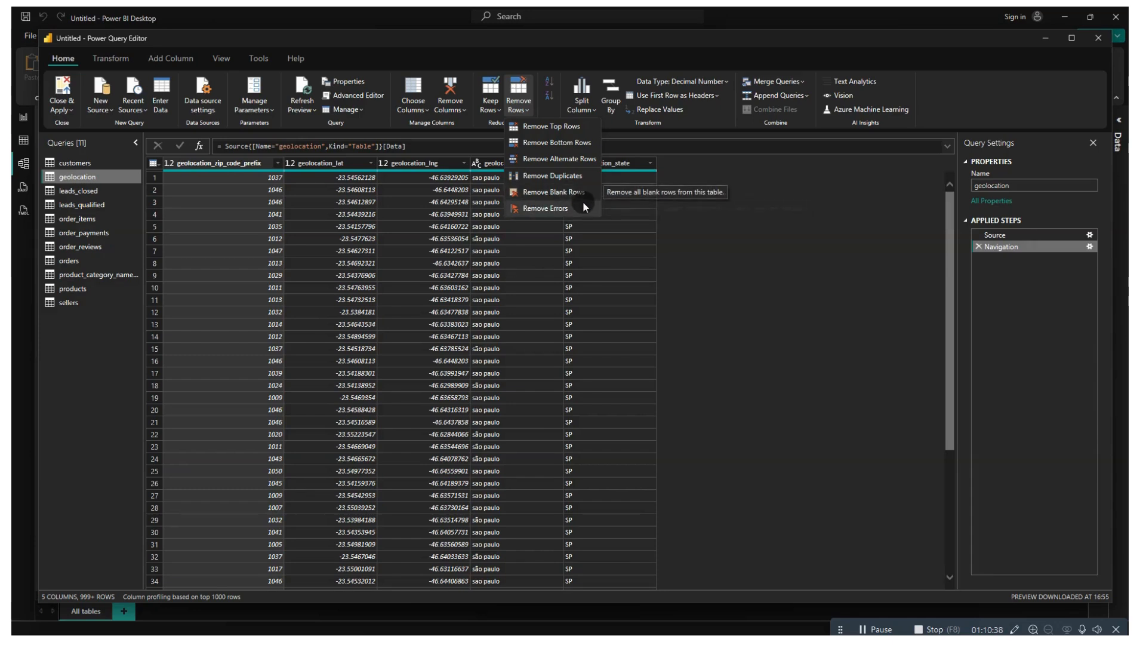
pyautogui.click(550, 171)
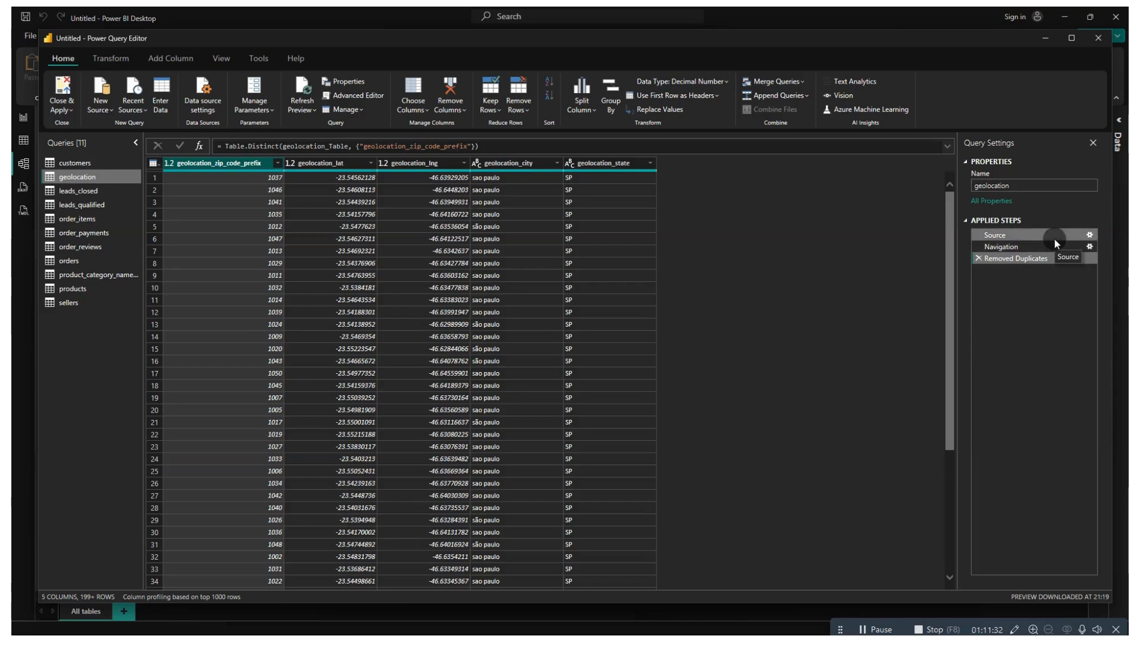
# - Remove duplicate rows from the leads_closed table based on mql_id and compare the data before and after that applied step
pyautogui.click(83, 190)
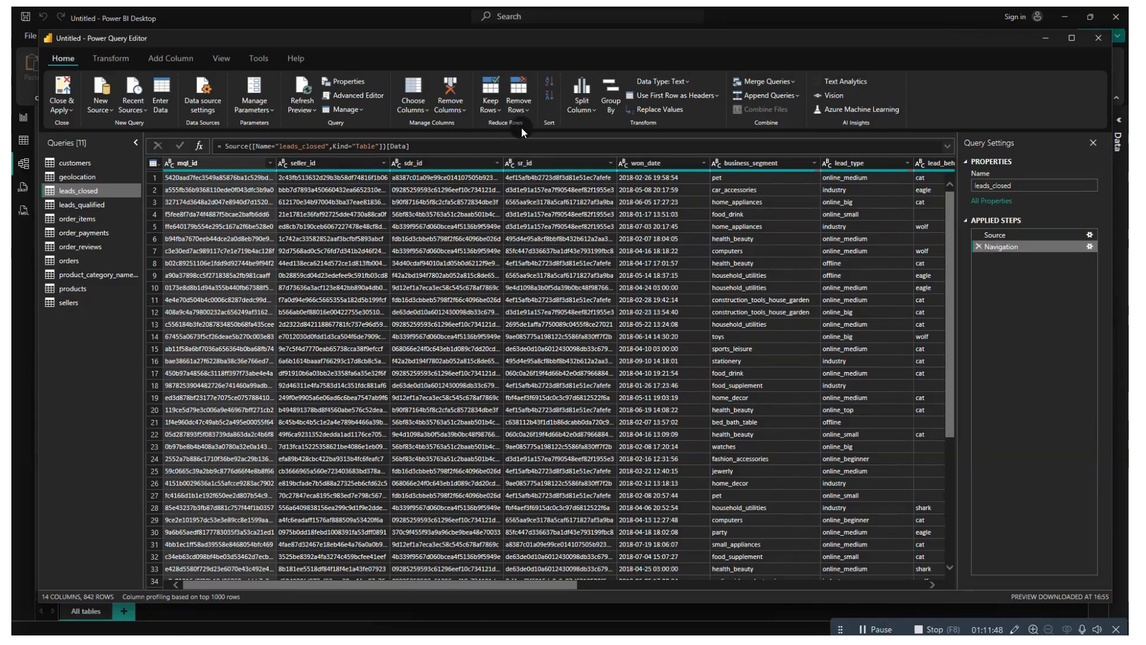
pyautogui.click(527, 105)
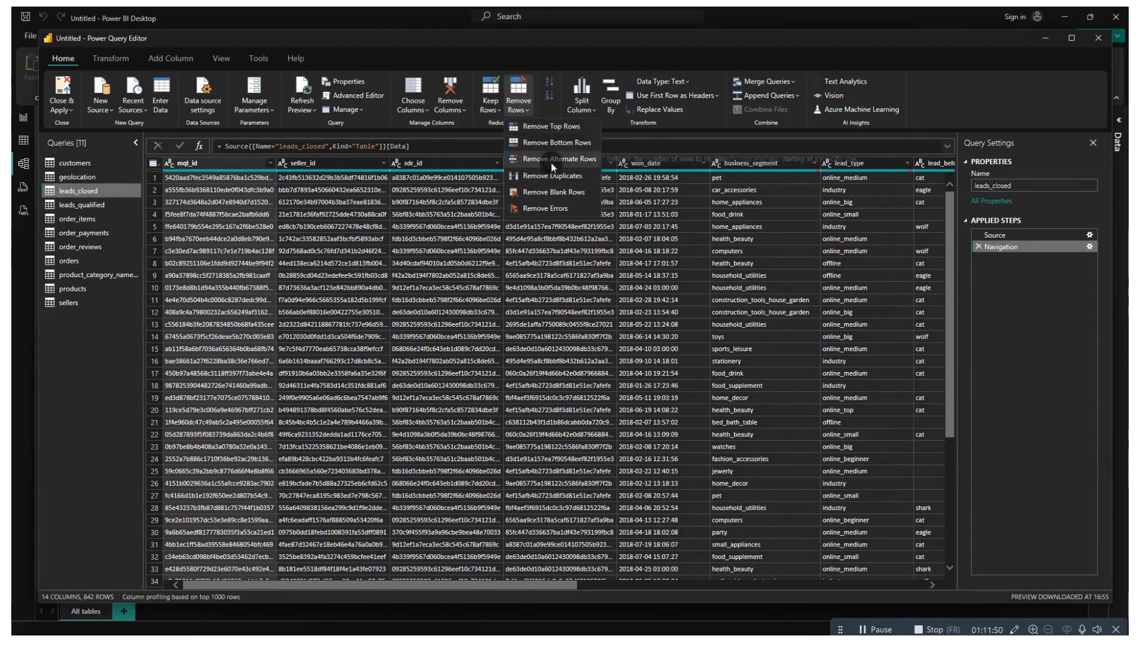
pyautogui.click(561, 174)
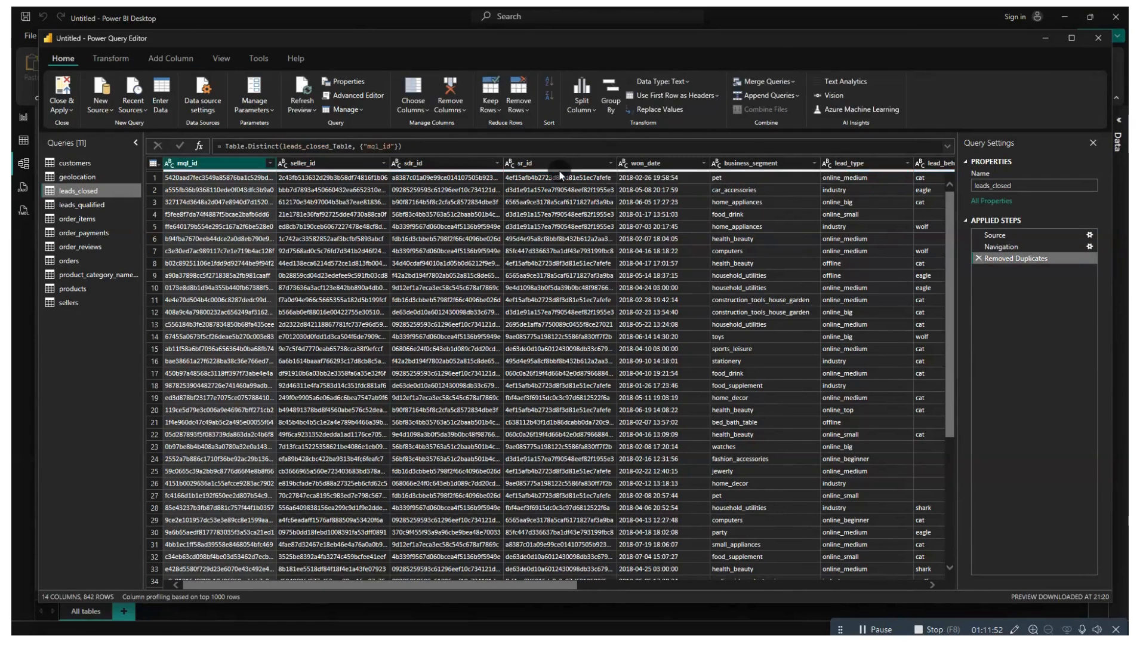
pyautogui.click(1009, 248)
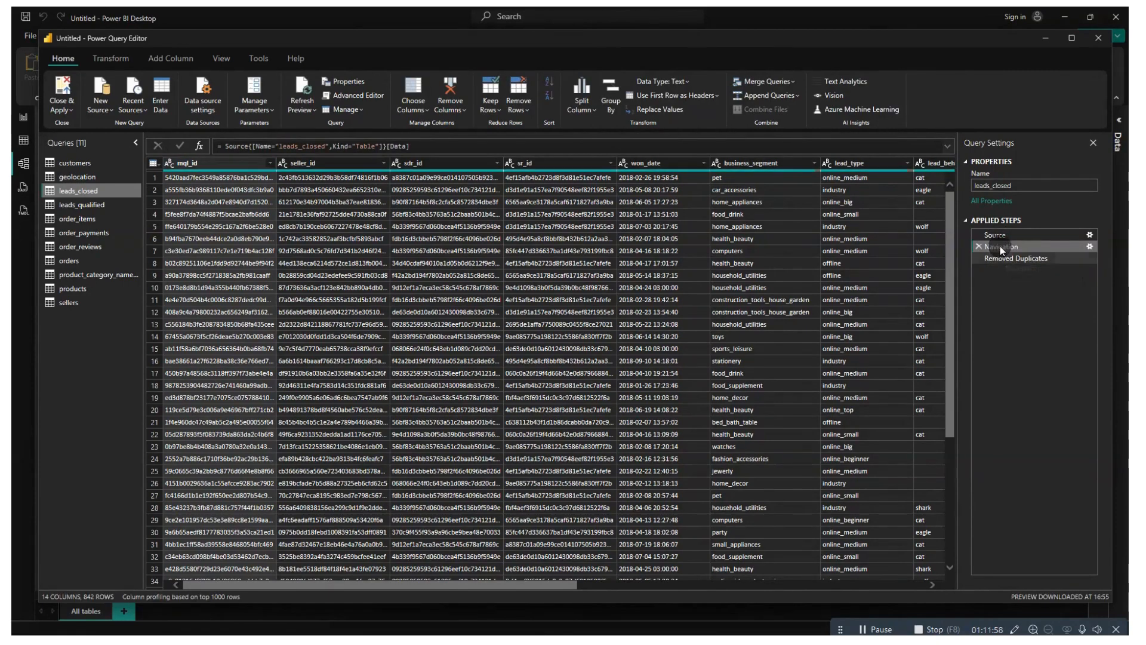
pyautogui.click(1000, 259)
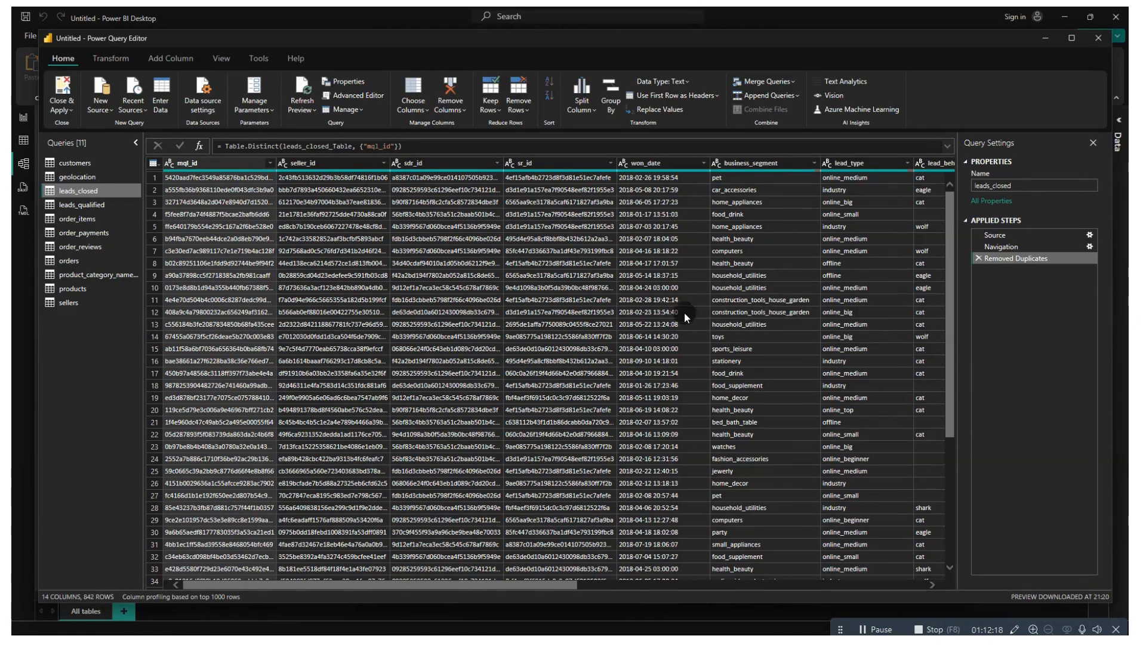
# - Examine the won_date and sr_id columns in leads_closed and the shipping_limit_date and seller_id columns in order_items
pyautogui.click(657, 165)
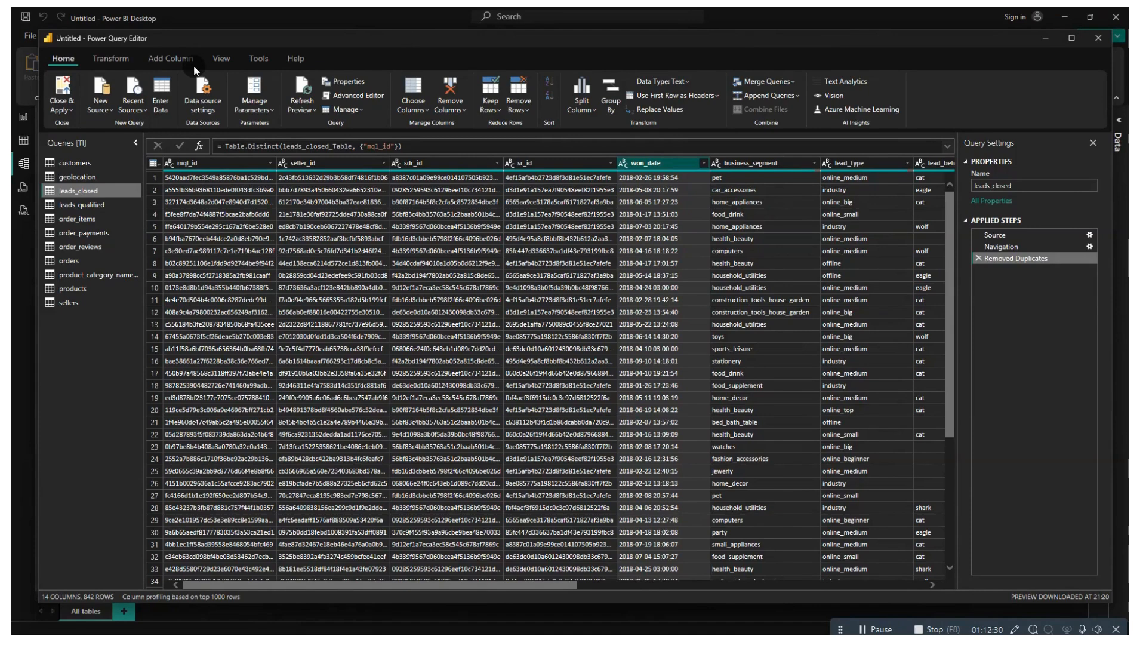
pyautogui.click(547, 160)
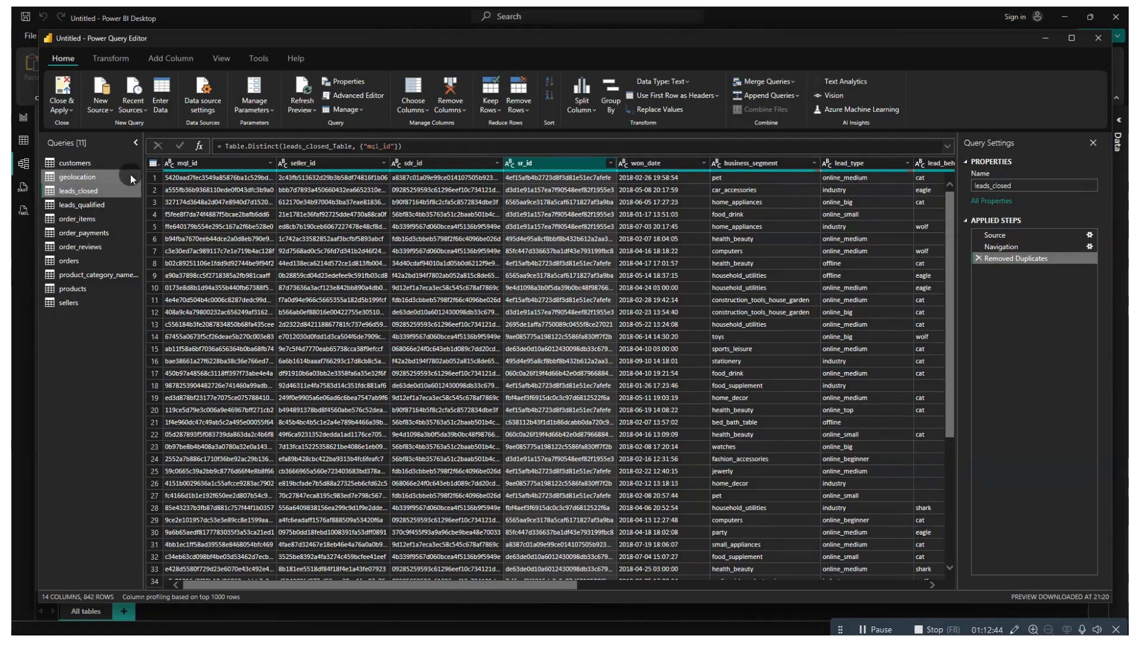
pyautogui.click(74, 217)
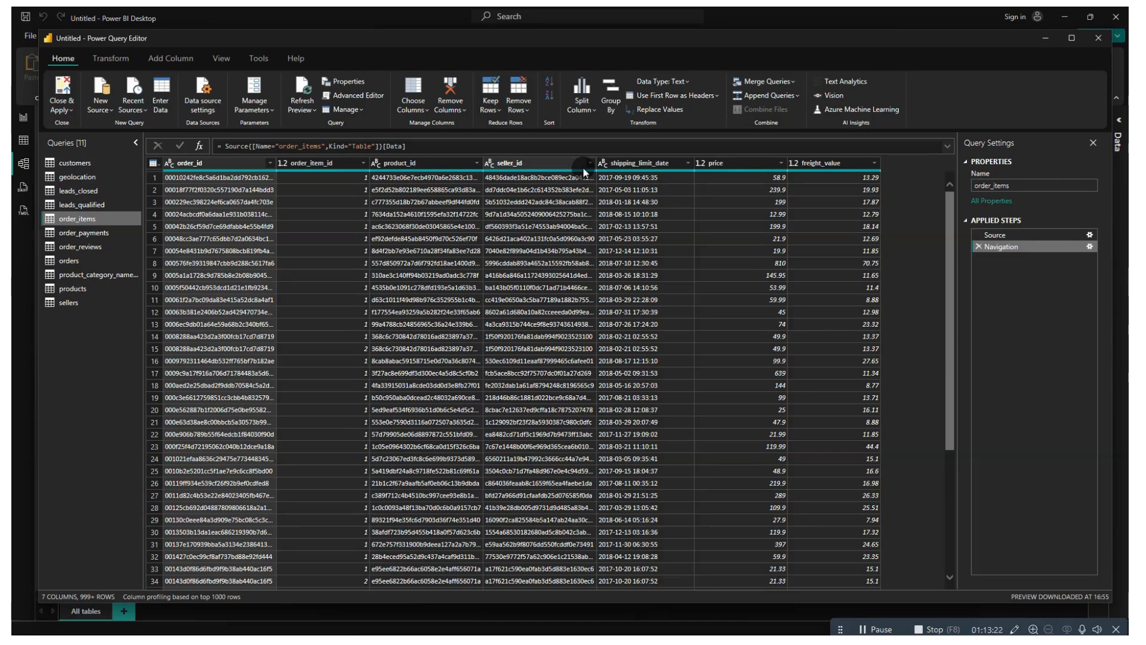
pyautogui.click(648, 167)
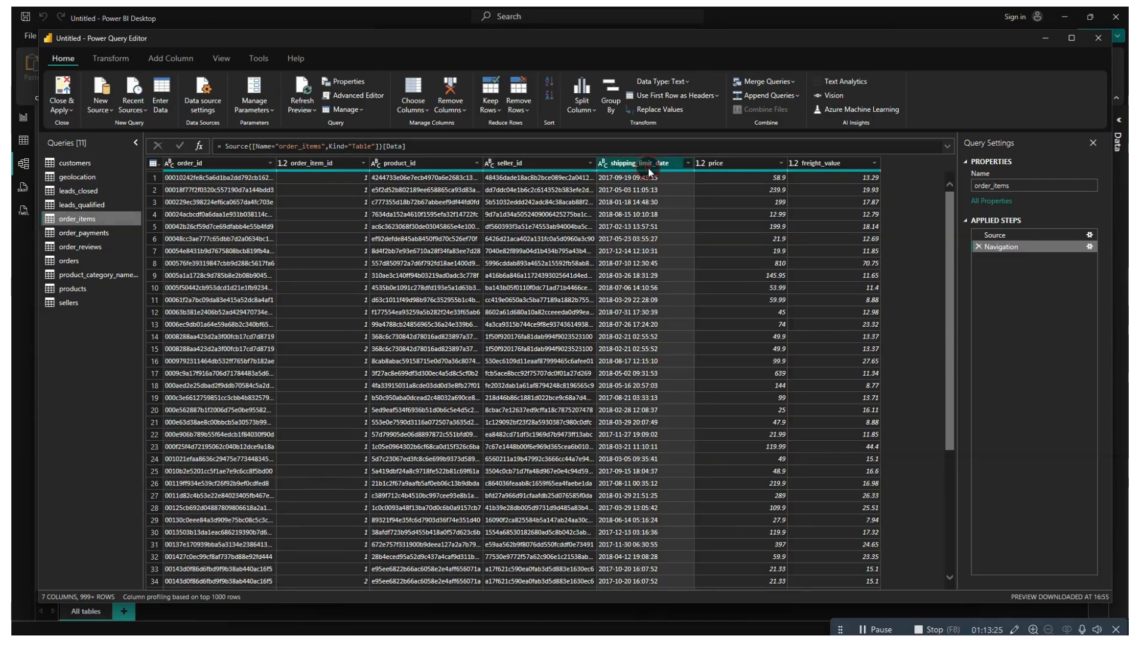
pyautogui.click(685, 162)
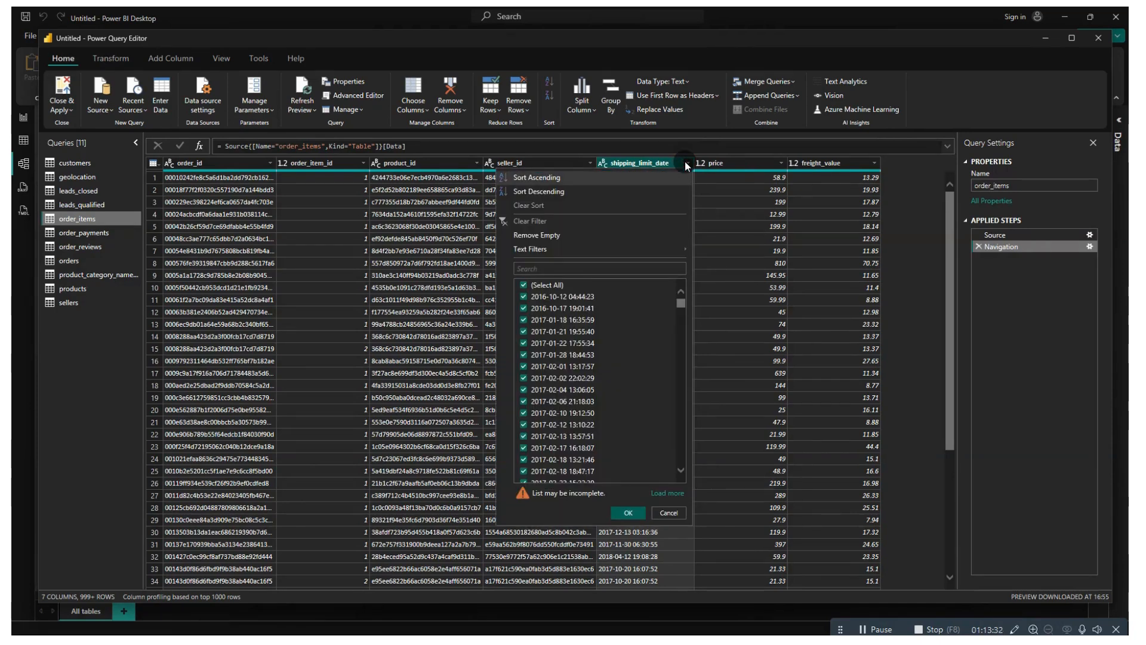
pyautogui.click(685, 161)
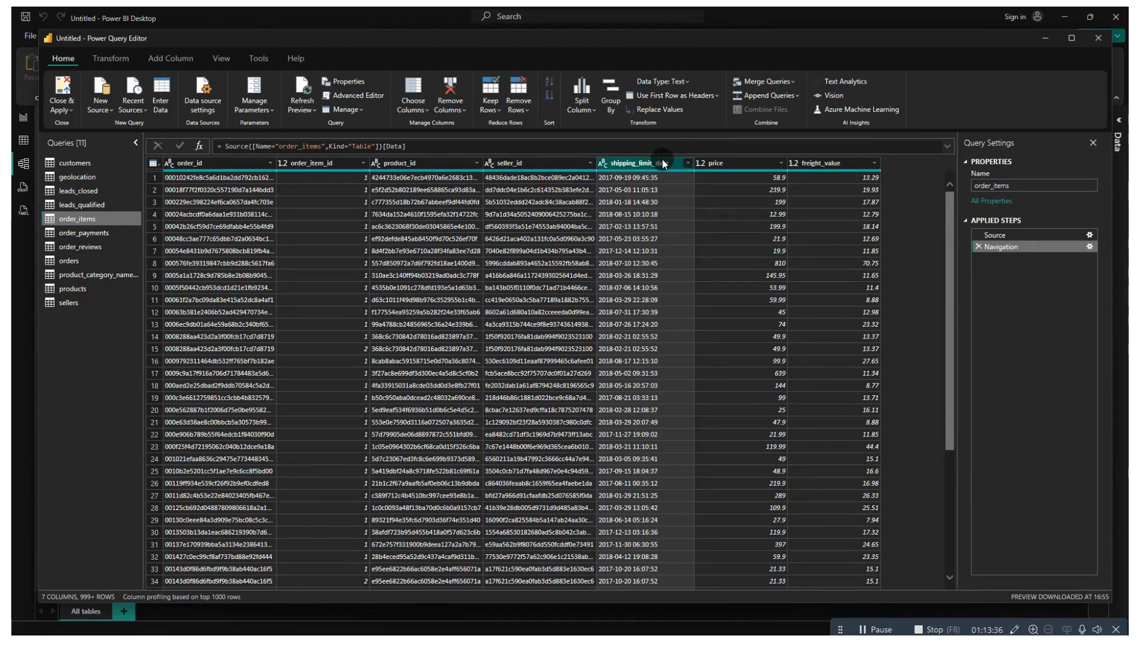
pyautogui.click(546, 163)
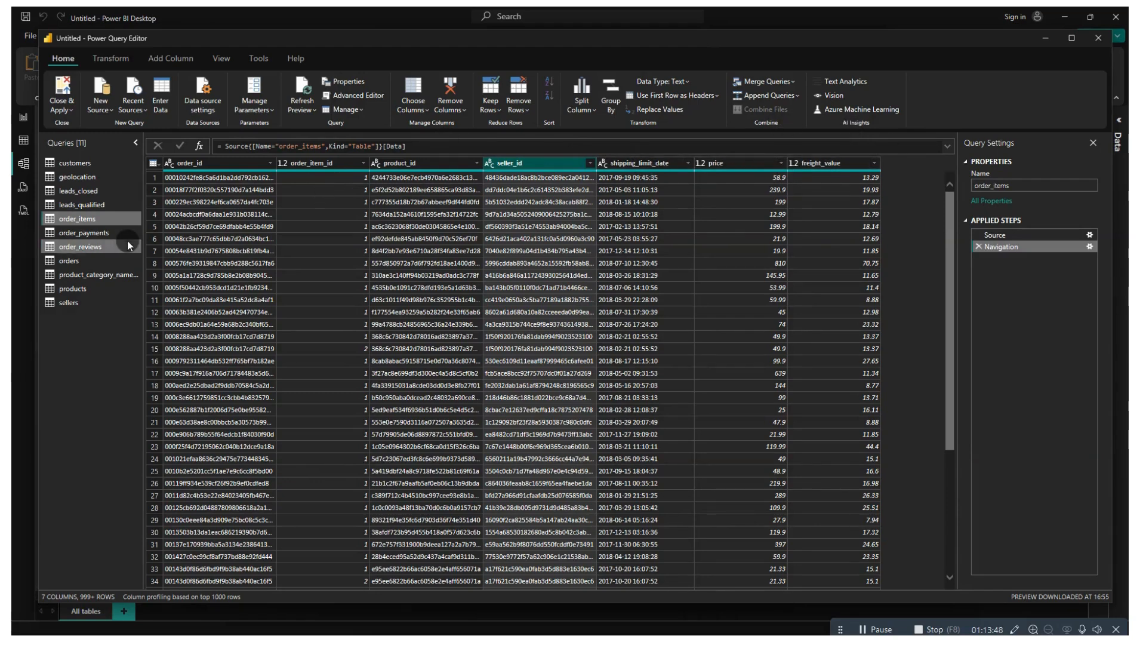
# - In the geolocation table, review the city, longitude and state columns and run Detect Data Type on the geolocation_lat column
pyautogui.click(77, 177)
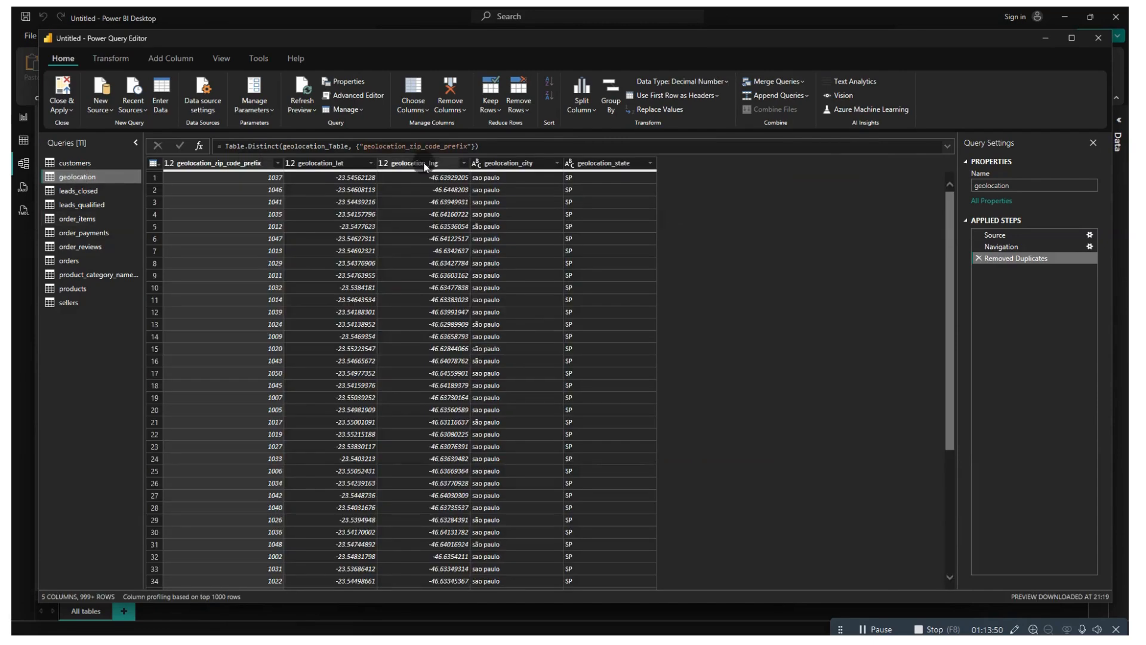
pyautogui.click(513, 163)
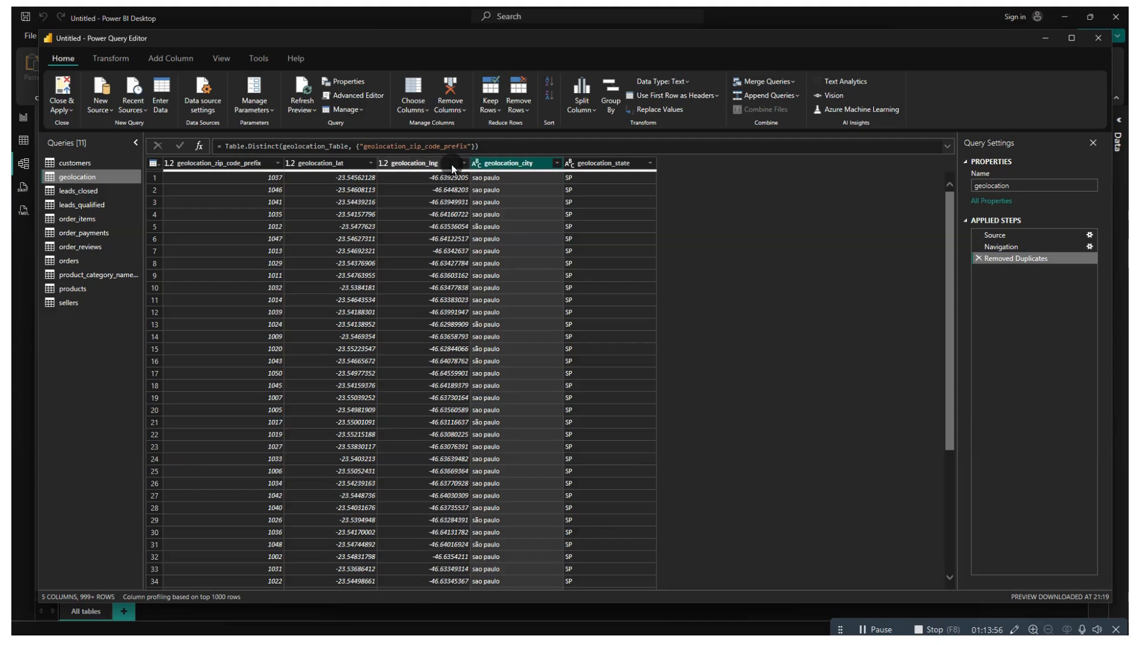
pyautogui.click(427, 163)
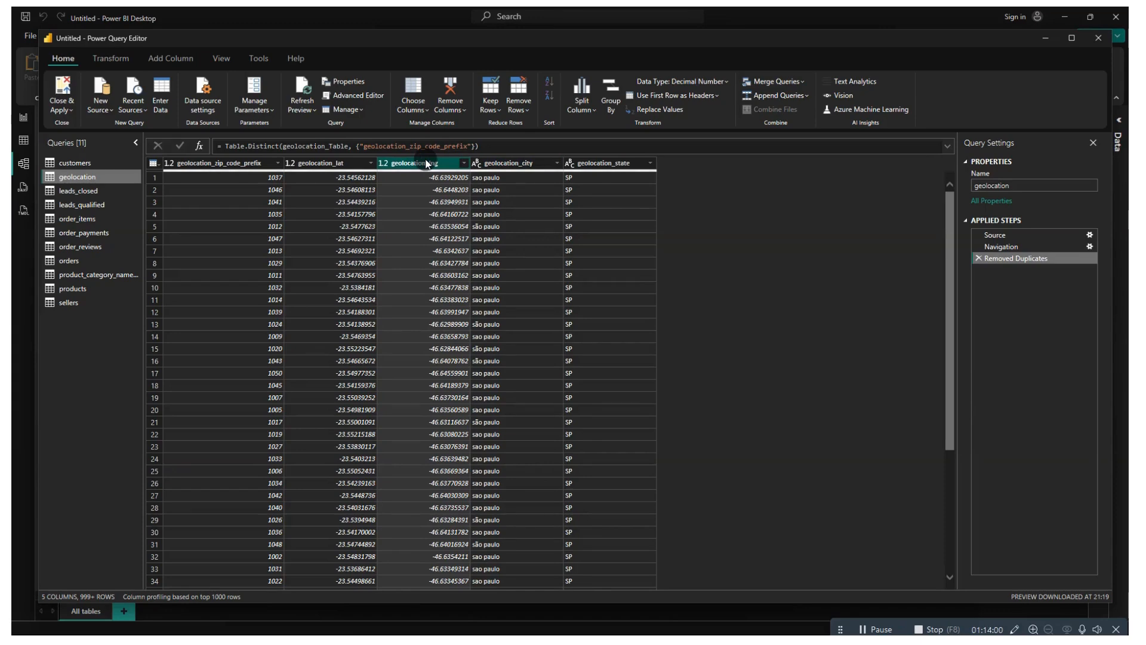
pyautogui.click(108, 57)
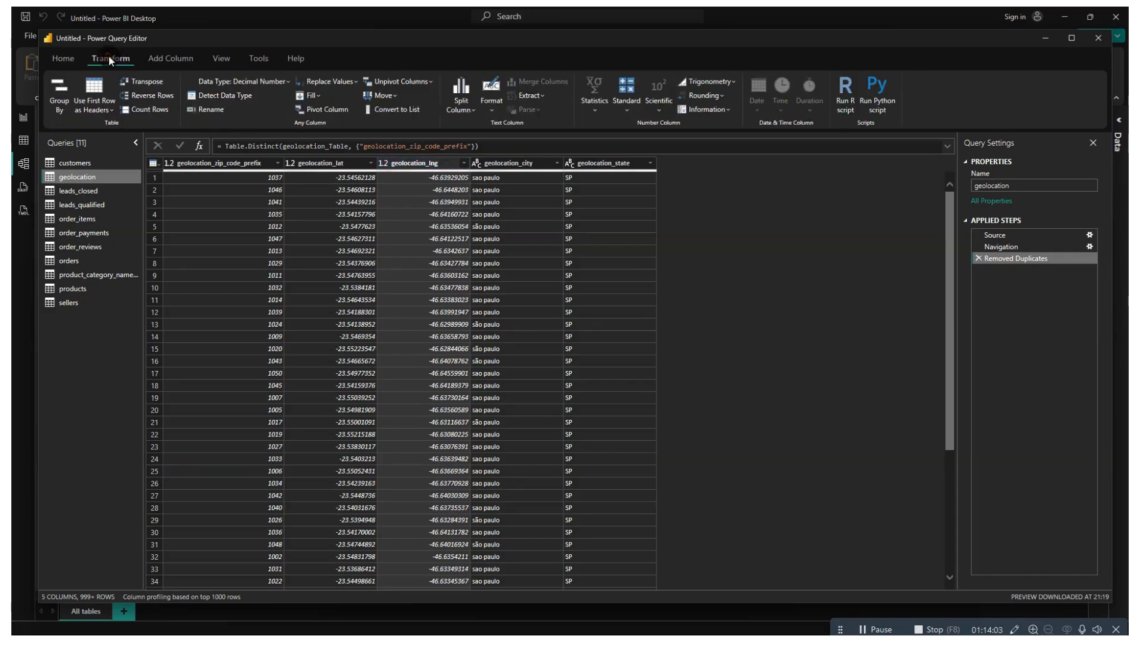
pyautogui.click(503, 162)
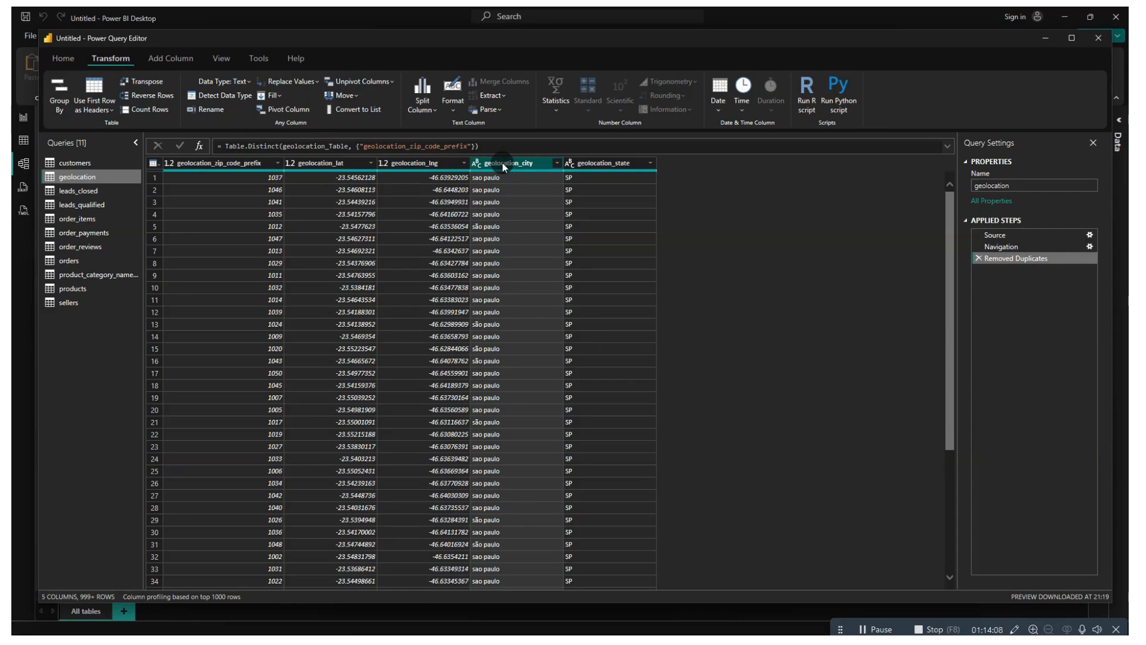
pyautogui.click(590, 166)
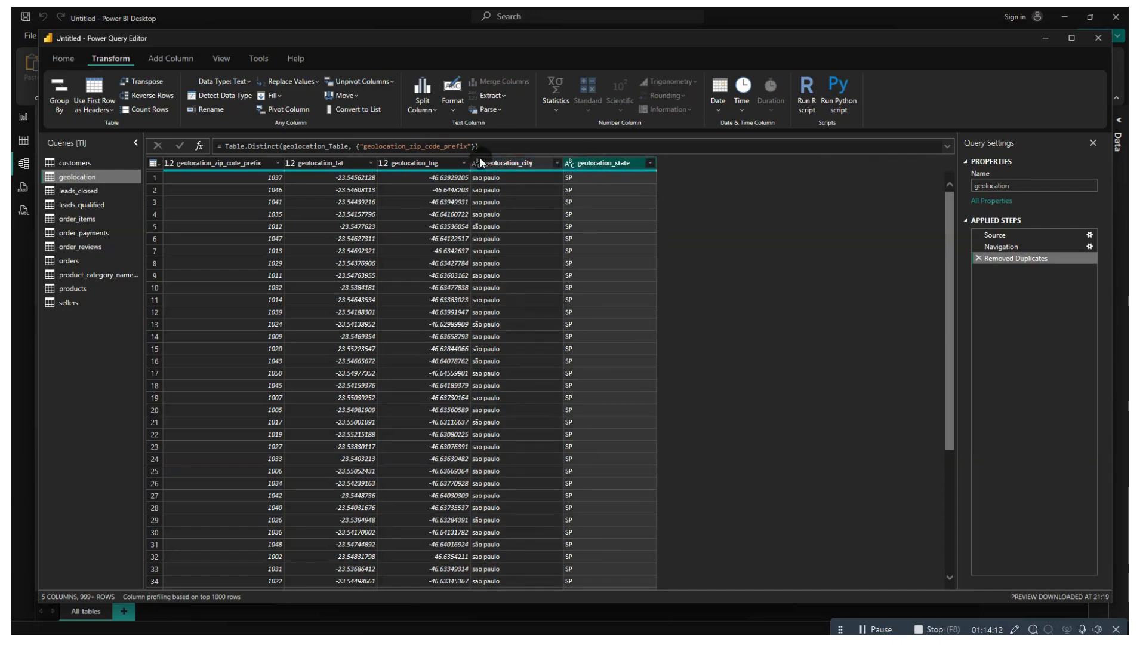
pyautogui.click(332, 163)
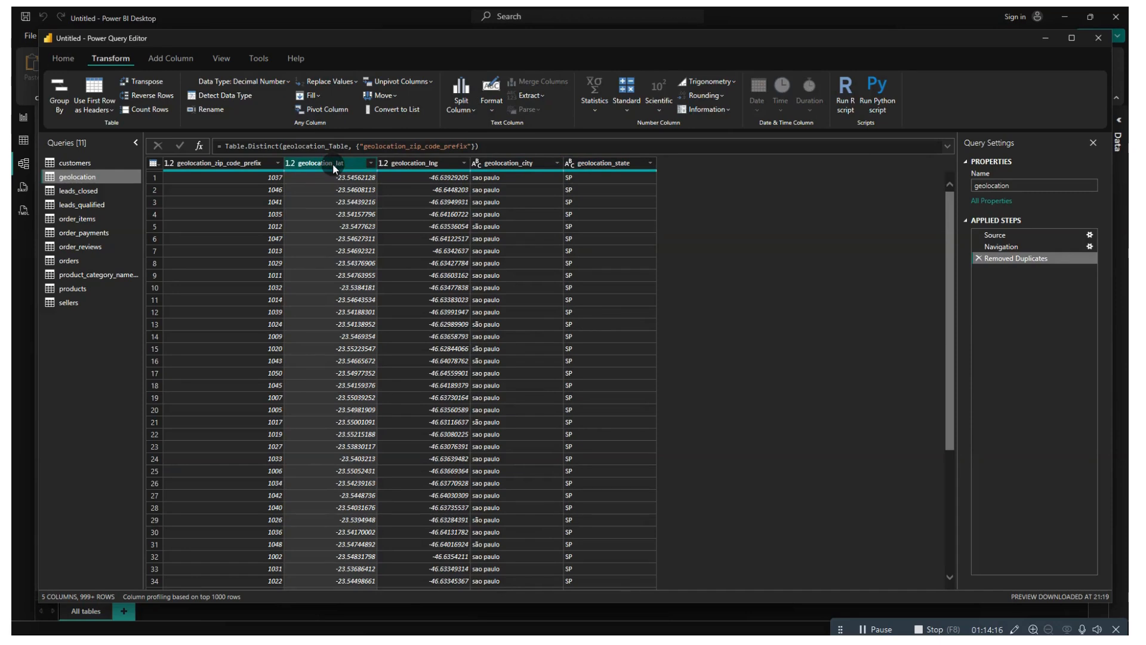
pyautogui.click(238, 96)
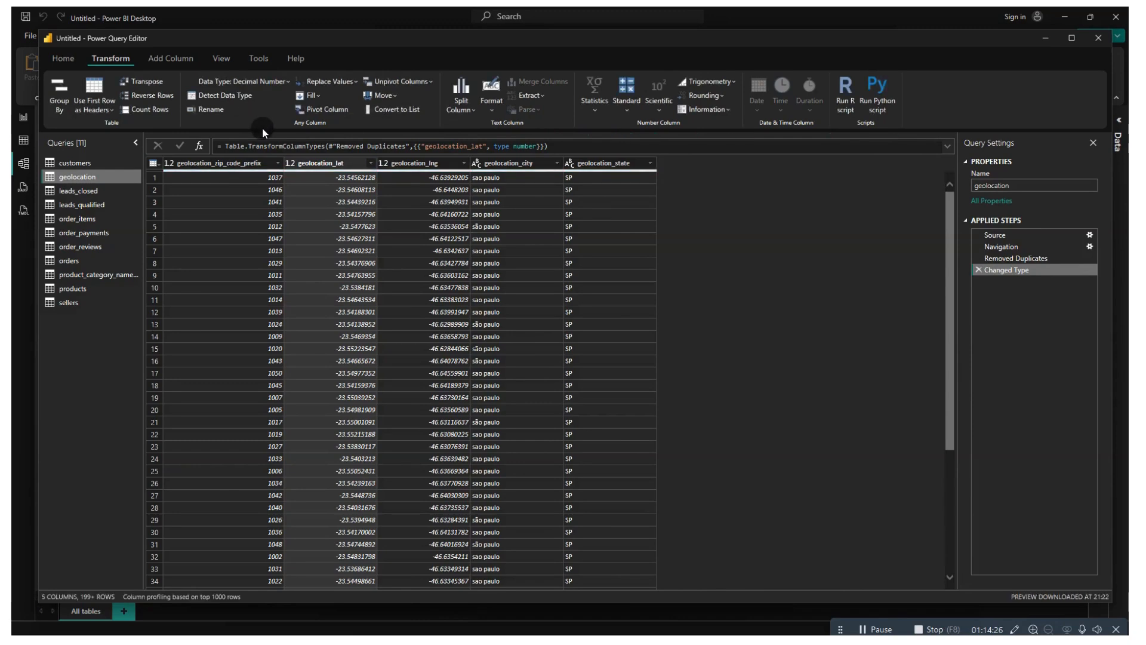
pyautogui.click(69, 61)
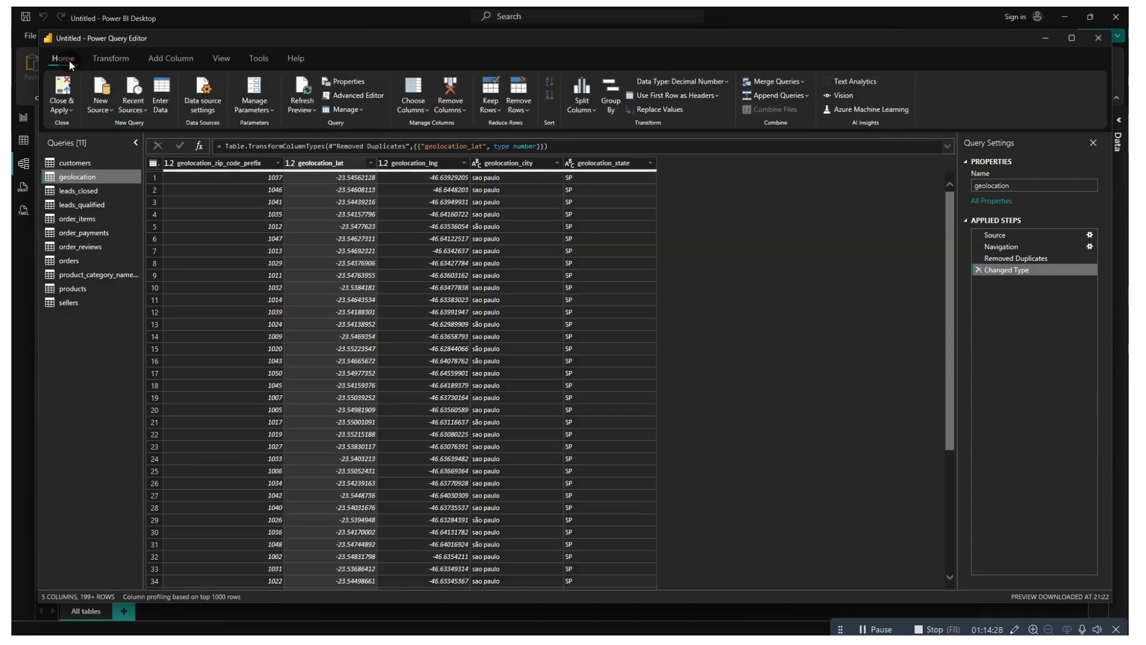
pyautogui.click(332, 178)
pyautogui.click(326, 160)
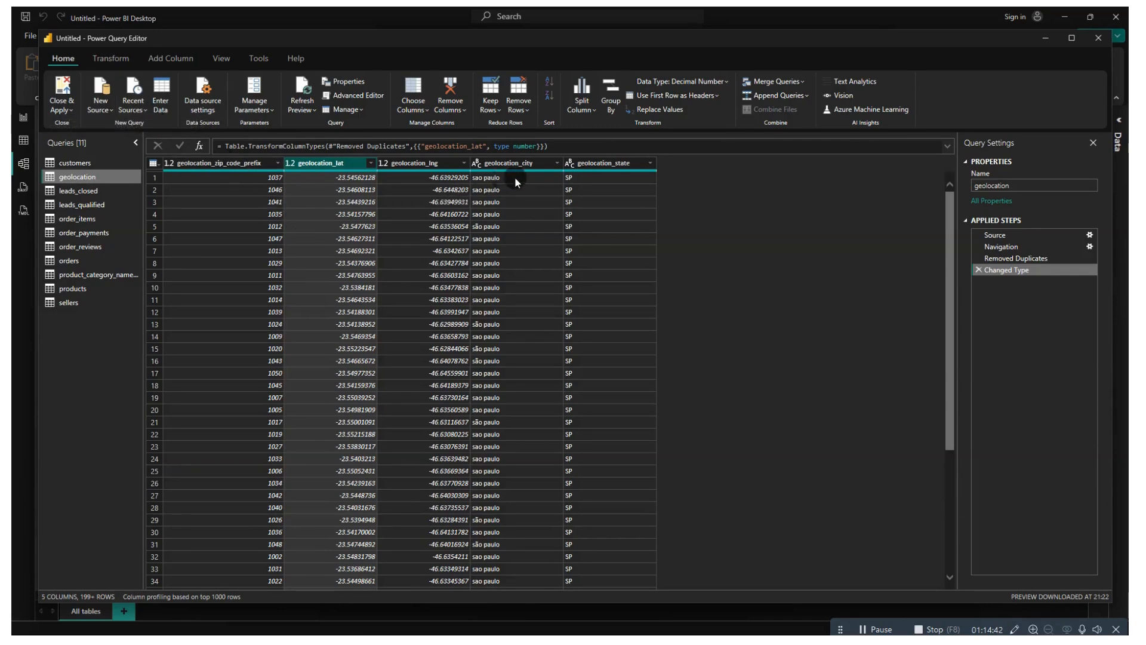
# - Examine the state, longitude, zip code prefix and latitude columns of the geolocation table and the transformation commands available for them
pyautogui.click(607, 165)
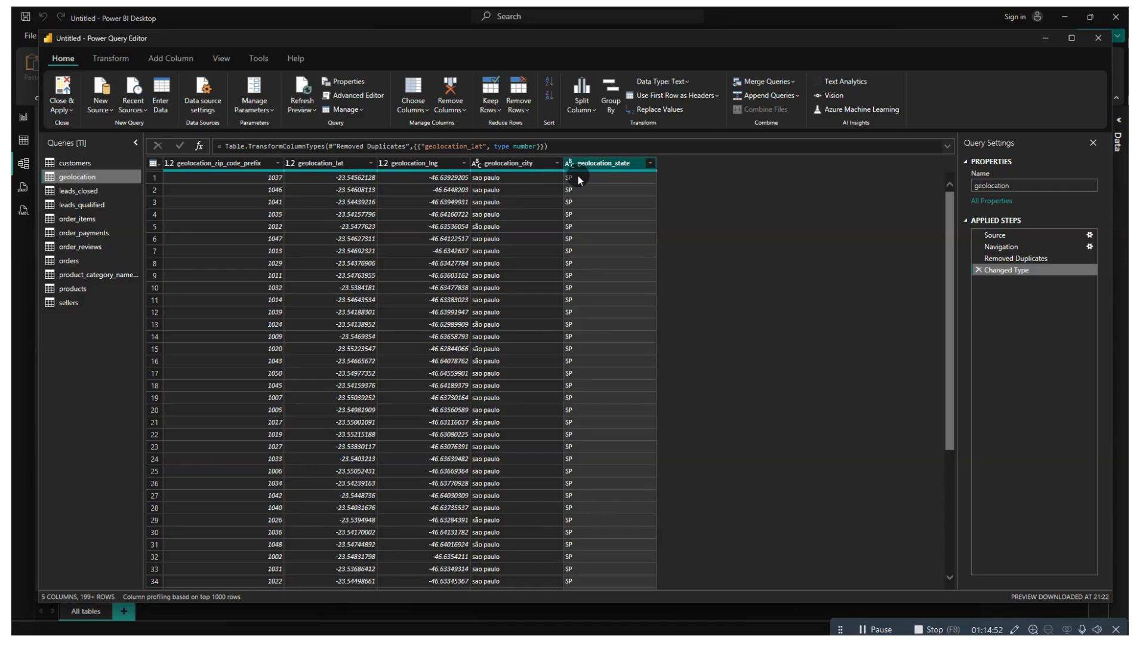
pyautogui.click(418, 163)
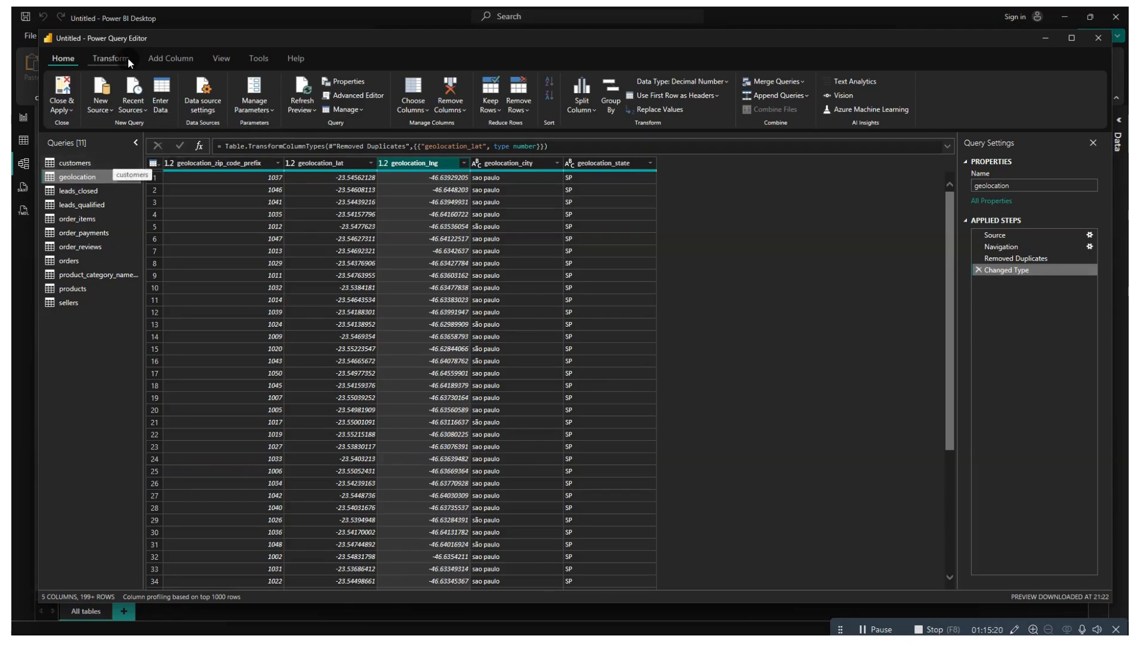
pyautogui.click(252, 56)
pyautogui.click(221, 57)
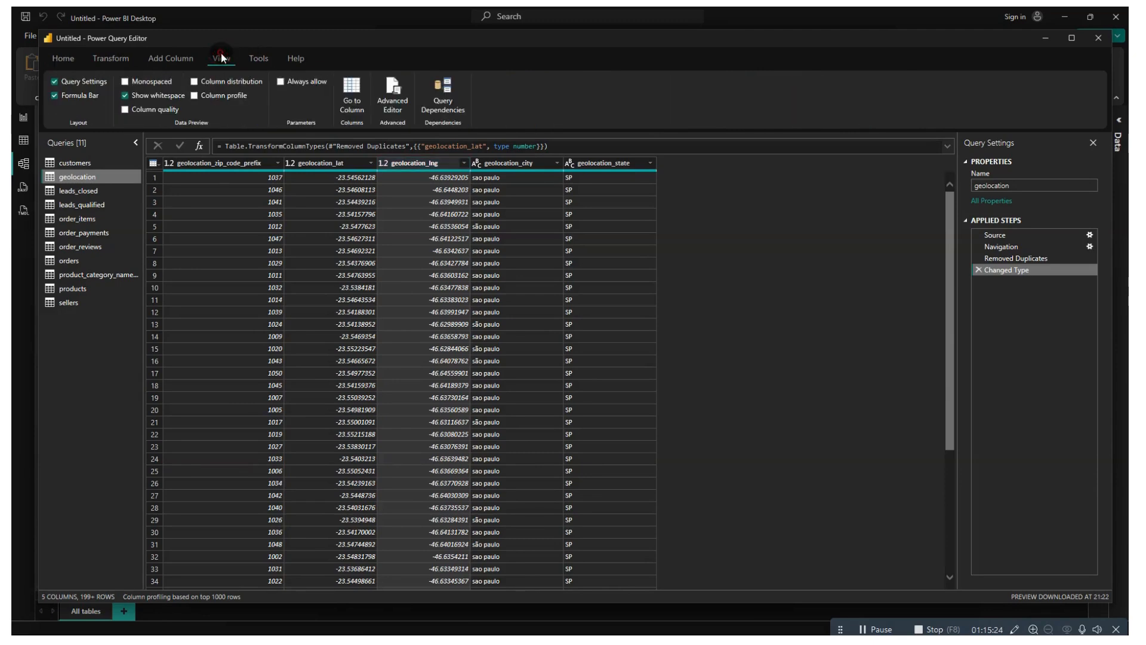
pyautogui.click(158, 57)
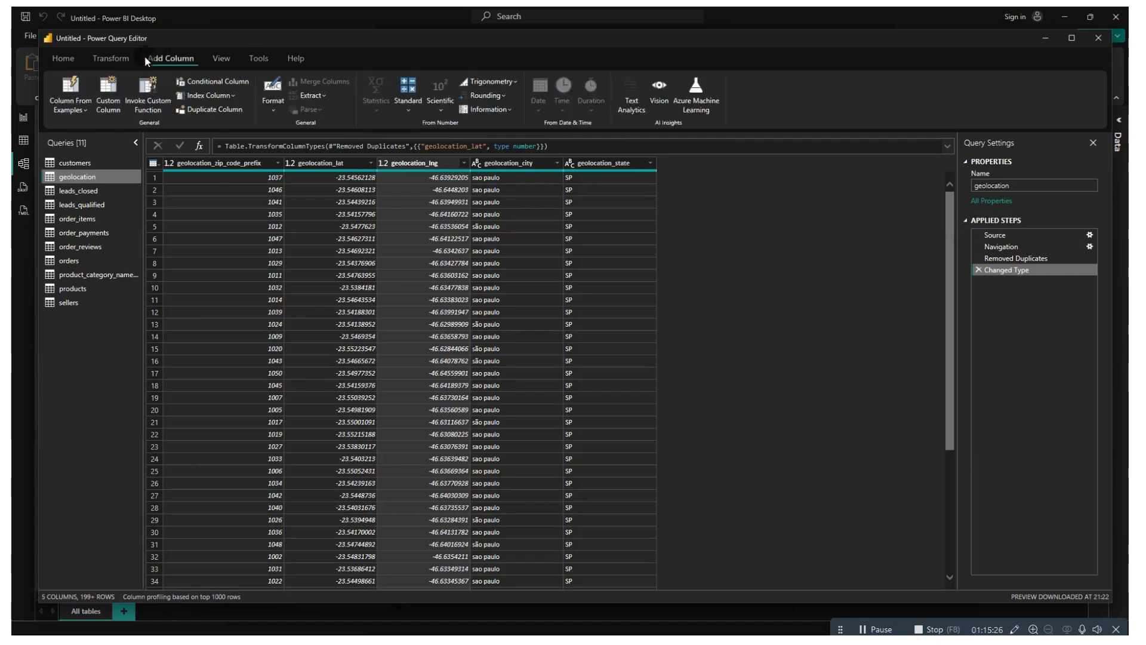
pyautogui.click(112, 55)
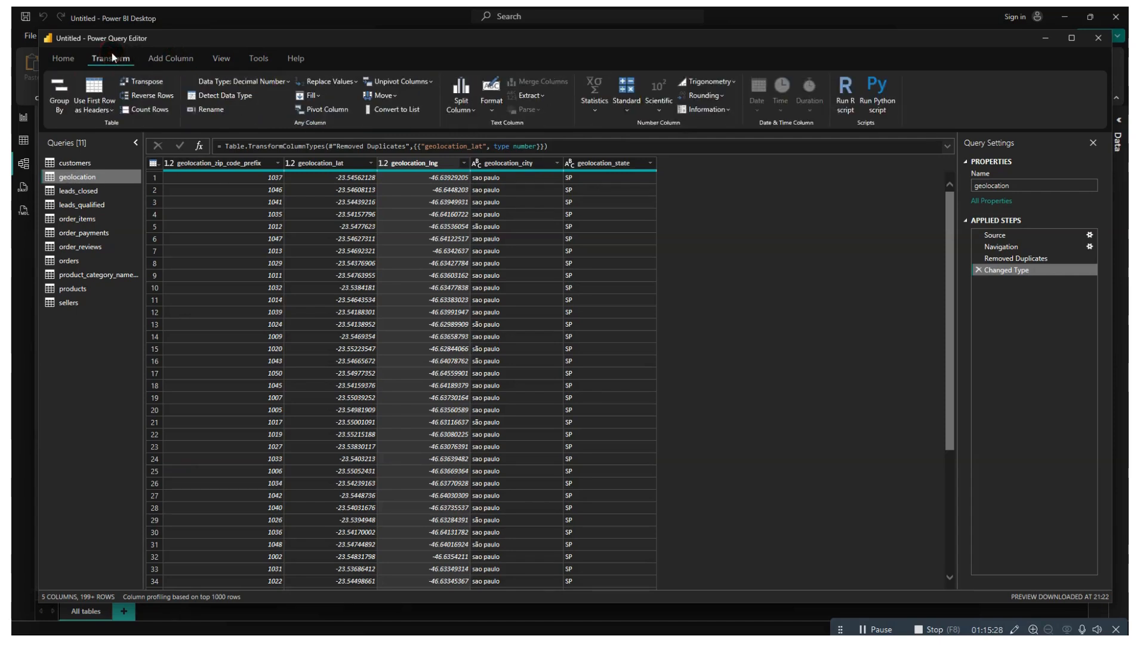
pyautogui.click(217, 158)
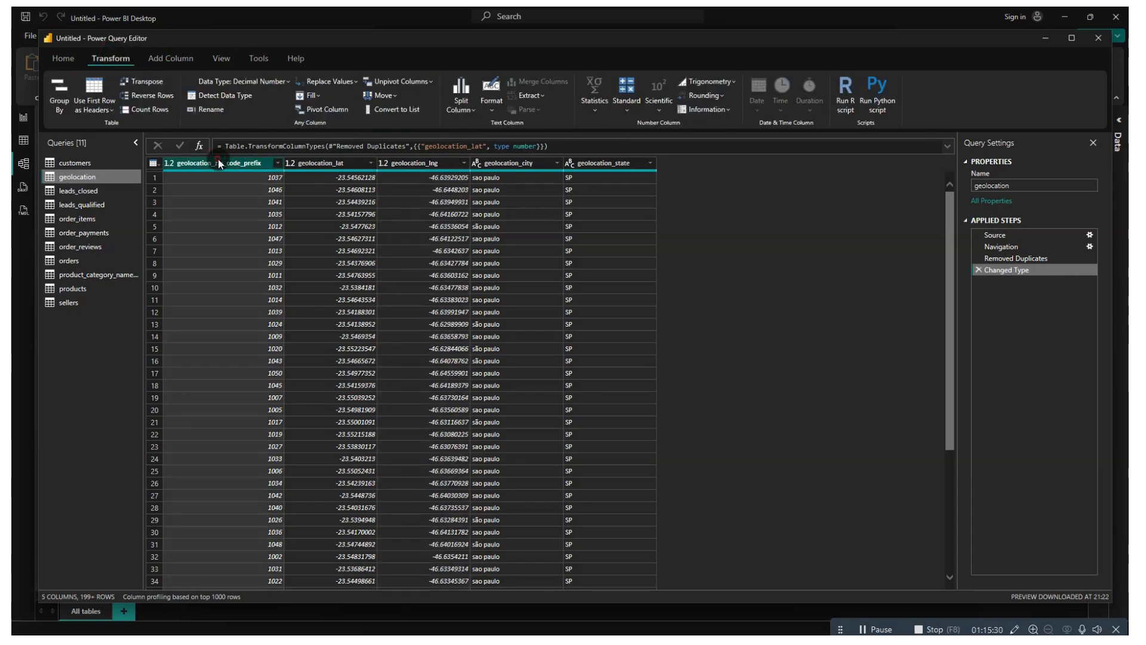
pyautogui.click(317, 161)
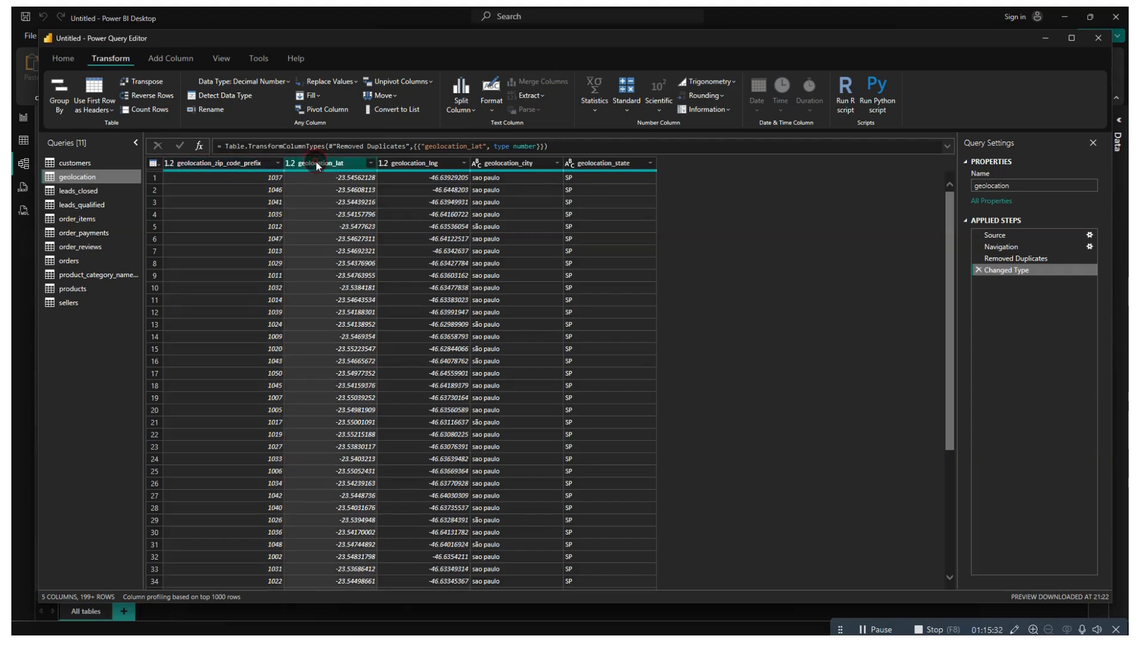
# - Close and apply the query changes, check the customers data in Table view and return to Model view
pyautogui.click(52, 57)
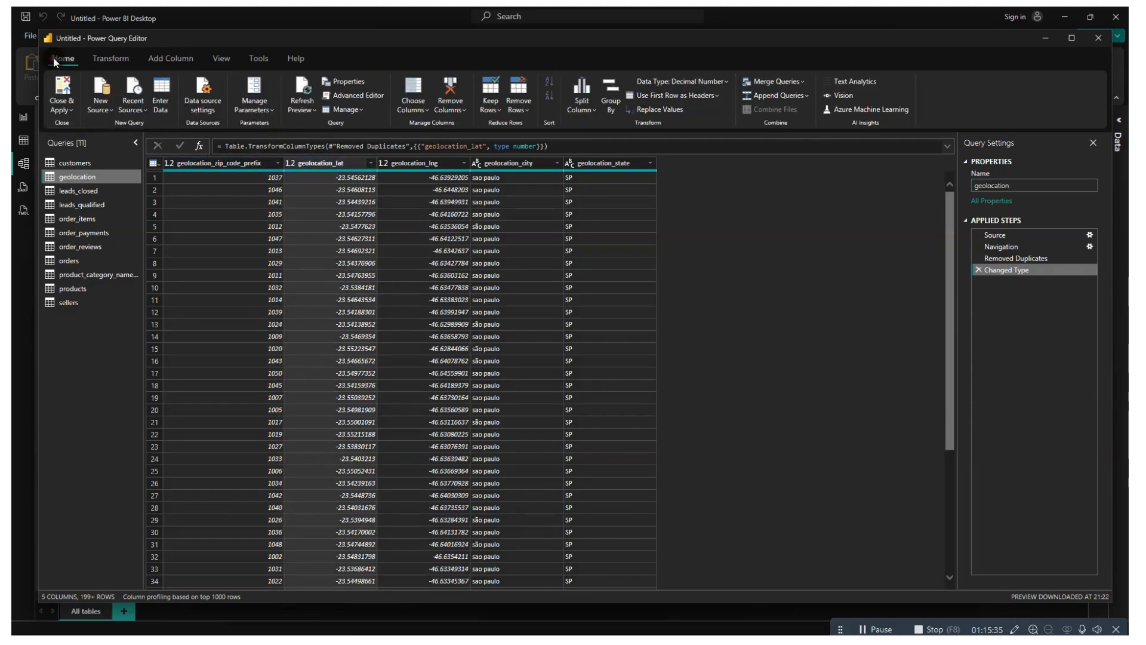
pyautogui.click(61, 92)
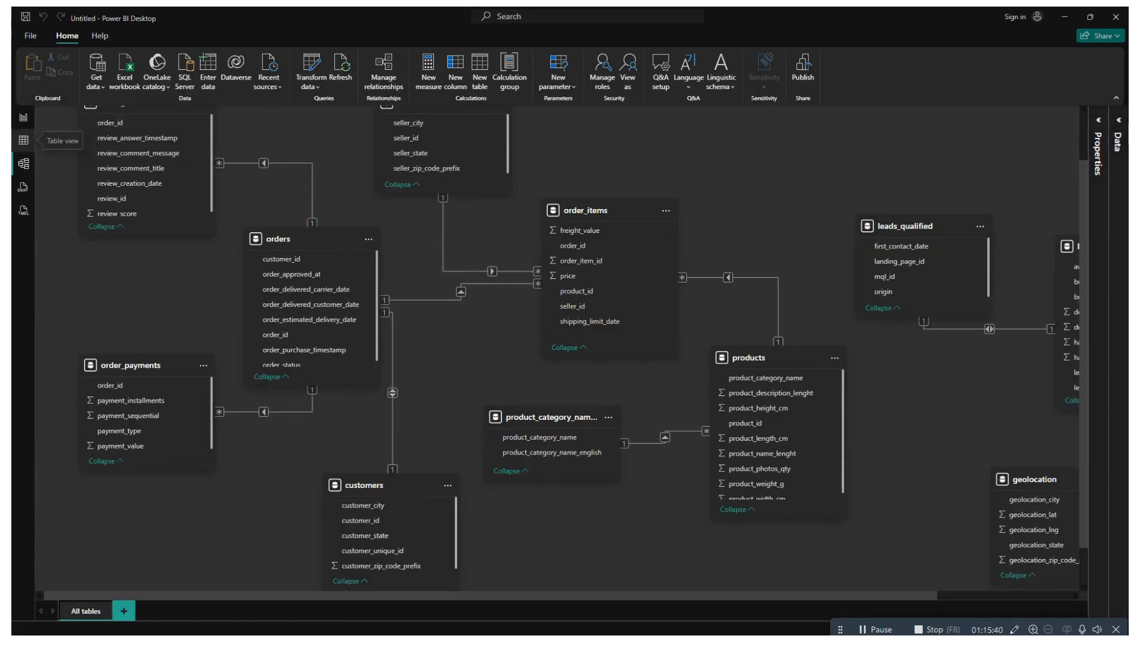
pyautogui.click(20, 140)
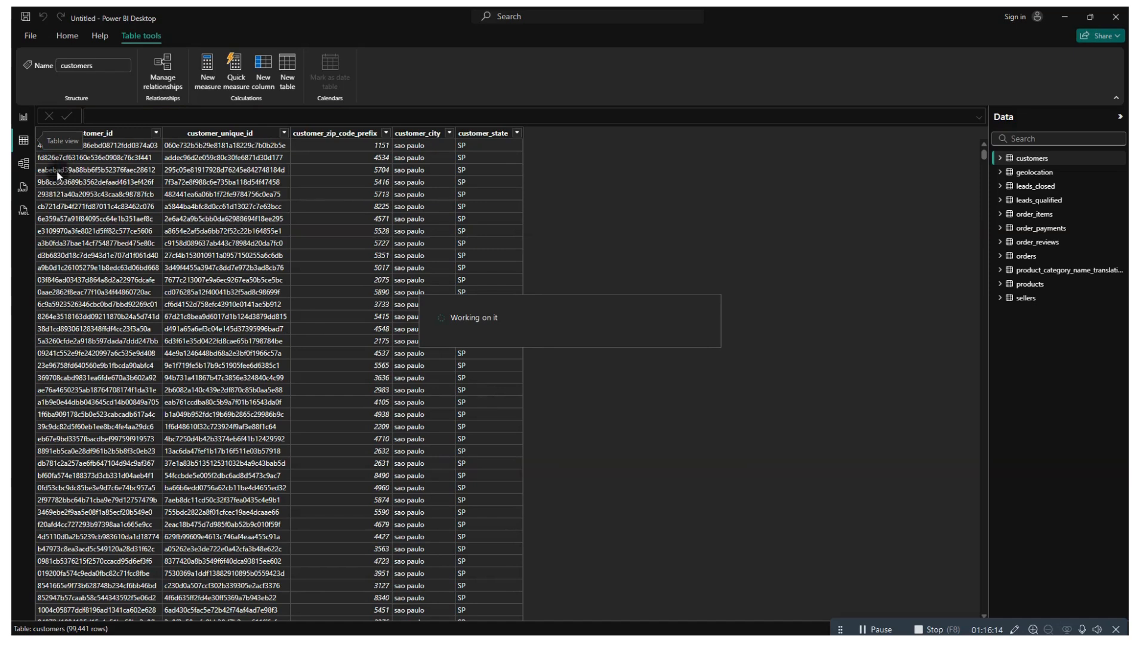
pyautogui.click(23, 164)
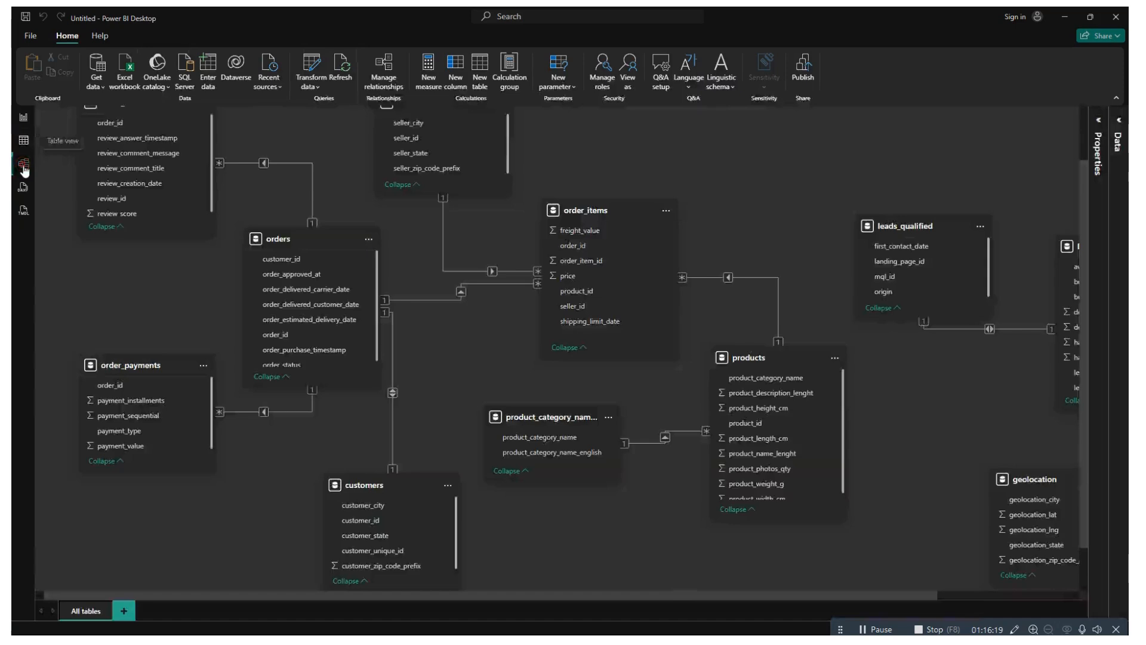
# - Reopen the Power Query Editor, examine the customer_city and customer_state columns with the state filter values, and close the editor
pyautogui.click(311, 67)
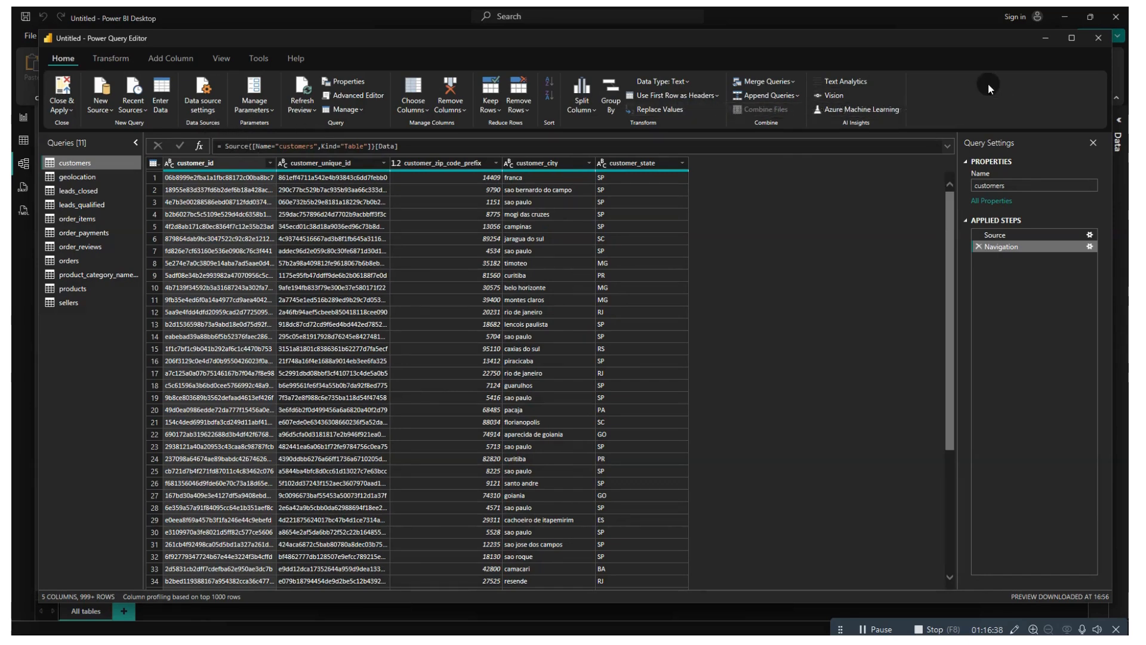
pyautogui.click(528, 163)
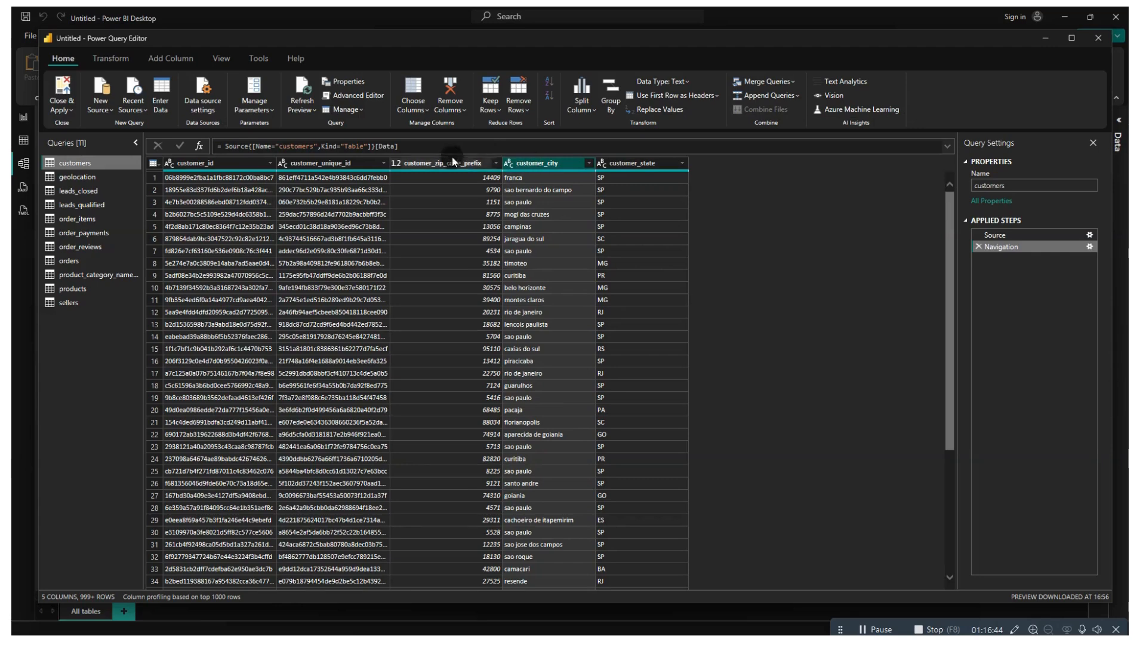
pyautogui.click(658, 162)
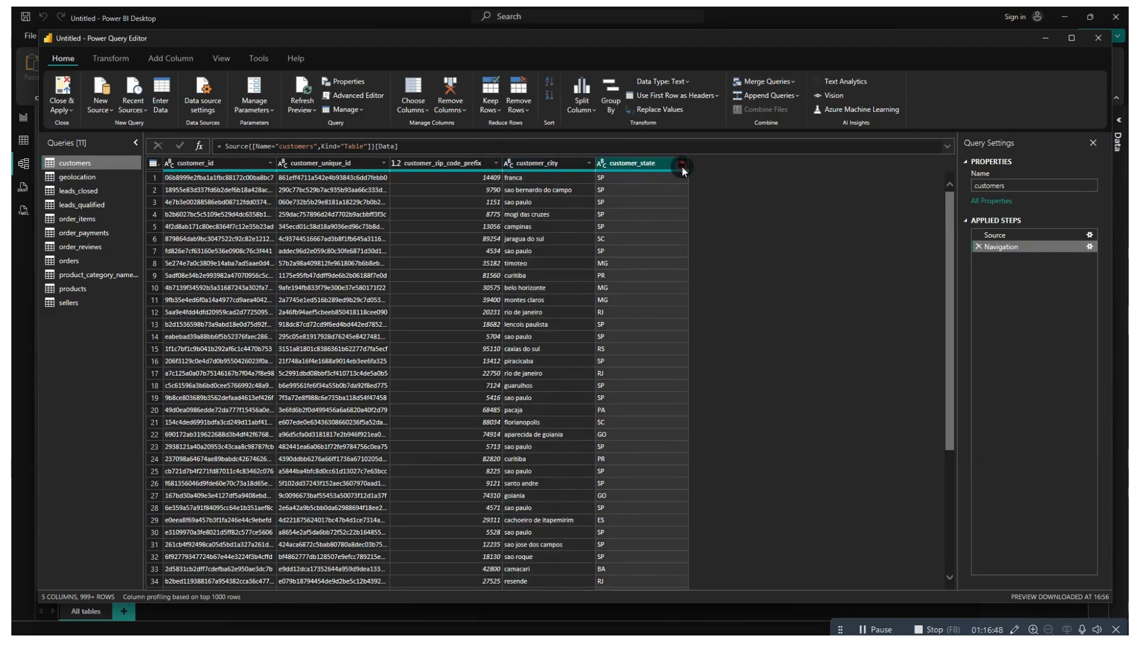
pyautogui.click(682, 165)
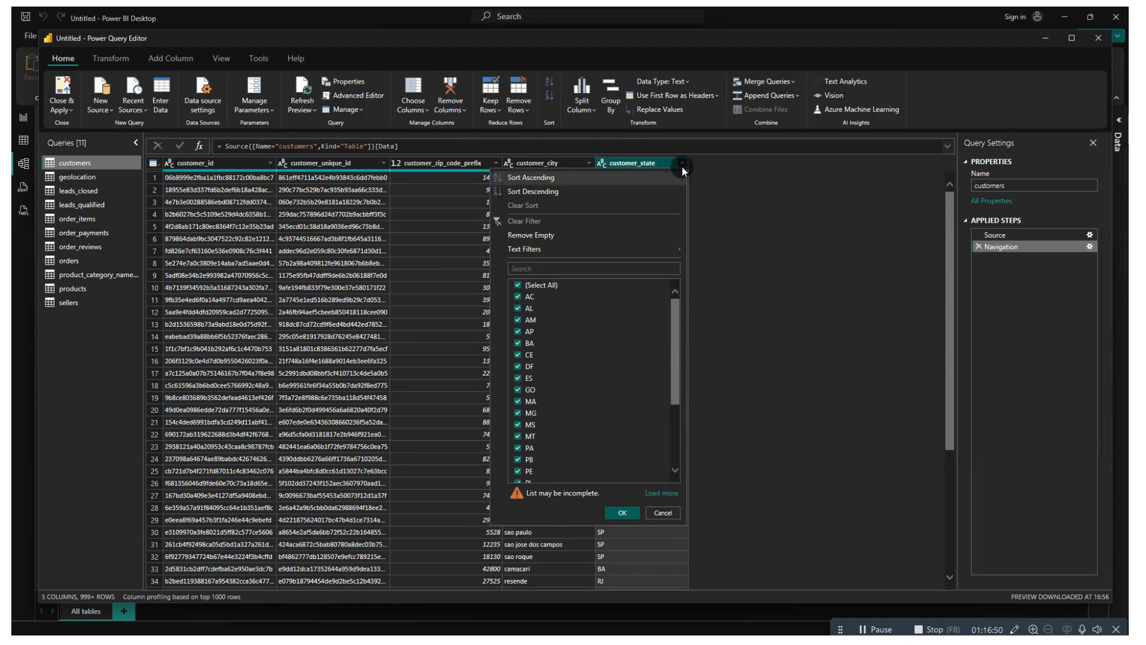
pyautogui.click(682, 166)
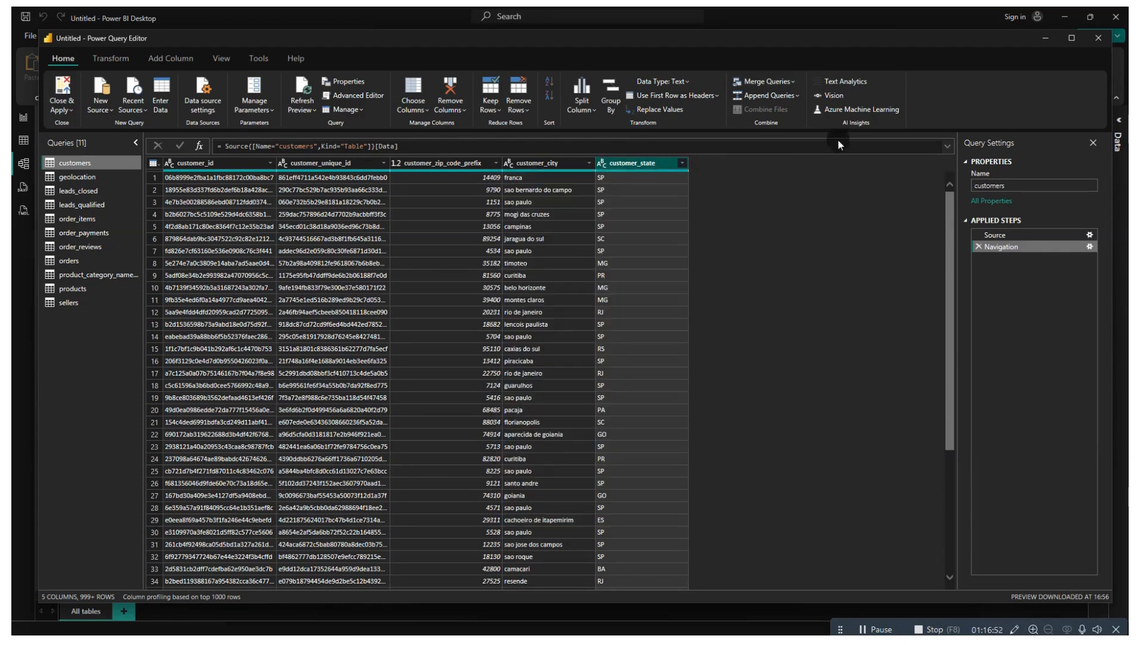
pyautogui.click(1094, 42)
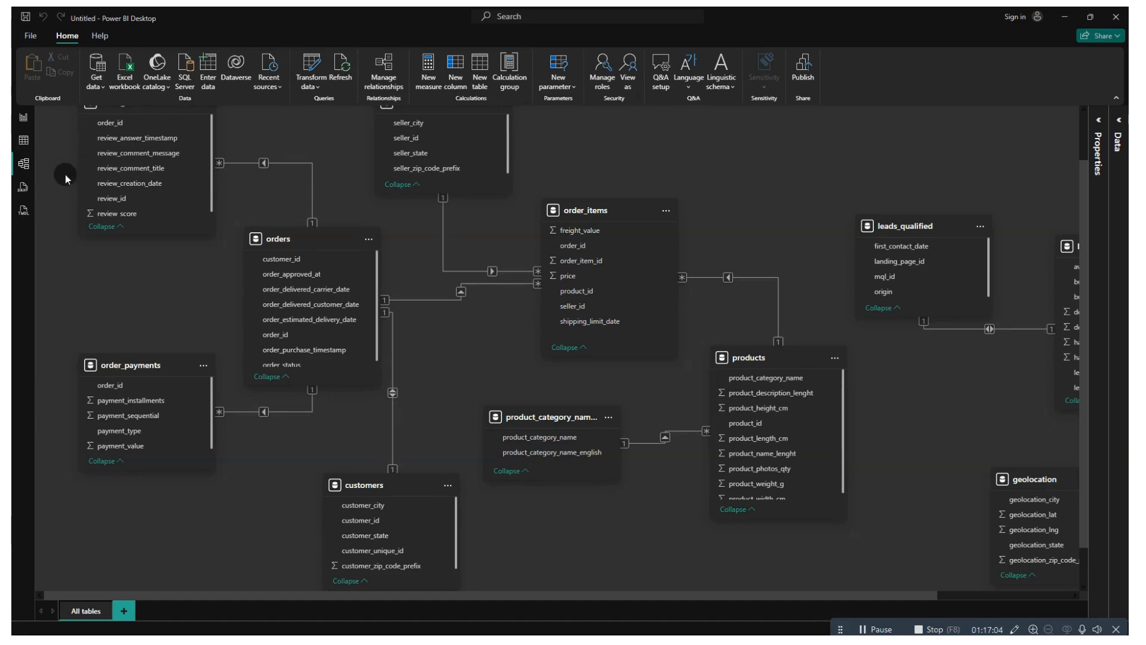
# - Open the Power Query Editor again and delete the Navigation step from the customers query
pyautogui.click(312, 62)
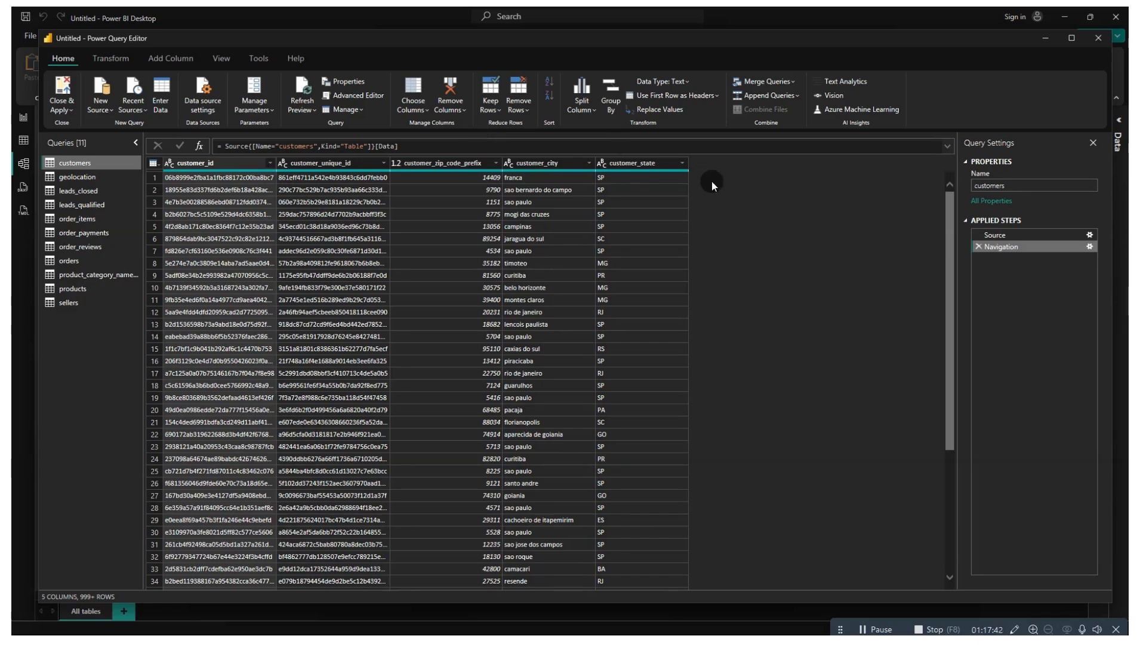
pyautogui.click(977, 246)
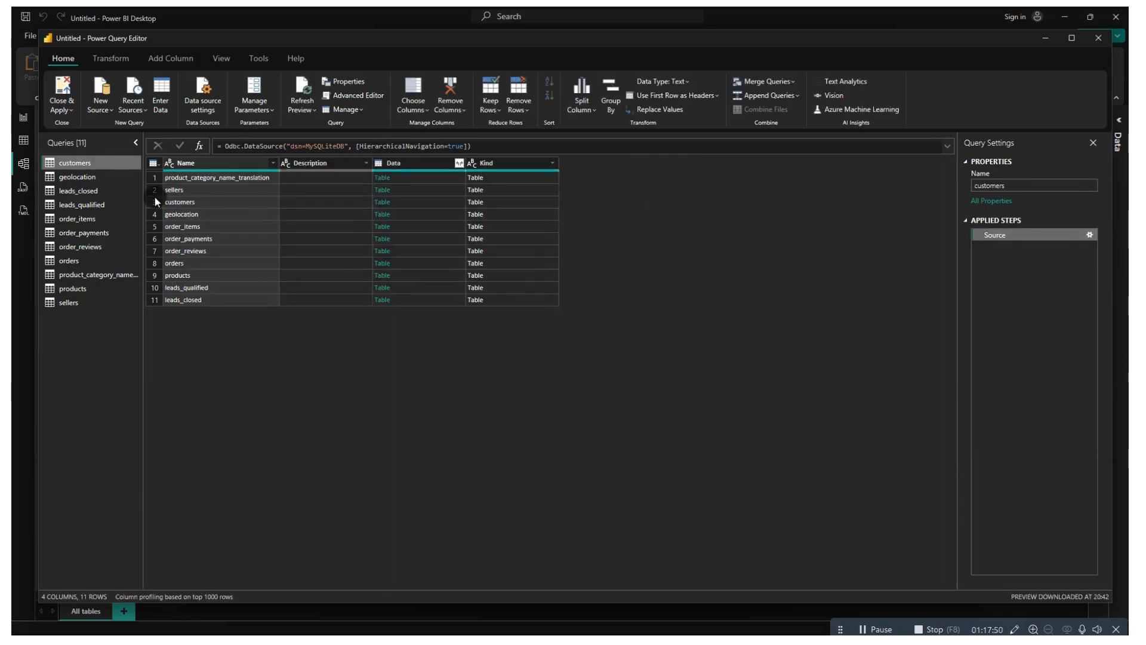
# - Review the geolocation_state and geolocation_city columns in the geolocation table and the options for removing columns
pyautogui.click(80, 175)
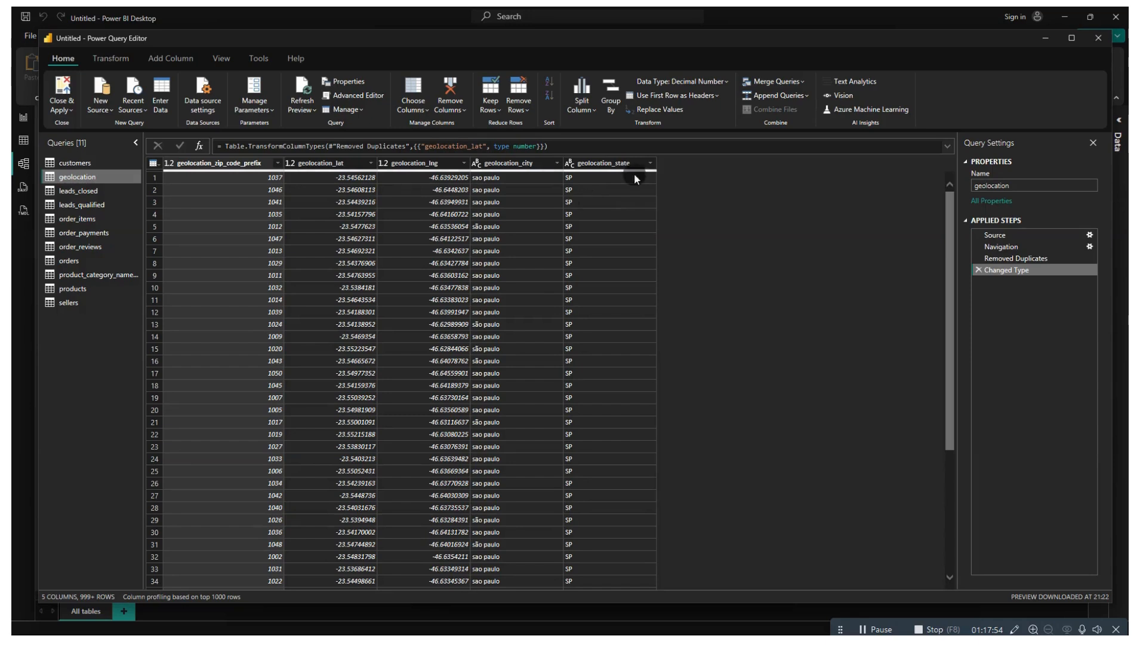
pyautogui.click(618, 164)
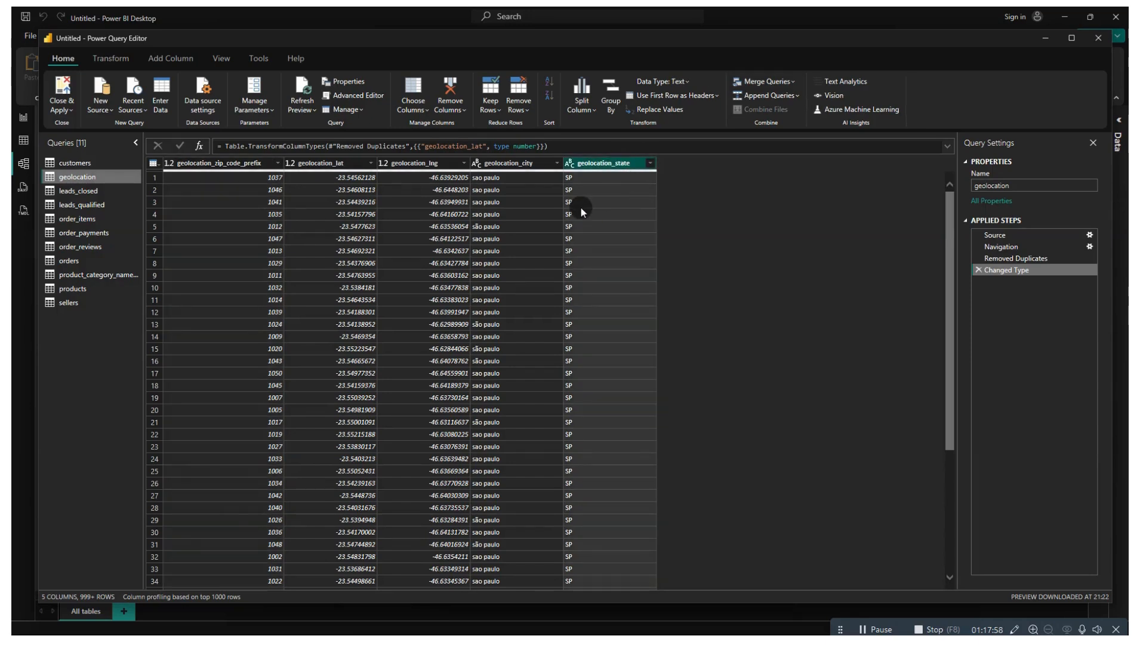
pyautogui.click(496, 164)
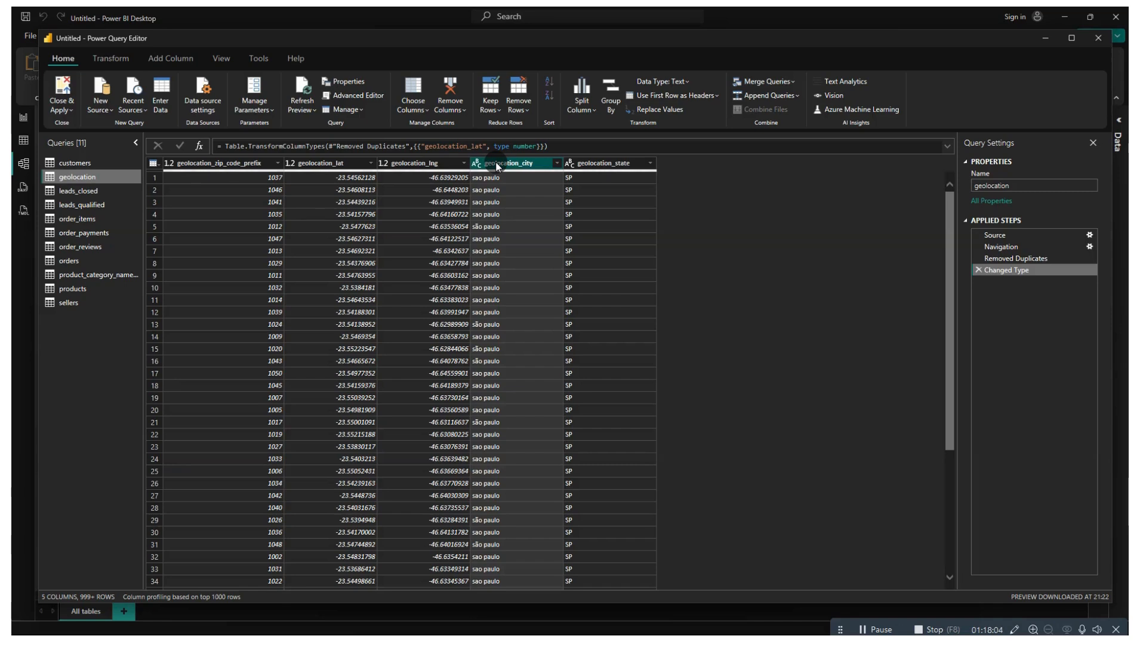
pyautogui.click(460, 112)
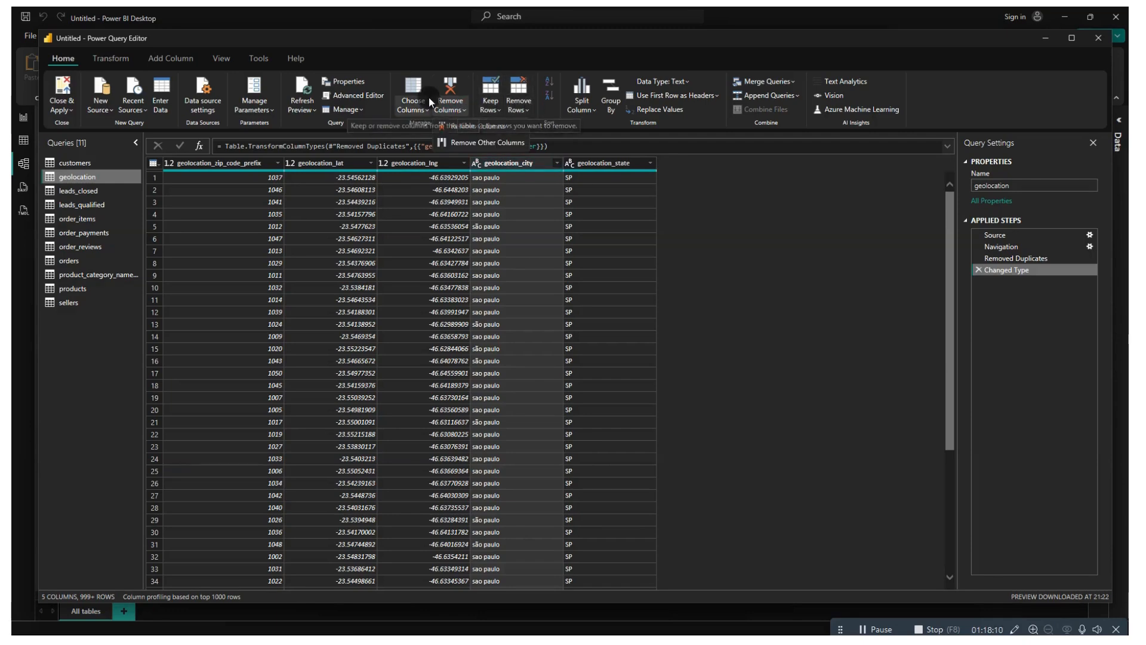
pyautogui.click(689, 211)
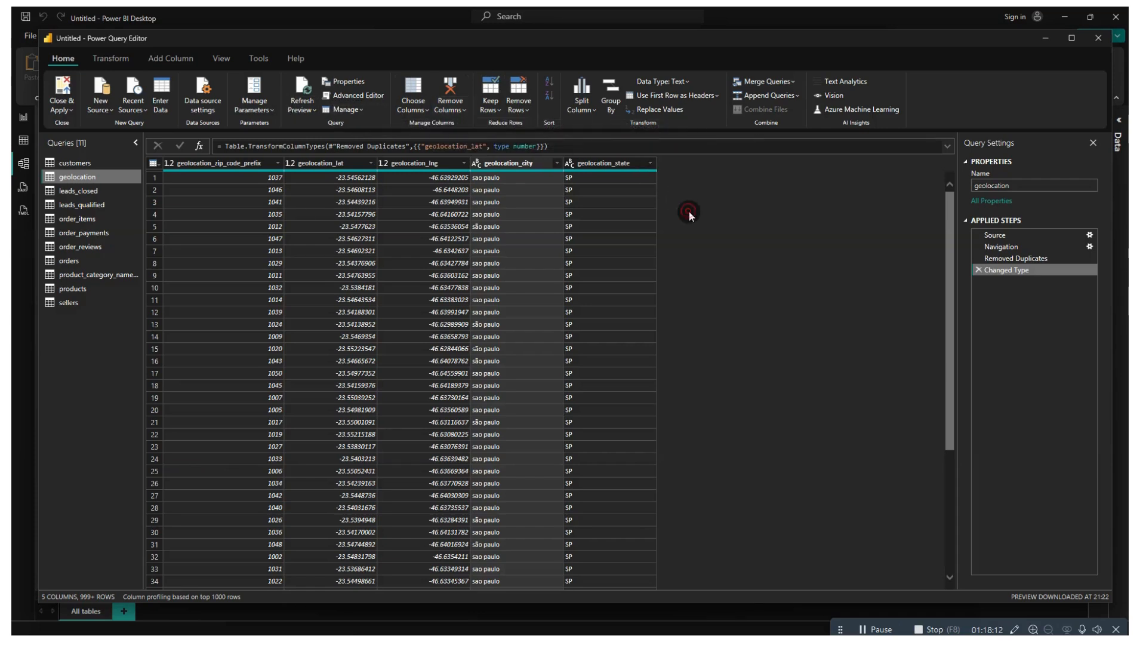
# - Try removing duplicate rows from the geolocation table based on geolocation_lng, and delete that applied step
pyautogui.click(433, 164)
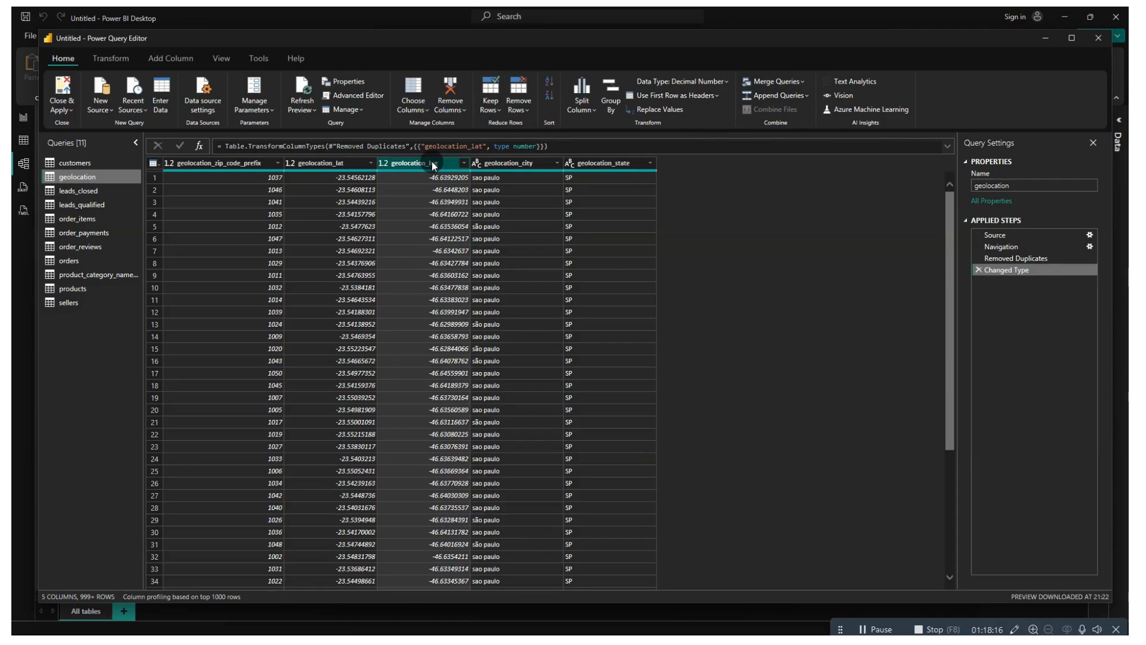
pyautogui.click(525, 107)
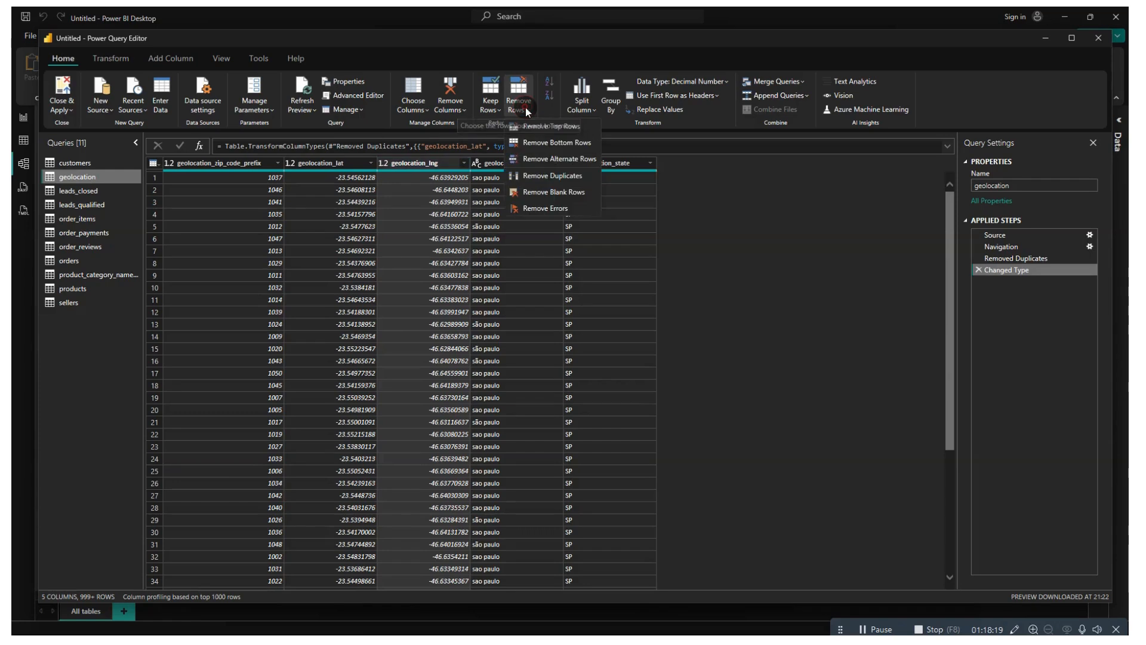
pyautogui.click(562, 174)
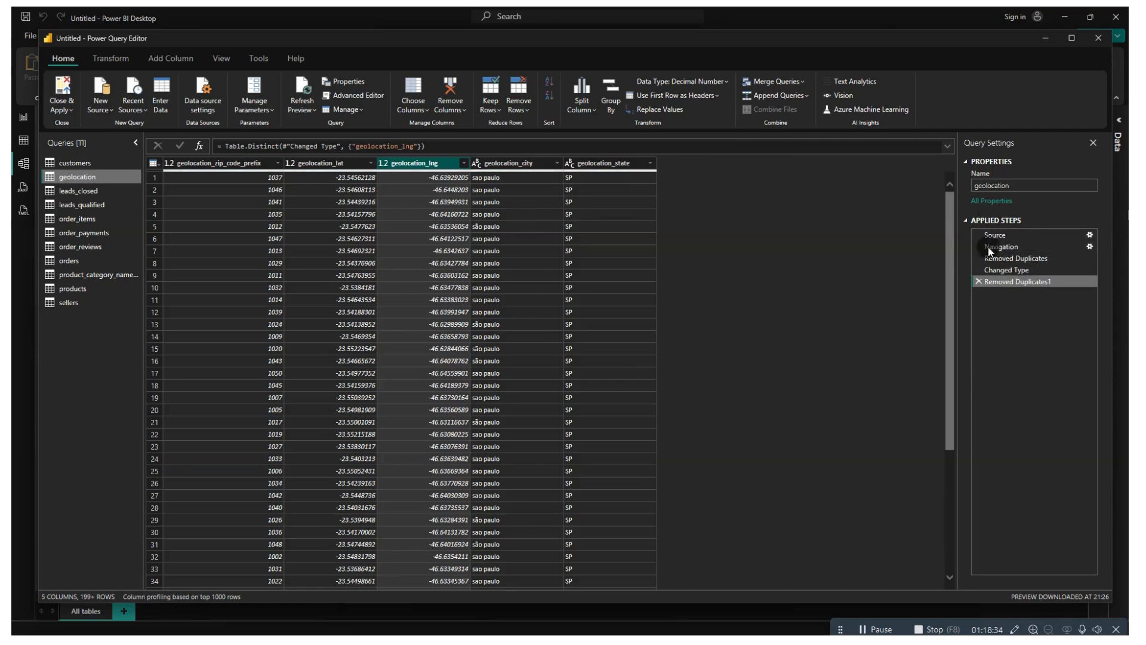
pyautogui.click(979, 280)
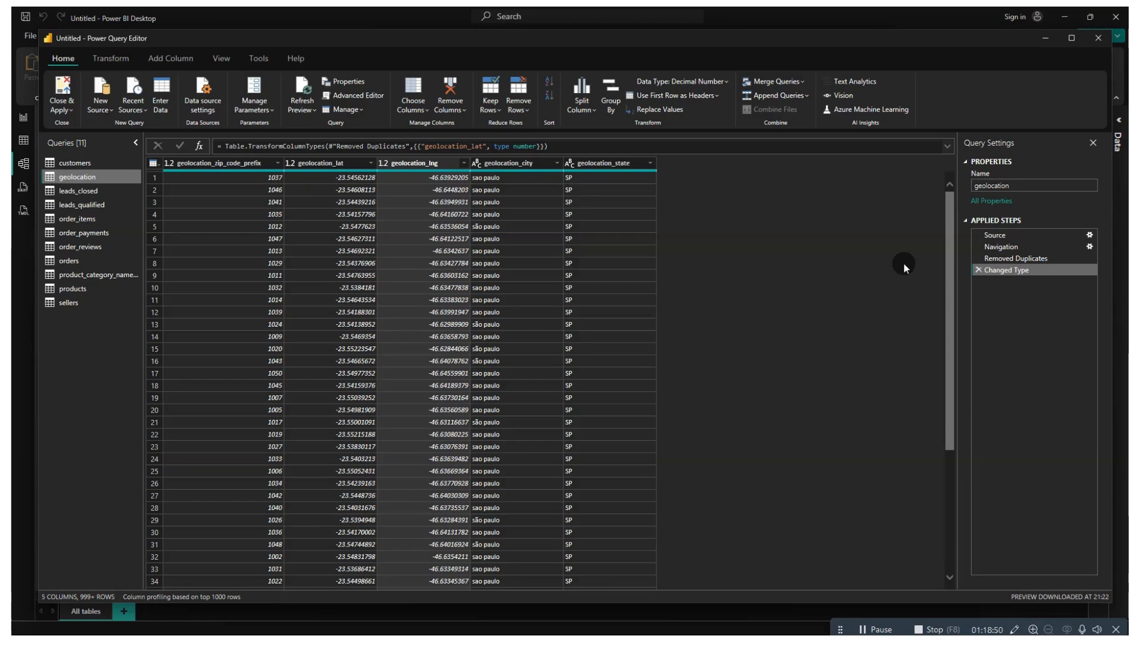
# - Examine the state, city, longitude and latitude columns in geolocation and the data types offered for geolocation_lng
pyautogui.click(588, 168)
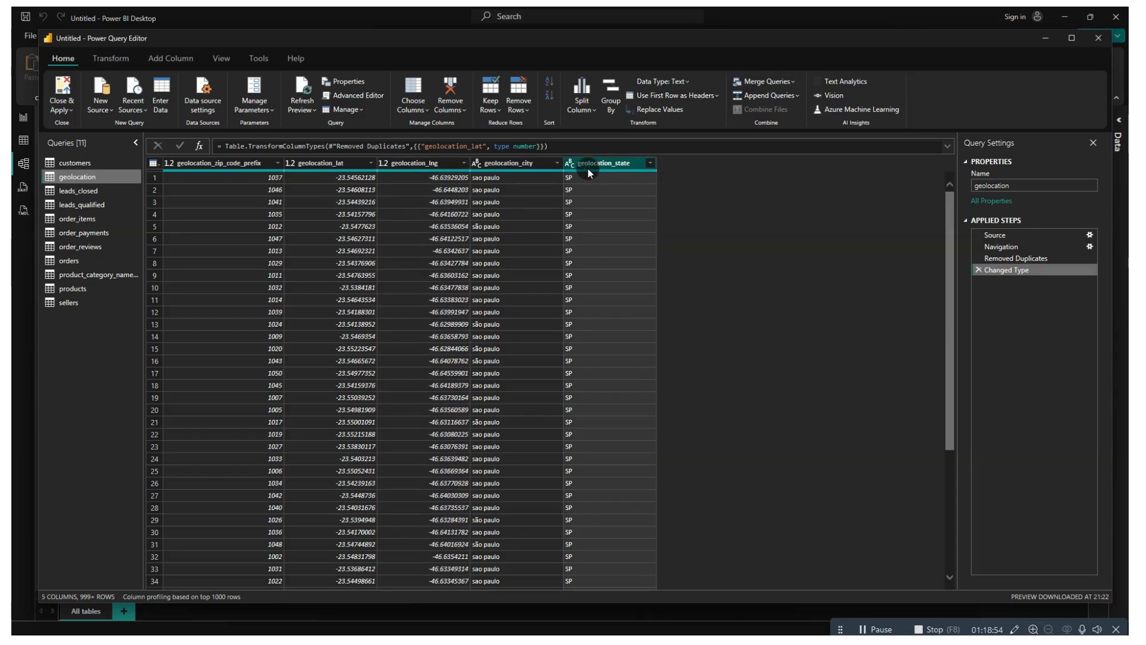
pyautogui.click(497, 166)
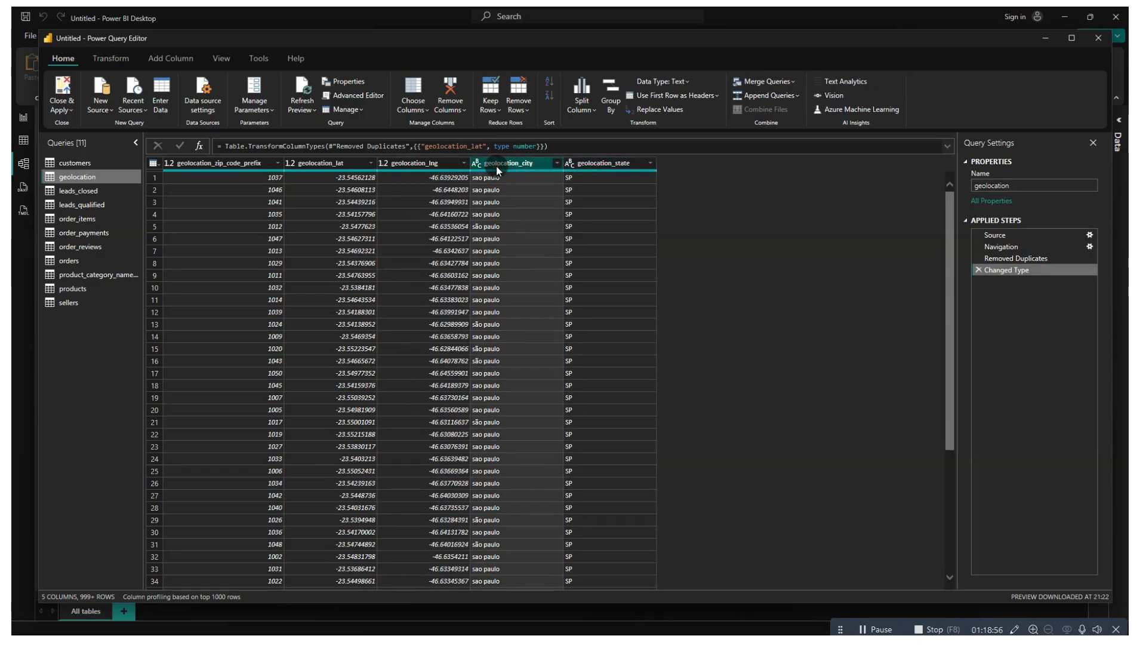
pyautogui.click(417, 164)
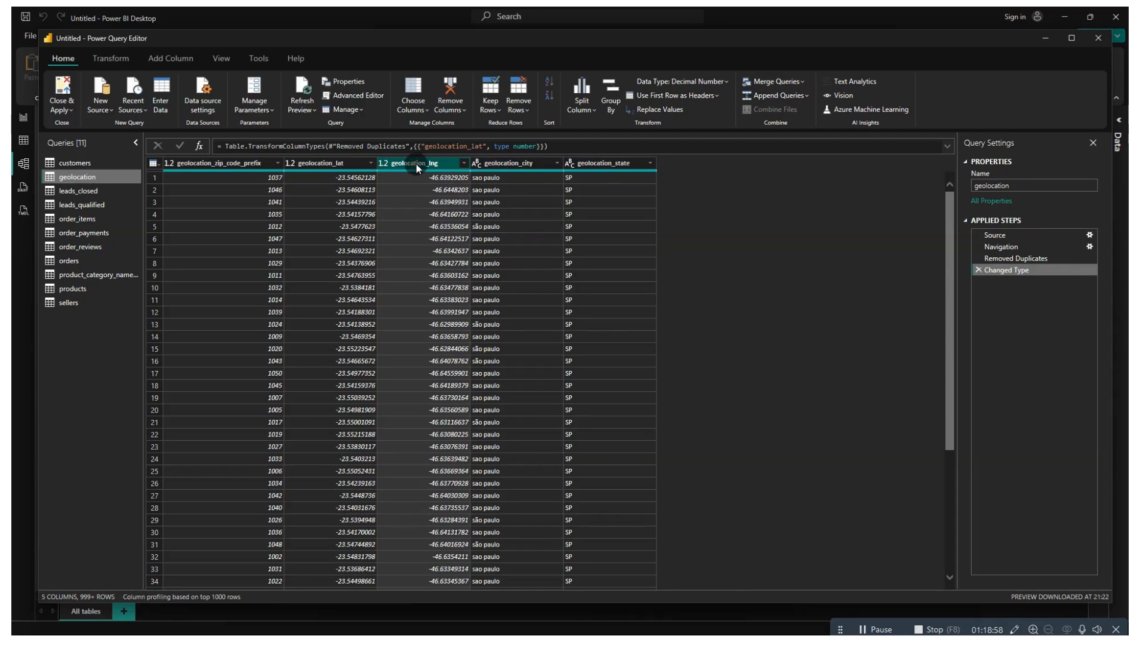
pyautogui.rightClick(413, 163)
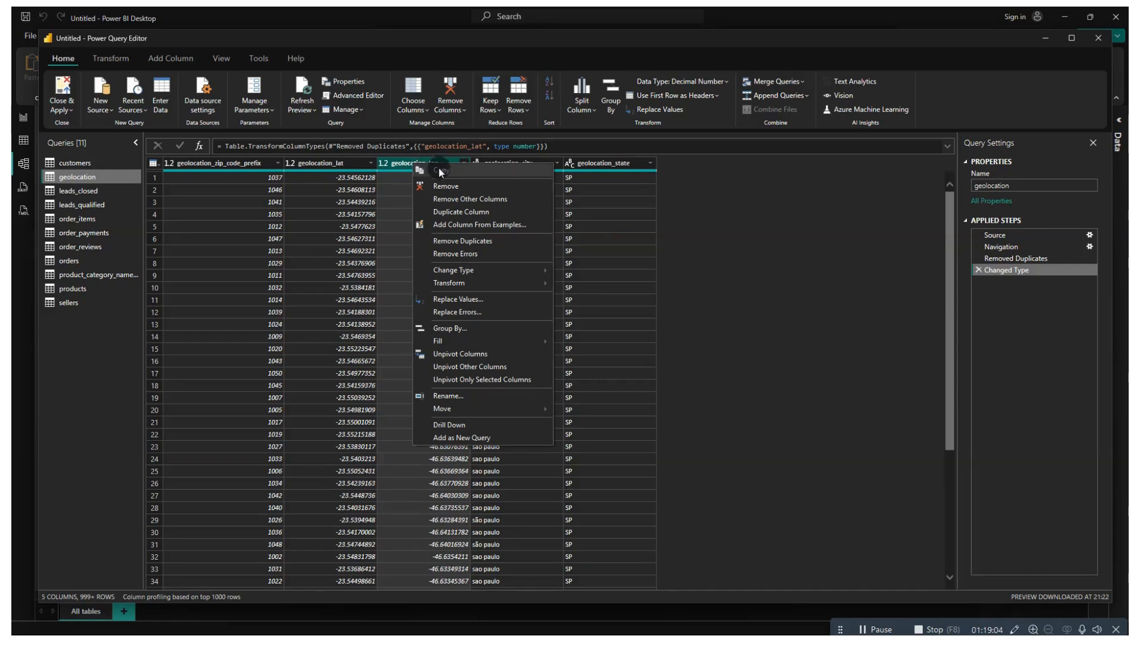
pyautogui.moveTo(517, 270)
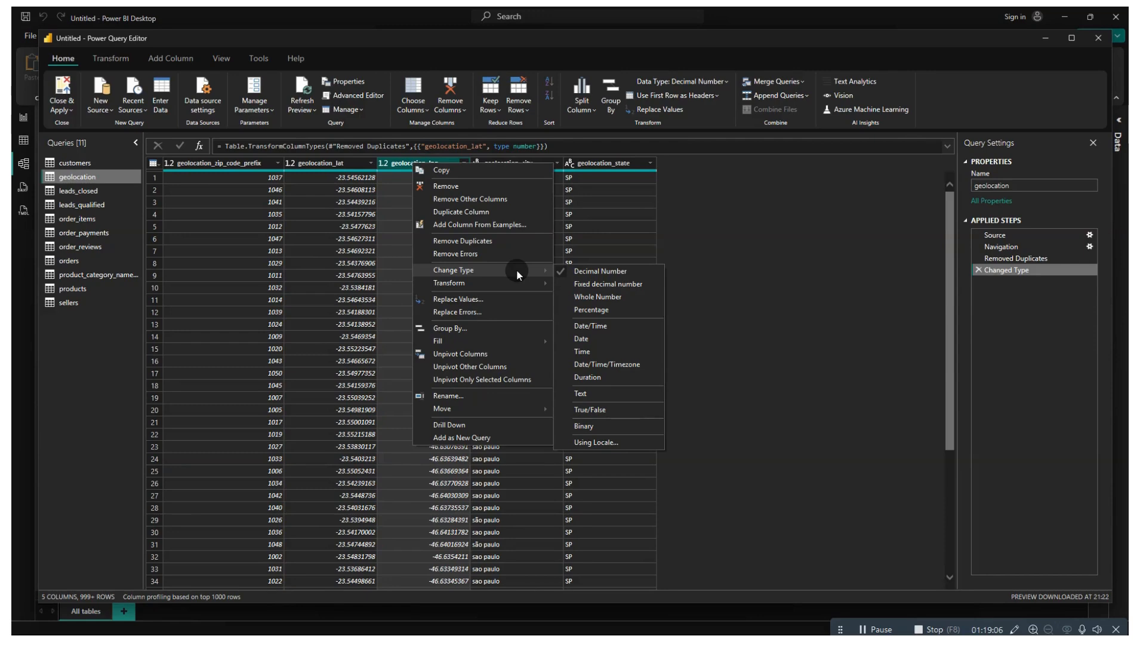
pyautogui.click(753, 243)
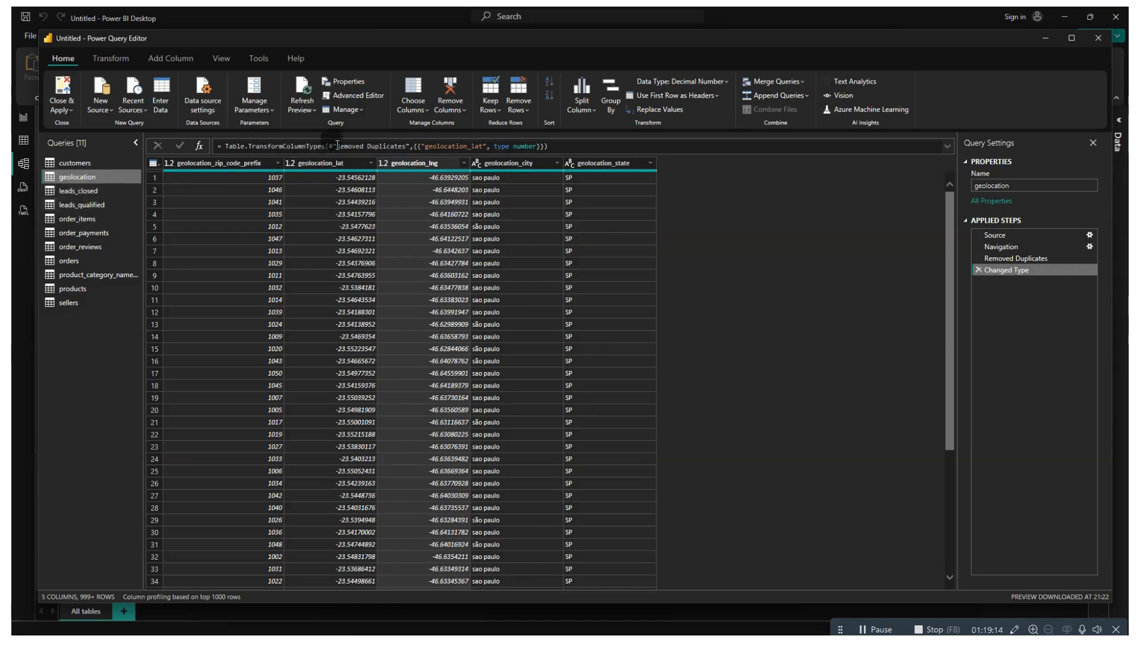
pyautogui.click(343, 162)
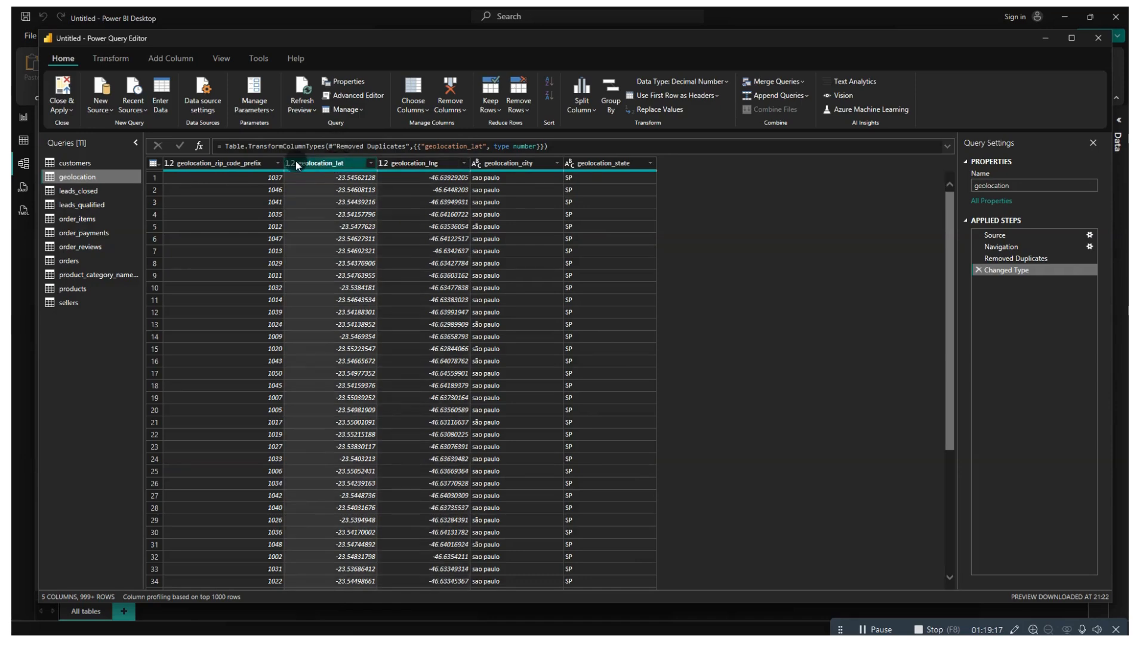
# - Change the geolocation_lat column's data type to Whole Number, replacing the current type conversion
pyautogui.rightClick(345, 166)
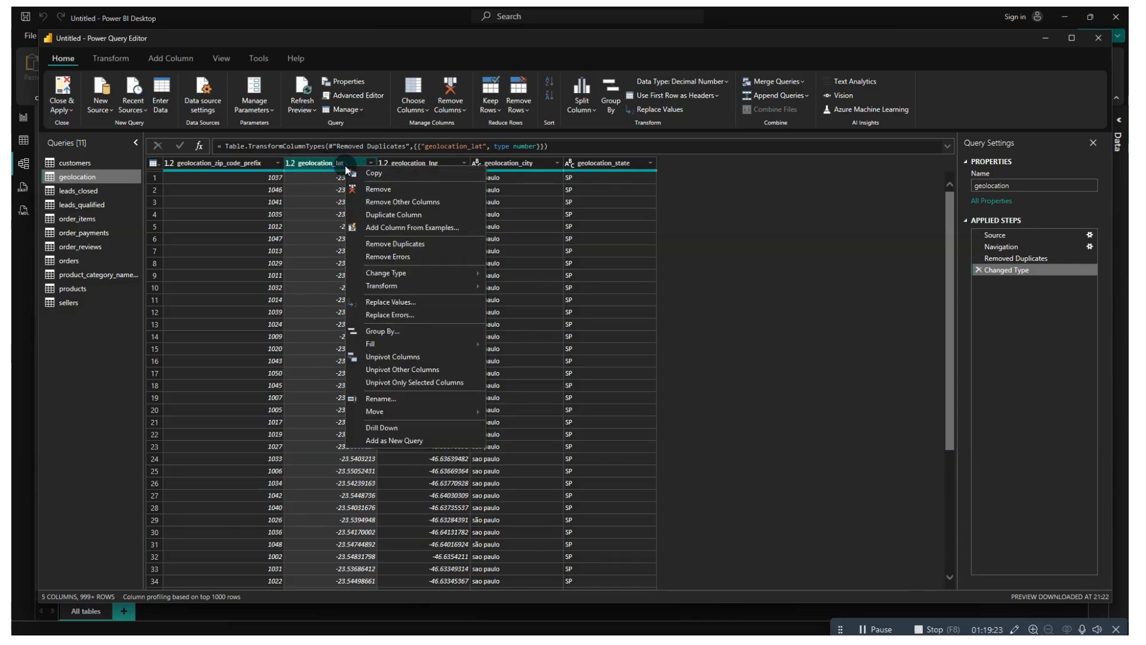
pyautogui.moveTo(422, 272)
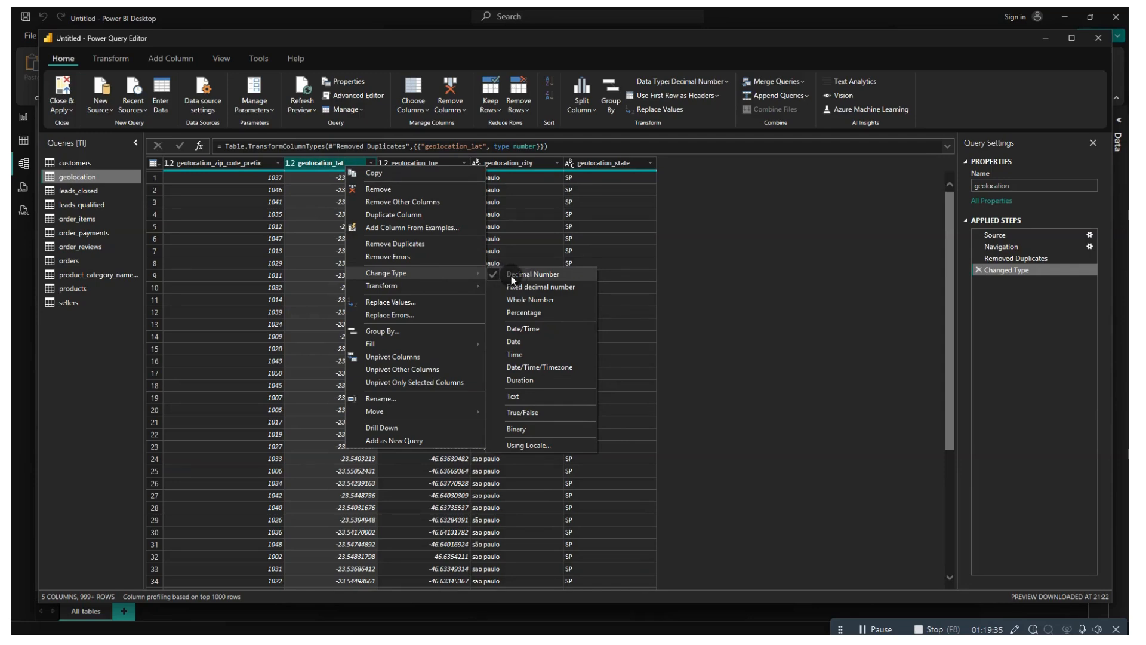
pyautogui.click(534, 299)
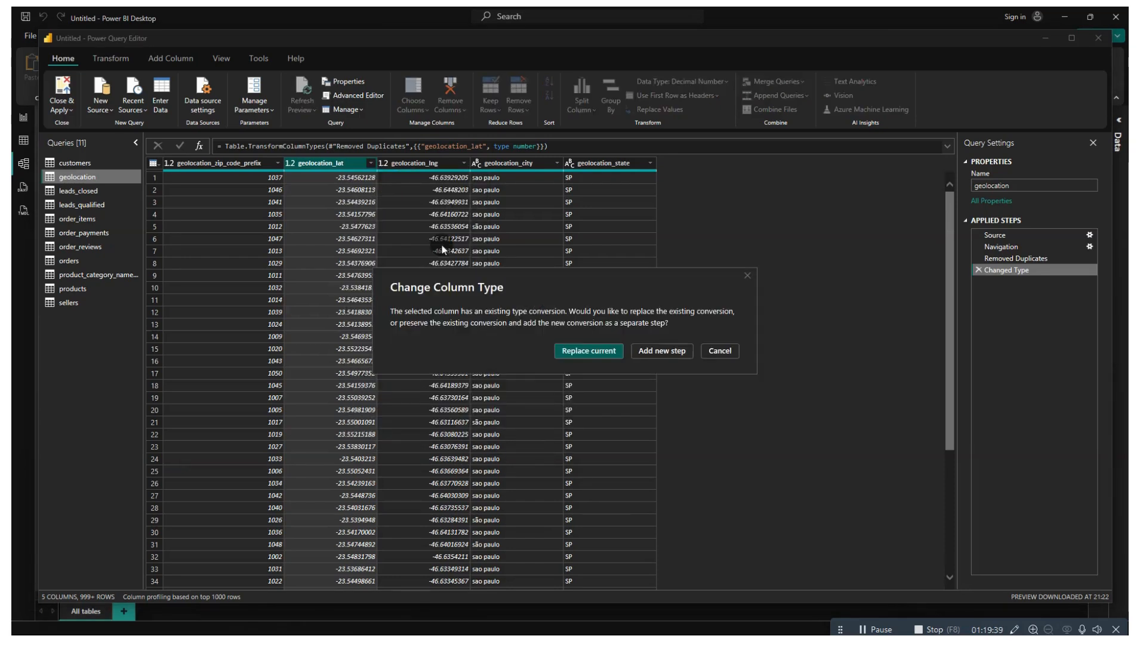
pyautogui.click(584, 354)
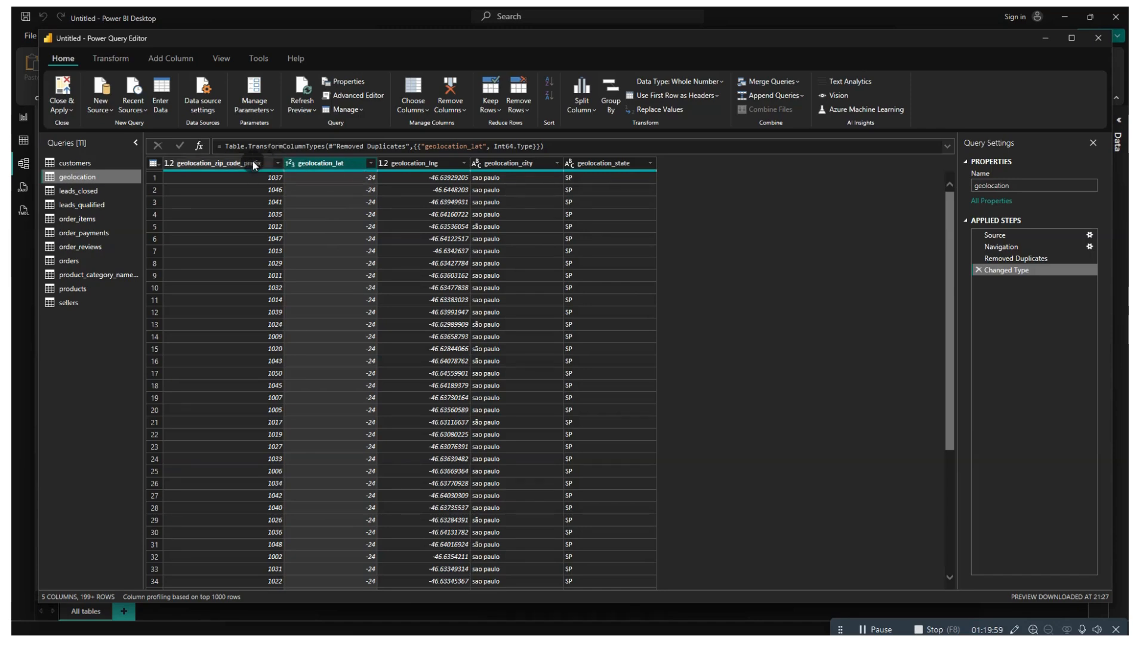
# - Change the geolocation_zip_code_prefix column's data type to Whole Number
pyautogui.click(226, 163)
pyautogui.rightClick(225, 163)
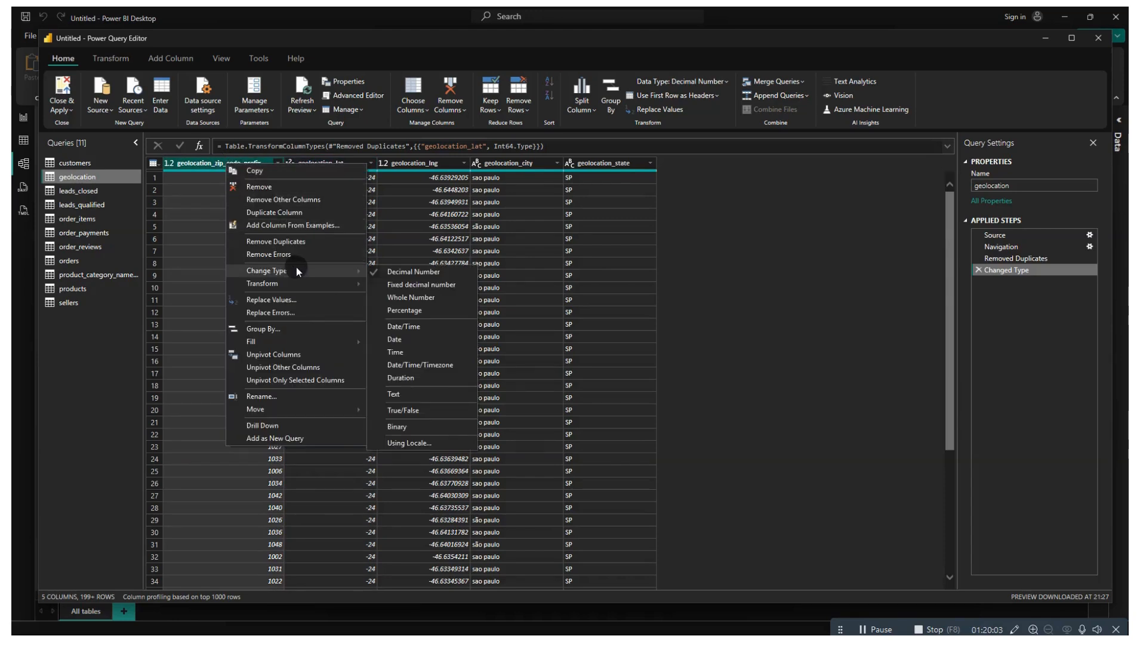
pyautogui.click(725, 261)
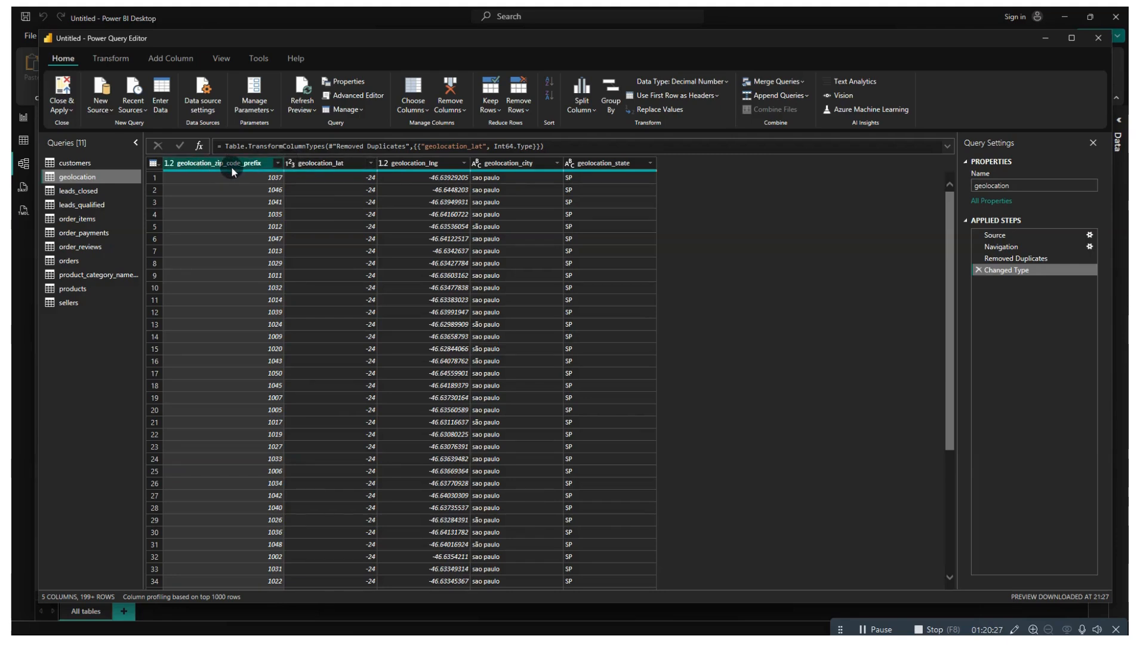
pyautogui.rightClick(200, 163)
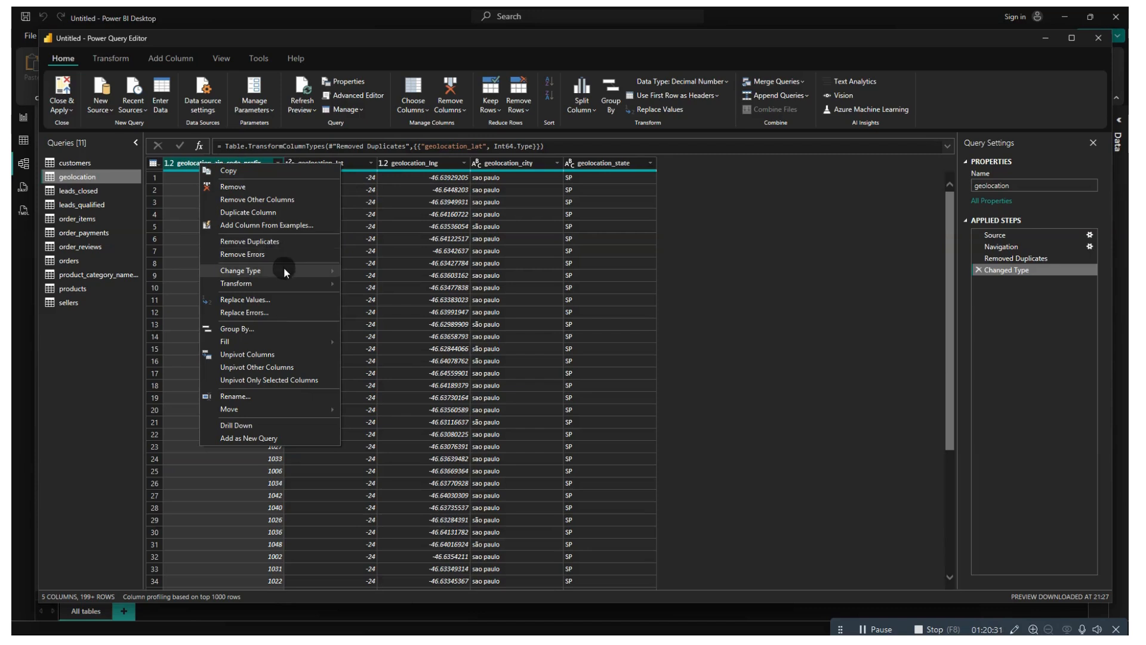
pyautogui.moveTo(284, 273)
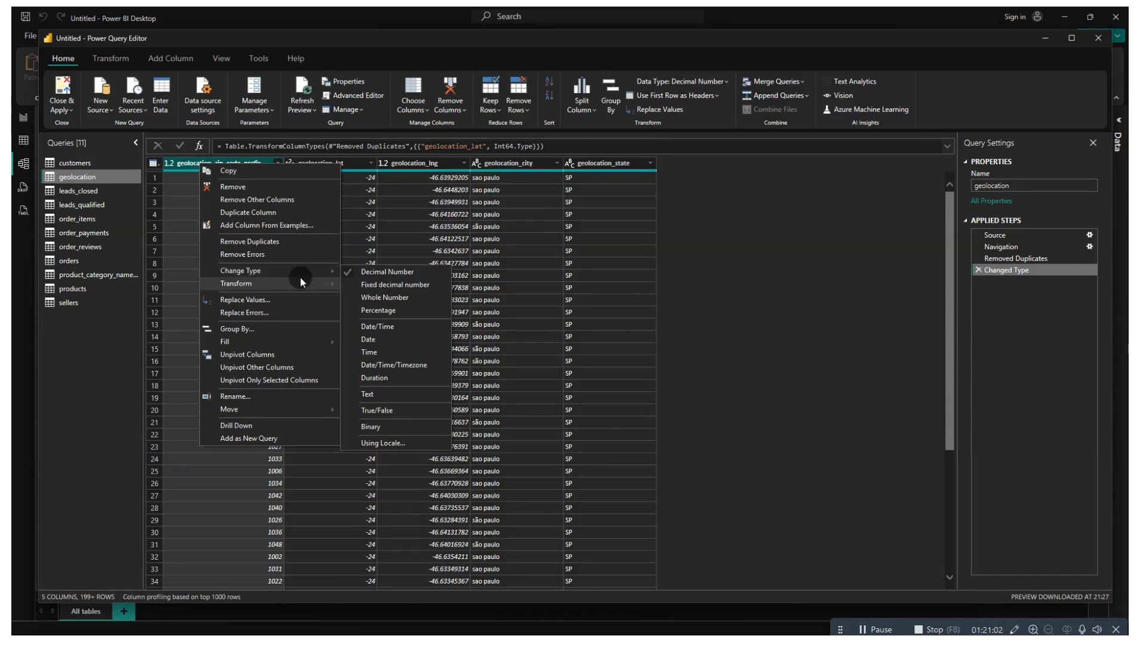
pyautogui.click(186, 163)
pyautogui.rightClick(186, 164)
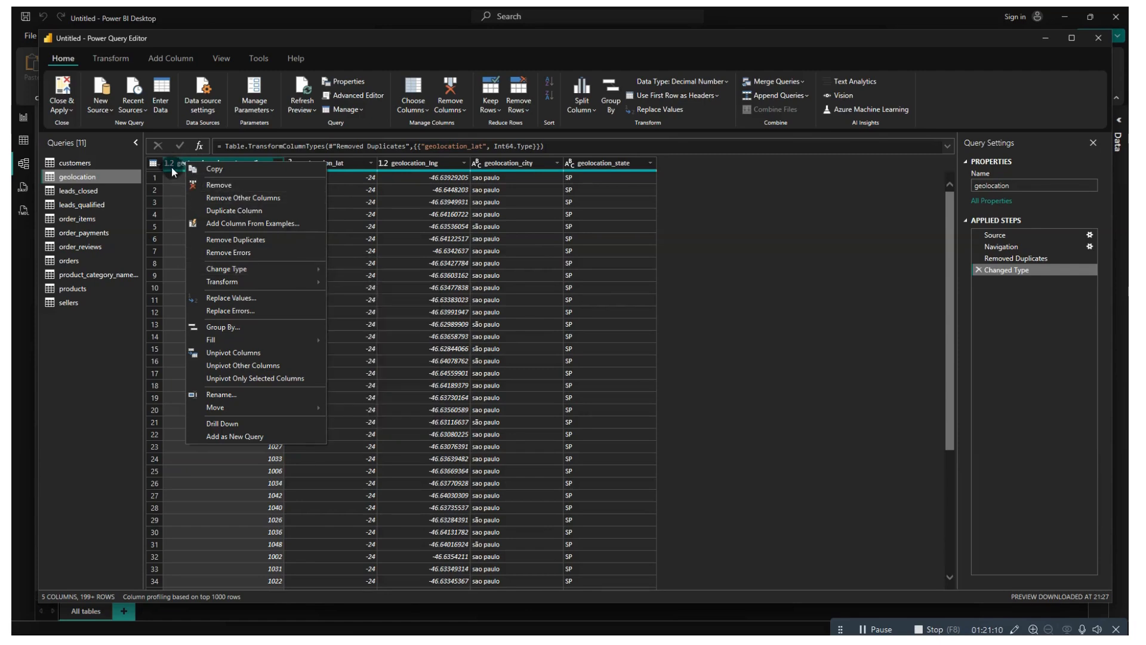
pyautogui.moveTo(252, 264)
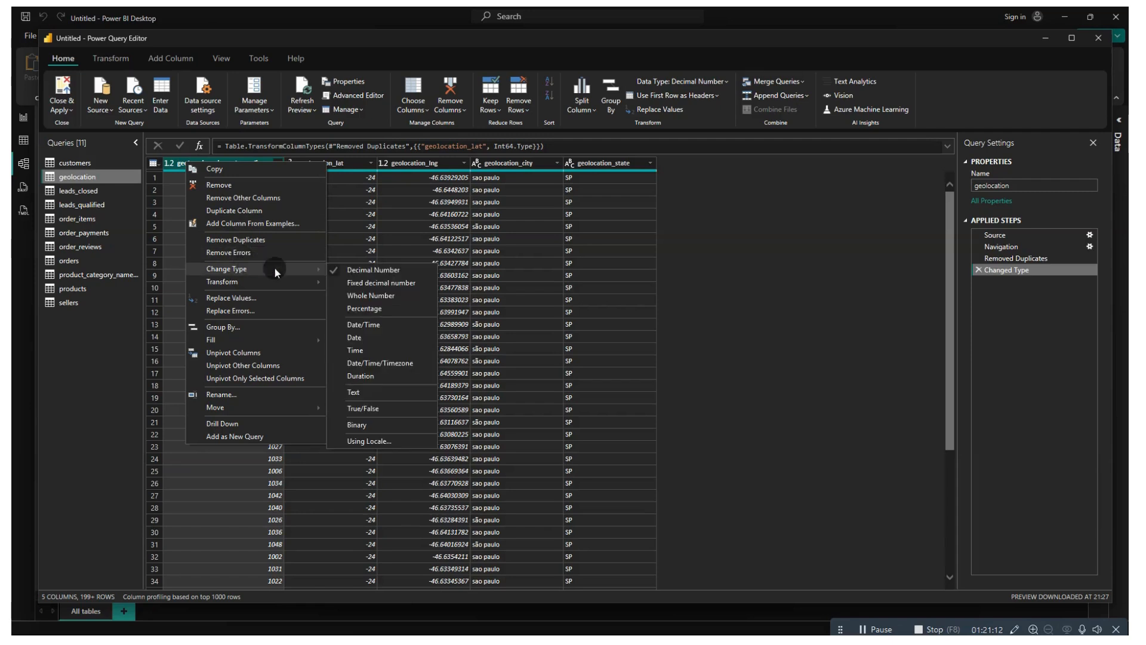
pyautogui.click(387, 295)
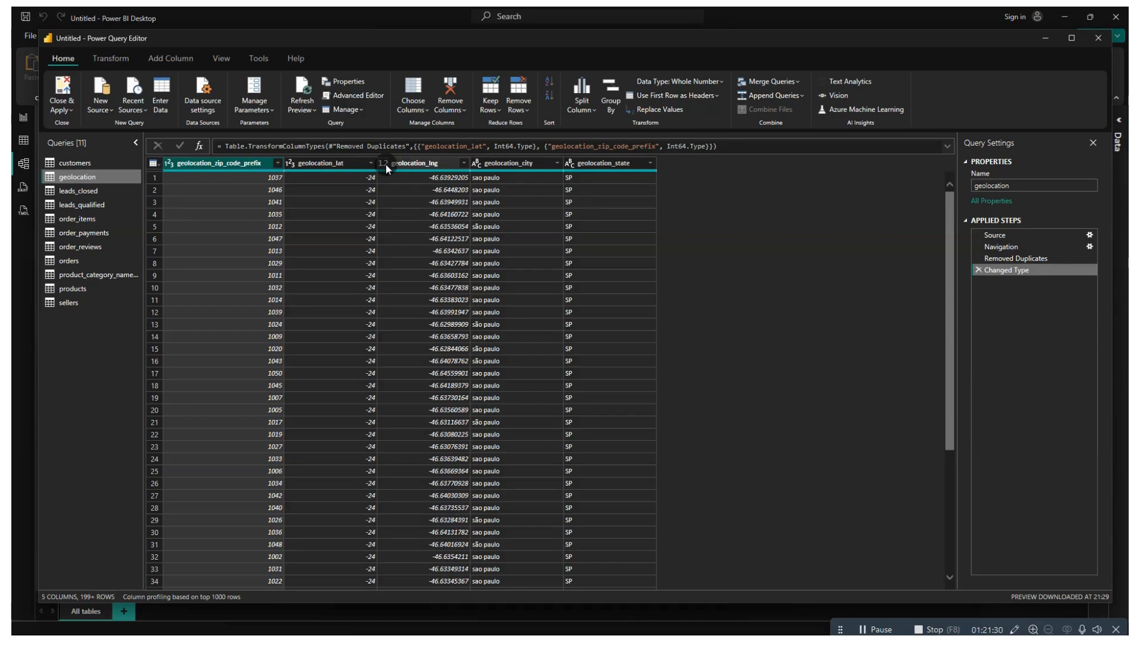
# - Try converting the geolocation_city text column to Decimal Number, and delete the Changed Type step from the geolocation query
pyautogui.click(598, 162)
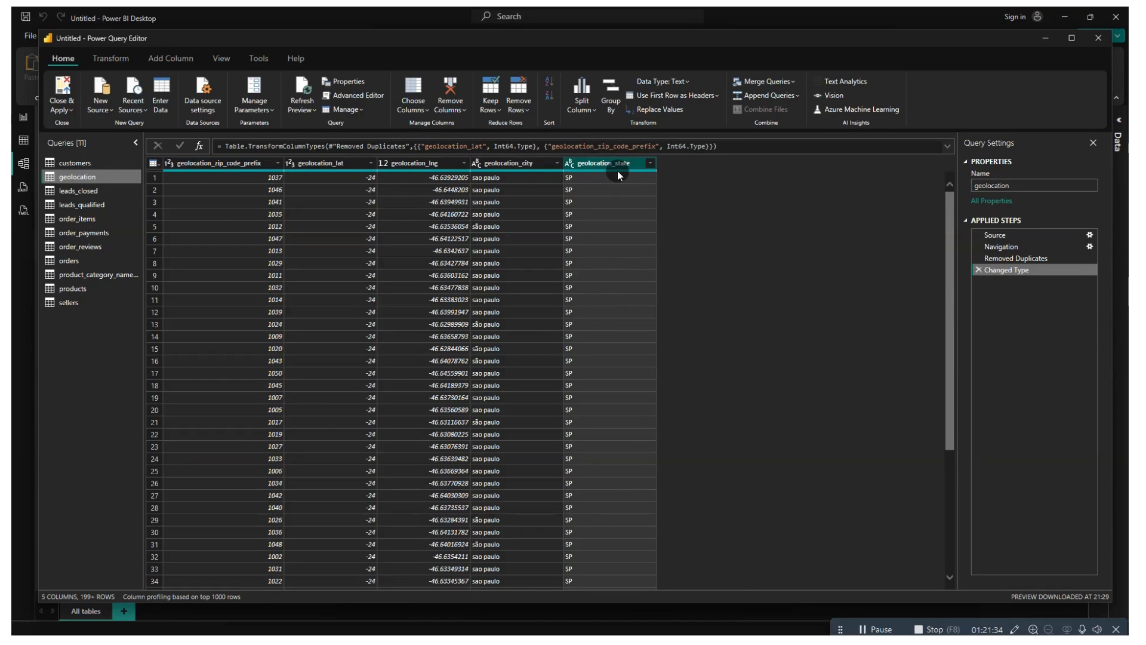
pyautogui.moveTo(618, 171)
pyautogui.click(523, 167)
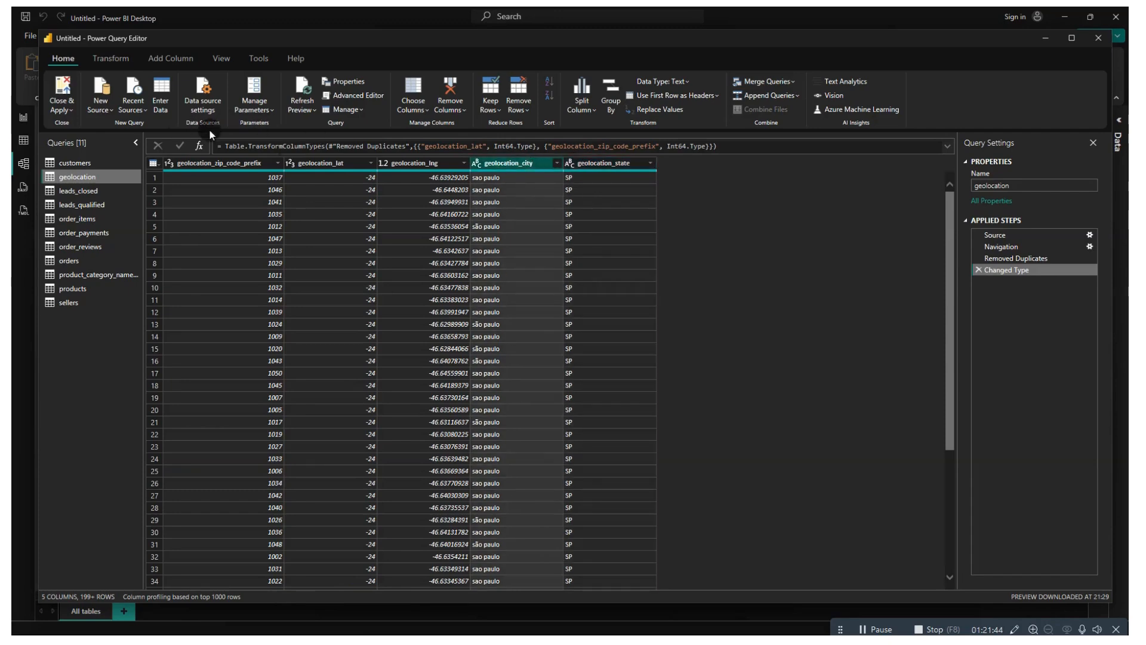
pyautogui.rightClick(496, 166)
pyautogui.moveTo(560, 265)
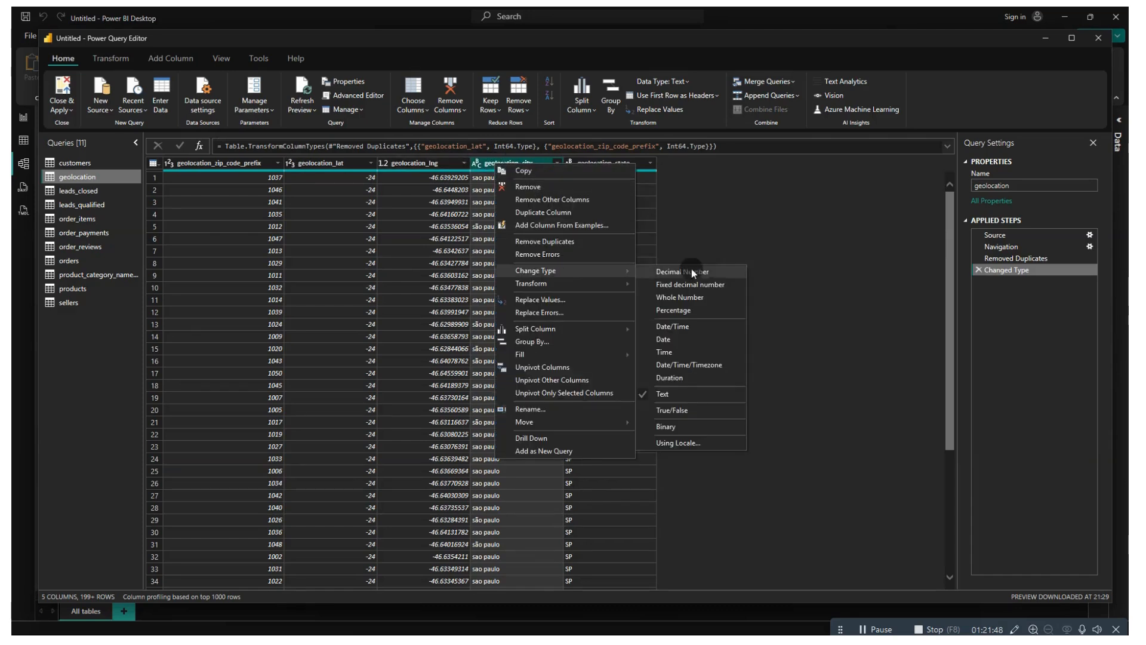
pyautogui.click(703, 271)
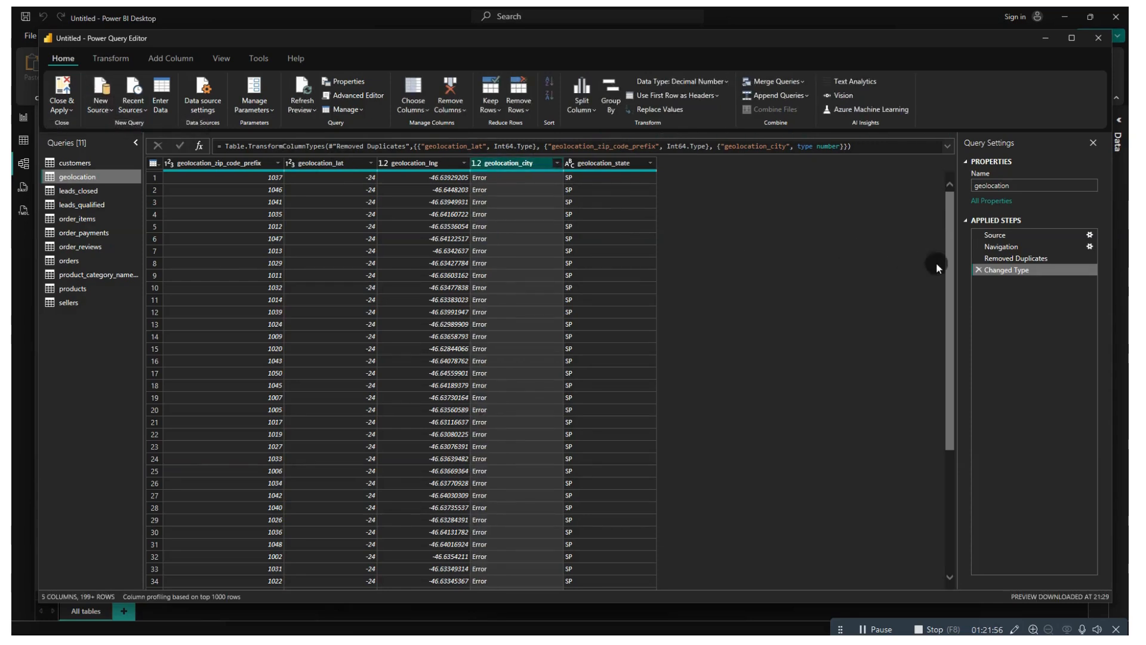
pyautogui.click(978, 270)
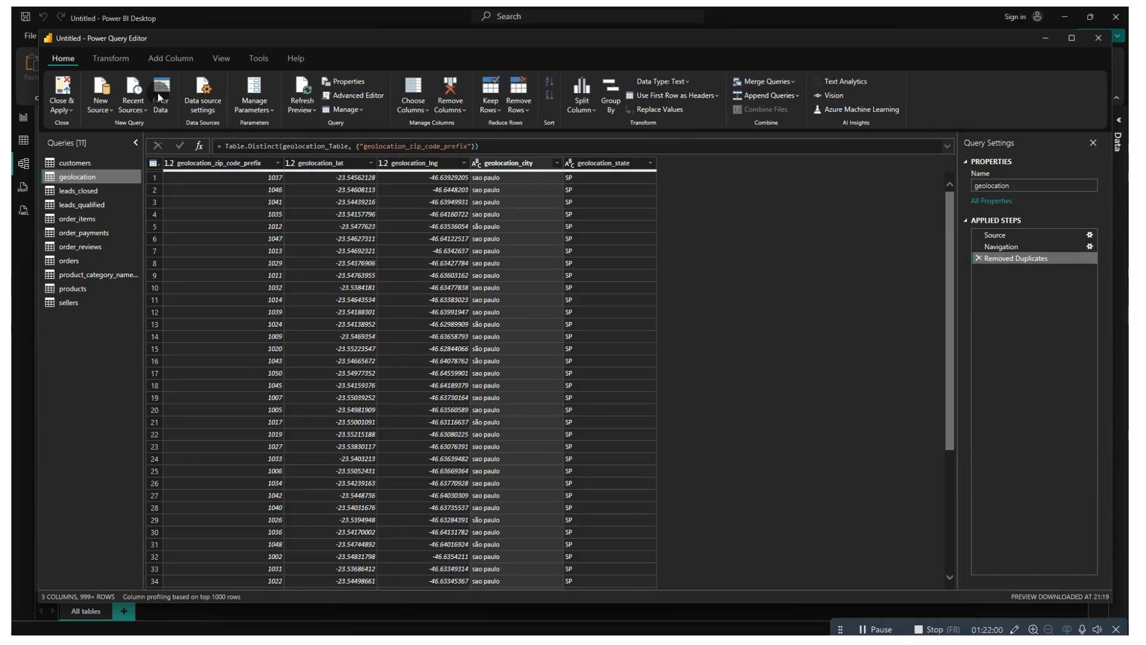
# - Check the data types of the geolocation_lng, geolocation_city, geolocation_lat and geolocation_zip_code_prefix columns one by one
pyautogui.click(418, 163)
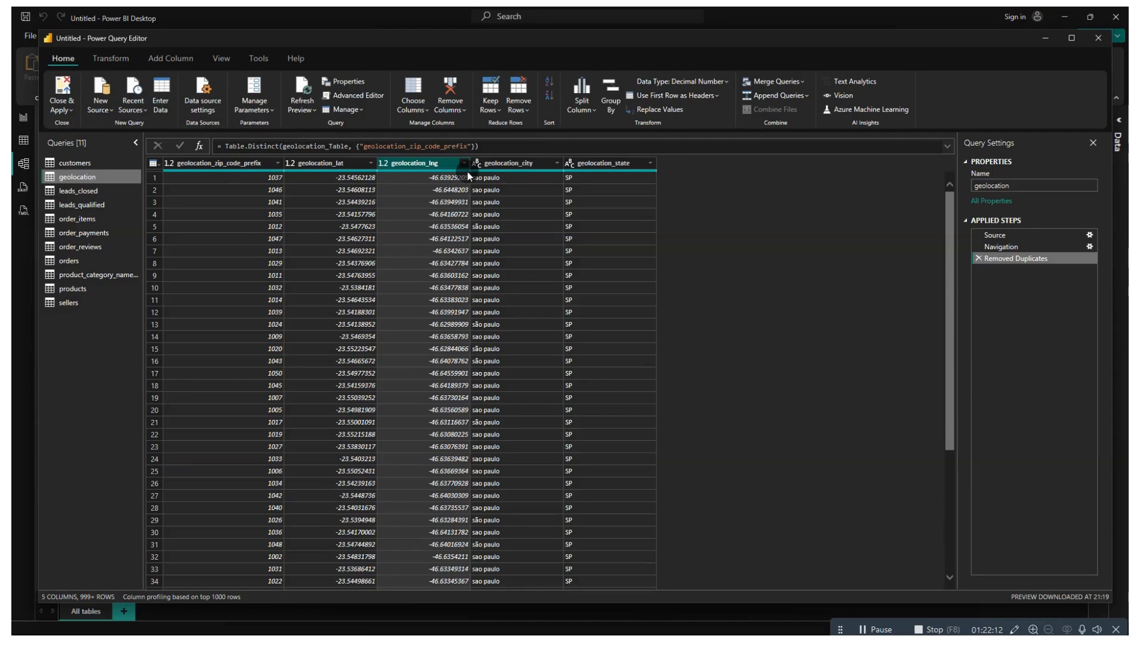
pyautogui.moveTo(468, 170)
pyautogui.click(511, 161)
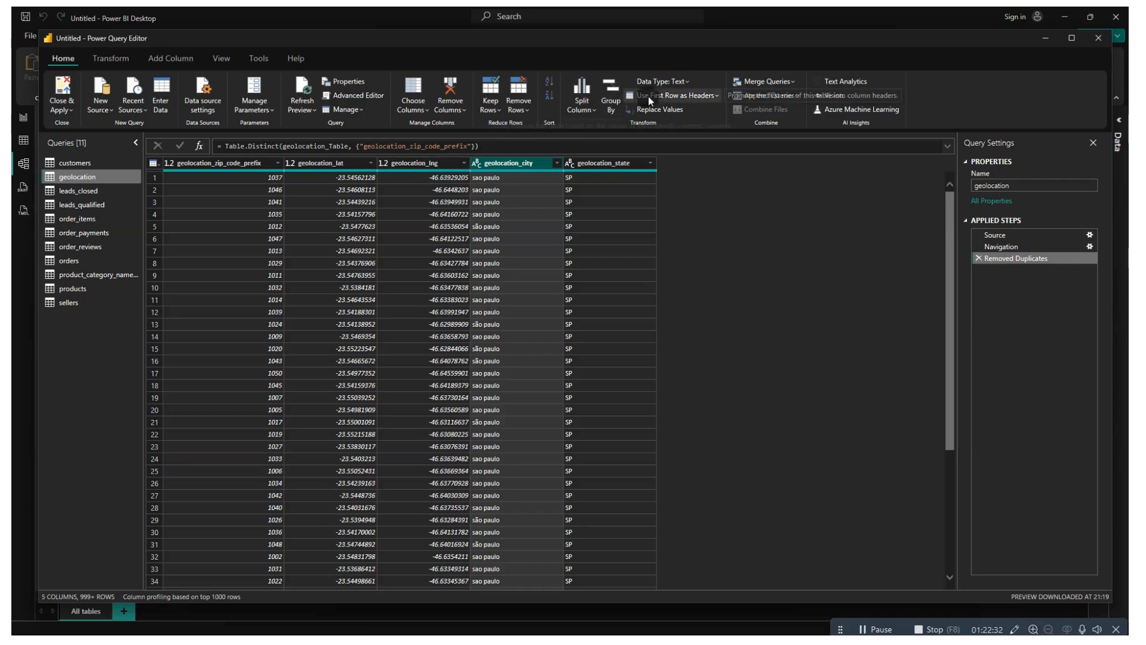
pyautogui.click(398, 165)
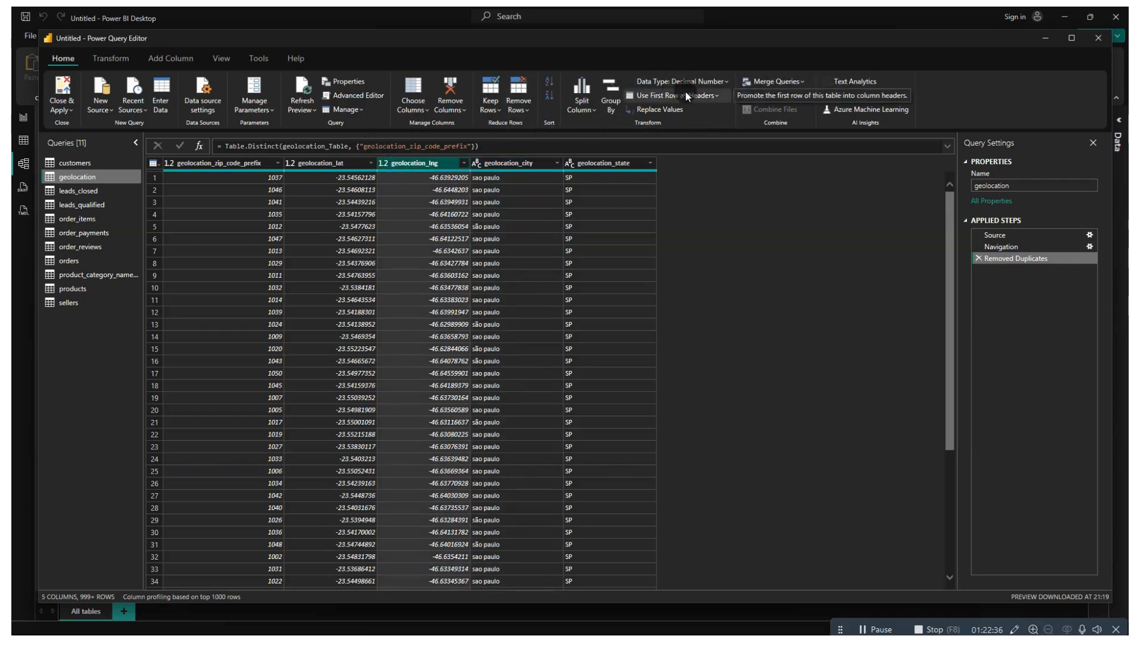
pyautogui.click(302, 163)
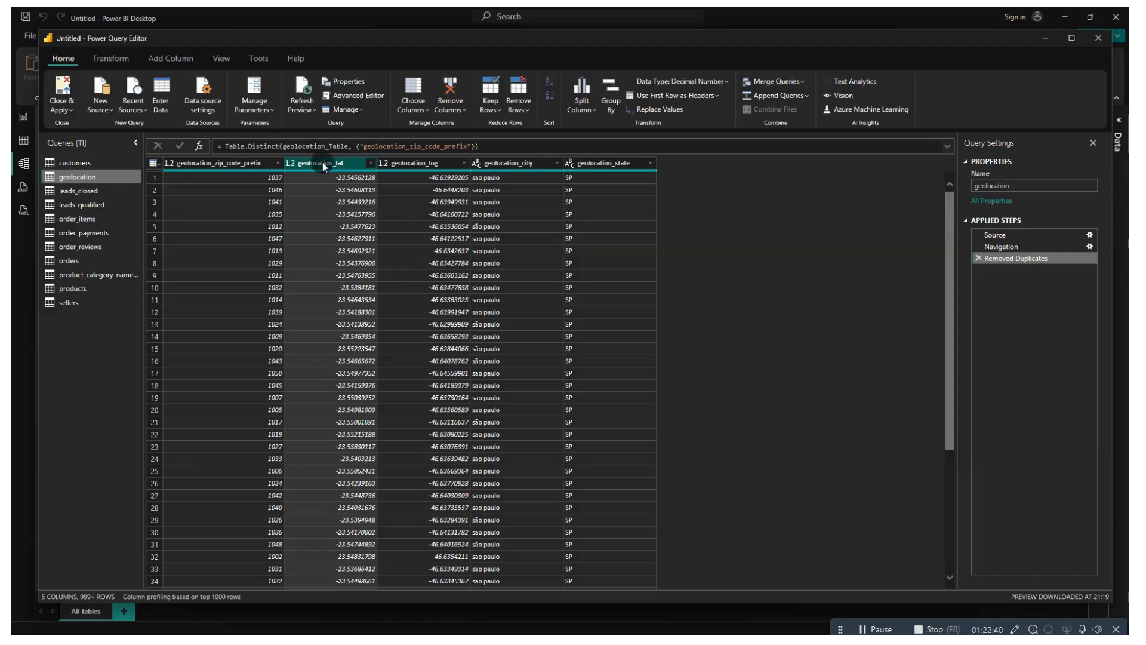
pyautogui.click(225, 164)
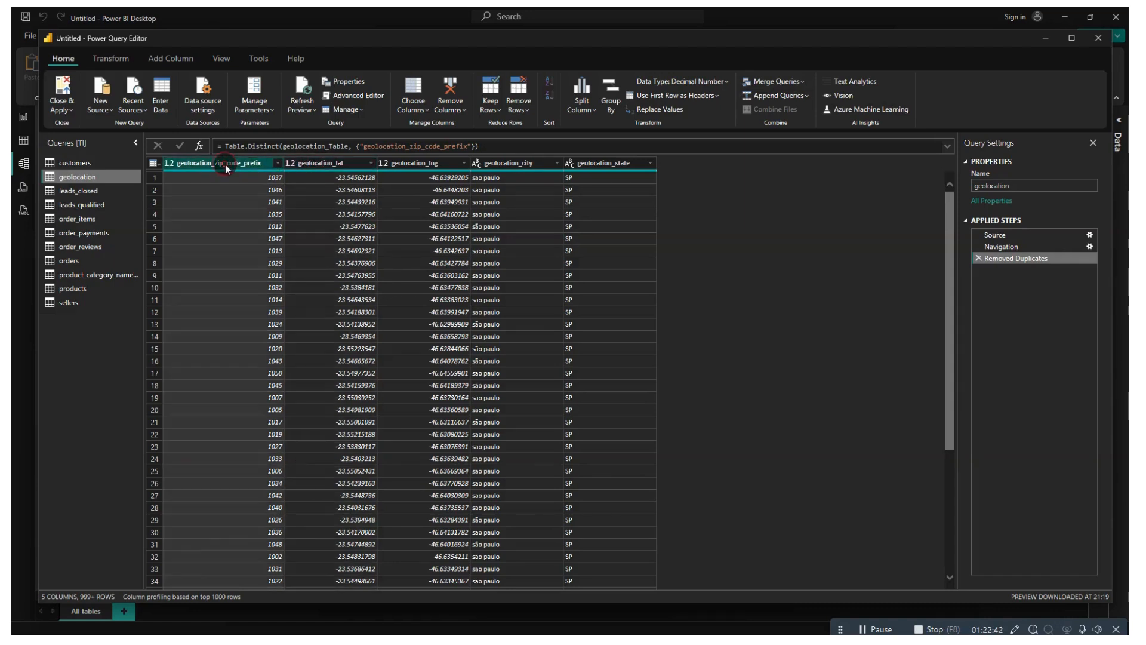
# - Set the order_item_id column in the order_items query to the Whole Number data type
pyautogui.click(85, 220)
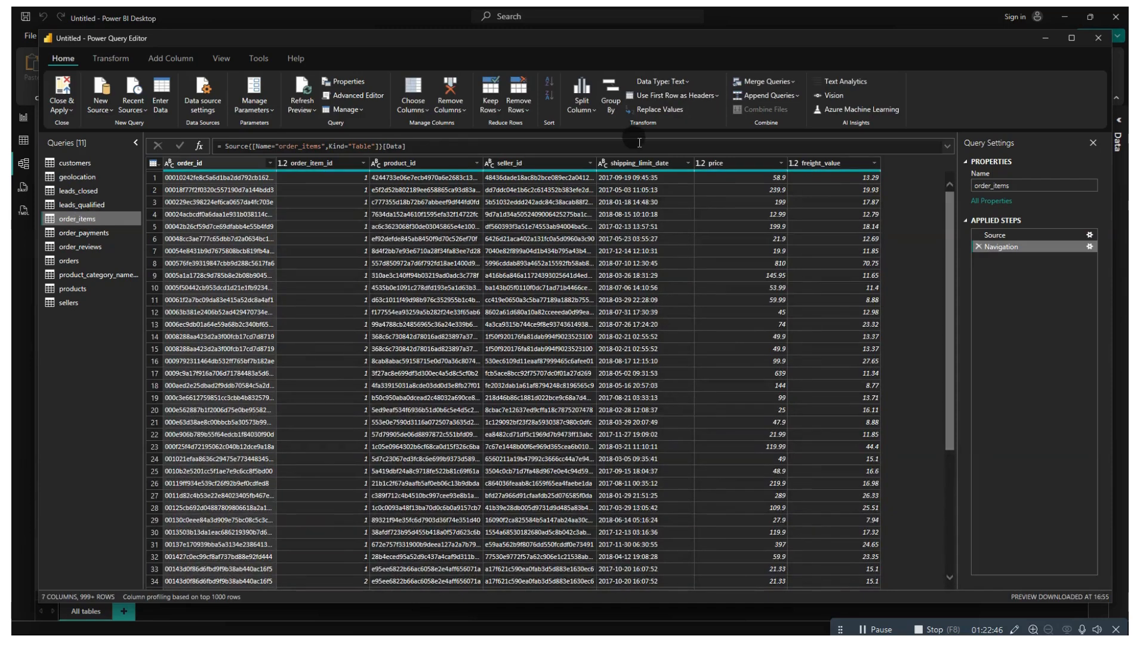
pyautogui.click(532, 162)
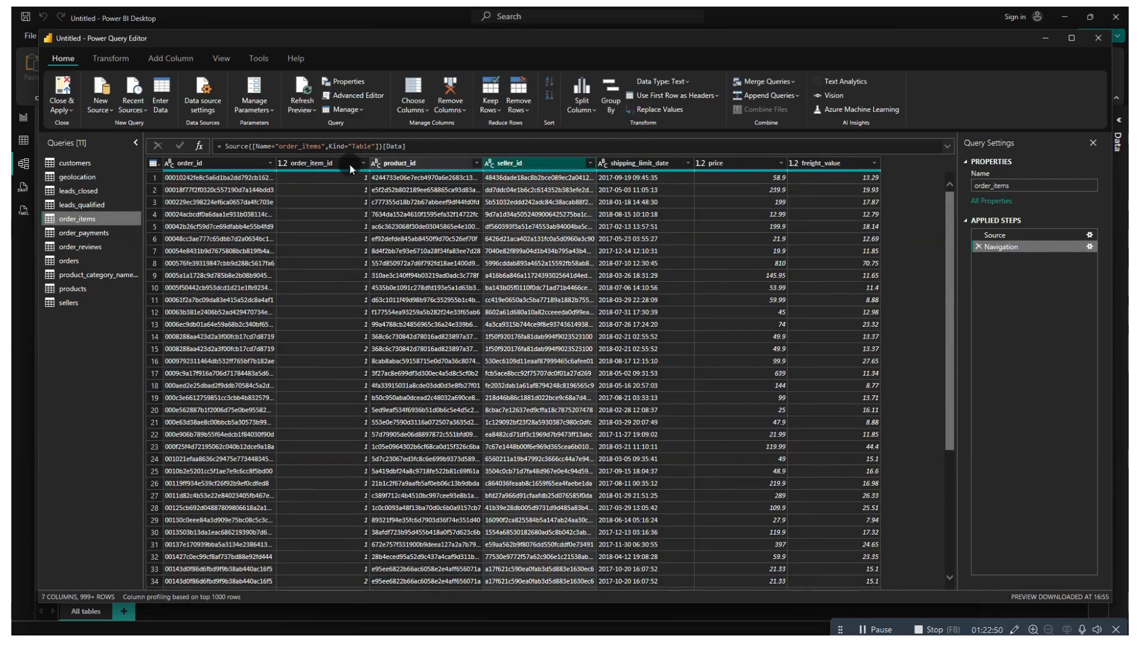
pyautogui.click(320, 162)
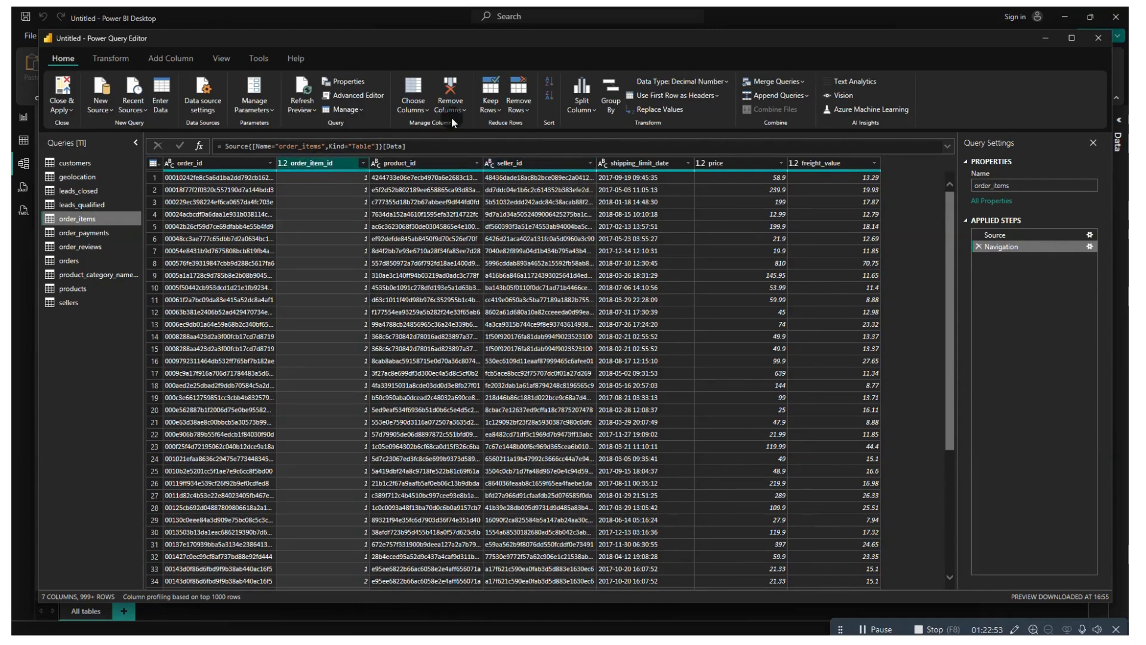
pyautogui.click(725, 83)
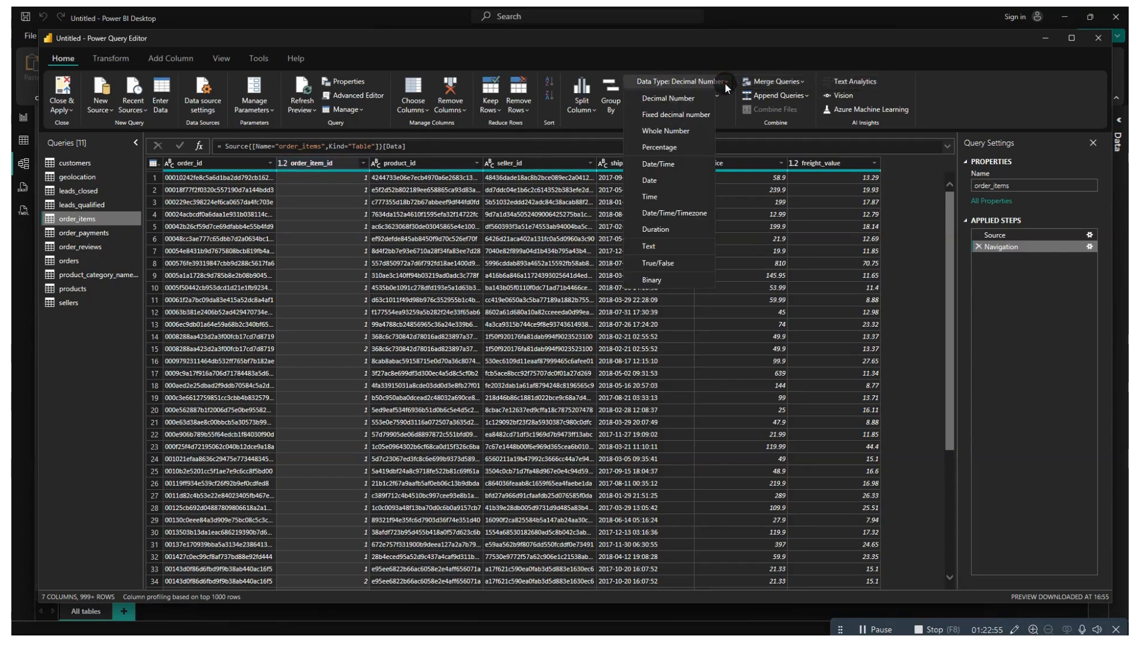
pyautogui.click(668, 131)
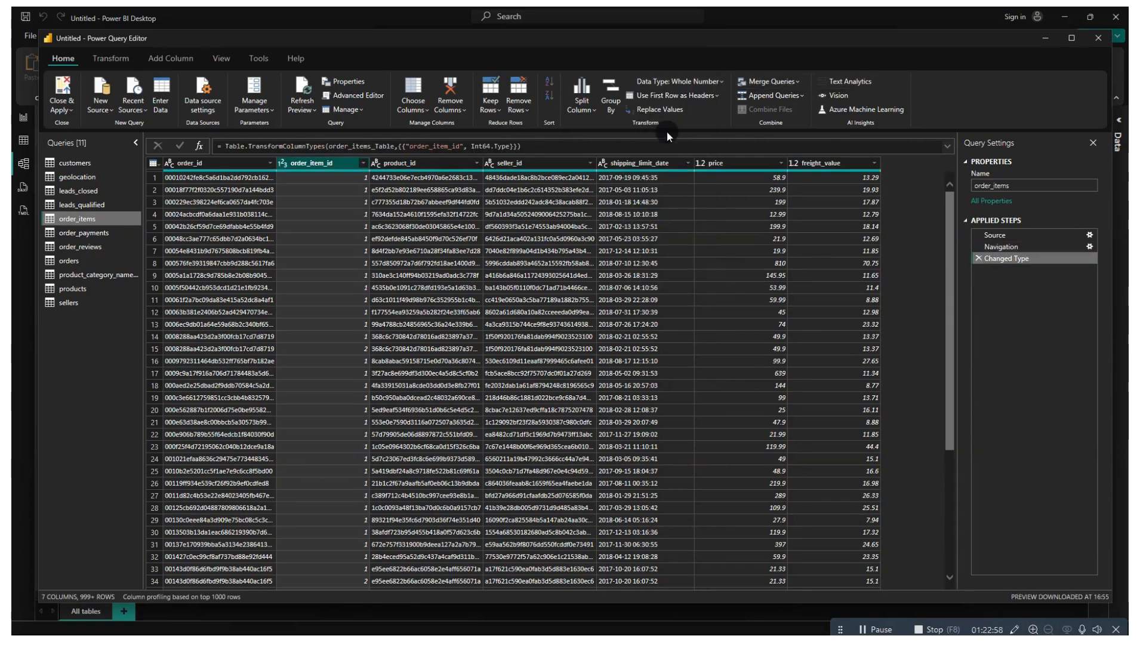
# - Examine the price and shipping_limit_date columns in order_items and the options for splitting the date column
pyautogui.click(746, 160)
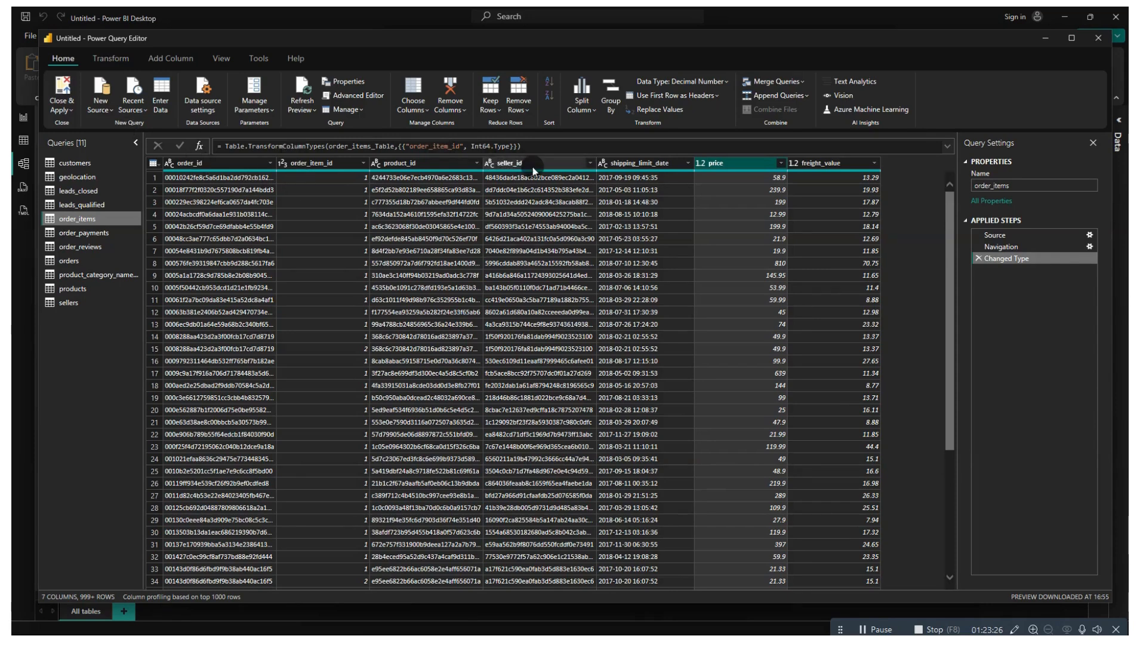
pyautogui.click(636, 166)
pyautogui.rightClick(636, 166)
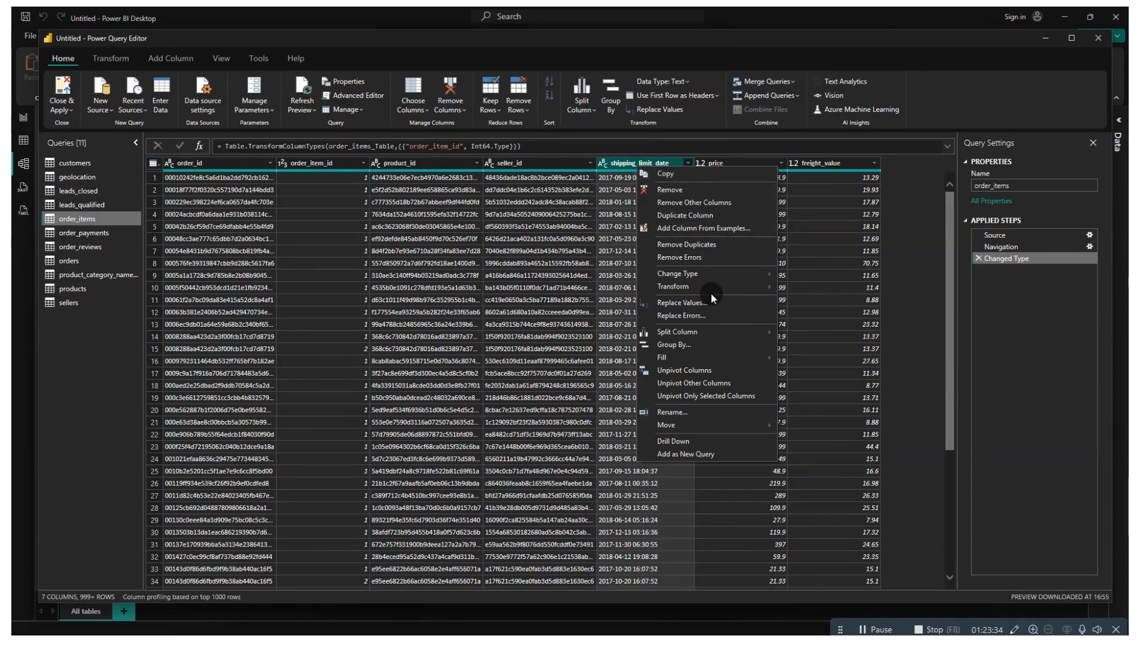
pyautogui.moveTo(709, 333)
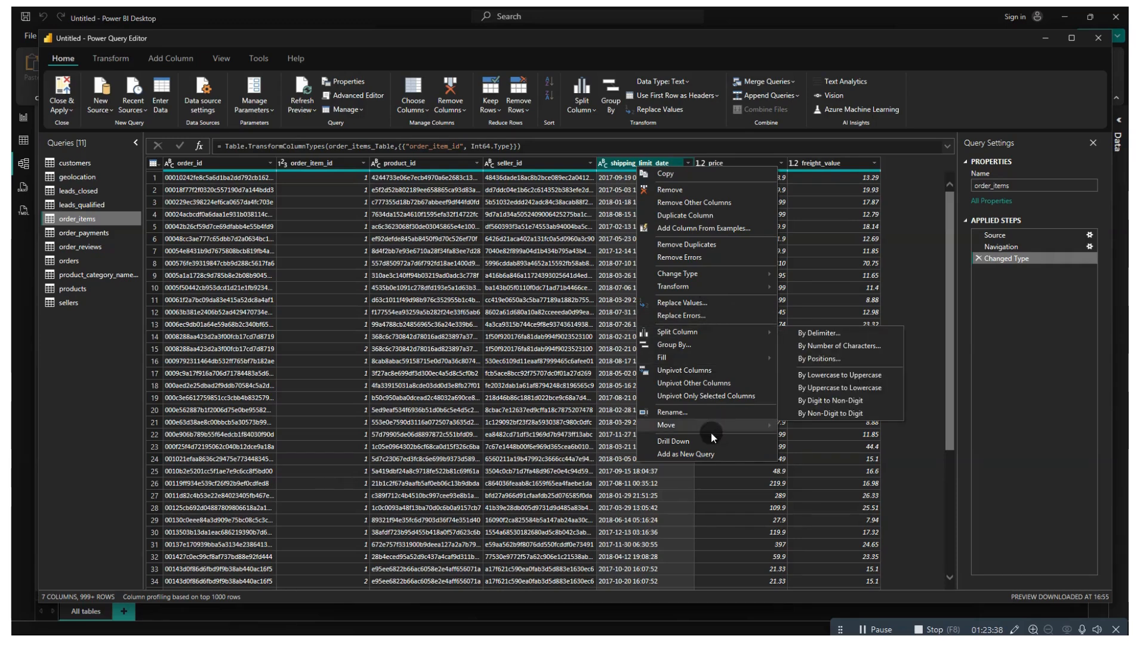
pyautogui.click(739, 526)
pyautogui.click(739, 525)
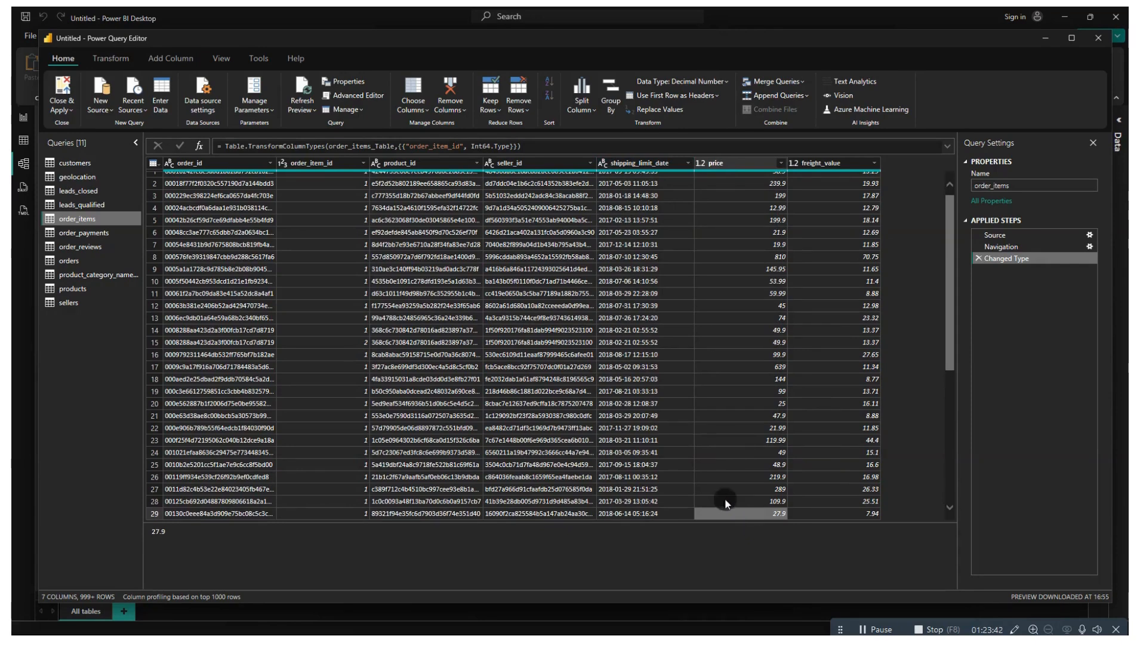
pyautogui.scroll(1, 641, 233)
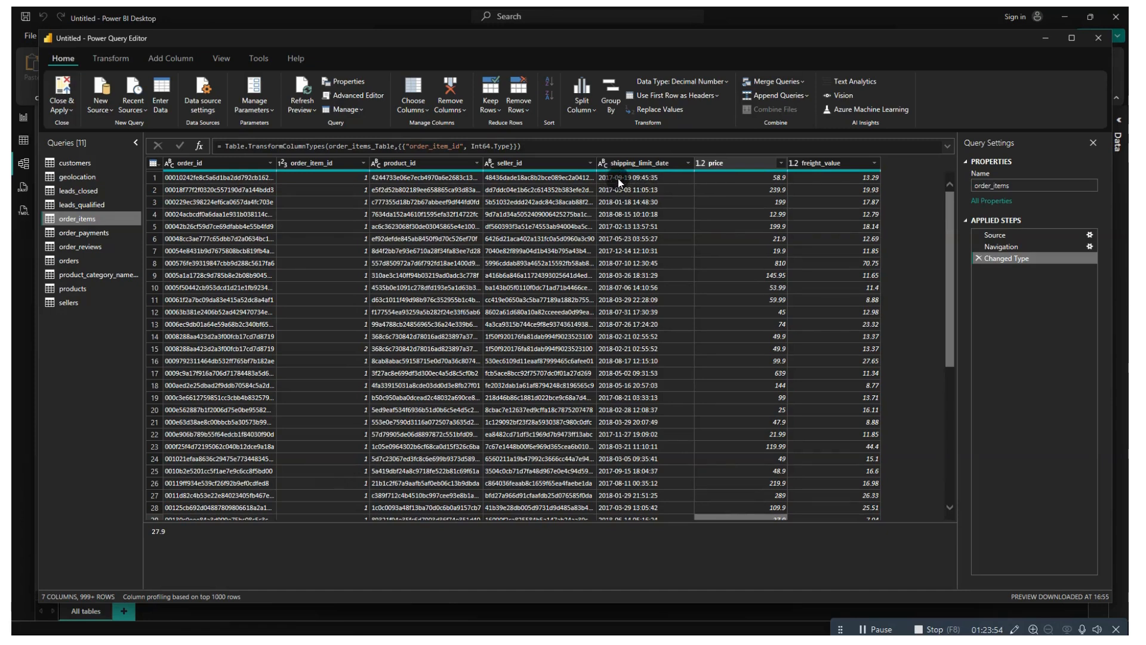
# - Split the shipping_limit_date column in order_items by the Space delimiter at each occurrence
pyautogui.click(646, 167)
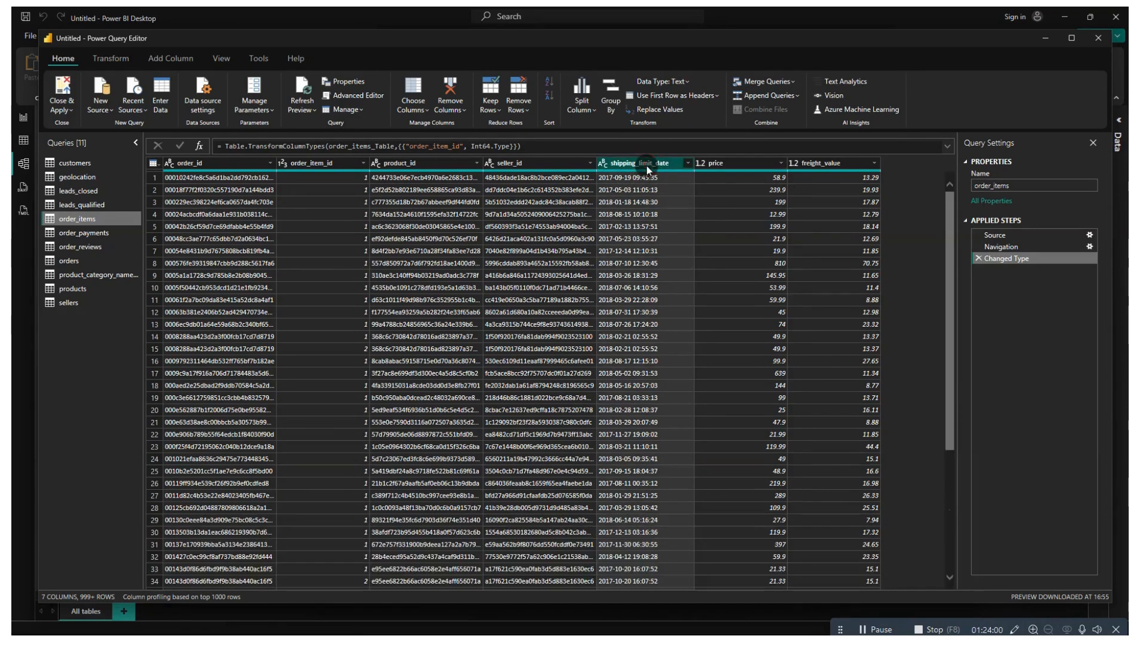
pyautogui.rightClick(647, 166)
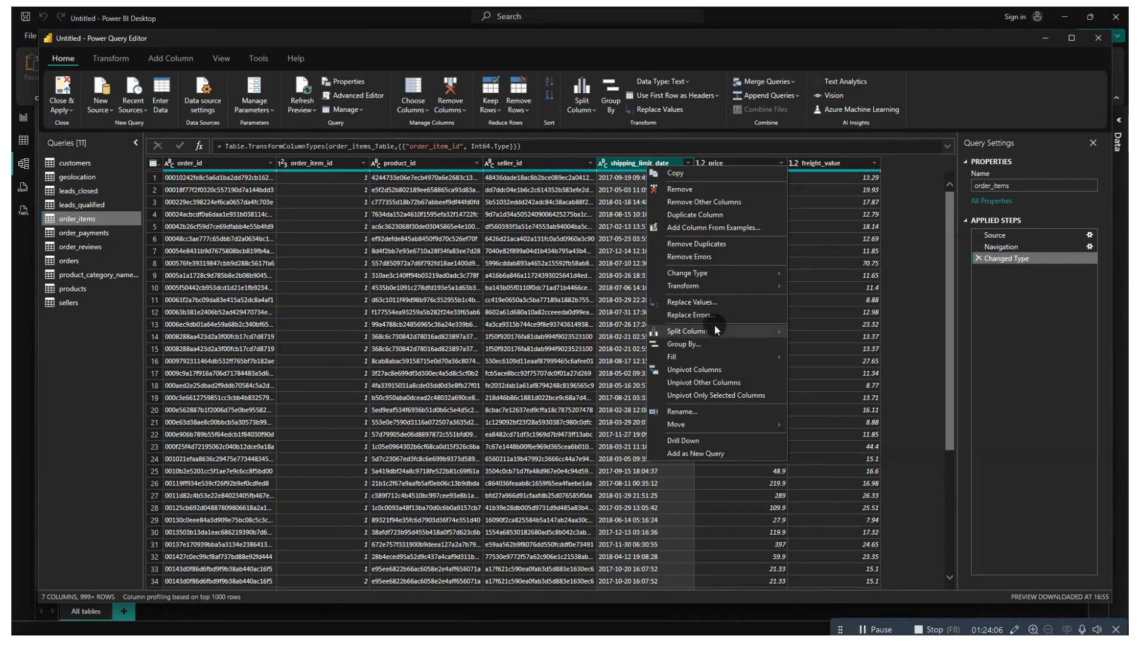
pyautogui.moveTo(715, 330)
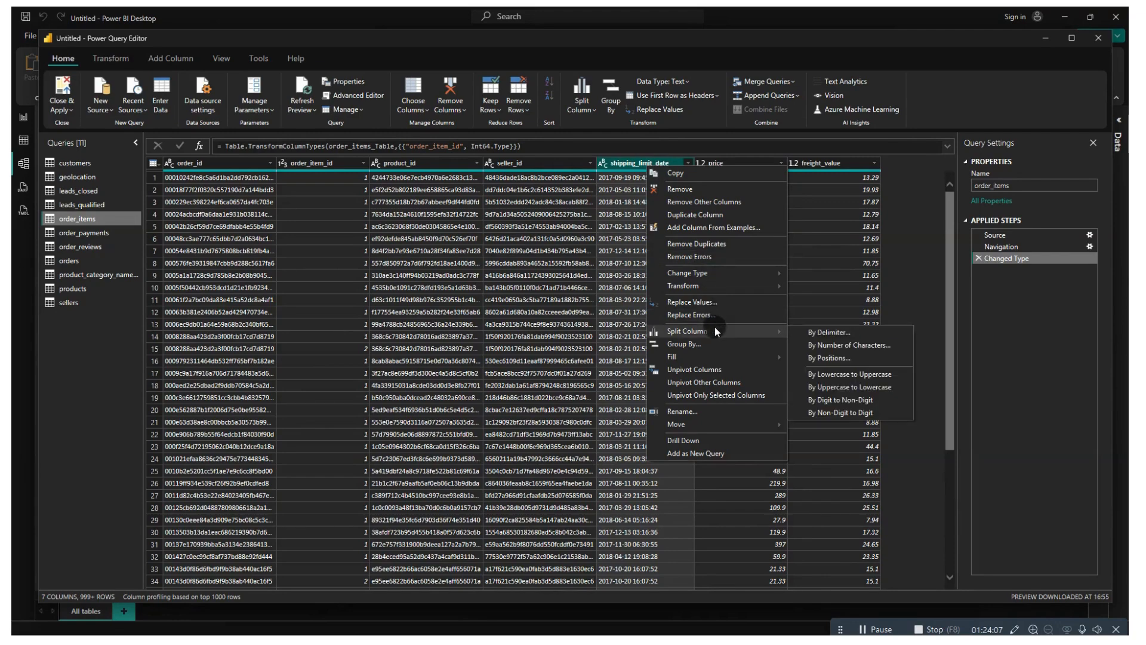
pyautogui.click(822, 336)
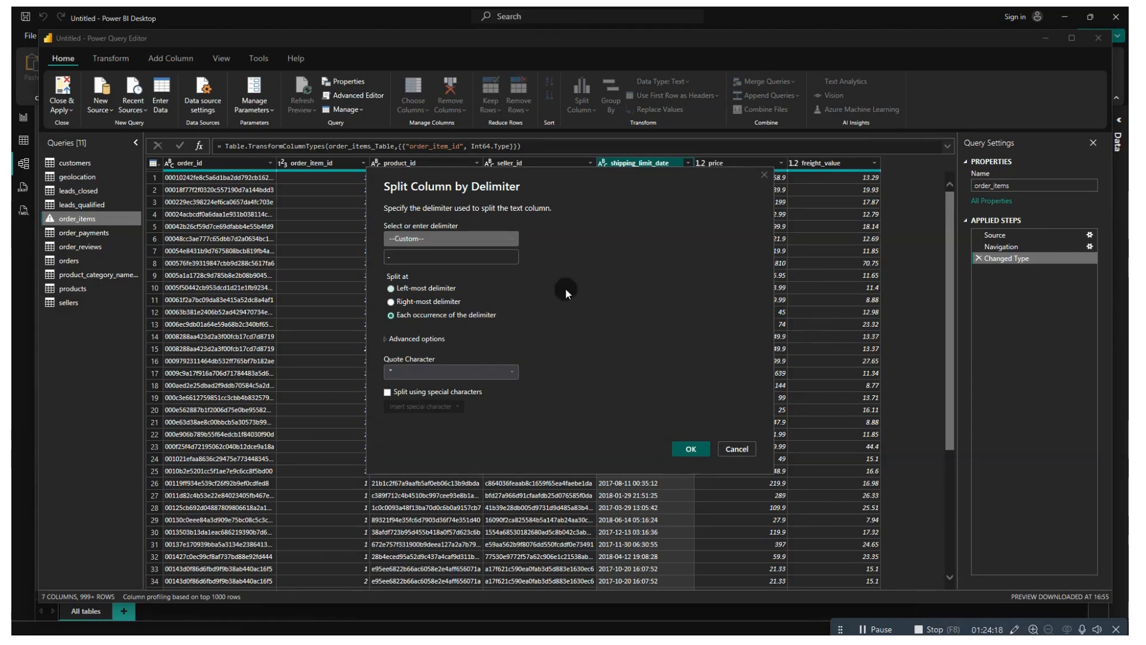
pyautogui.click(488, 257)
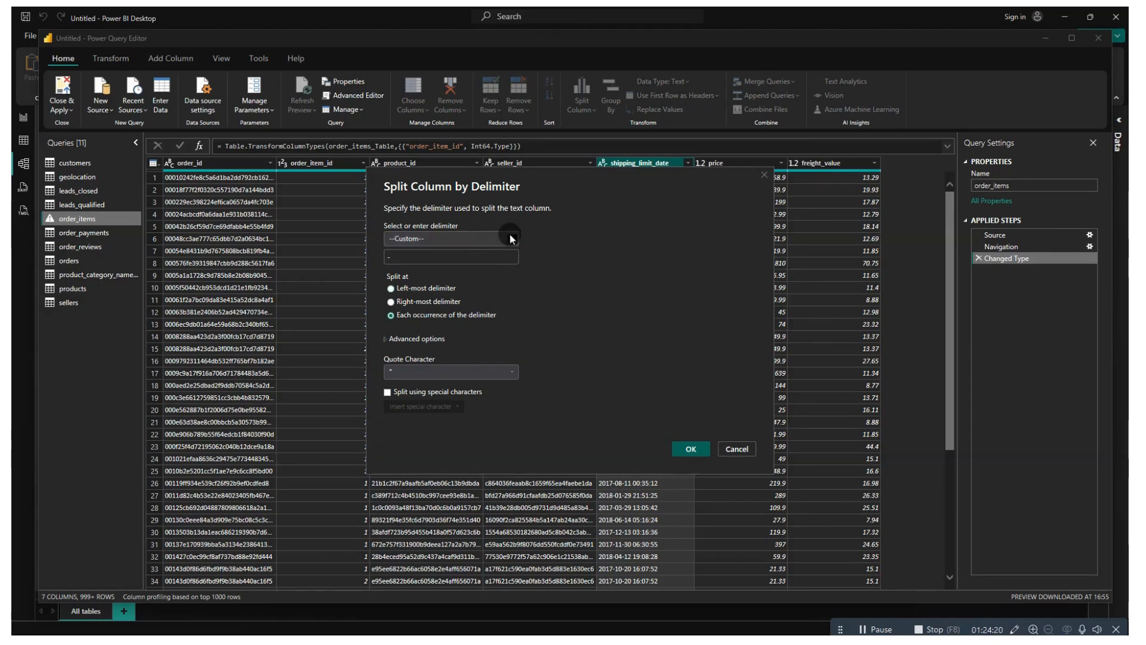
pyautogui.click(511, 238)
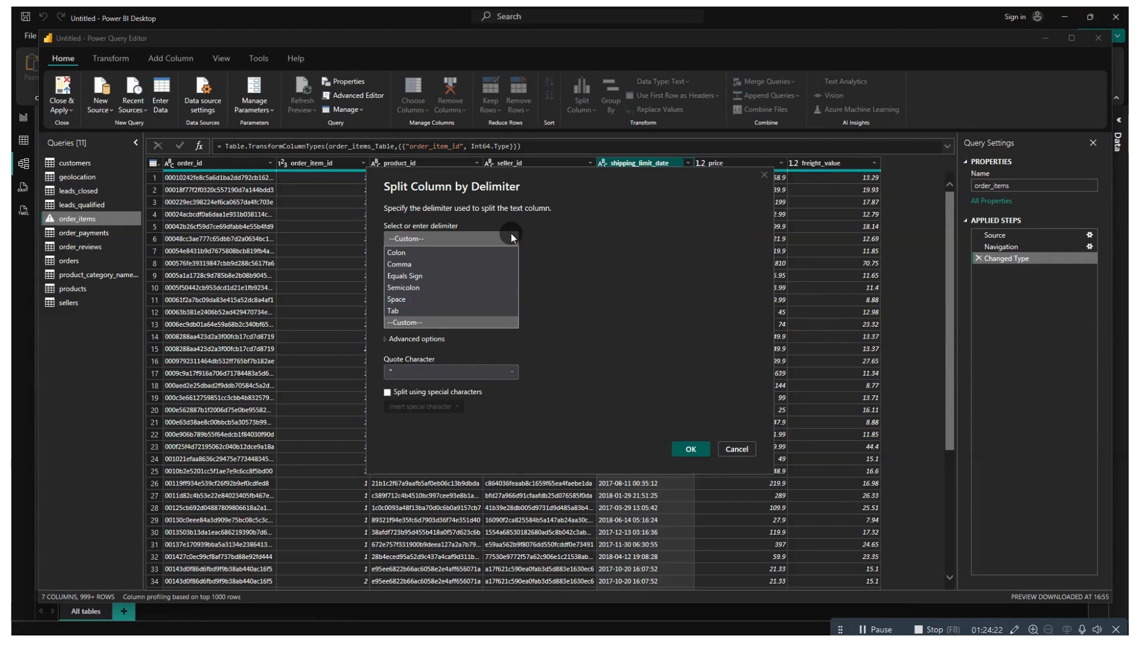
pyautogui.click(400, 300)
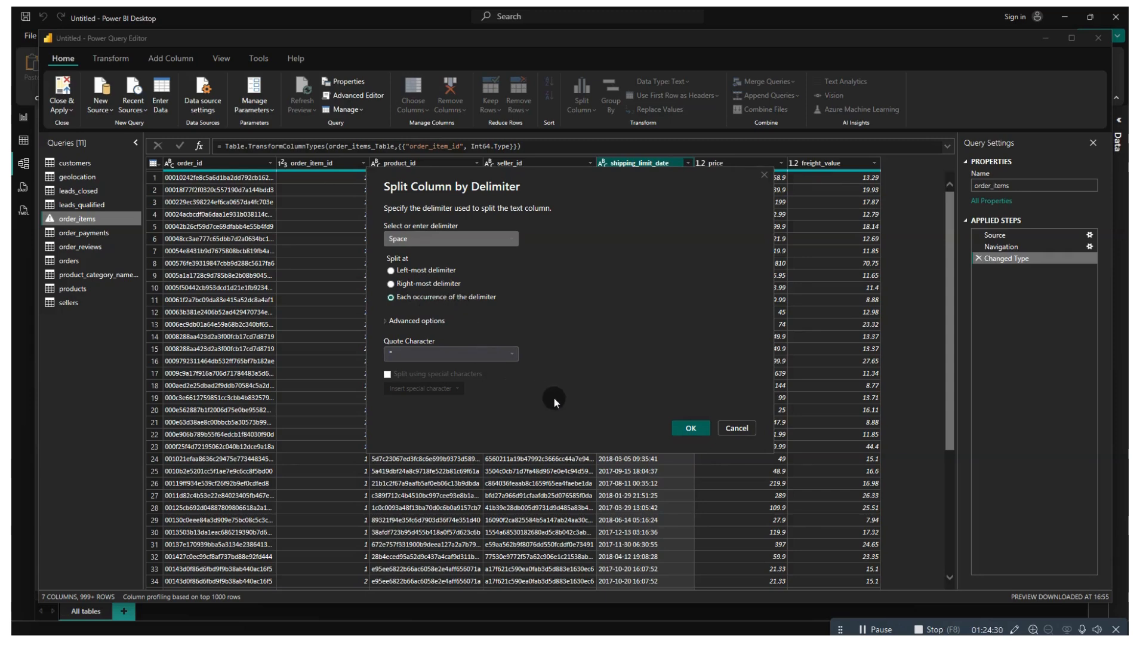
pyautogui.click(693, 427)
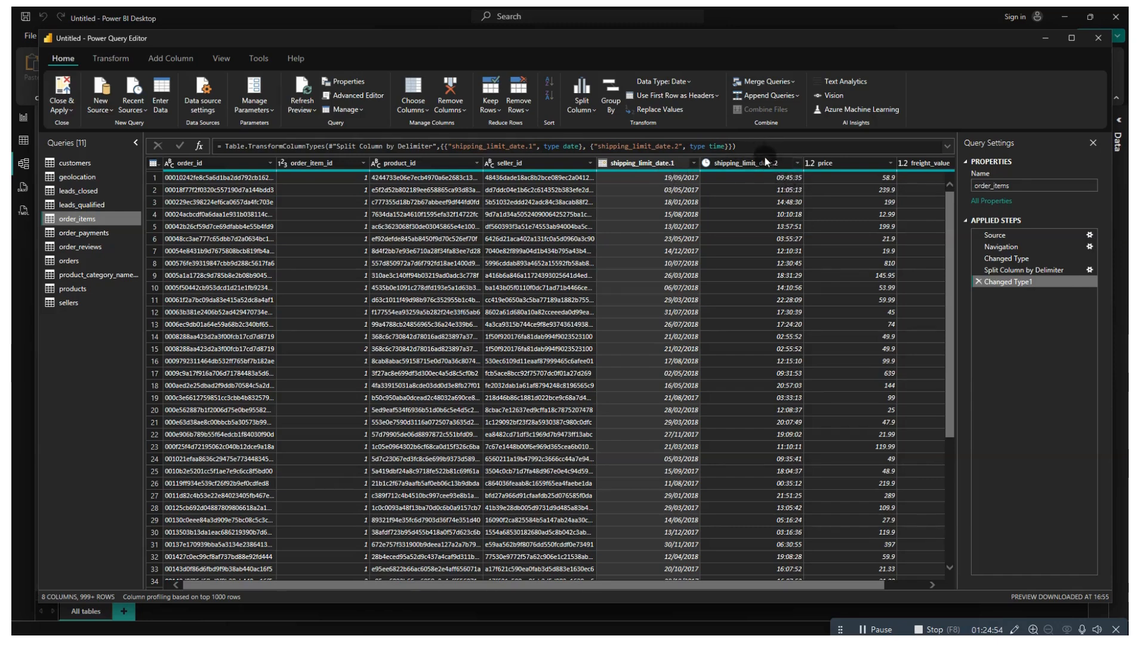
# - Rename the shipping_limit_date.2 column as shipping_time
pyautogui.rightClick(749, 163)
pyautogui.press('Escape')
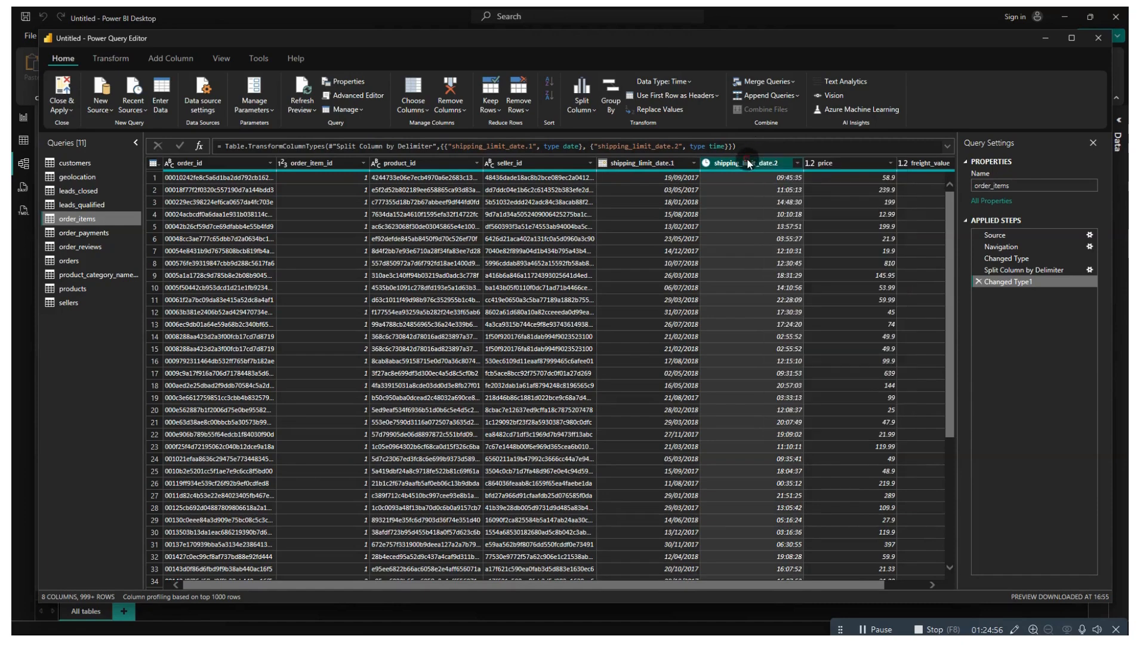
pyautogui.doubleClick(748, 163)
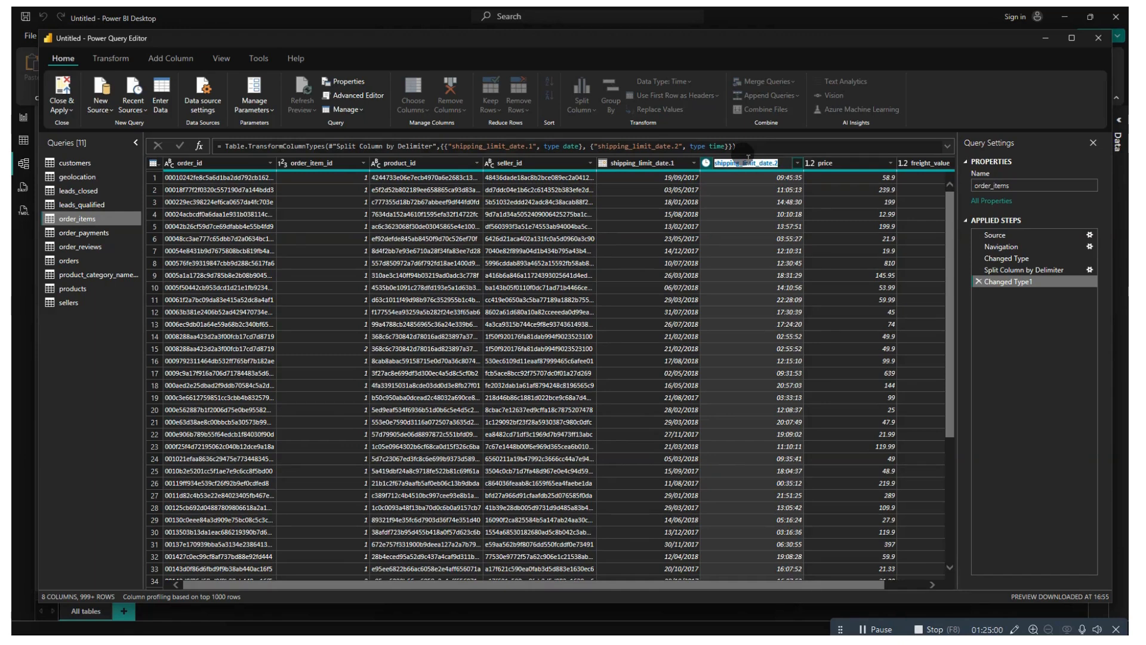
pyautogui.write('shipping_time')
pyautogui.press('Return')
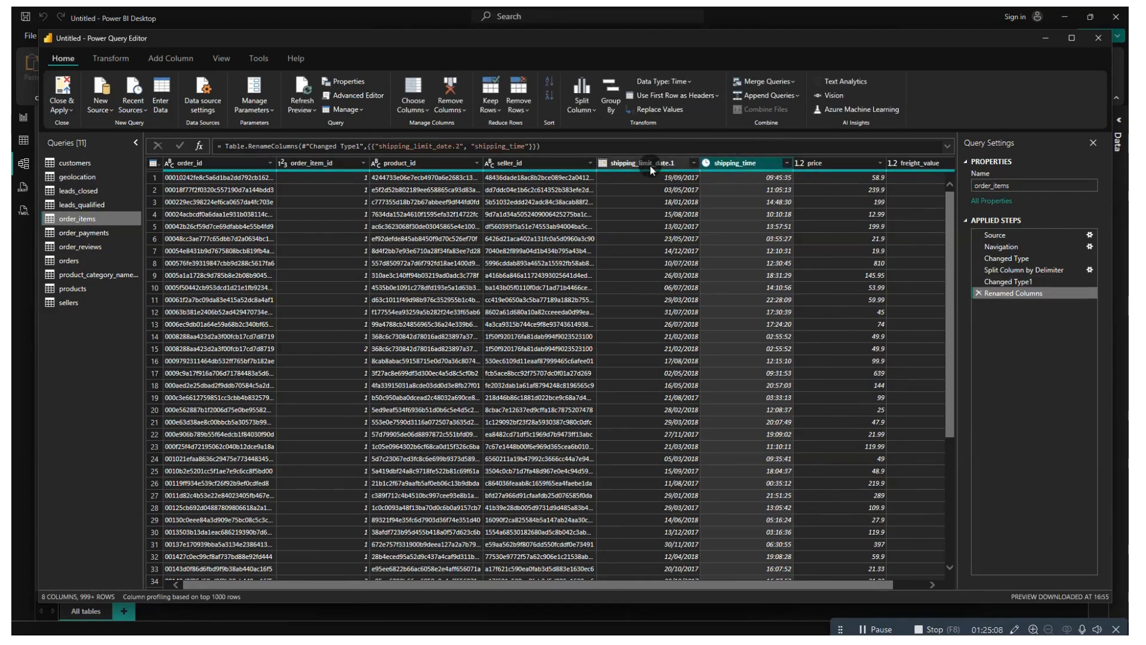
# - Rename the shipping_limit_date.1 column as shipping_date
pyautogui.click(650, 166)
pyautogui.doubleClick(651, 166)
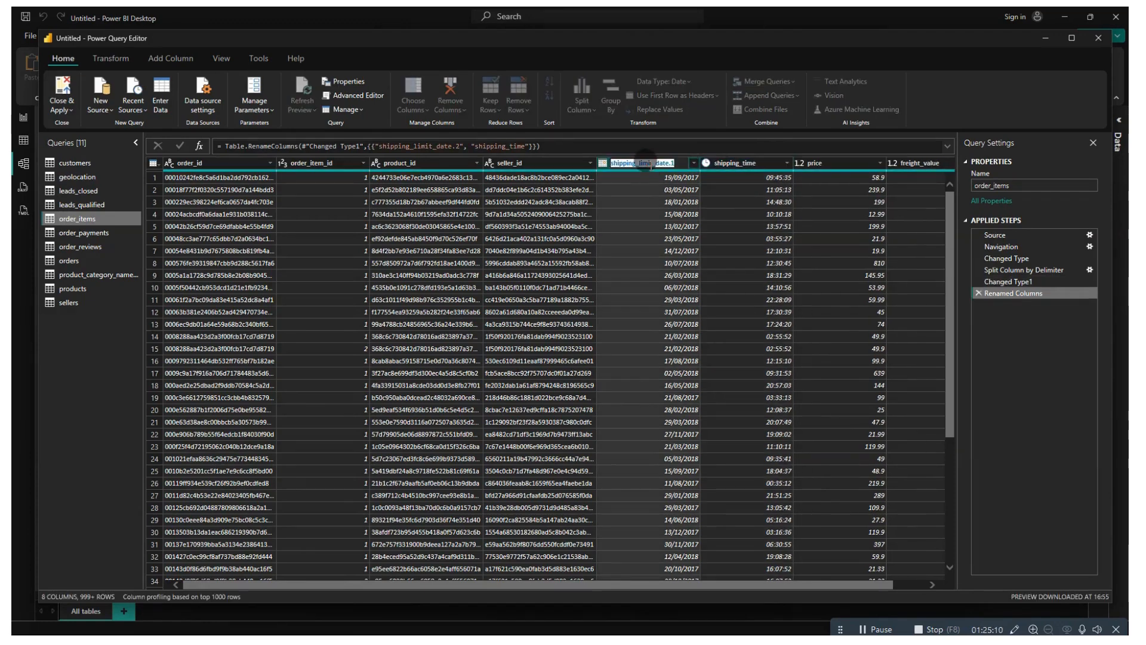
pyautogui.write('shipping_dat')
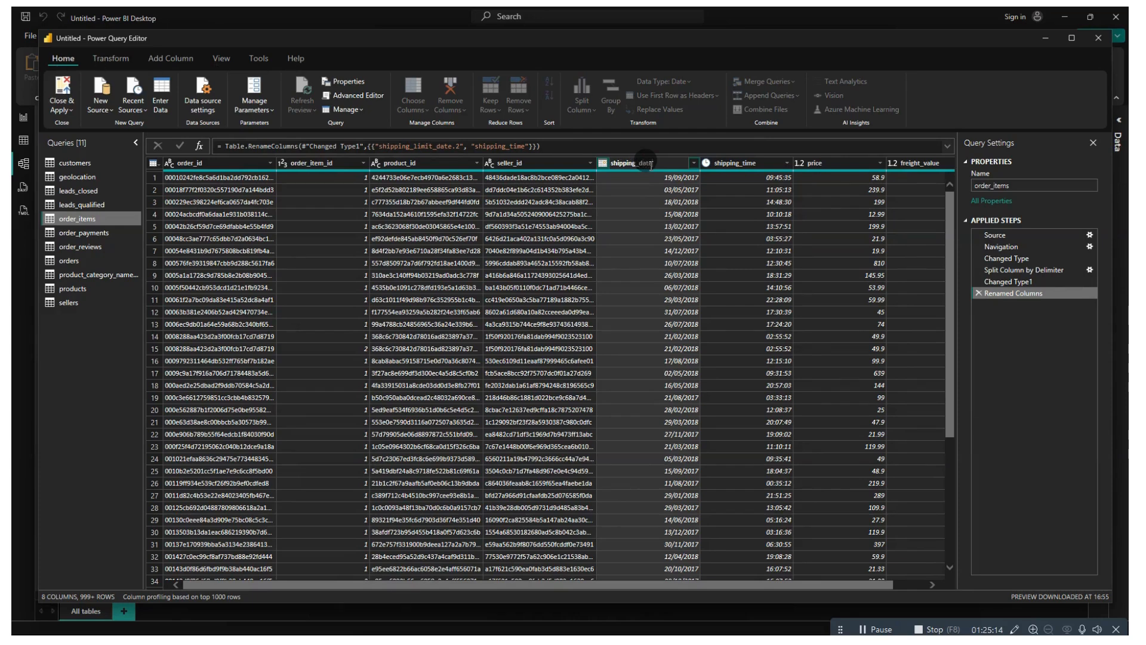
pyautogui.write('e')
pyautogui.press('Return')
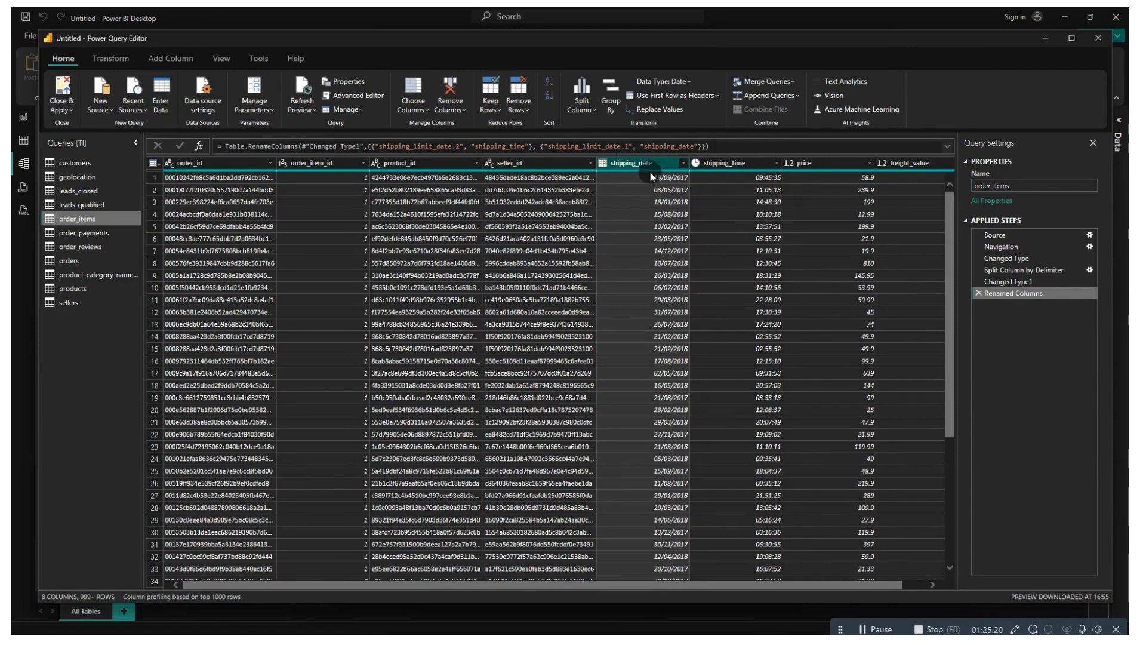
# - Check the shipping_date column's filter values, and inspect the shipping_time and freight_value columns
pyautogui.moveTo(654, 170)
pyautogui.click(681, 164)
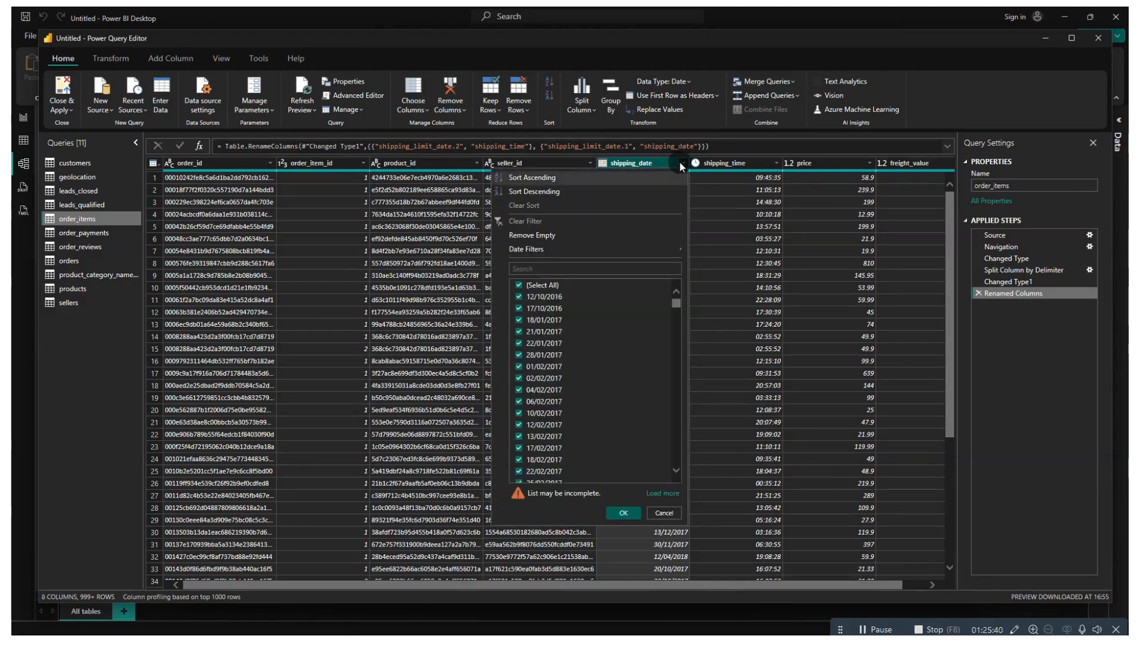
pyautogui.click(723, 251)
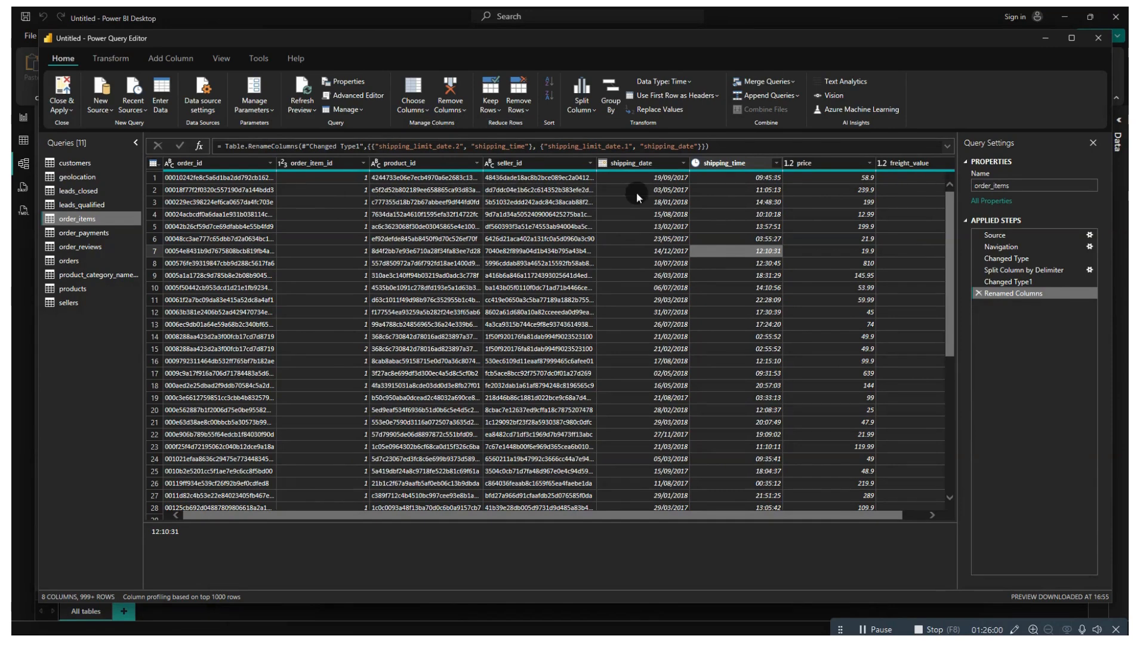
pyautogui.click(914, 163)
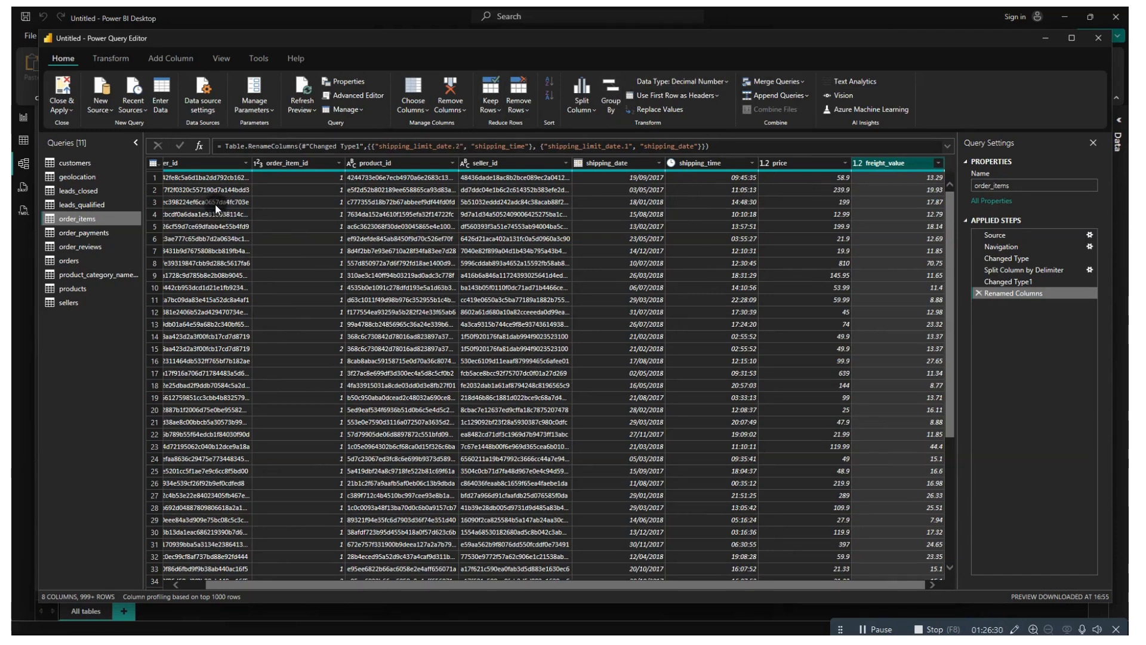
# - Apply the query changes and close Power Query Editor, and look over the tables and relationships in the model diagram
pyautogui.click(58, 88)
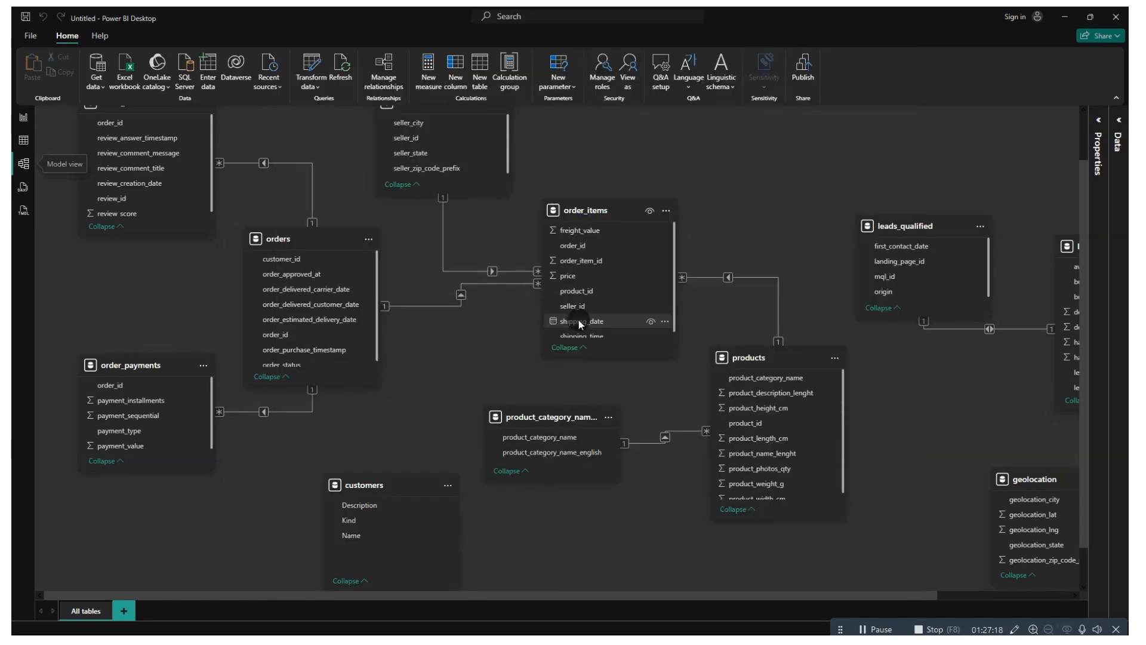
pyautogui.scroll(-1, 528, 399)
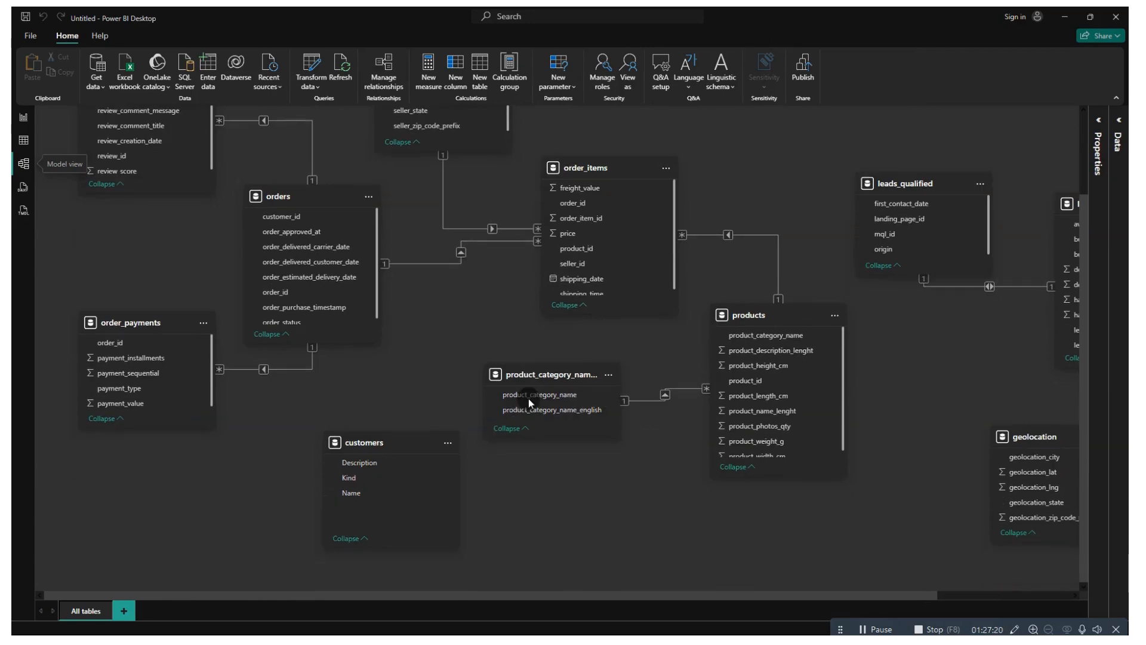
pyautogui.scroll(2, 529, 399)
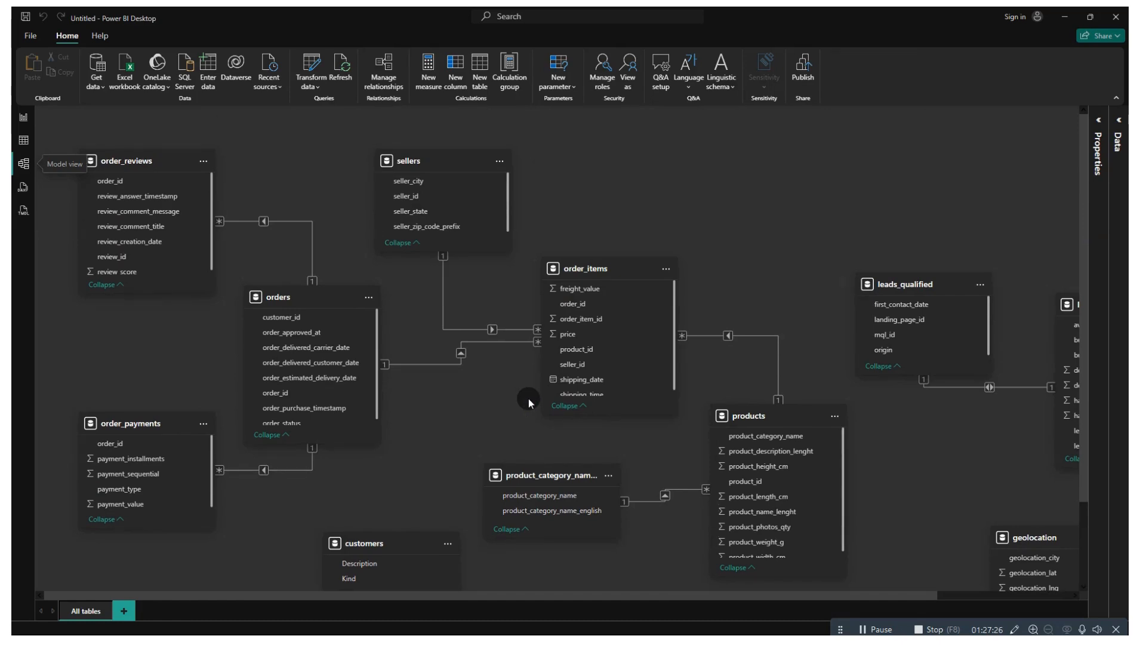
pyautogui.scroll(-2, 528, 399)
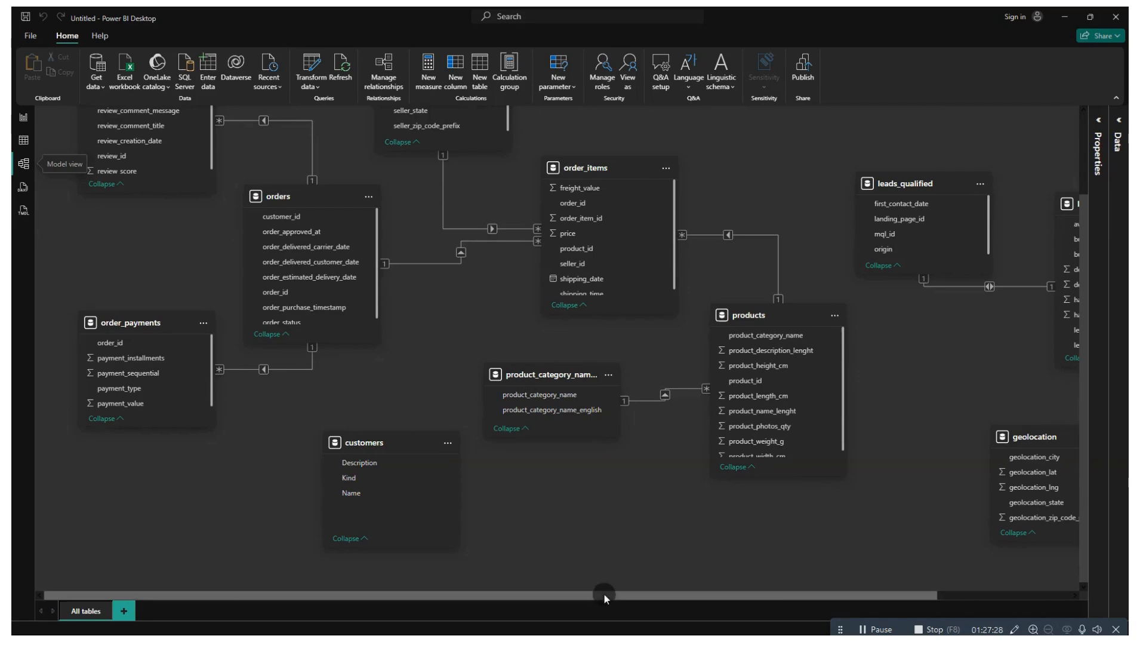
pyautogui.moveTo(604, 595); pyautogui.dragTo(782, 596)
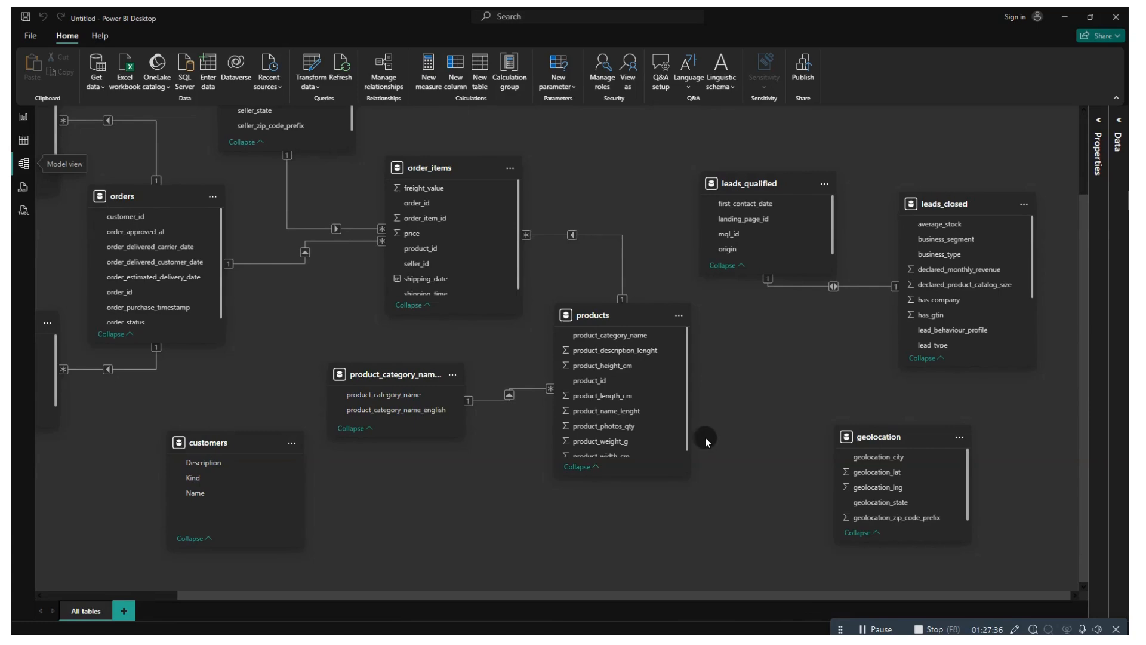
# - Lengthen the products and geolocation table cards in the model diagram so that all their fields fit
pyautogui.click(660, 478)
pyautogui.moveTo(653, 476); pyautogui.dragTo(657, 517)
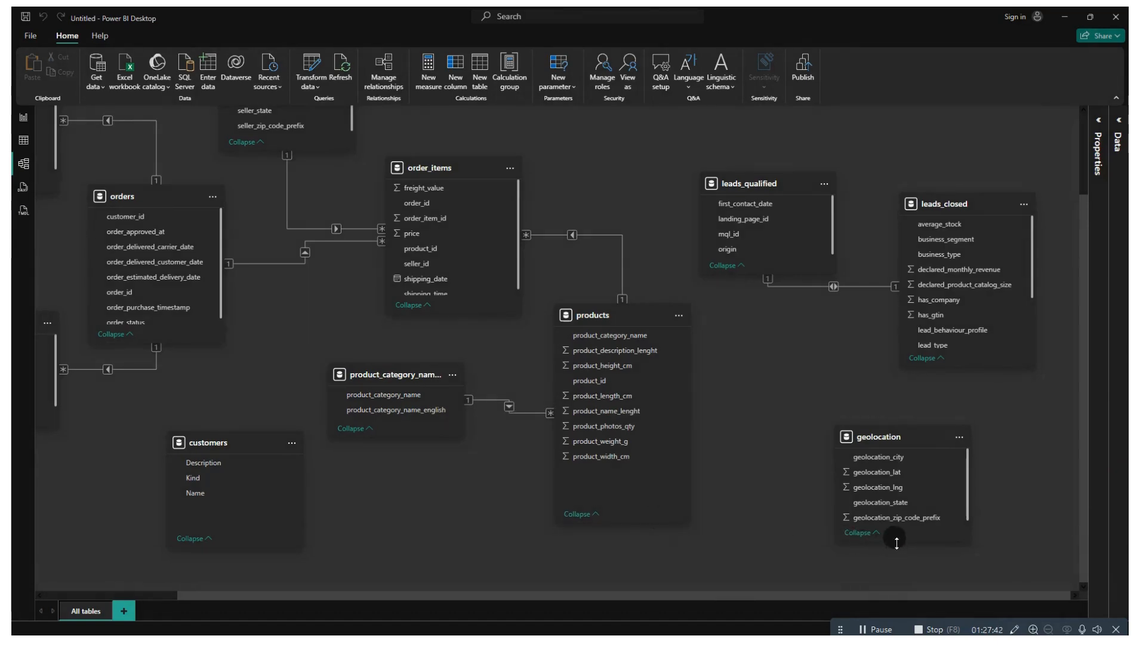
pyautogui.moveTo(897, 542); pyautogui.dragTo(906, 573)
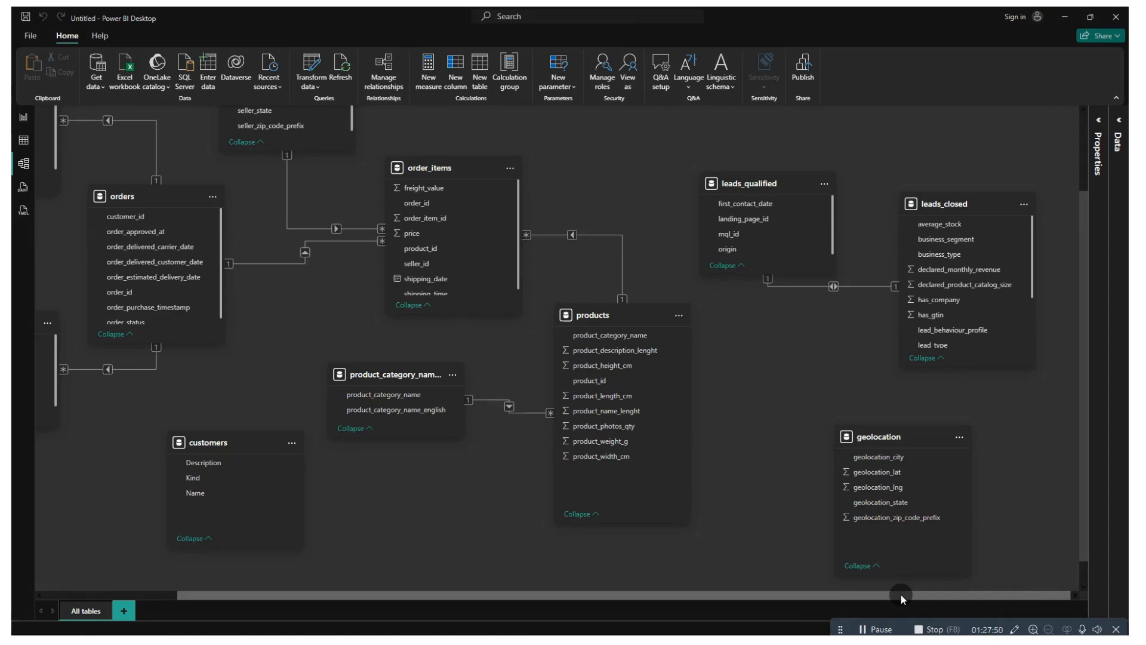
pyautogui.moveTo(902, 594); pyautogui.dragTo(665, 617)
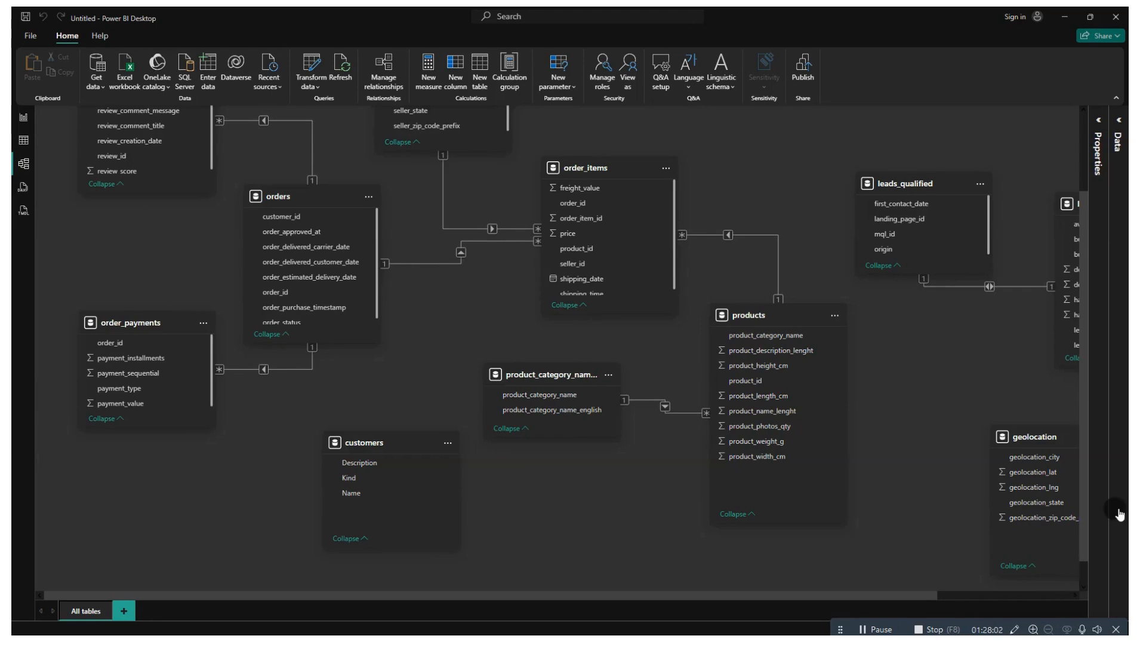
pyautogui.scroll(3, 957, 440)
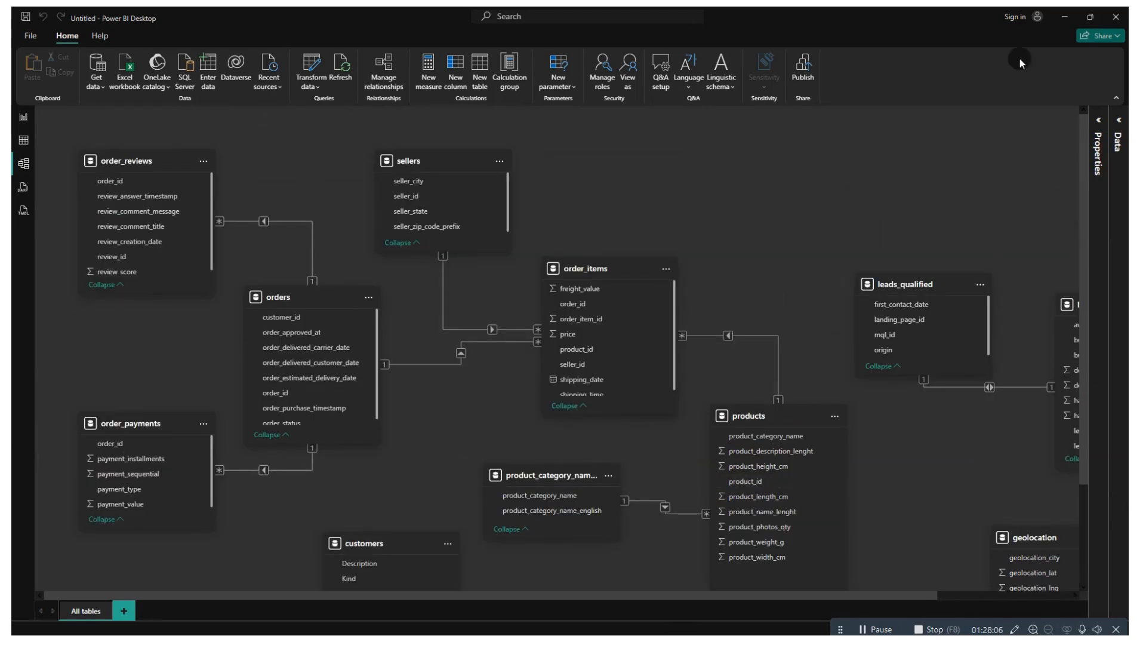
# - Minimize Power BI Desktop and the modelling notes, and stop presenting the screen in the Google Meet call
pyautogui.click(1069, 15)
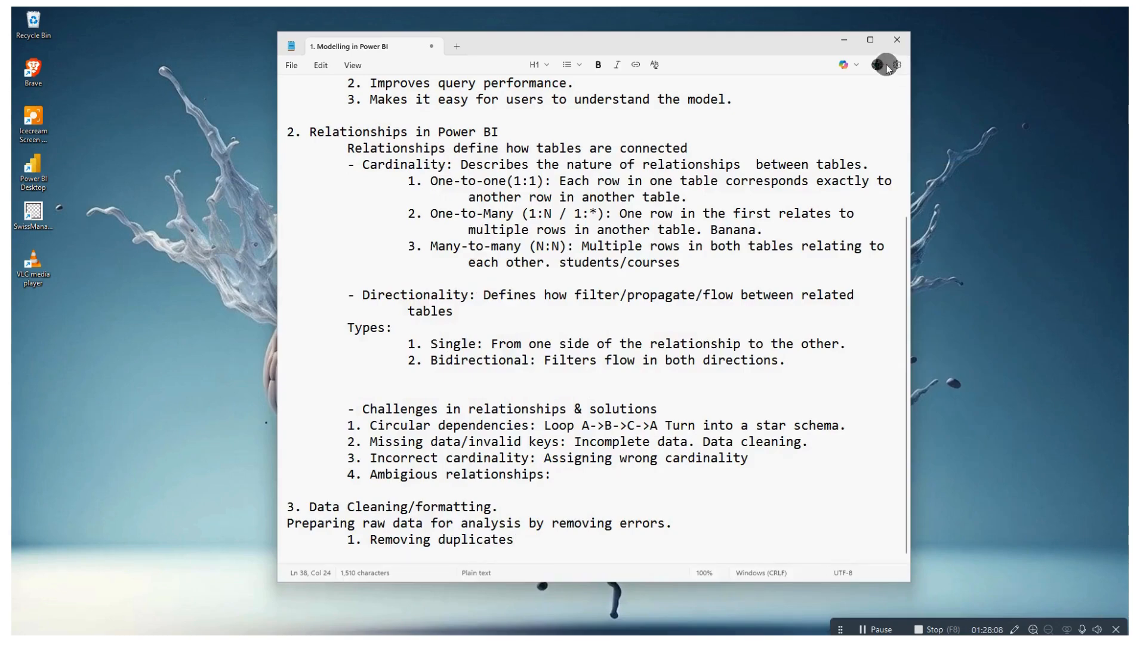
pyautogui.click(836, 46)
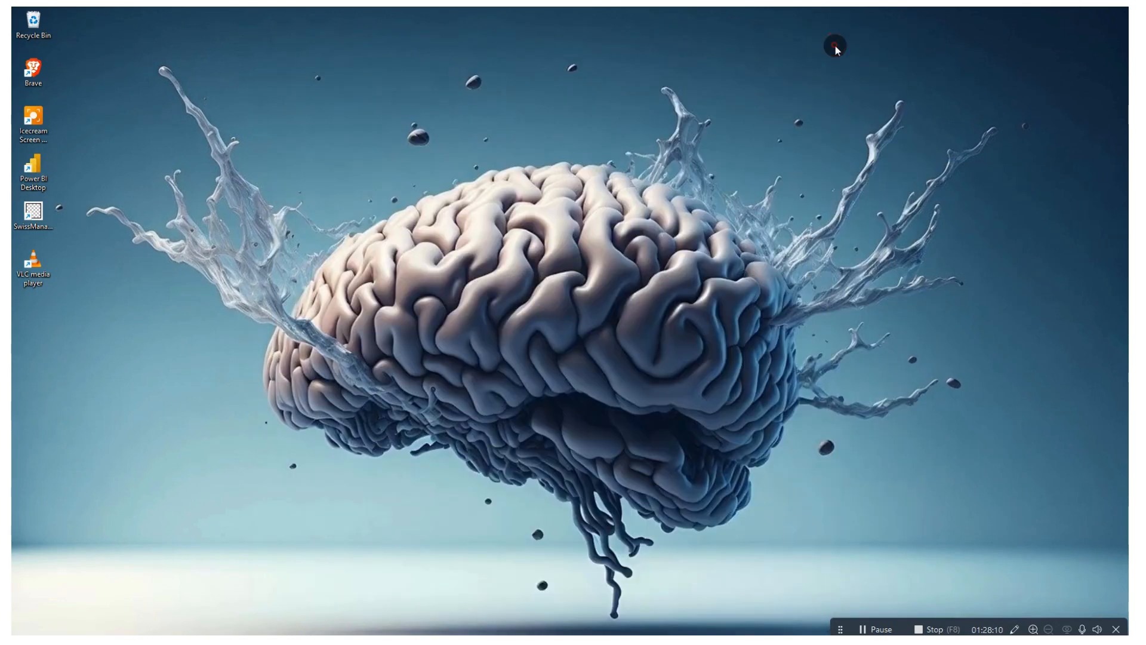
pyautogui.moveTo(733, 631)
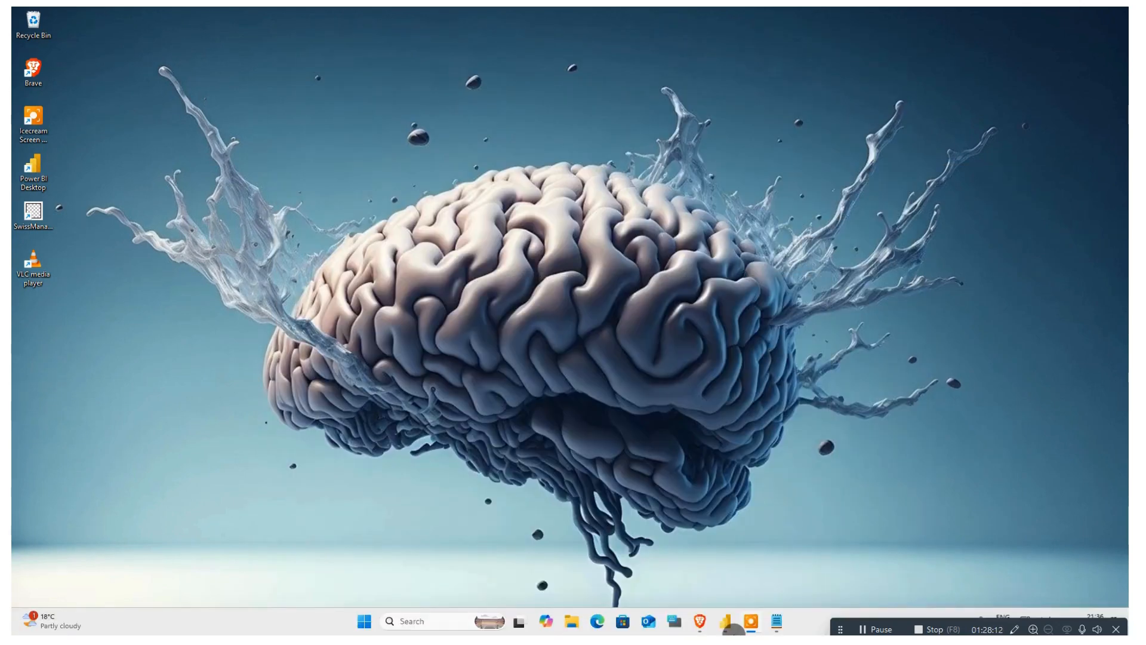
pyautogui.moveTo(701, 618)
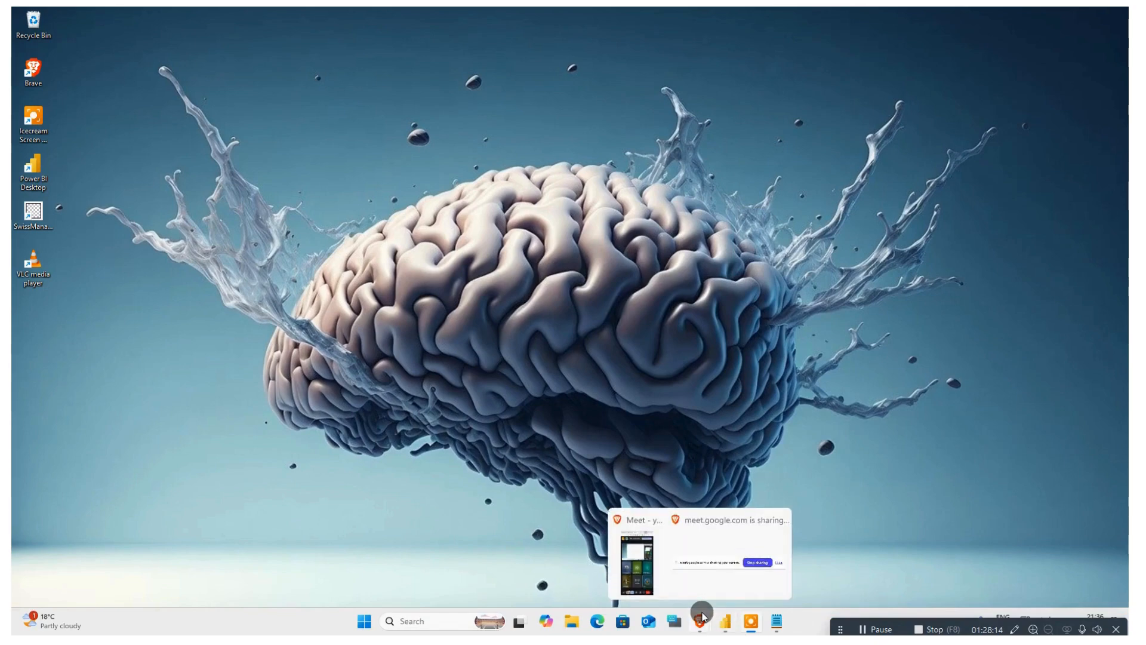
pyautogui.click(642, 564)
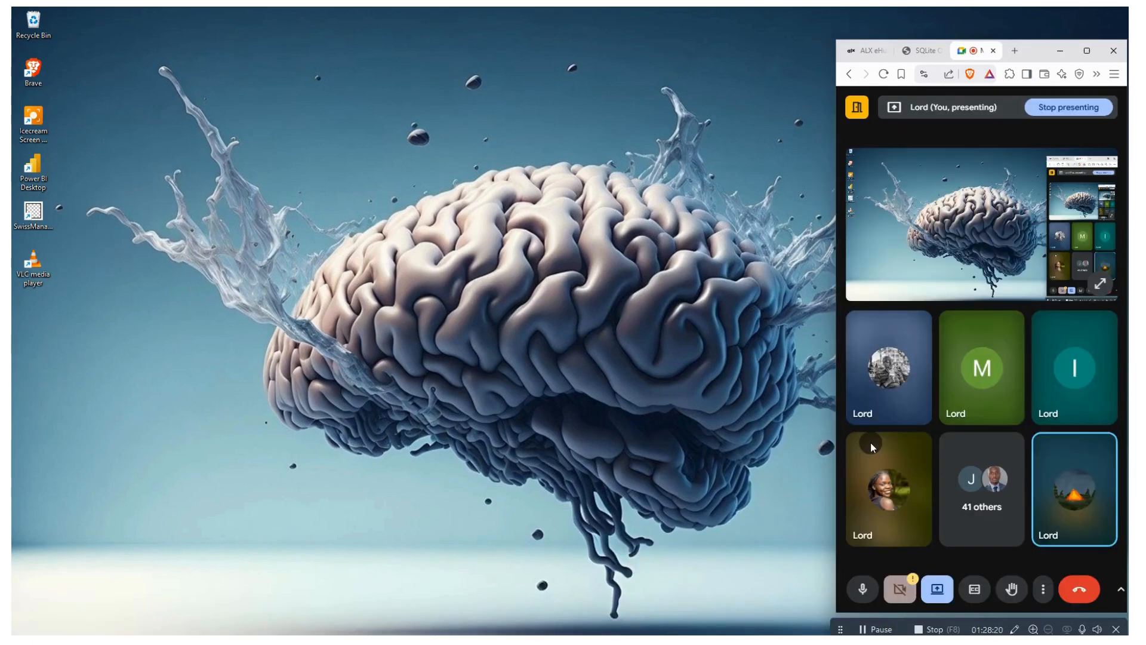
pyautogui.click(939, 590)
pyautogui.click(972, 549)
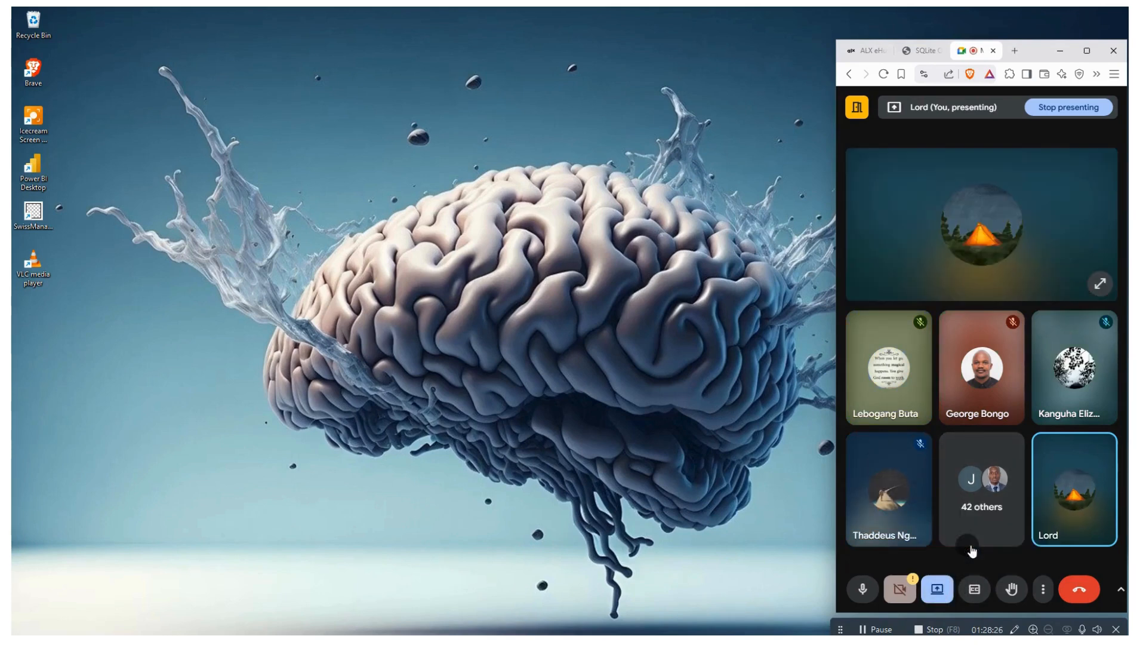